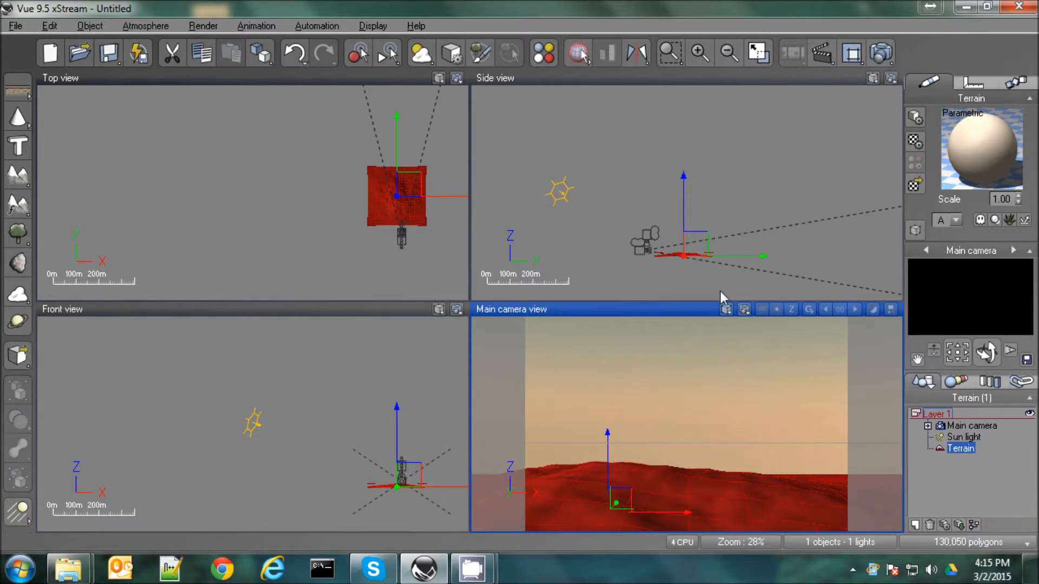
# Tilt the terrain slightly in the side view and shift it a little along the X axis in the camera view
pyautogui.click(720, 257)
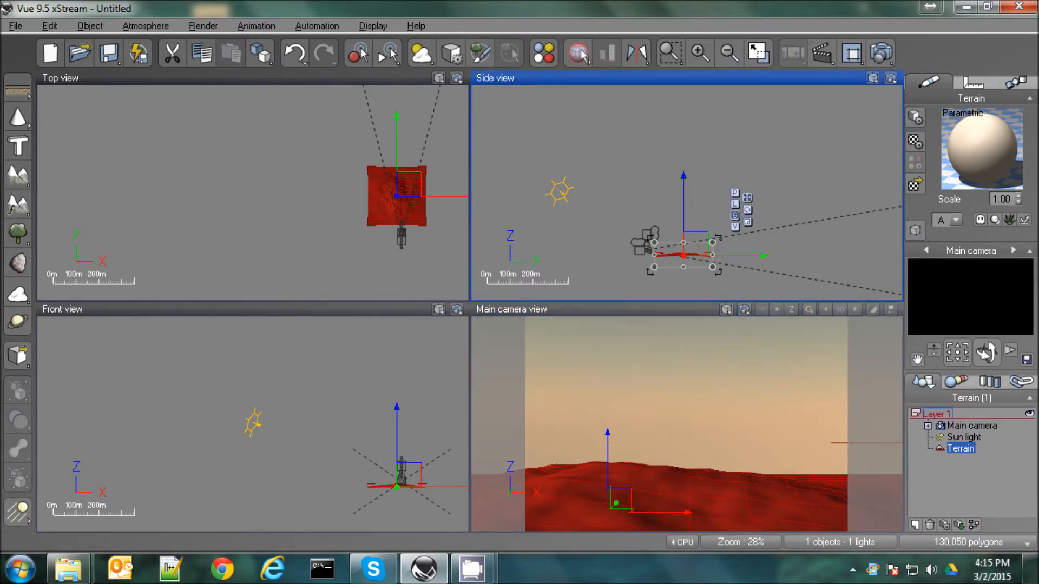
pyautogui.moveTo(719, 273); pyautogui.dragTo(721, 275)
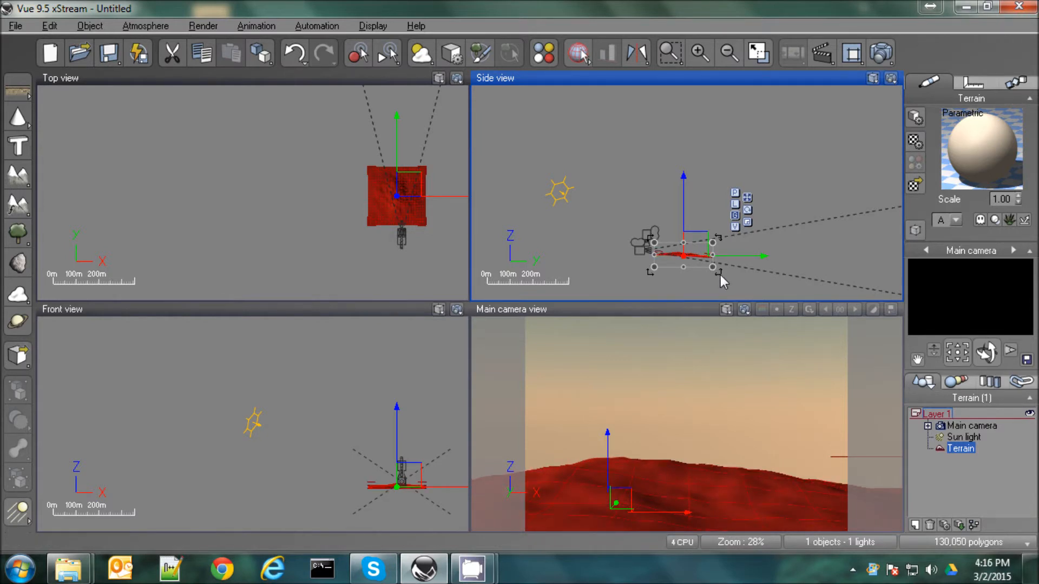
pyautogui.moveTo(728, 493); pyautogui.dragTo(705, 492)
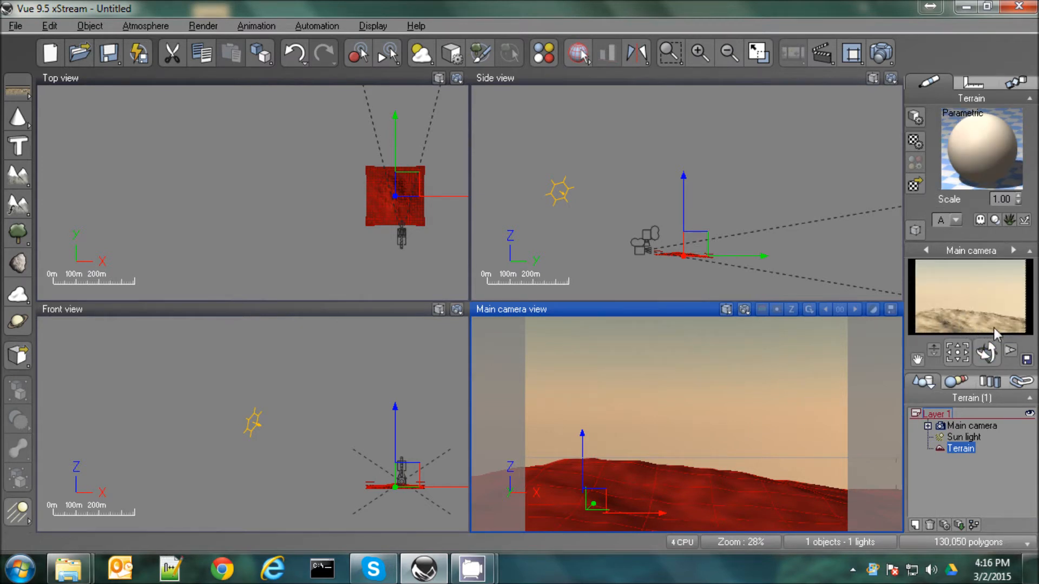
# Load the Dry Clay material from the Landscapes collection onto the terrain
pyautogui.click(914, 185)
pyautogui.click(399, 336)
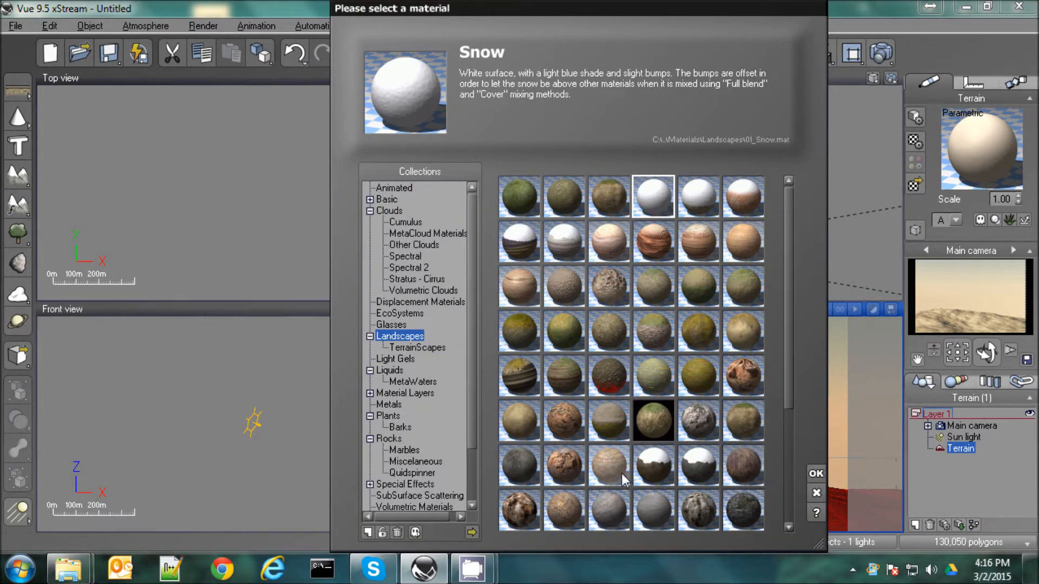
pyautogui.click(558, 511)
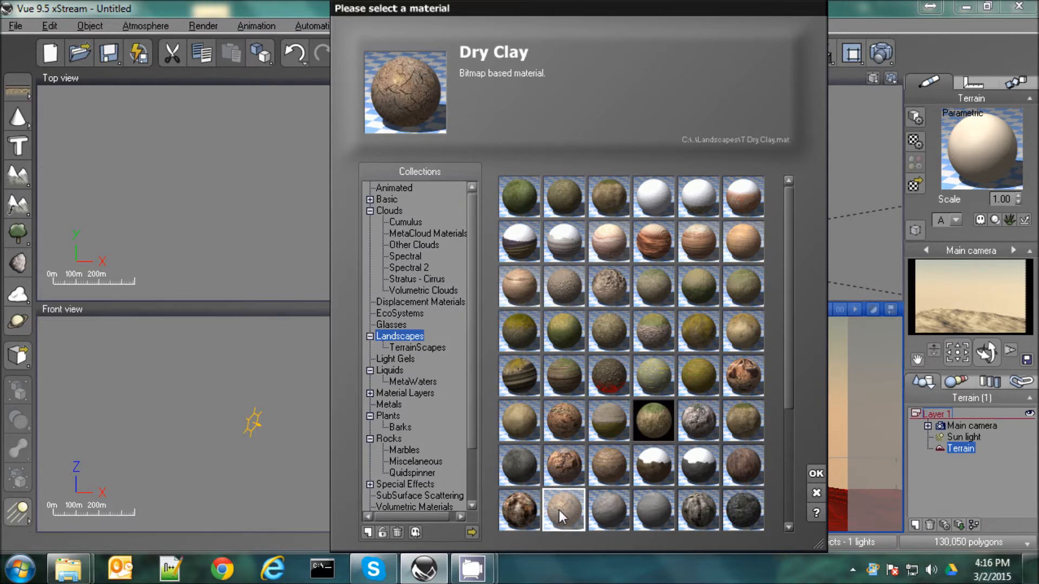
pyautogui.doubleClick(560, 511)
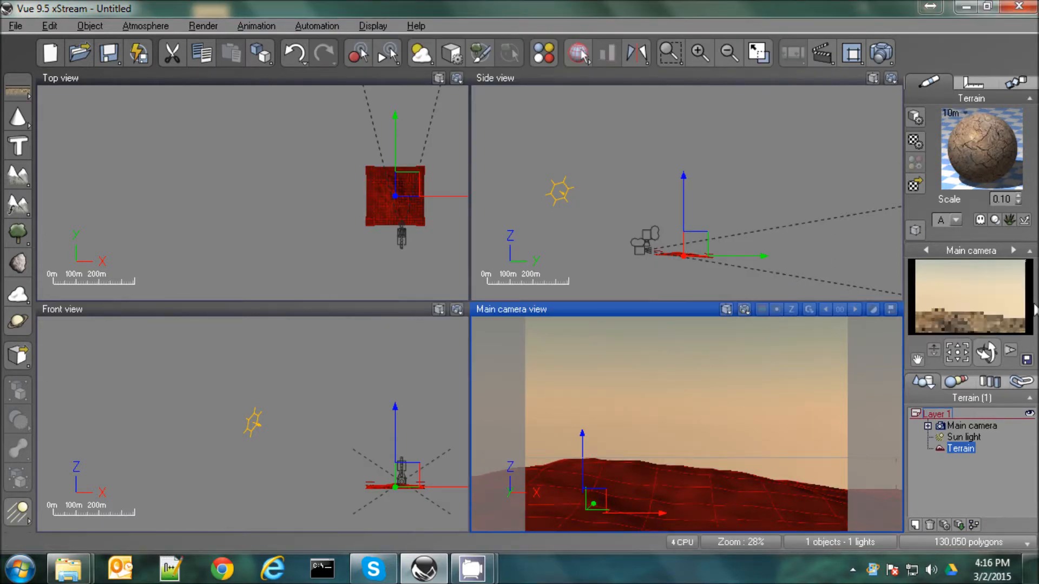
# Darken the Dry Clay material's overall color to a dark brown with red 49, green 39 and blue 31
pyautogui.doubleClick(982, 139)
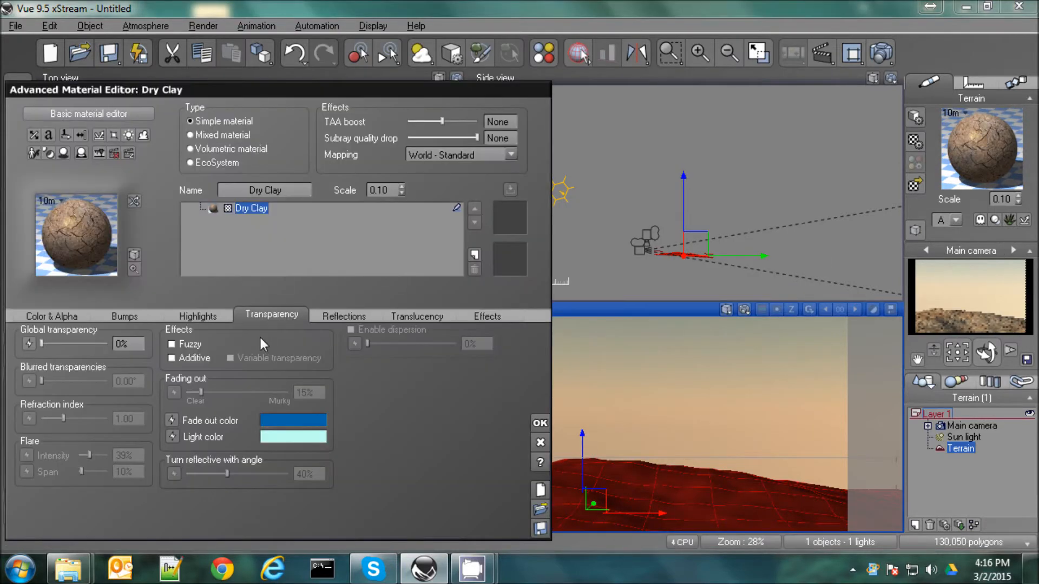
pyautogui.click(42, 317)
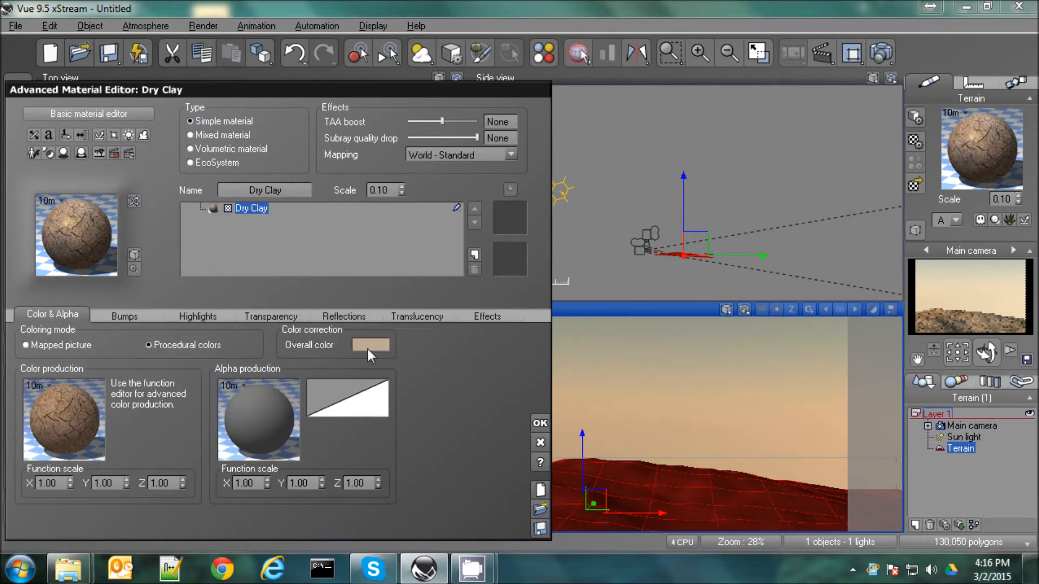
pyautogui.doubleClick(368, 349)
pyautogui.moveTo(486, 359); pyautogui.dragTo(479, 392)
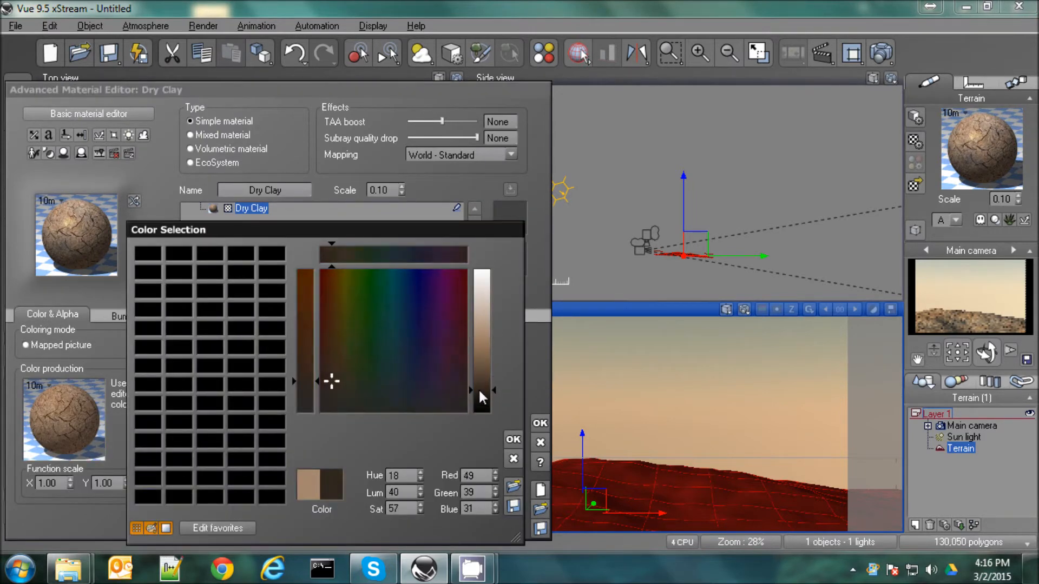
pyautogui.click(513, 439)
pyautogui.click(539, 425)
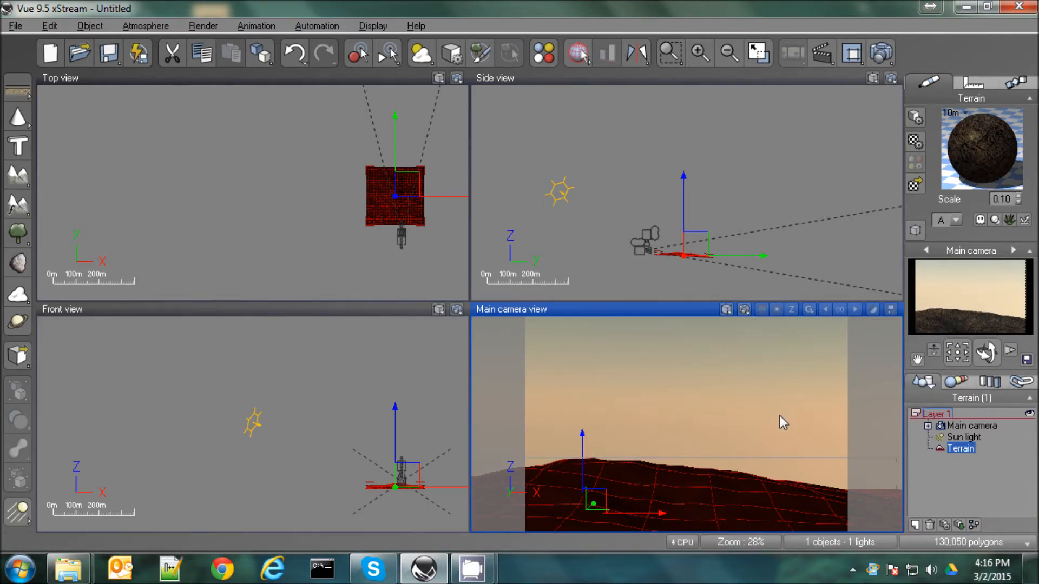
# Change the terrain's Dry Clay material type to EcoSystem and show its general population settings
pyautogui.doubleClick(984, 136)
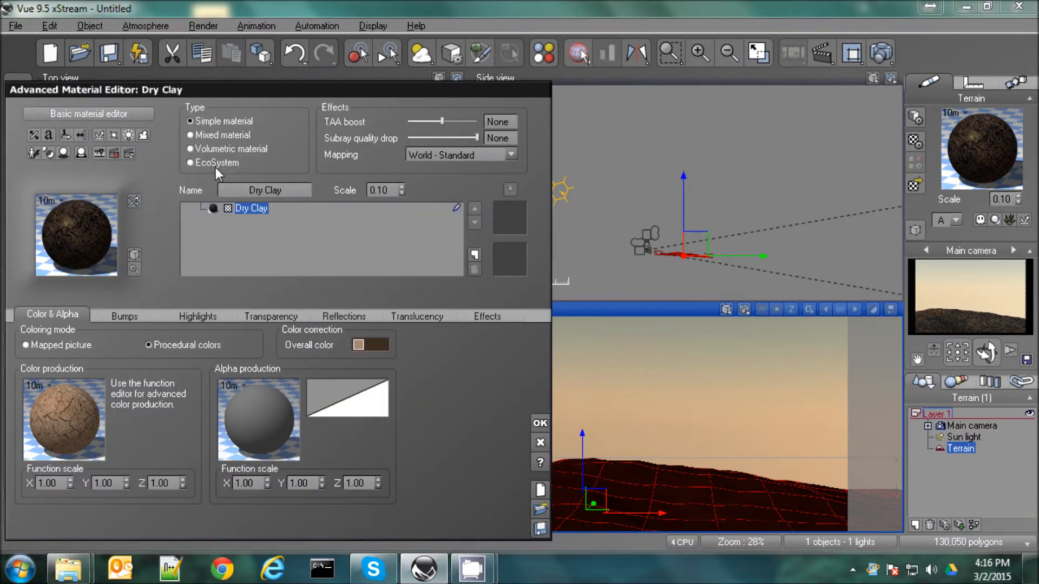
pyautogui.click(189, 163)
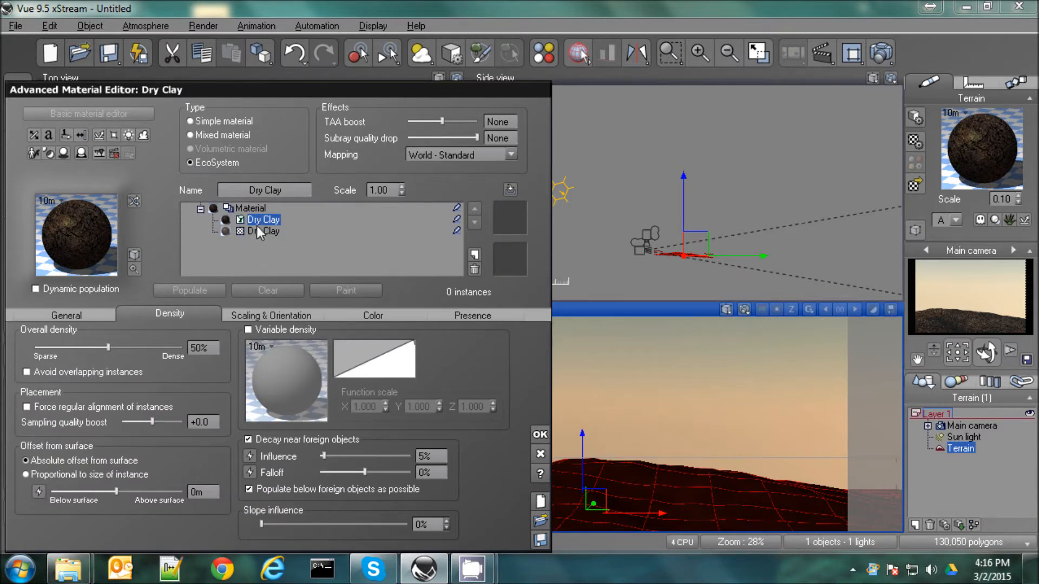
pyautogui.click(76, 316)
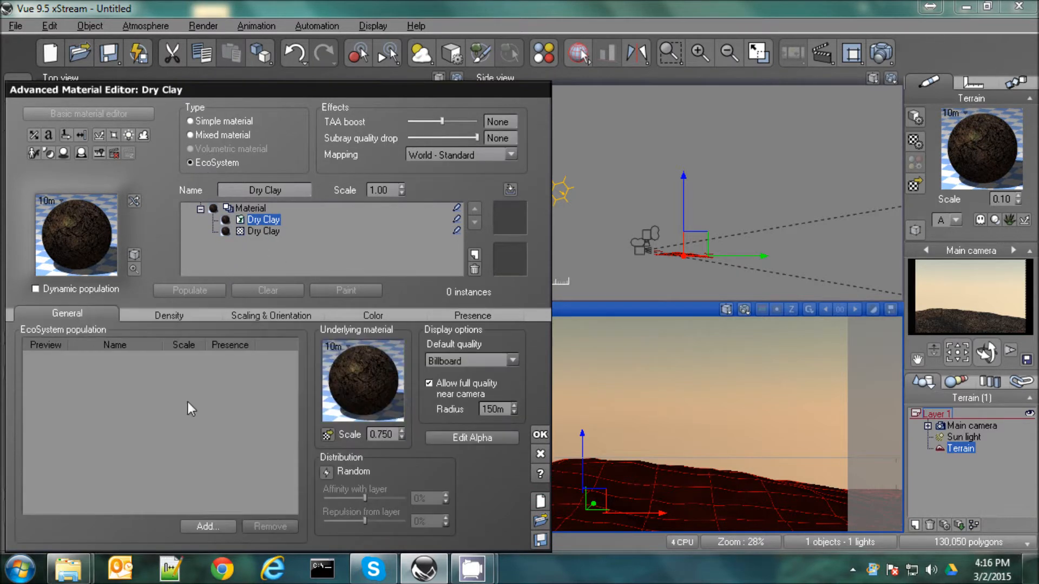
# Add the Small Grassfield Plant 3 species from the Grasses - Plants collection to the EcoSystem population
pyautogui.click(206, 527)
pyautogui.click(240, 503)
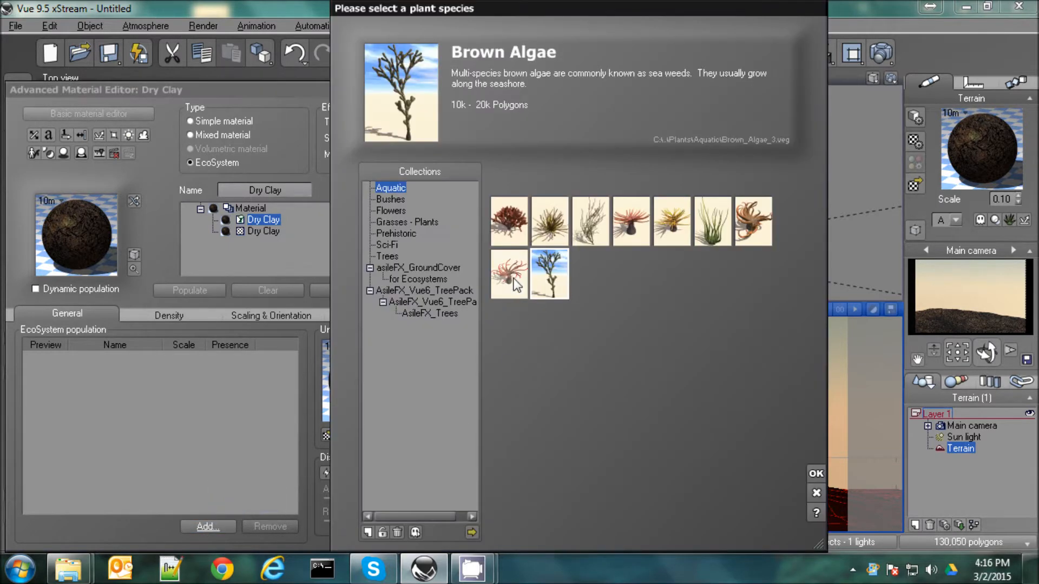
pyautogui.click(389, 211)
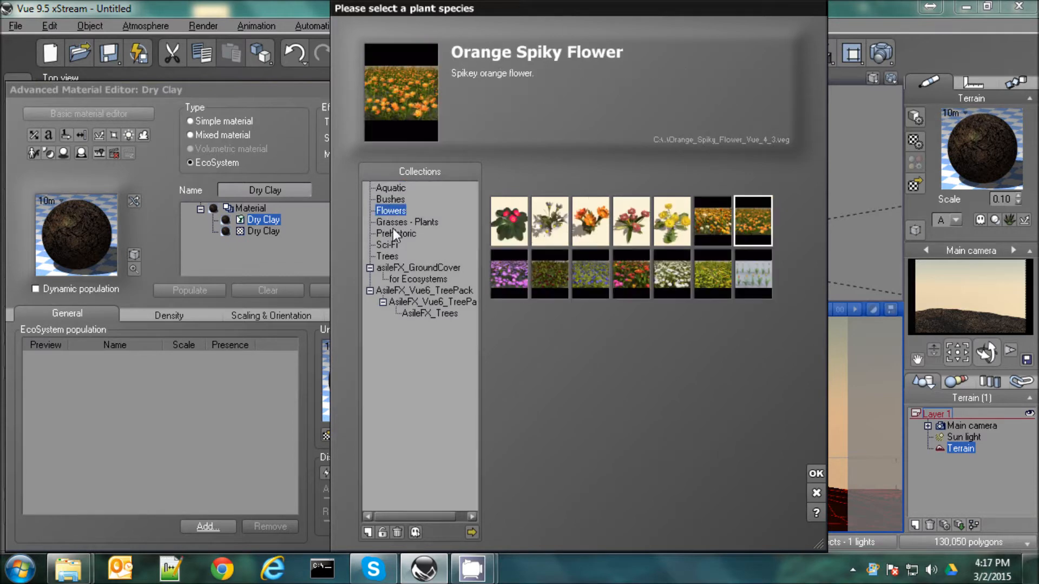
pyautogui.click(411, 222)
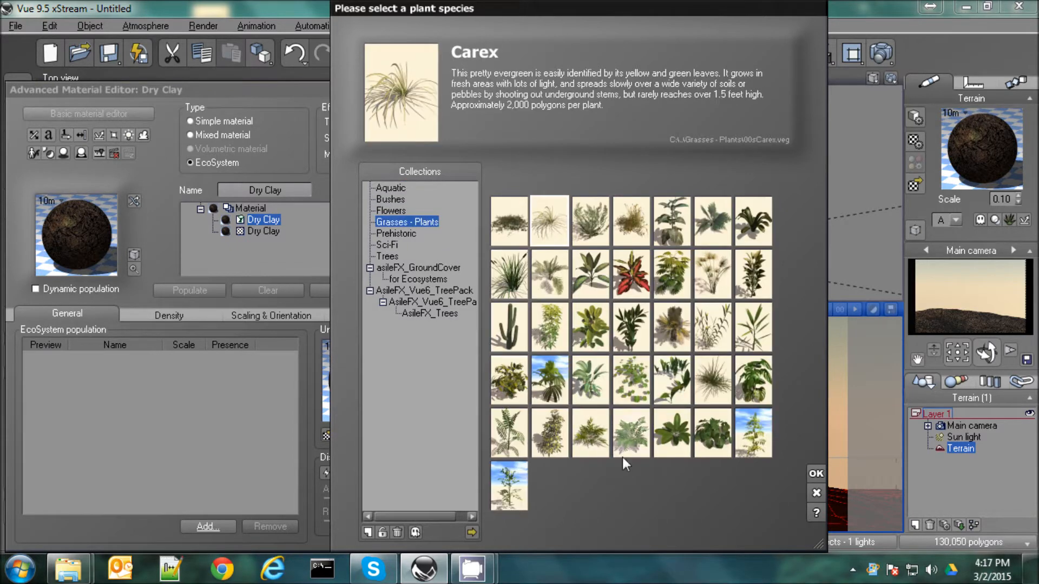
pyautogui.click(637, 444)
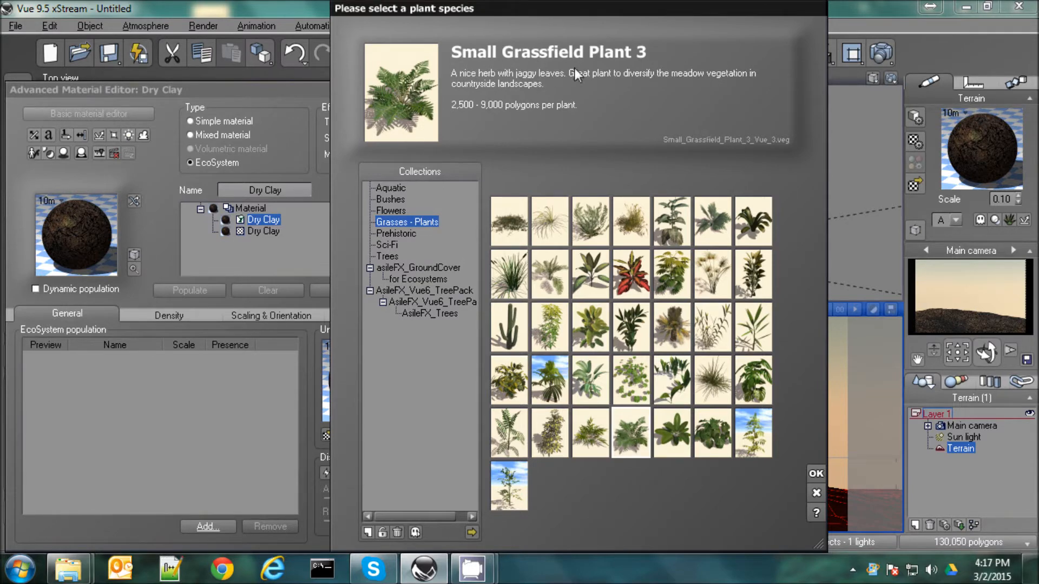
pyautogui.doubleClick(631, 436)
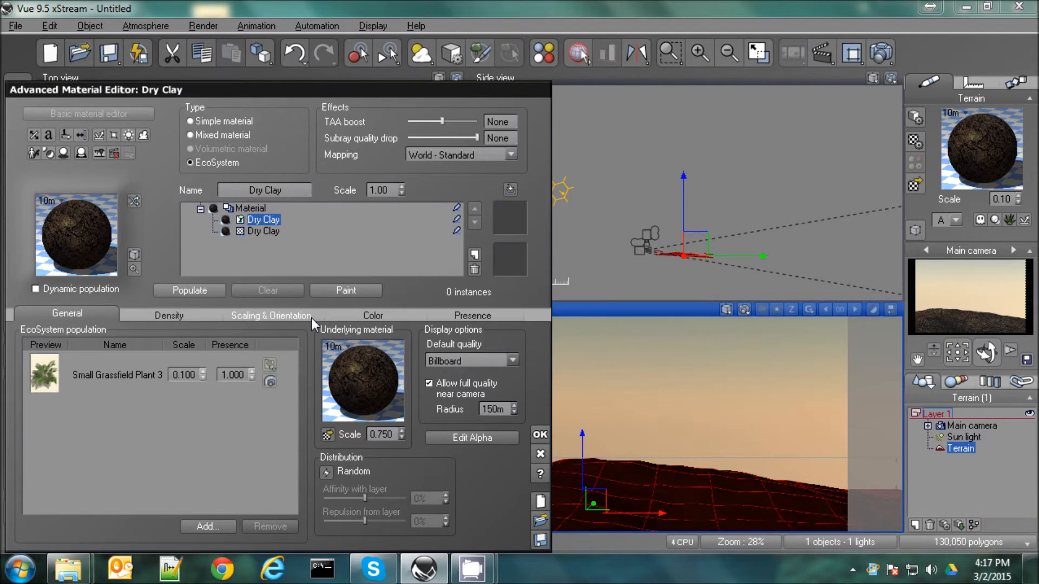
# Set the grassfield plant's population scale to 1 and open the EcoSystem Painter beside the material editor
pyautogui.doubleClick(194, 375)
pyautogui.write('1')
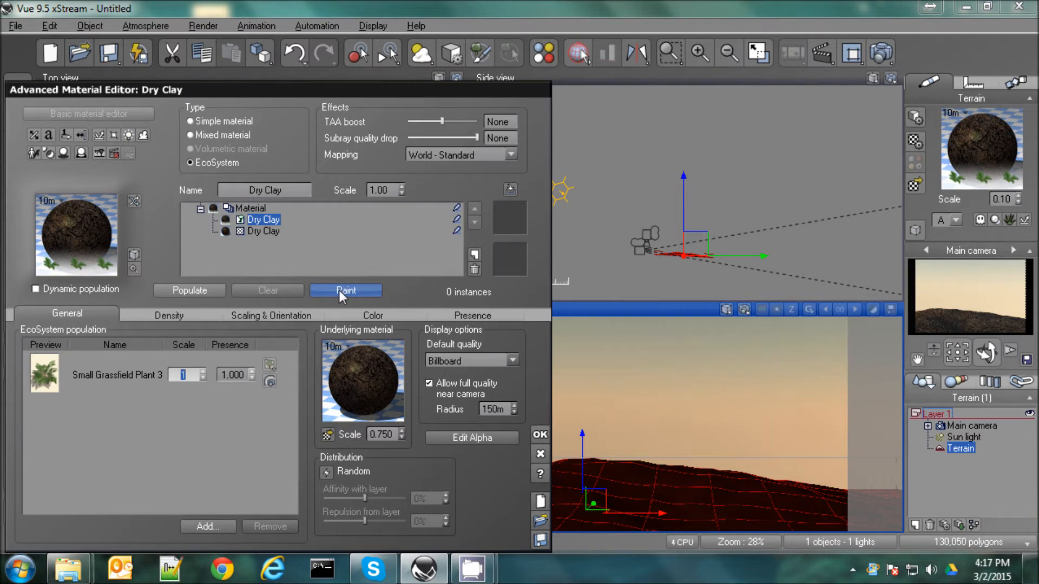
pyautogui.click(345, 290)
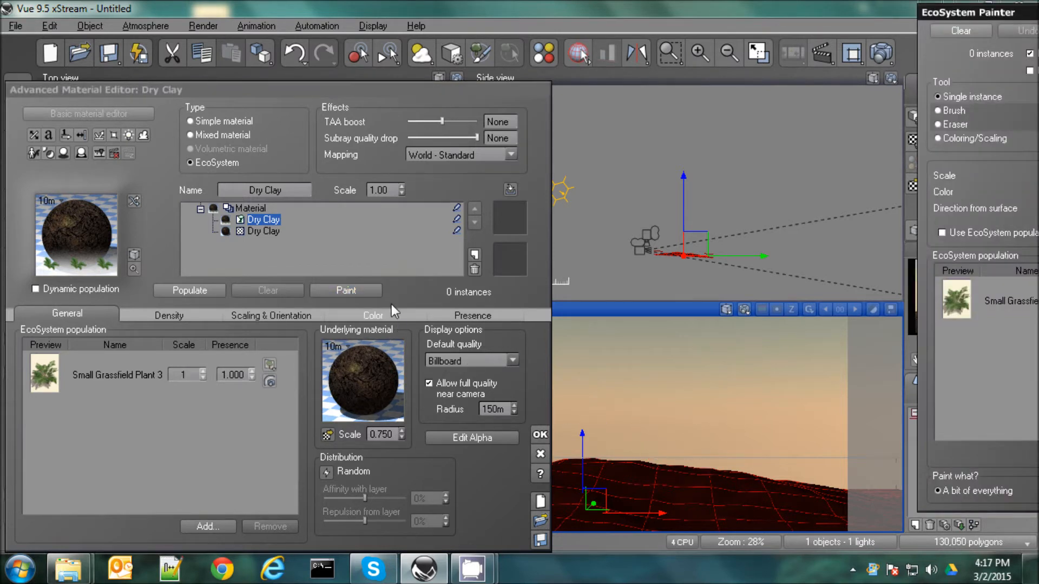
pyautogui.moveTo(1001, 12)
pyautogui.mouseDown()
pyautogui.moveTo(949, 88)
pyautogui.moveTo(830, 26)
pyautogui.mouseUp()
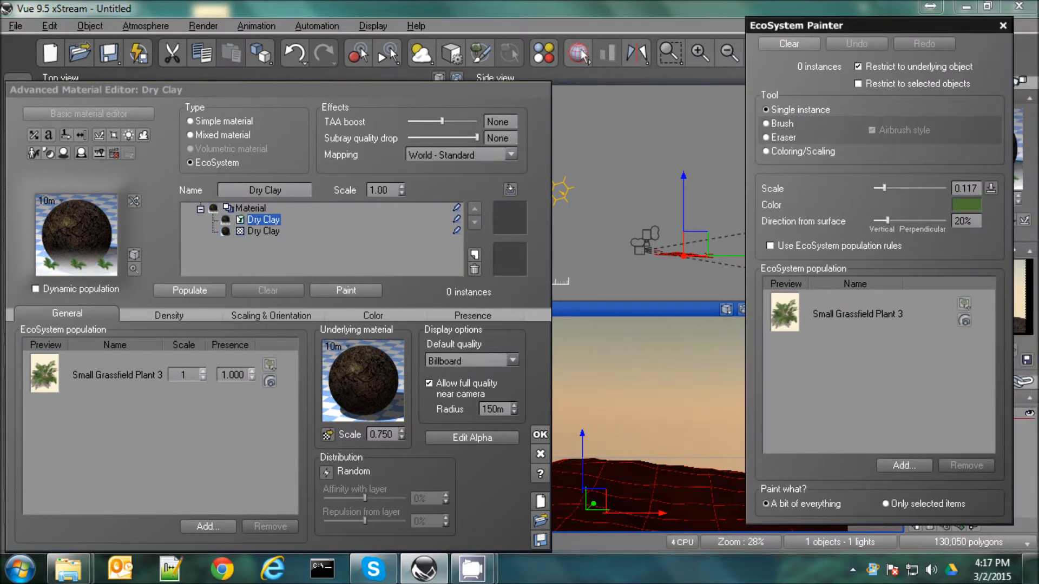
# Place three single plant instances on the terrain's hill in the main camera view
pyautogui.click(632, 472)
pyautogui.click(657, 474)
pyautogui.click(633, 489)
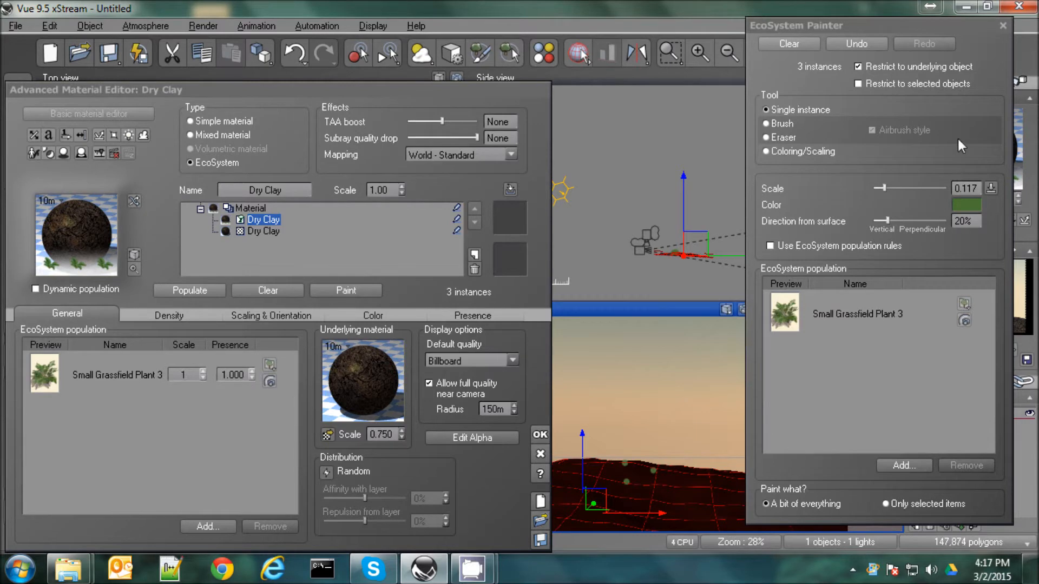
# Set the EcoSystem Painter's scale to 1 and clear the painted plant instances, keeping the camera view uncovered
pyautogui.moveTo(928, 25); pyautogui.dragTo(479, 32)
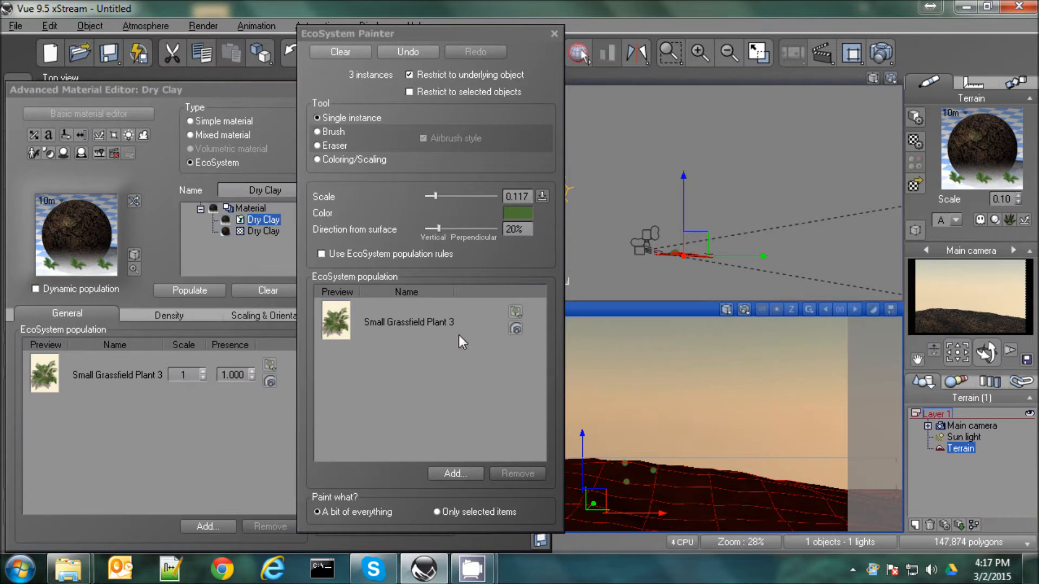
pyautogui.click(511, 196)
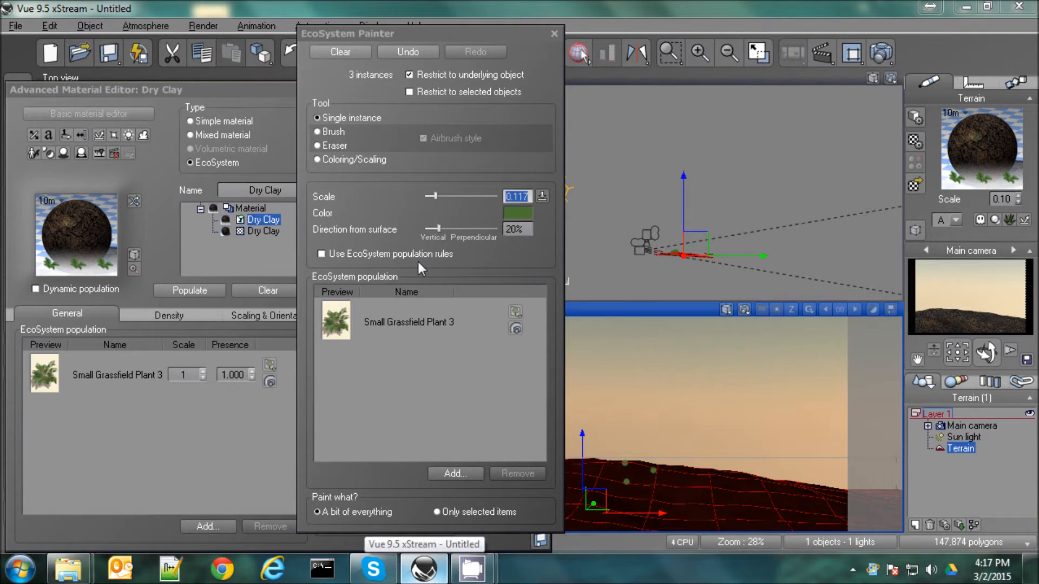
pyautogui.write('1')
pyautogui.press('Return')
pyautogui.click(352, 53)
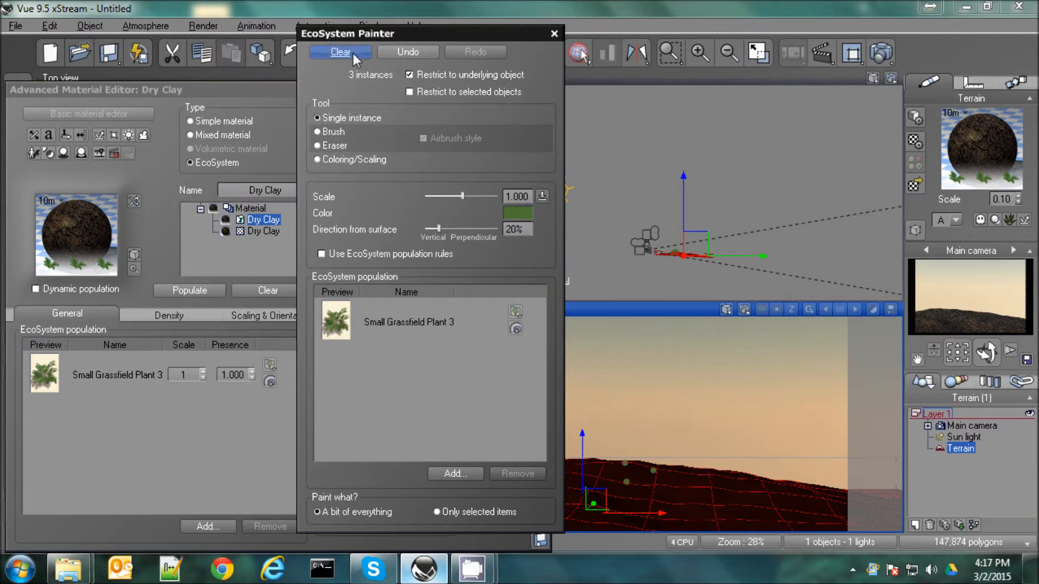
# Place six single plant instances across the hill in the main camera view at painter scale 1
pyautogui.click(636, 468)
pyautogui.click(684, 478)
pyautogui.click(634, 477)
pyautogui.click(674, 472)
pyautogui.click(657, 479)
pyautogui.click(707, 474)
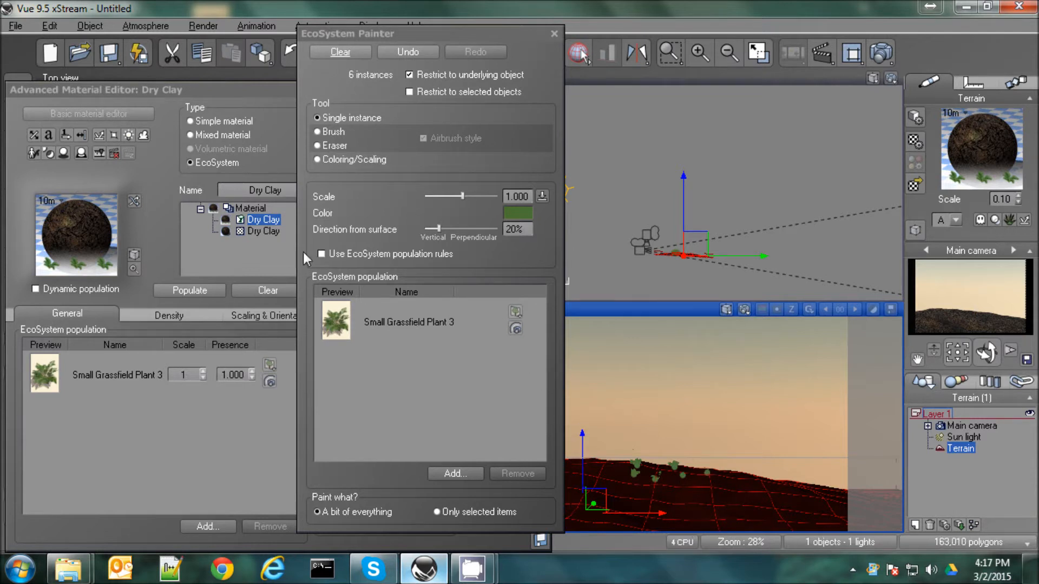
# Clear the painted instances and set the grassfield plant's scale in the EcoSystem population to 3
pyautogui.click(340, 51)
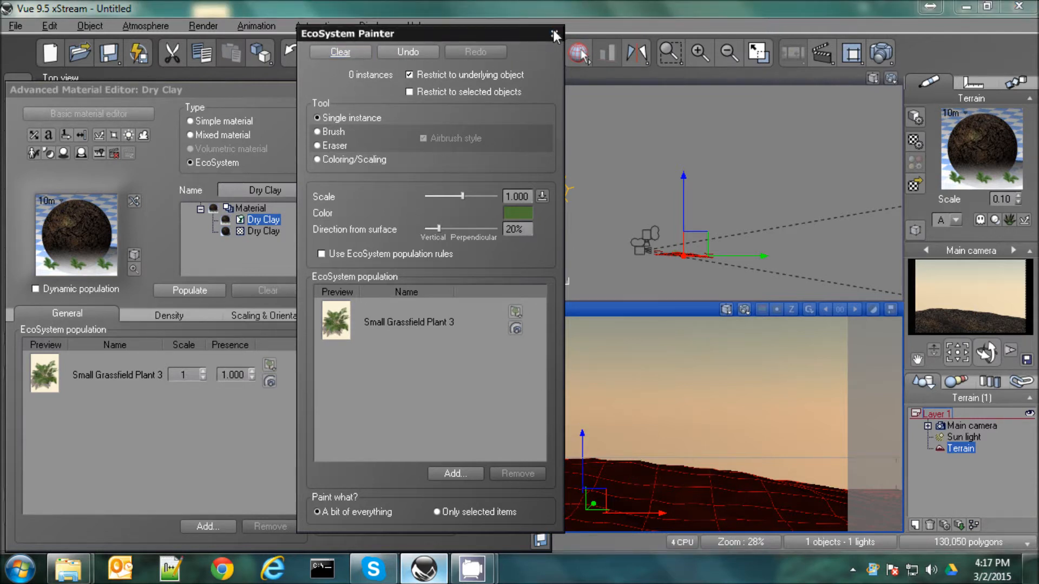
pyautogui.click(555, 34)
pyautogui.write('3')
pyautogui.press('Tab')
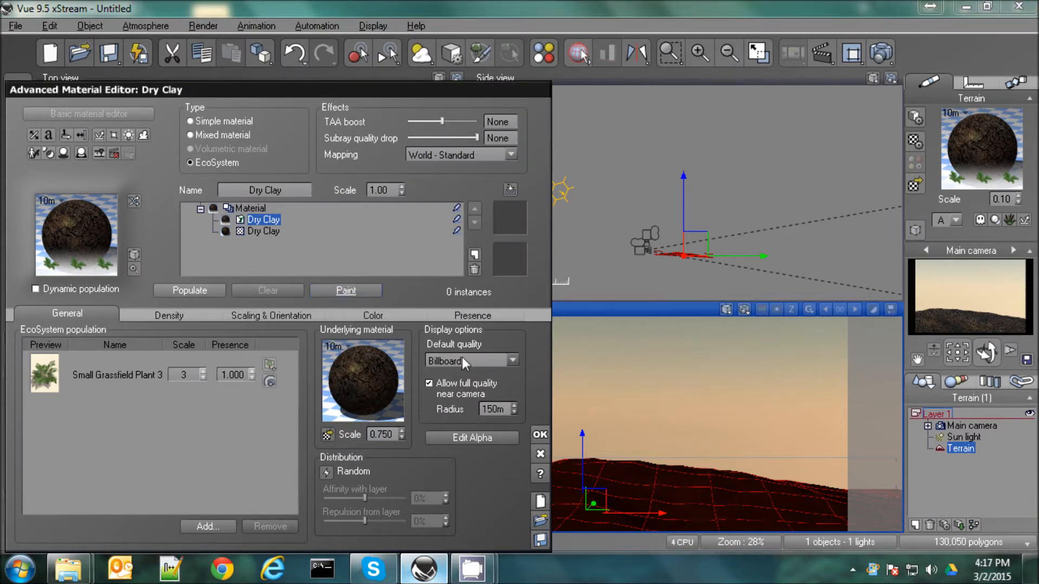
# Paint twelve single instances of the enlarged plant over the hill and foreground in the main camera view
pyautogui.press('space')
pyautogui.click(656, 466)
pyautogui.click(699, 475)
pyautogui.click(650, 482)
pyautogui.click(732, 492)
pyautogui.click(690, 508)
pyautogui.click(732, 511)
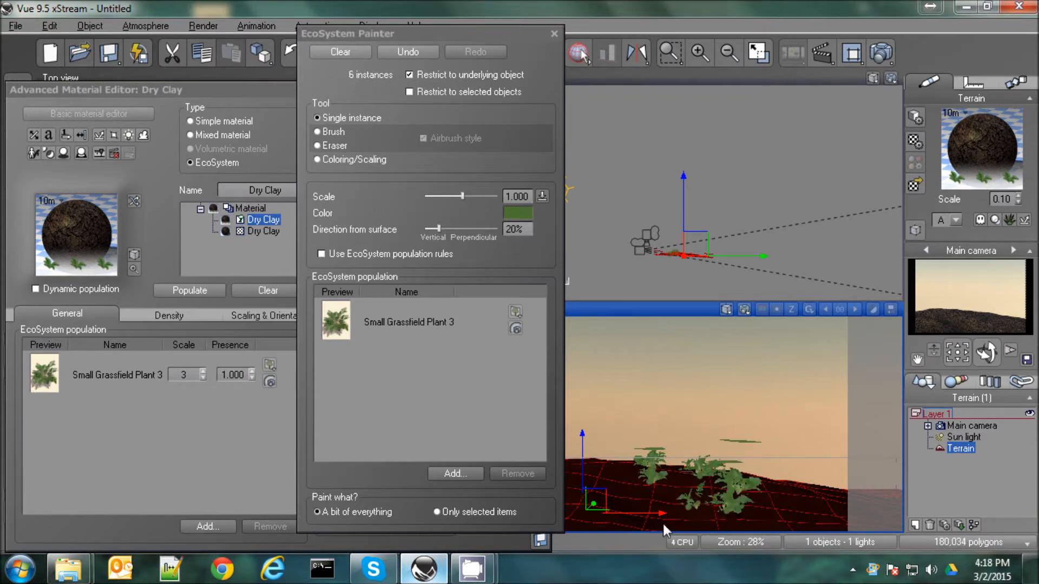
pyautogui.click(666, 523)
pyautogui.click(622, 526)
pyautogui.click(722, 526)
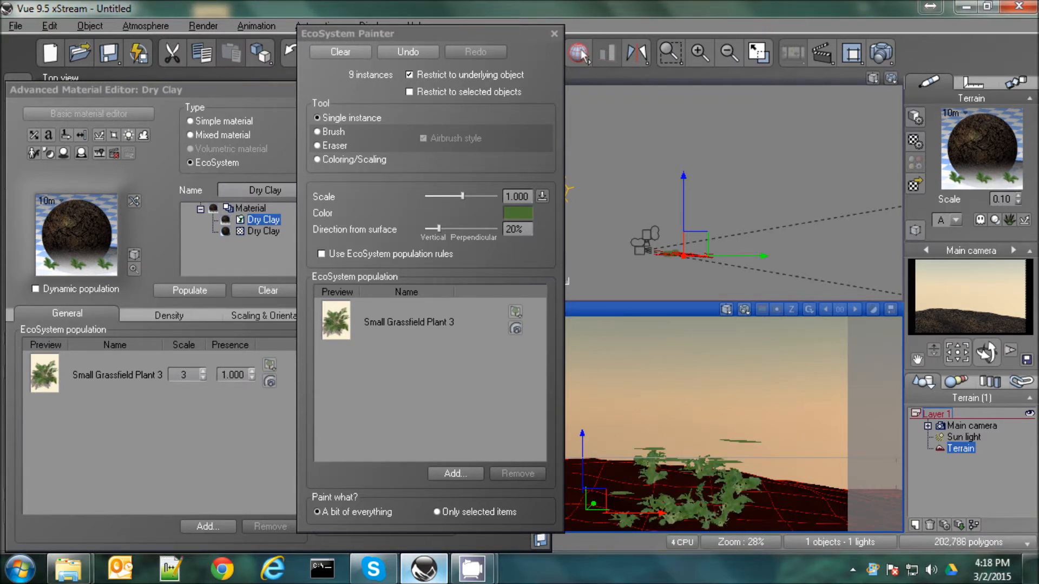
pyautogui.click(758, 514)
pyautogui.click(827, 512)
pyautogui.click(780, 488)
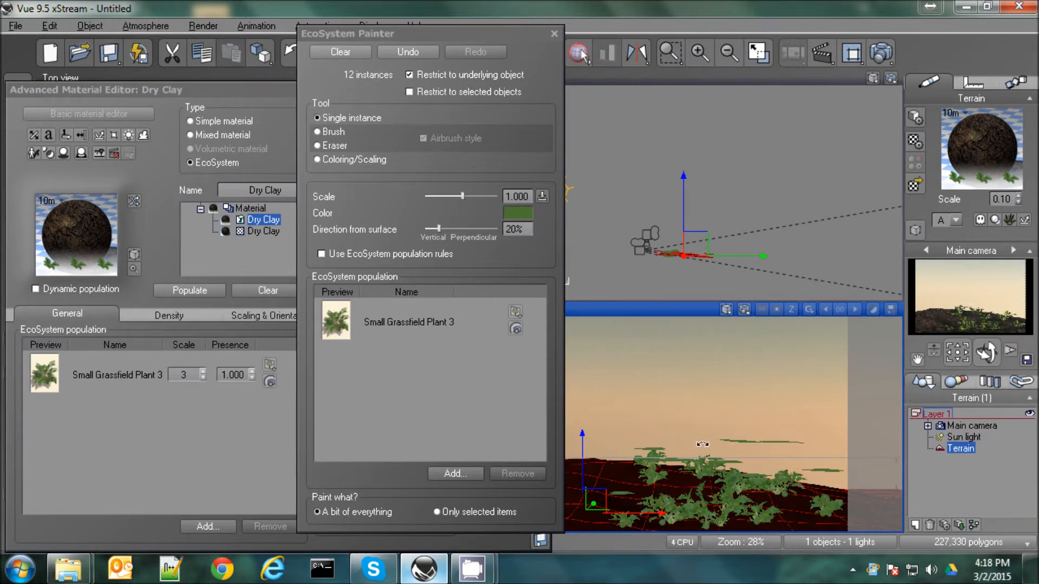
# Render the main camera view to check how the painted plants look on the terrain
pyautogui.click(880, 53)
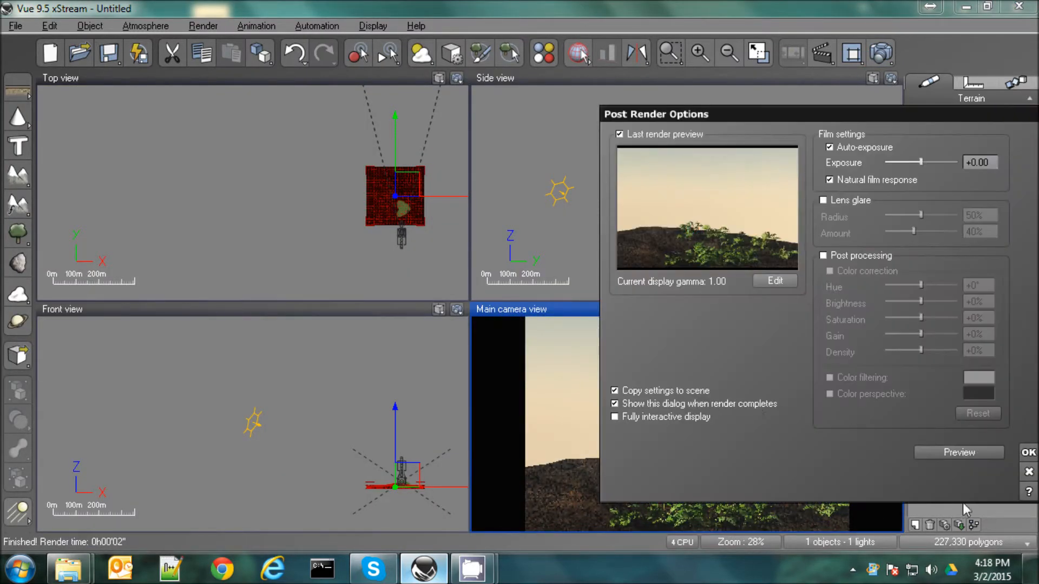
pyautogui.moveTo(889, 114); pyautogui.dragTo(415, 114)
pyautogui.click(552, 452)
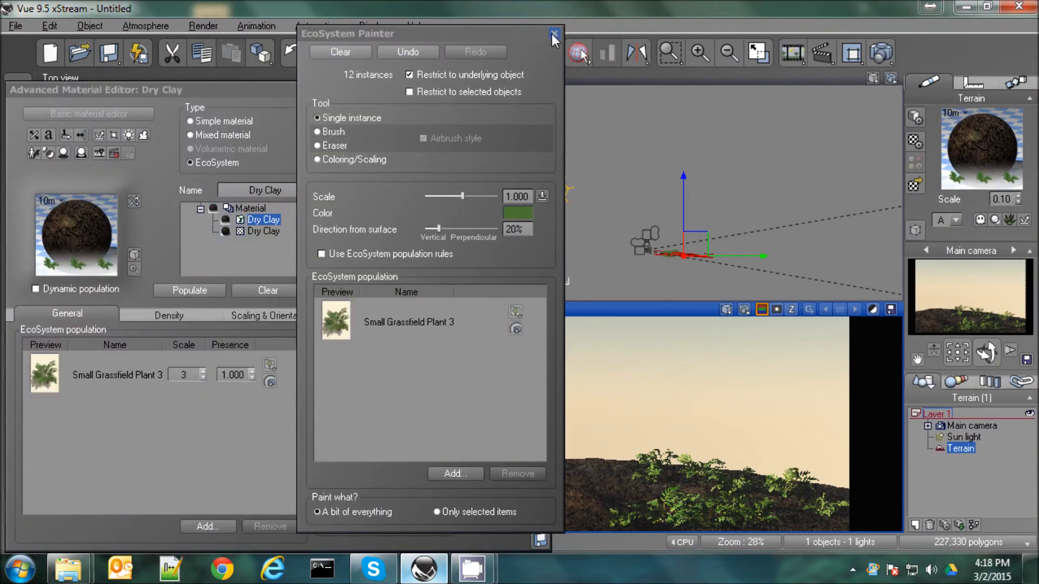
# Clear all painted plant instances from the terrain and close the EcoSystem Painter
pyautogui.click(331, 51)
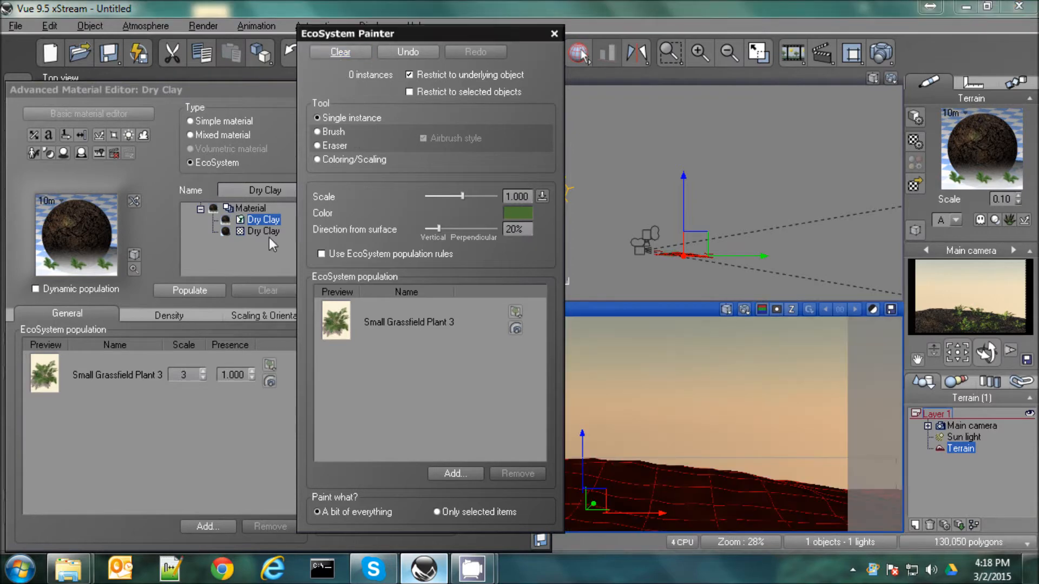
pyautogui.click(553, 33)
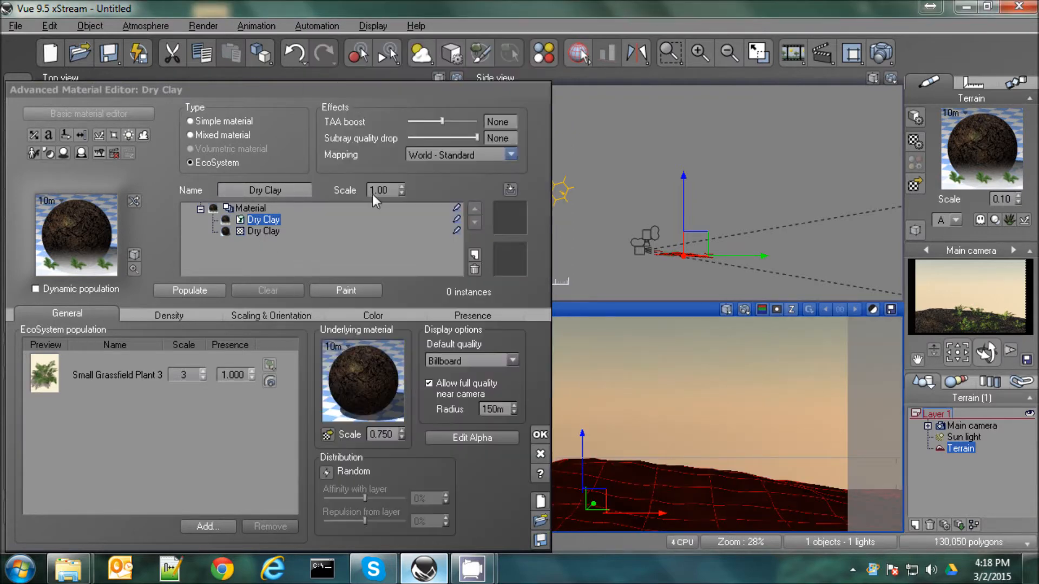
# Shift the EcoSystem's direction from surface towards Perpendicular in the scaling and orientation settings
pyautogui.click(258, 315)
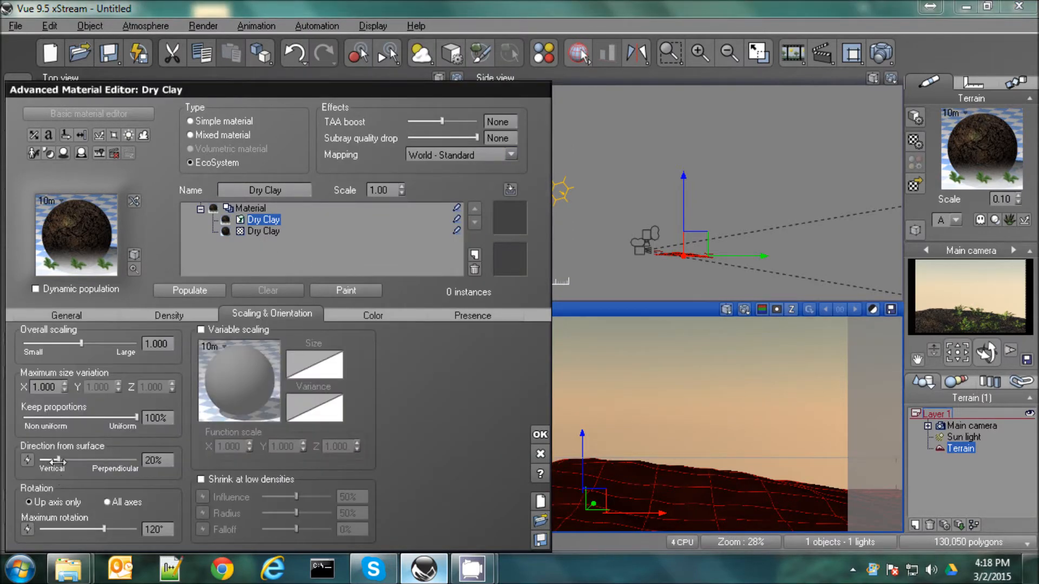
pyautogui.moveTo(57, 460); pyautogui.dragTo(135, 466)
pyautogui.click(57, 315)
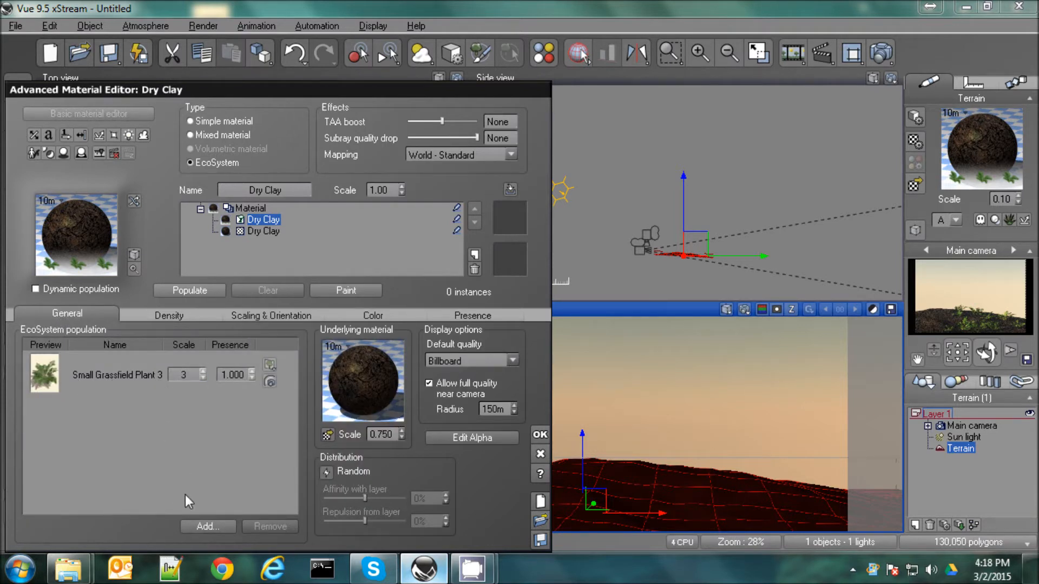
# Add the Spring Hollyhock plant from the Grasses - Plants collection to the EcoSystem population
pyautogui.click(198, 527)
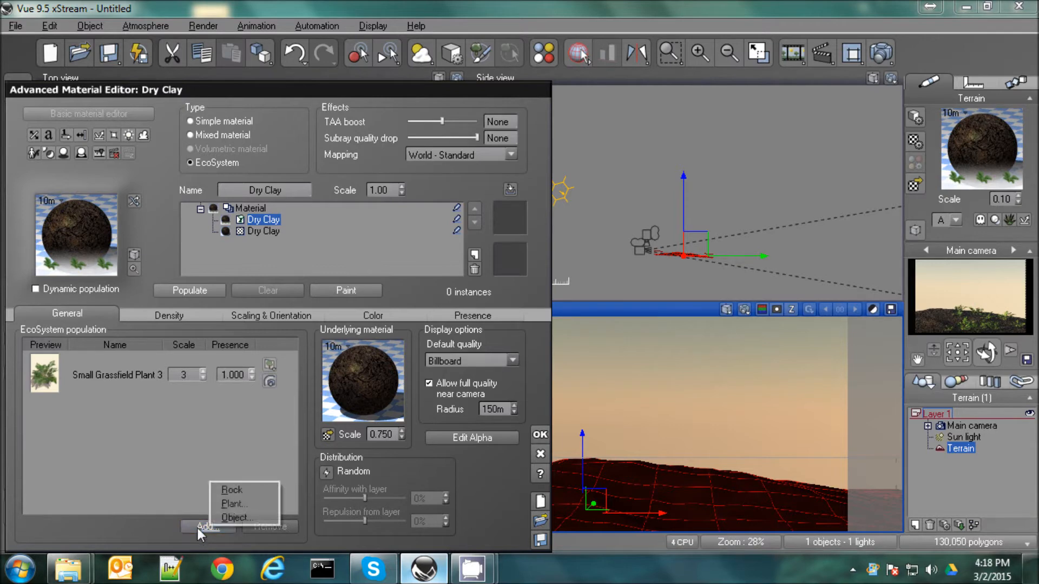
pyautogui.click(243, 505)
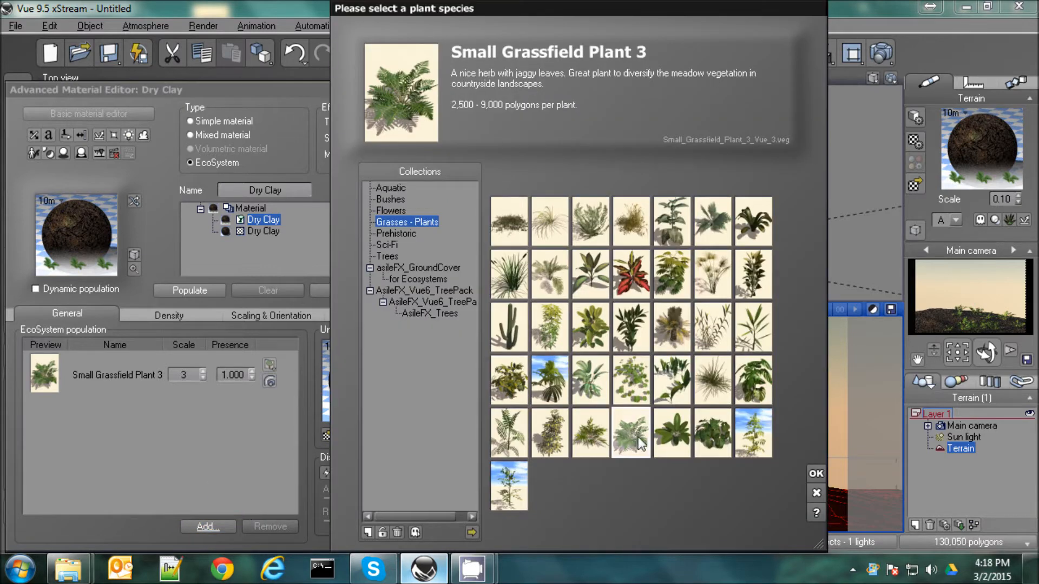
pyautogui.click(713, 436)
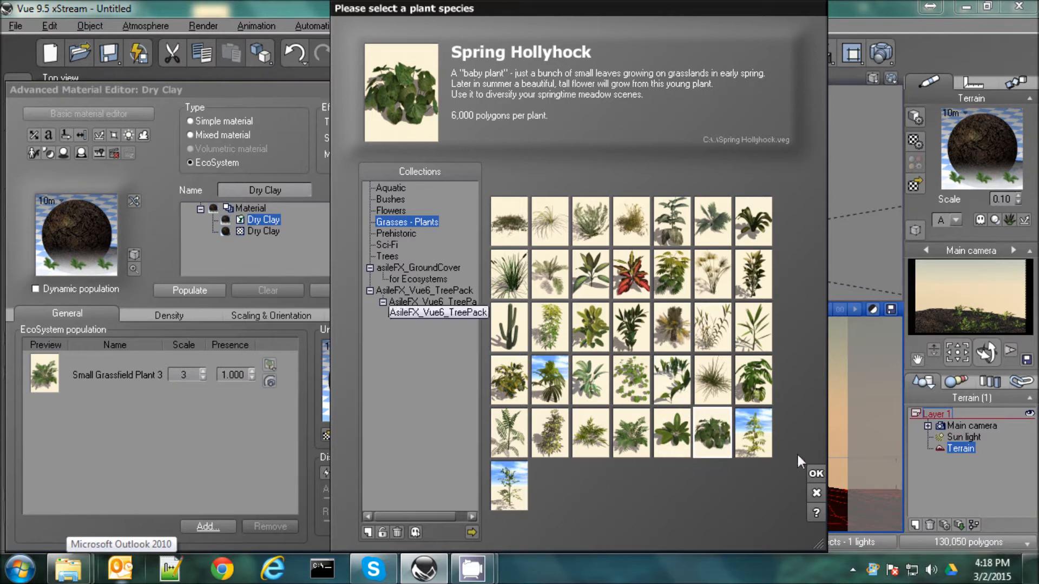
pyautogui.click(816, 474)
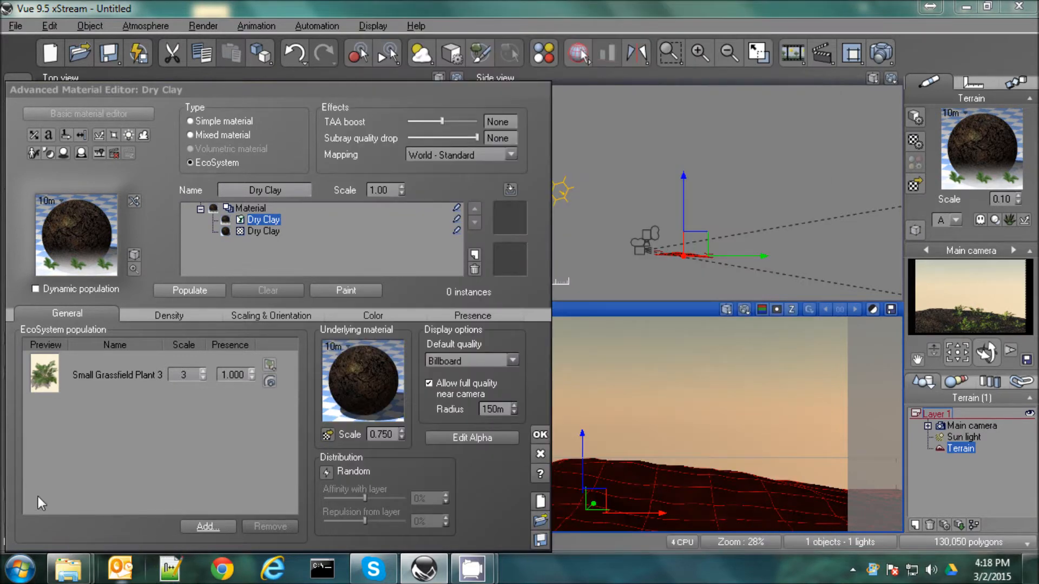
# Set Spring Hollyhock's scale to 3 and Small Grassfield Plant 3's presence to 0
pyautogui.doubleClick(184, 419)
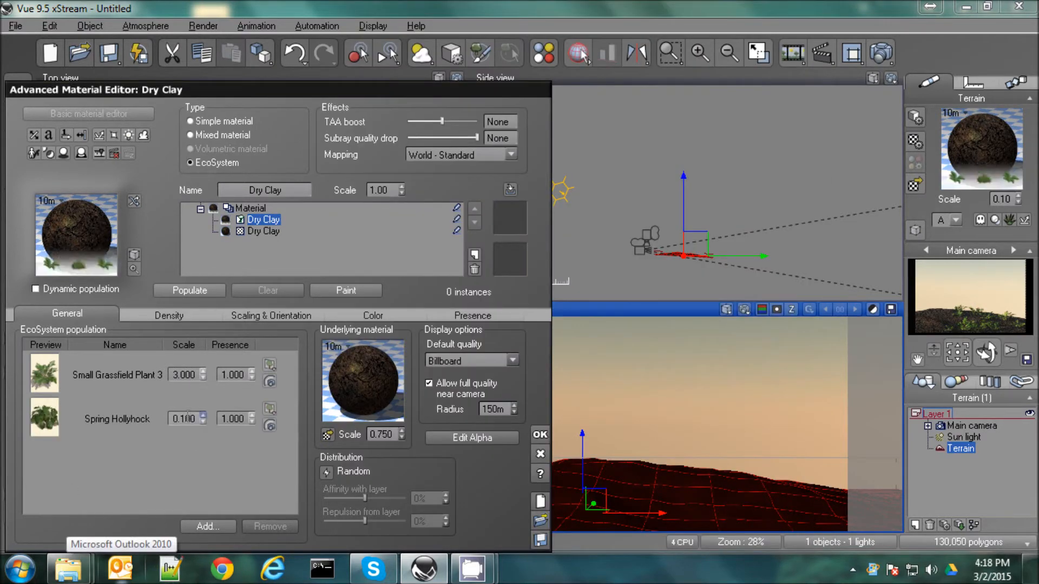
pyautogui.write('3')
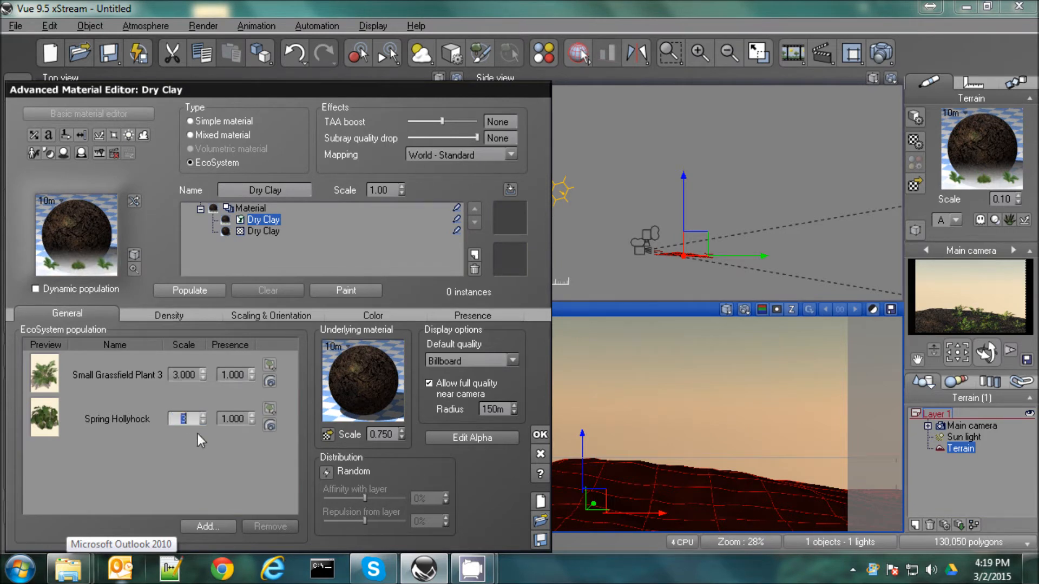
pyautogui.doubleClick(233, 374)
pyautogui.write('0')
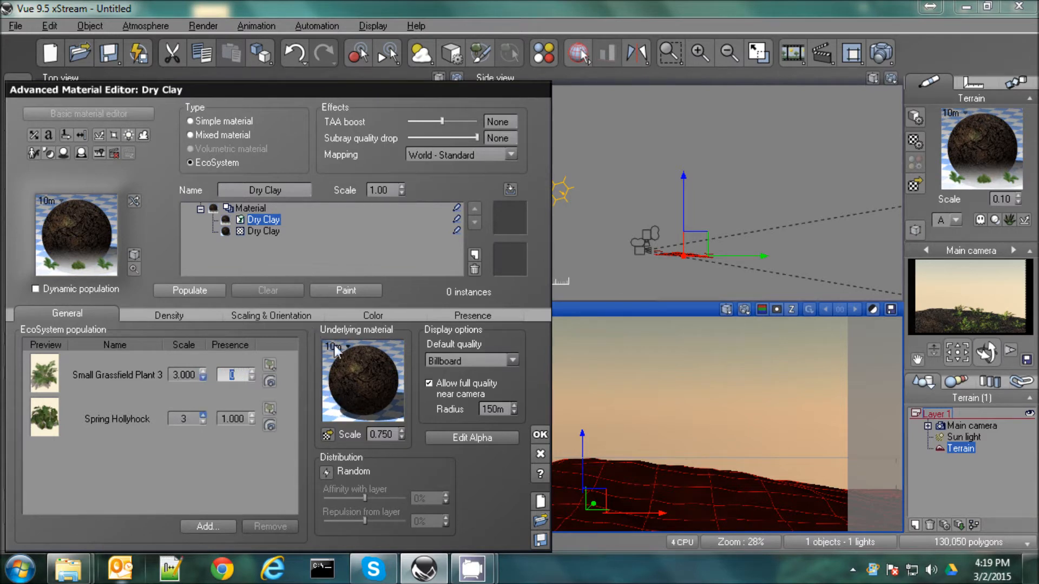
# Paint eleven single instances across the hill and foreground in the main camera view with the EcoSystem Painter
pyautogui.click(354, 295)
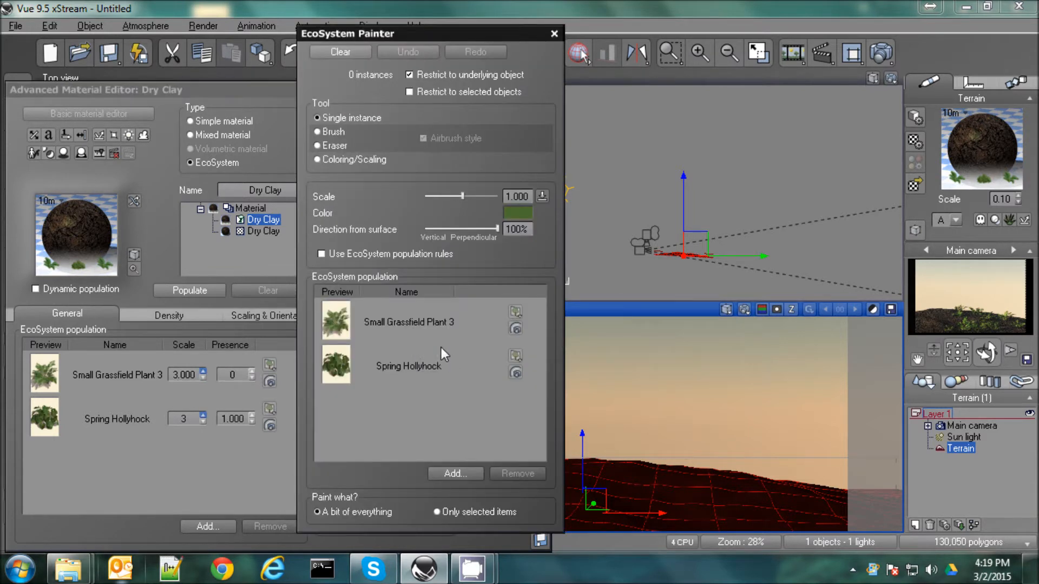
pyautogui.click(682, 479)
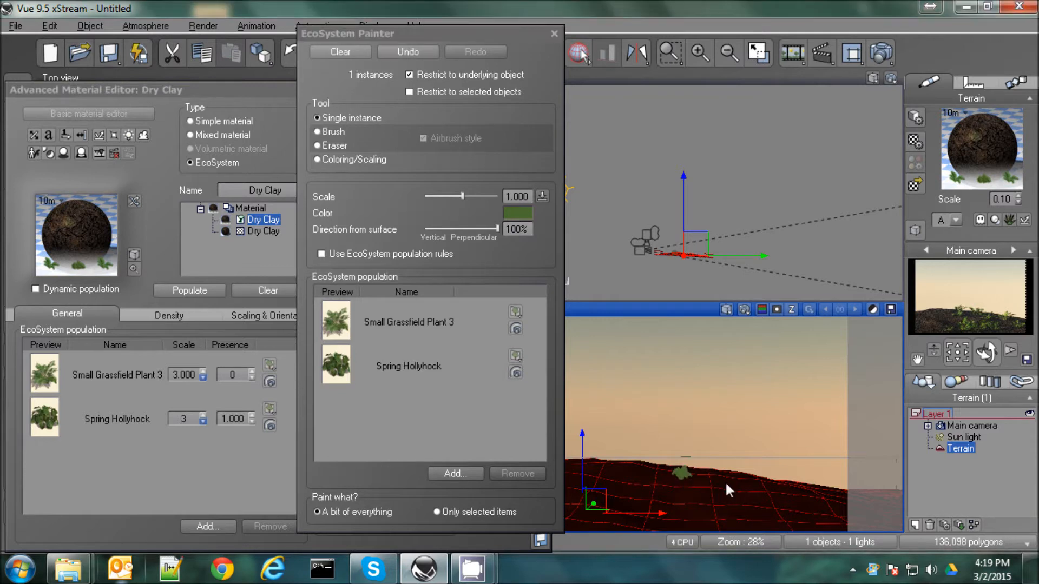
pyautogui.click(727, 485)
pyautogui.click(657, 489)
pyautogui.click(713, 504)
pyautogui.click(701, 520)
pyautogui.click(634, 516)
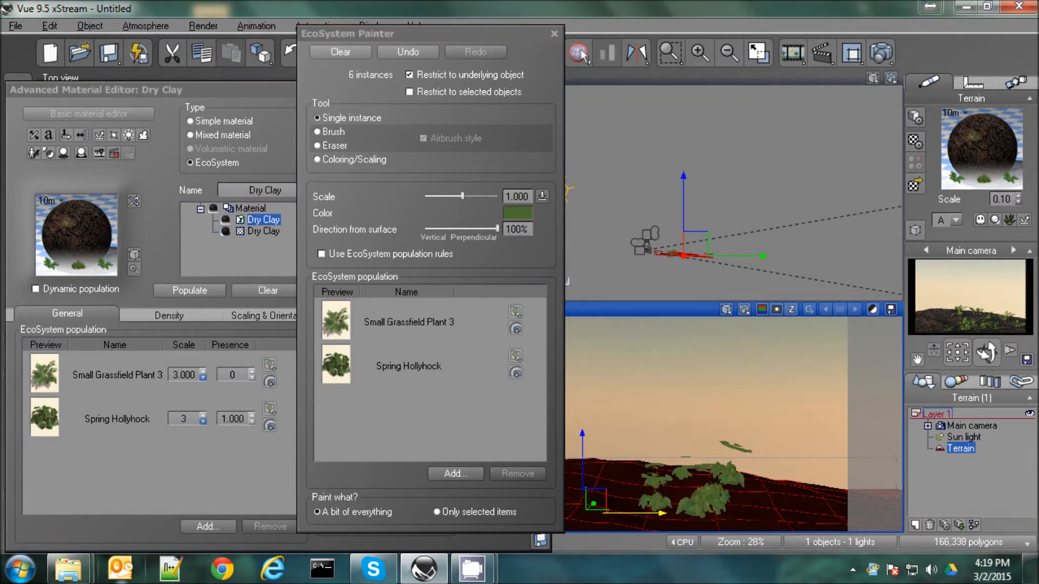
pyautogui.click(587, 514)
pyautogui.click(718, 524)
pyautogui.click(778, 511)
pyautogui.click(808, 520)
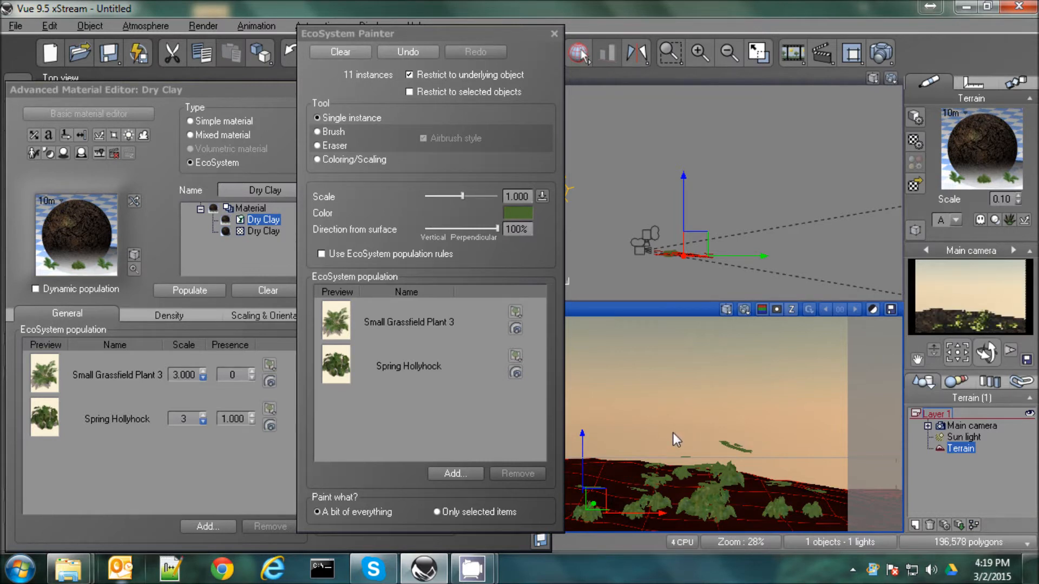
# Accept the painted EcoSystem material and render the main camera view enlarged to fill the workspace
pyautogui.click(554, 34)
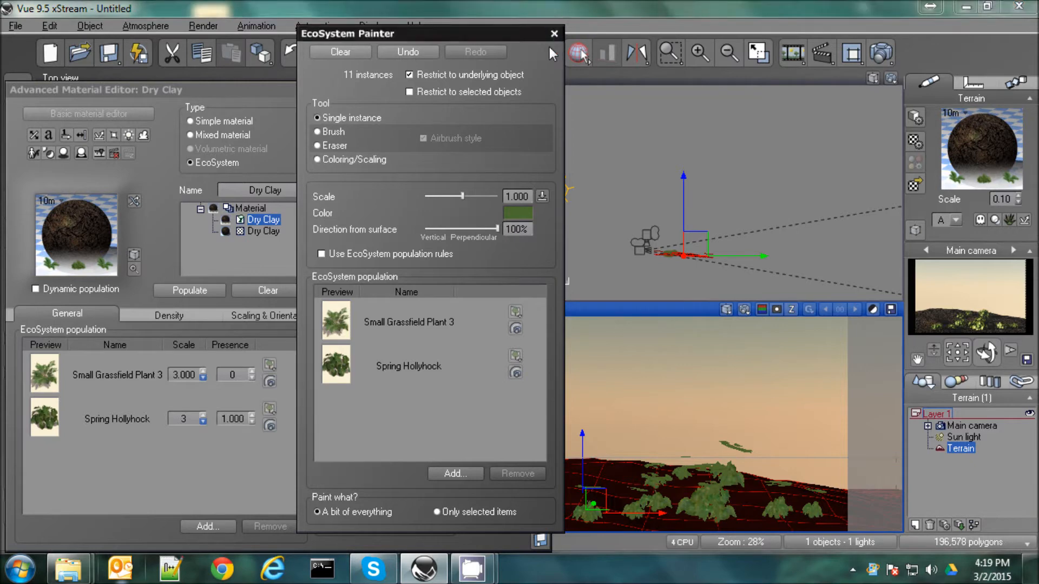
pyautogui.click(544, 436)
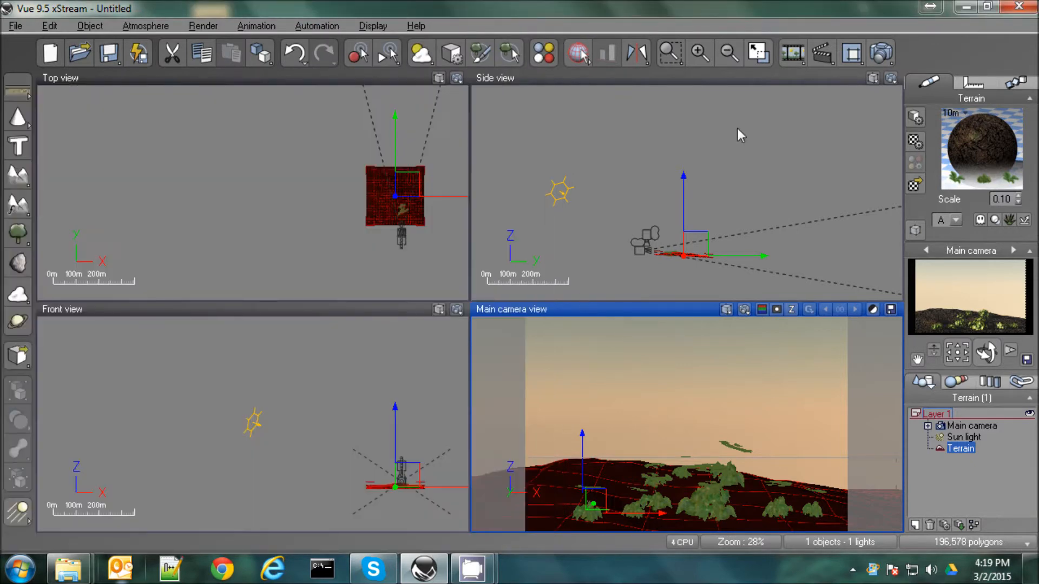
pyautogui.click(759, 54)
pyautogui.click(882, 54)
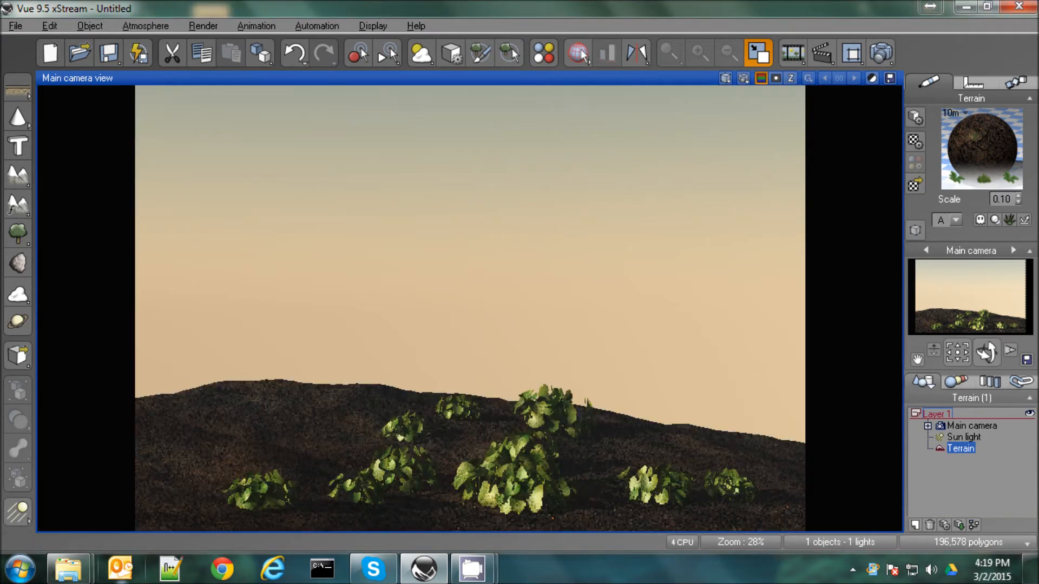
# Clear the painted instances in the terrain's material and set Spring Hollyhock's scale to 2
pyautogui.doubleClick(952, 150)
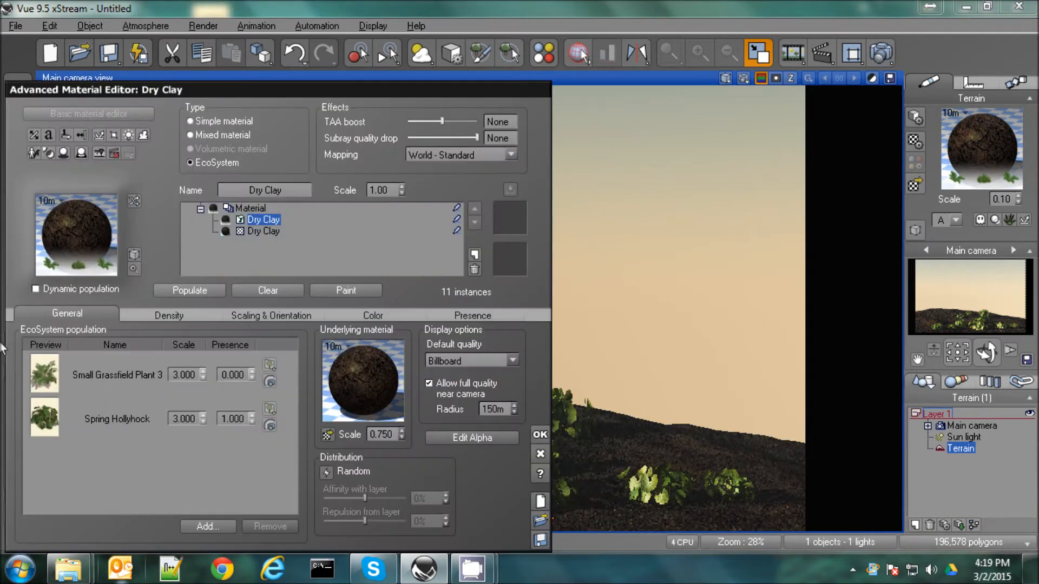
pyautogui.click(267, 293)
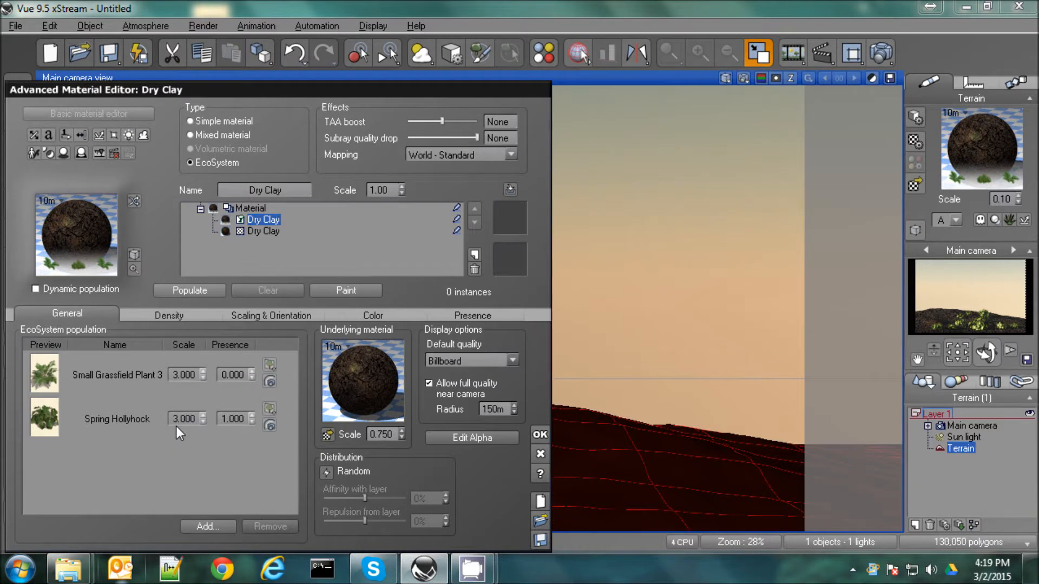
pyautogui.write('2')
# Paint six single instances of the smaller Spring Hollyhock on the terrain slope beside the painter window
pyautogui.click(358, 293)
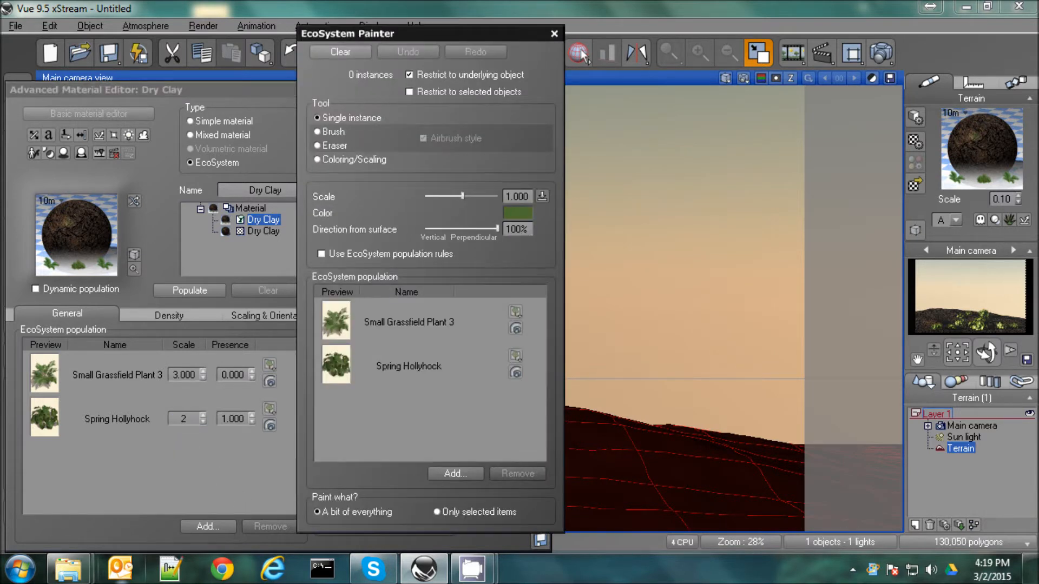
pyautogui.click(594, 443)
pyautogui.click(649, 472)
pyautogui.click(594, 480)
pyautogui.click(633, 492)
pyautogui.click(594, 504)
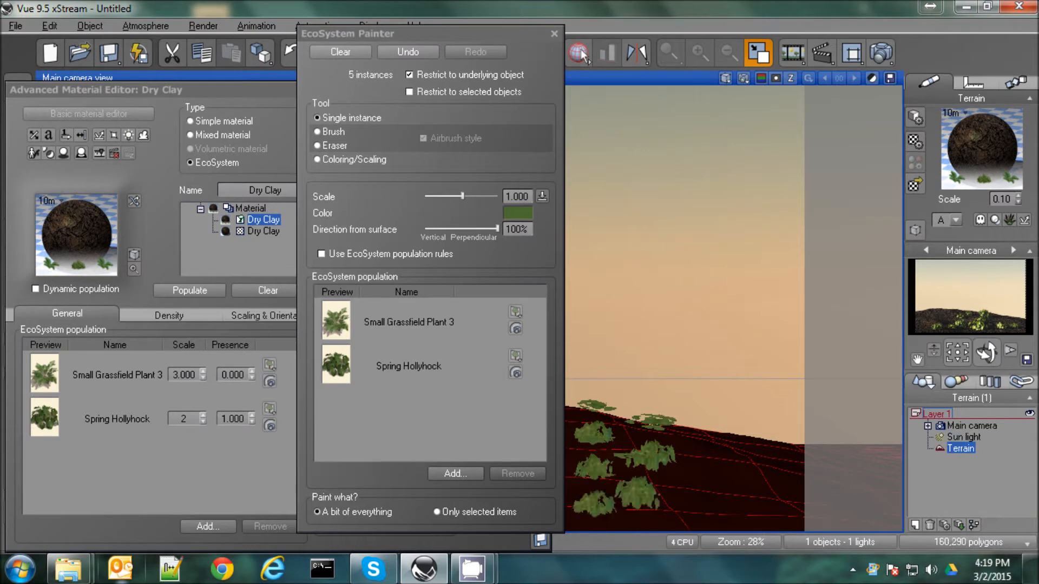
pyautogui.click(672, 507)
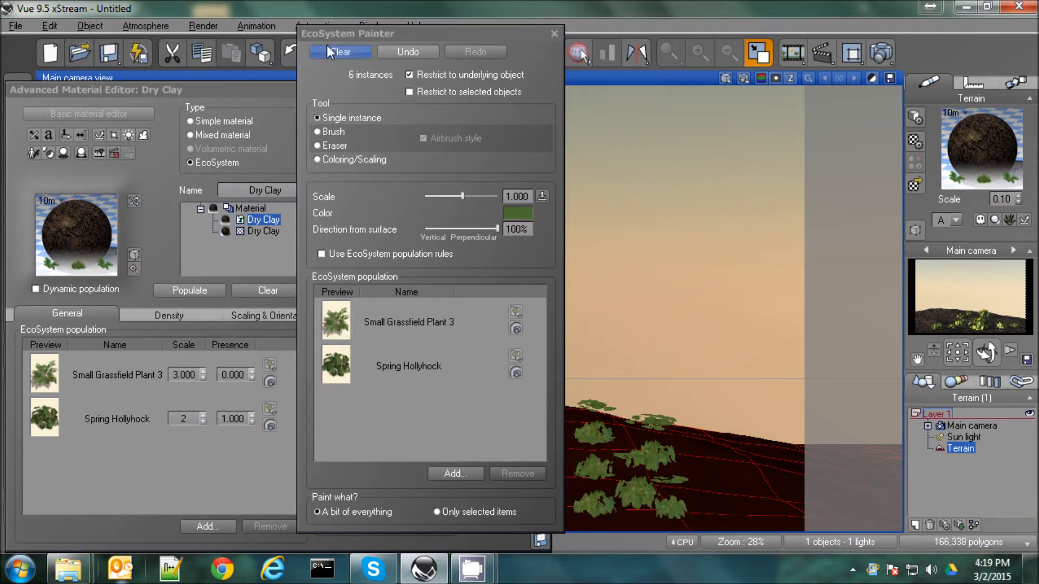
# Accept the material, render the main camera view to check the smaller plants, and keep the default post-render options
pyautogui.click(554, 33)
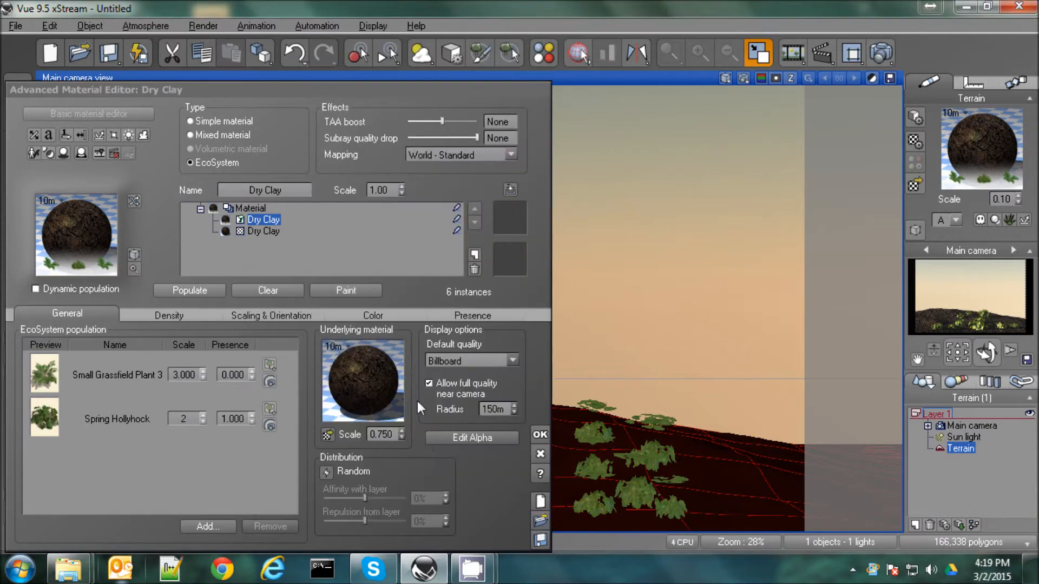
pyautogui.click(540, 434)
pyautogui.click(881, 53)
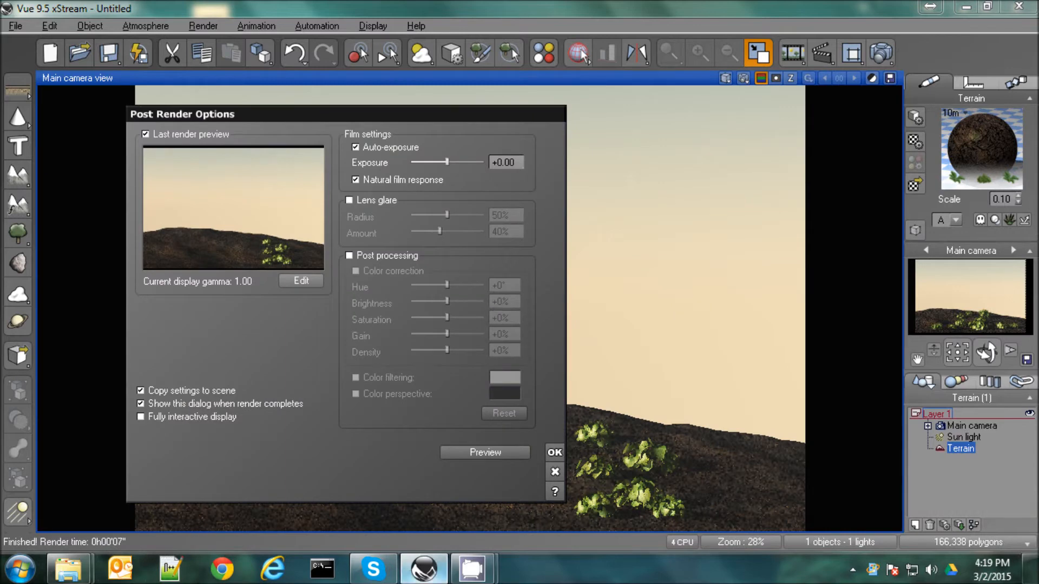
pyautogui.click(553, 453)
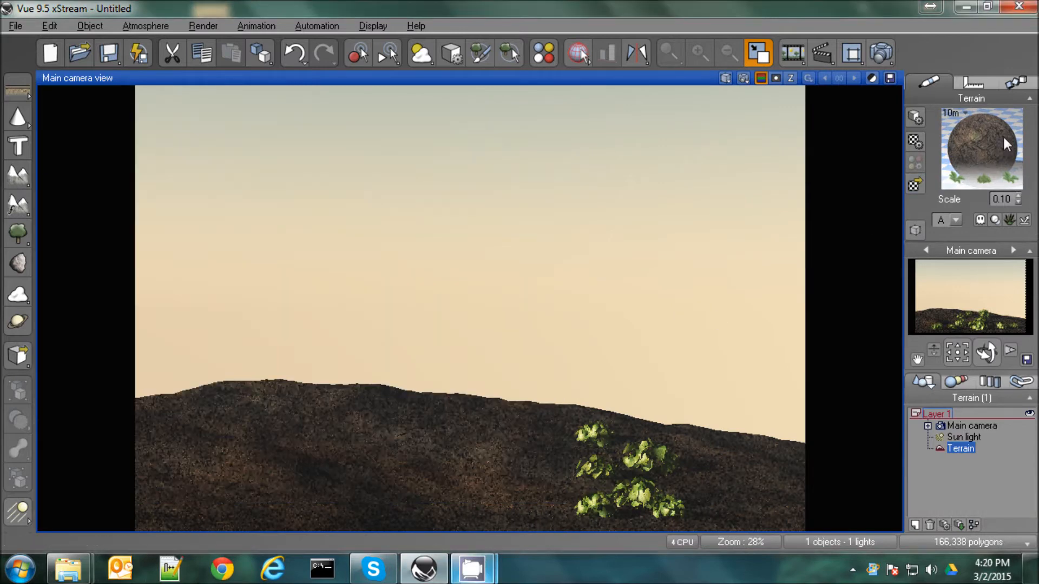
# Set Spring Hollyhock's presence to 0 in the terrain material's EcoSystem population
pyautogui.doubleClick(970, 151)
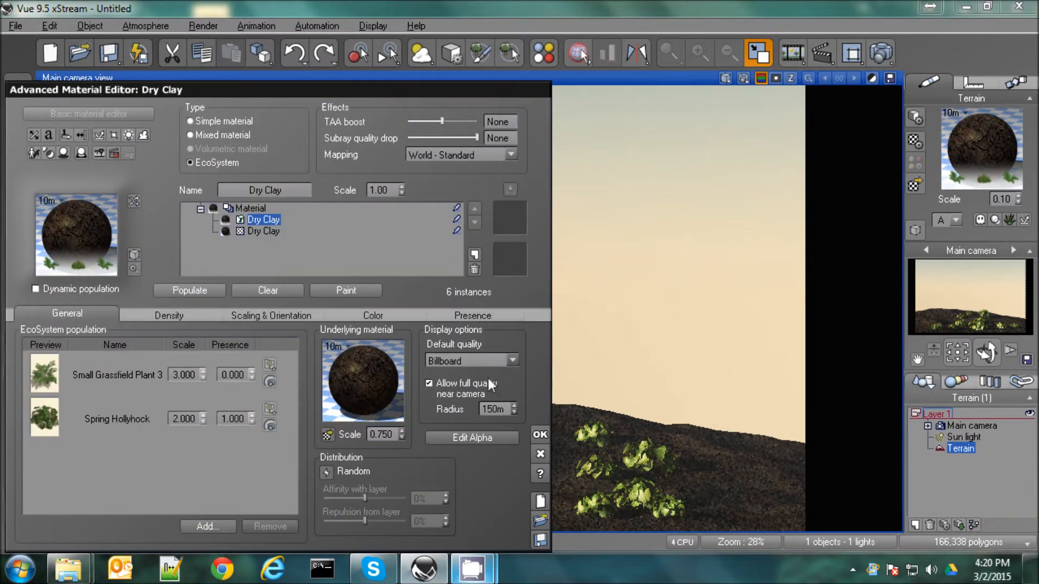
pyautogui.click(225, 417)
pyautogui.write('1.0')
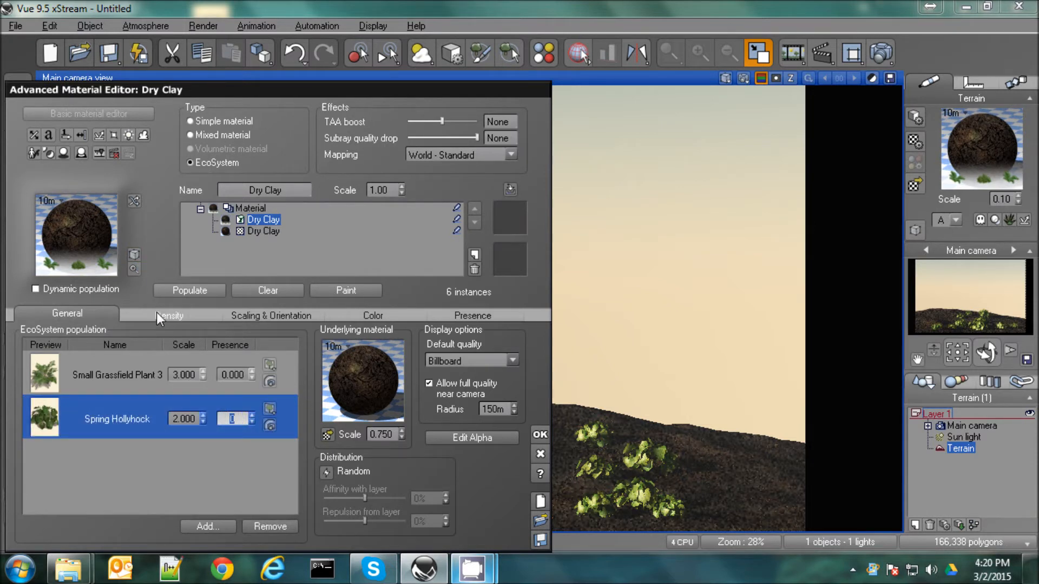
# Add the Long Grass plant from the Grasses - Plants collection to the EcoSystem population
pyautogui.click(207, 526)
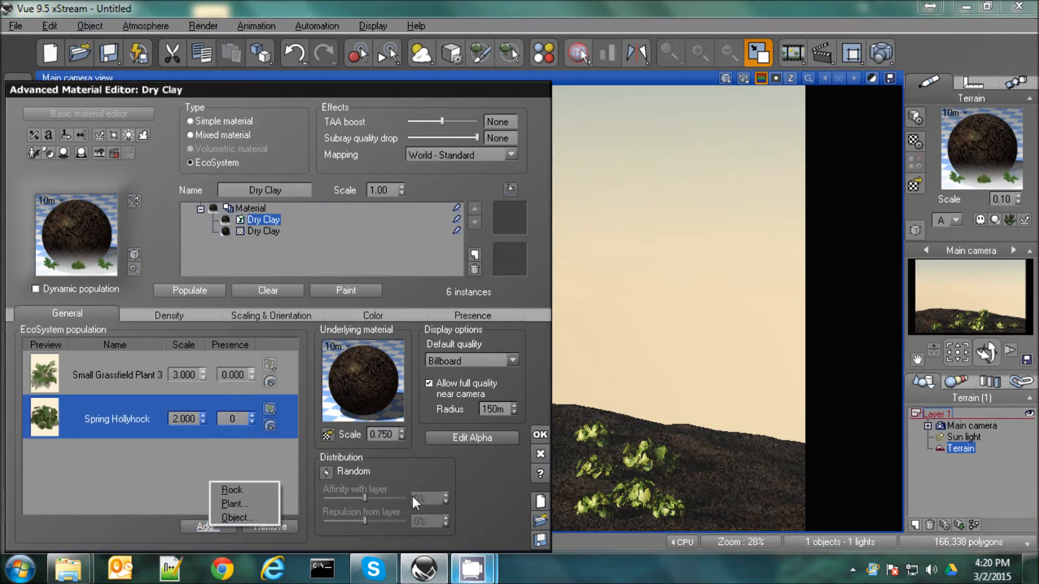
pyautogui.click(238, 503)
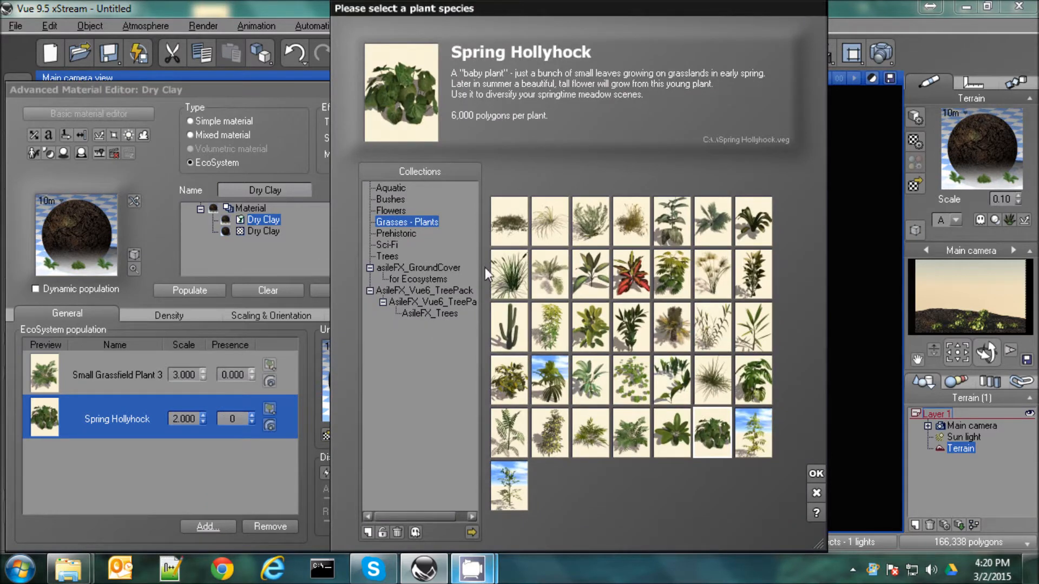
pyautogui.doubleClick(704, 382)
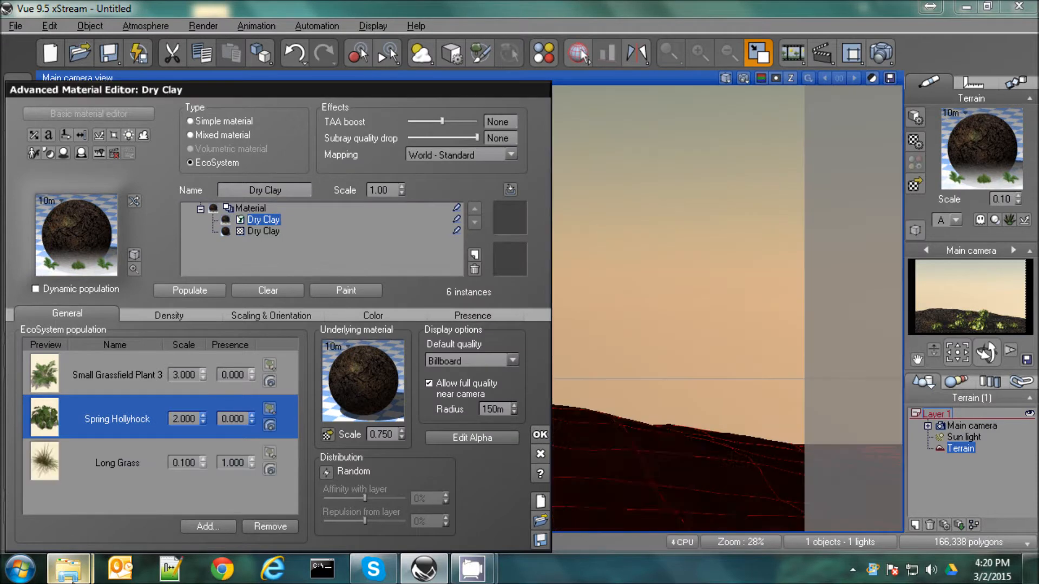
# Set Long Grass's scale to 3 and clear the instances painted on the terrain
pyautogui.click(187, 463)
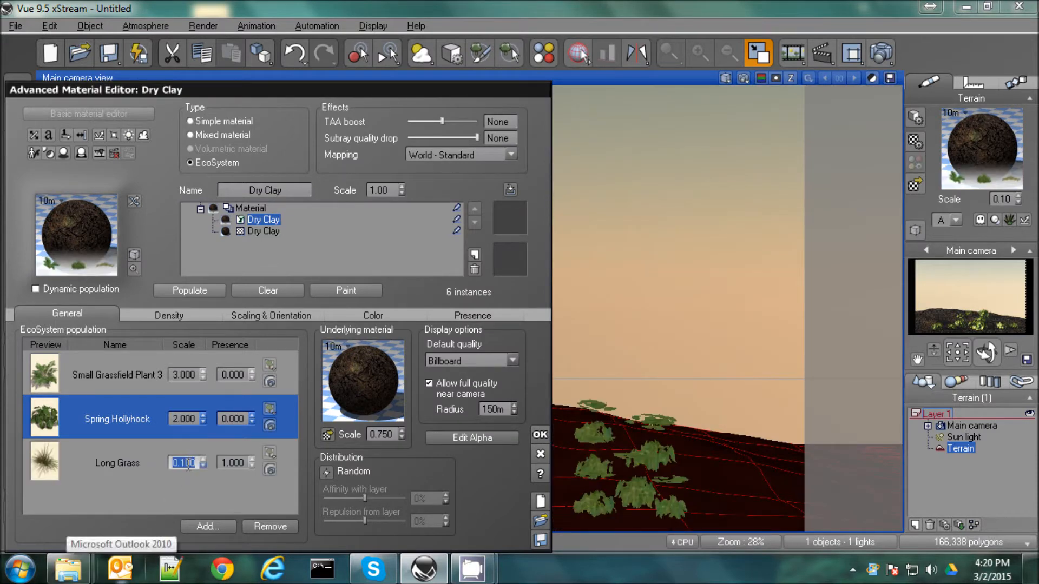
pyautogui.write('8')
pyautogui.click(261, 289)
# Paint seven single instances of Long Grass over the terrain slope and foreground with the EcoSystem Painter
pyautogui.click(325, 290)
pyautogui.click(602, 432)
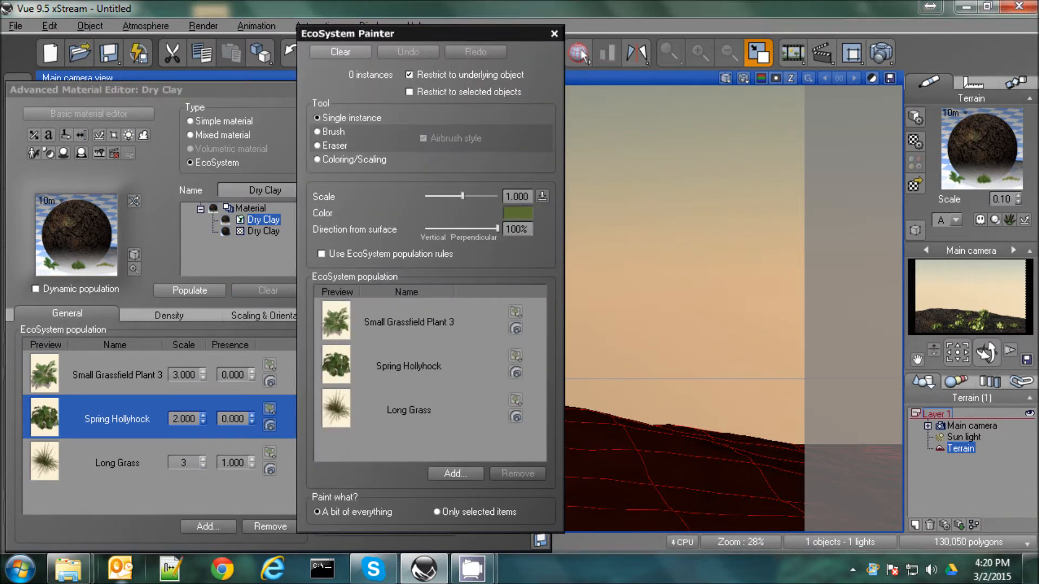
pyautogui.click(633, 448)
pyautogui.click(657, 466)
pyautogui.click(675, 480)
pyautogui.click(620, 502)
pyautogui.click(661, 496)
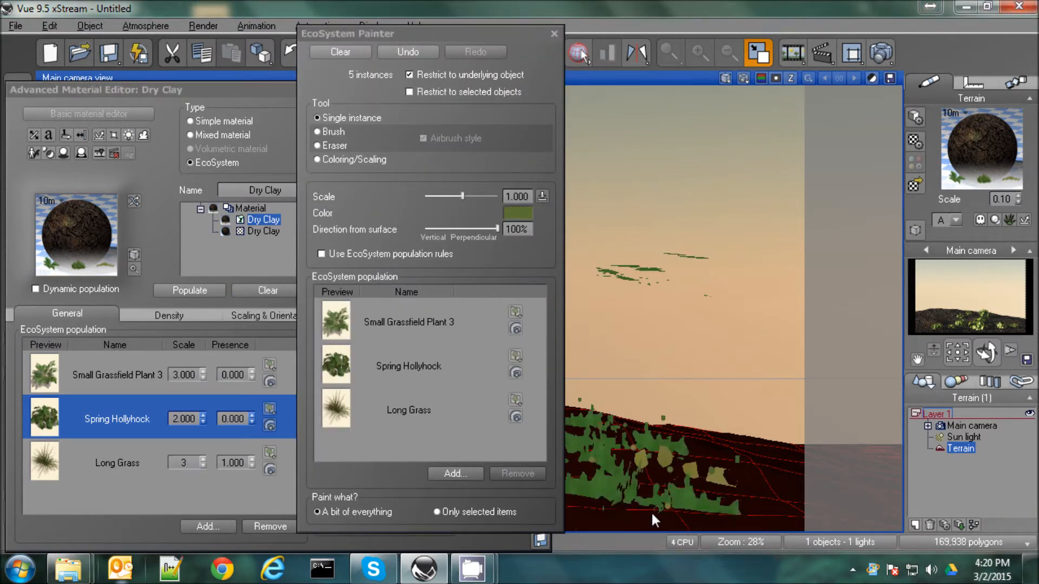
pyautogui.click(652, 515)
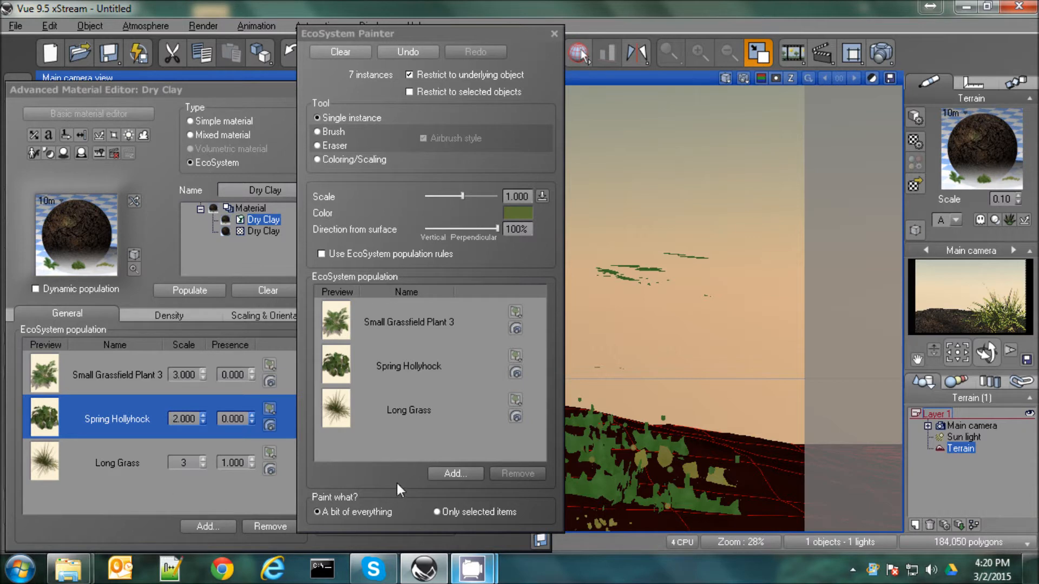
# Clear the painted instances from the terrain and repaint nine single instances with Long Grass's scale set to 0.5
pyautogui.click(379, 51)
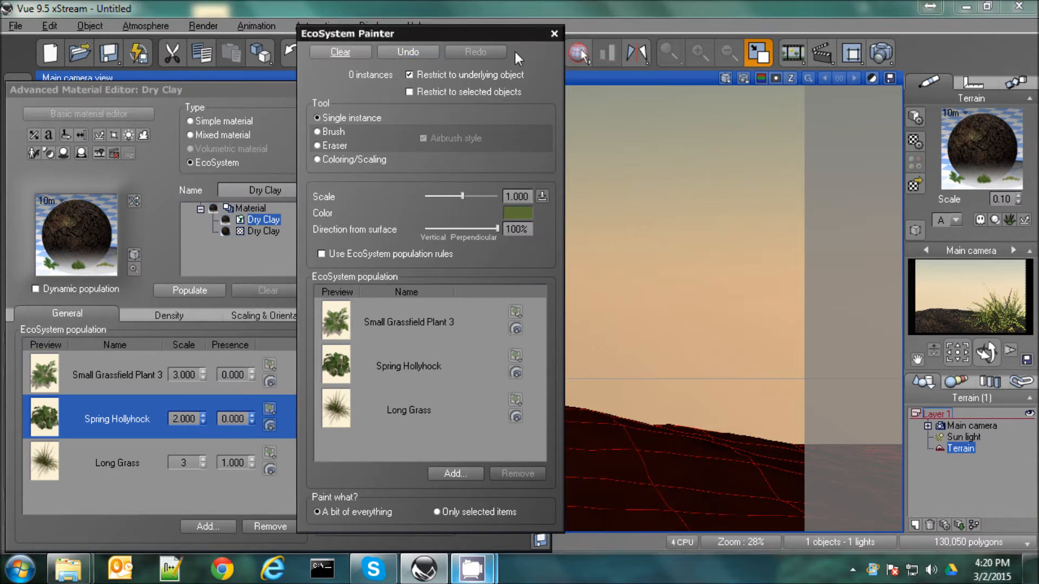
pyautogui.click(554, 33)
pyautogui.click(184, 463)
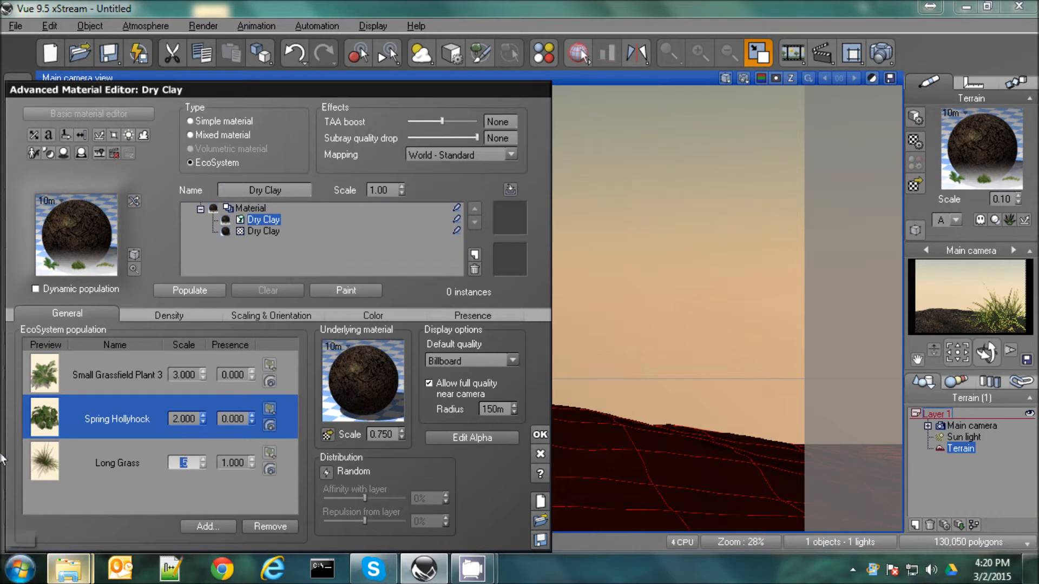
pyautogui.click(345, 290)
pyautogui.moveTo(630, 444)
pyautogui.mouseDown()
pyautogui.moveTo(661, 464)
pyautogui.moveTo(598, 525)
pyautogui.moveTo(695, 523)
pyautogui.mouseUp()
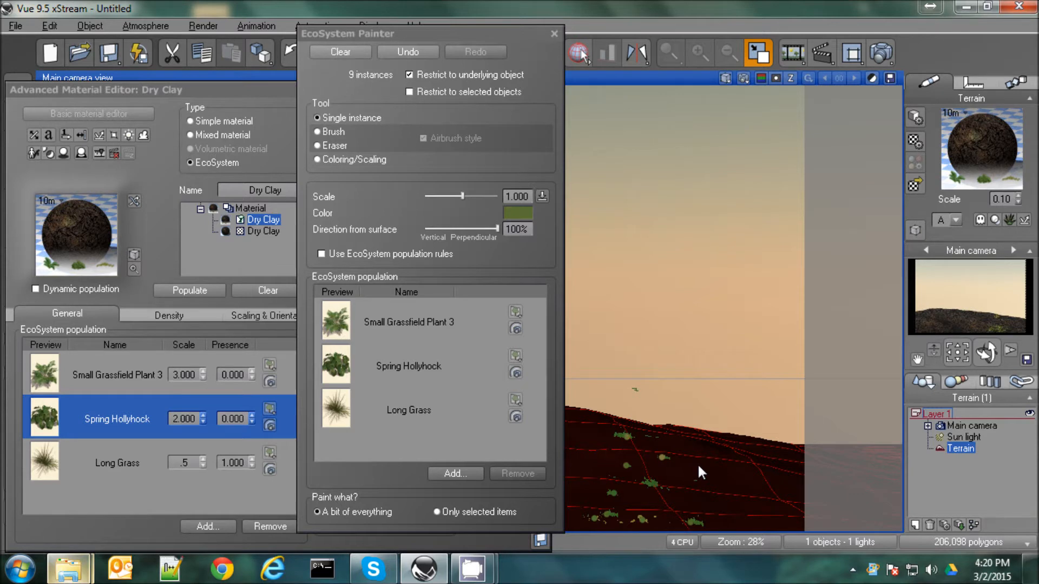
# Clear the painted instances and set Long Grass's scale to 1 in the EcoSystem population
pyautogui.click(334, 50)
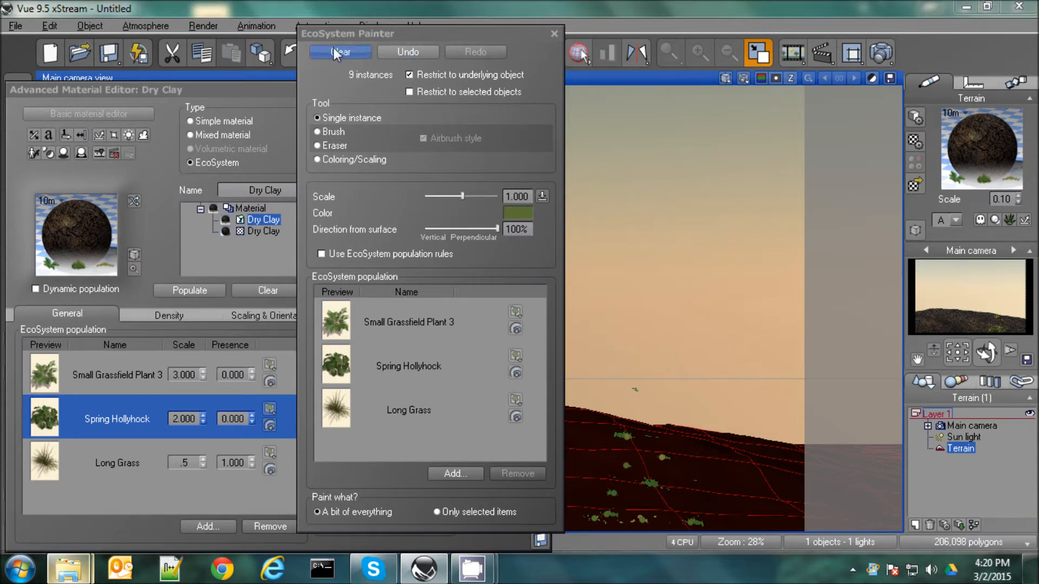
pyautogui.click(554, 33)
pyautogui.click(192, 463)
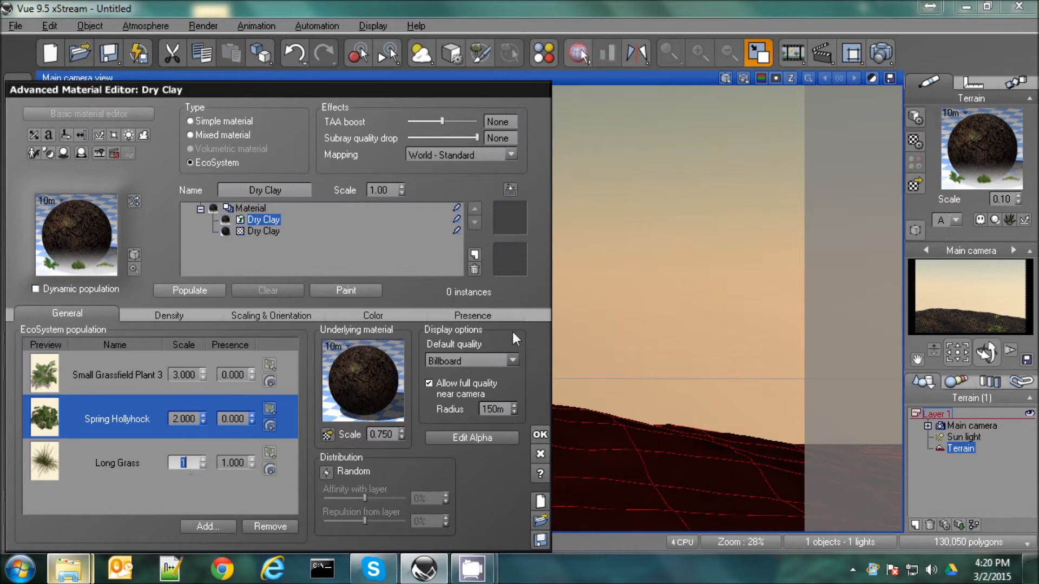
# Paint eight single instances of Long Grass over the terrain slope and foreground with the EcoSystem Painter
pyautogui.click(345, 287)
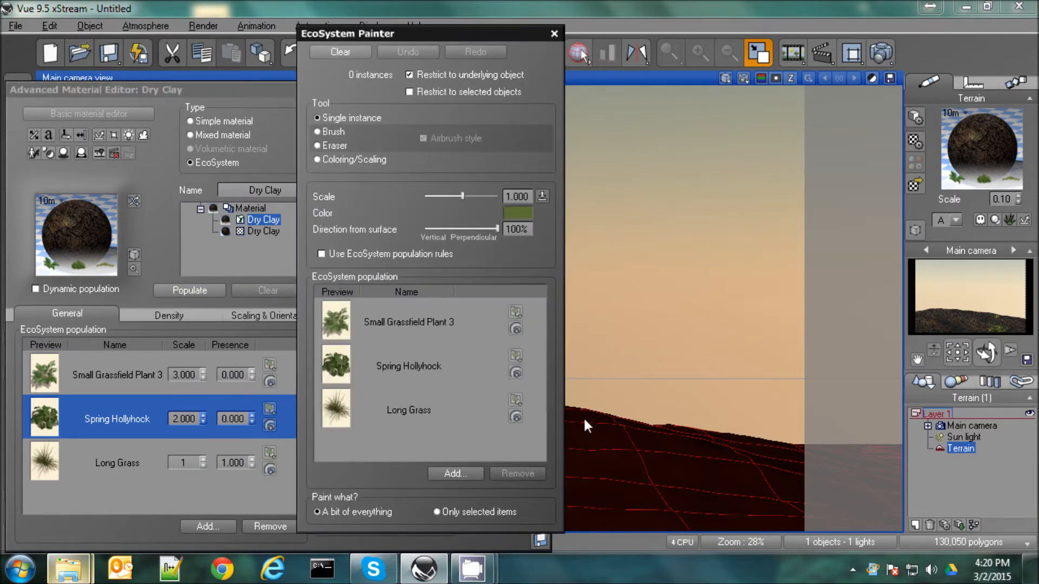
pyautogui.click(643, 440)
pyautogui.click(584, 467)
pyautogui.click(632, 480)
pyautogui.click(576, 506)
pyautogui.click(622, 514)
pyautogui.click(674, 512)
pyautogui.click(729, 505)
# Accept the terrain material, render the main camera view and accept the post render options
pyautogui.click(554, 33)
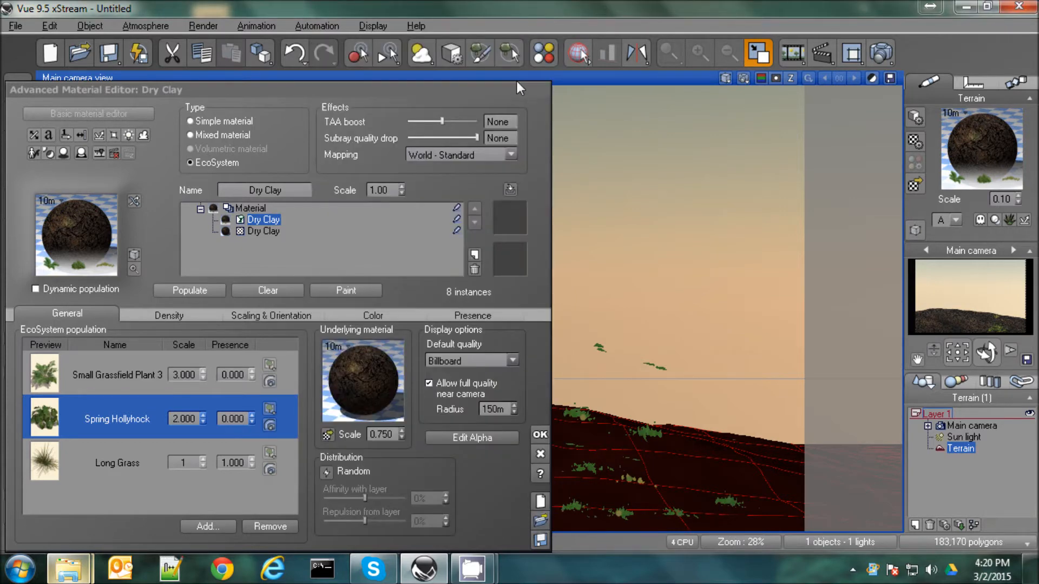
pyautogui.click(540, 435)
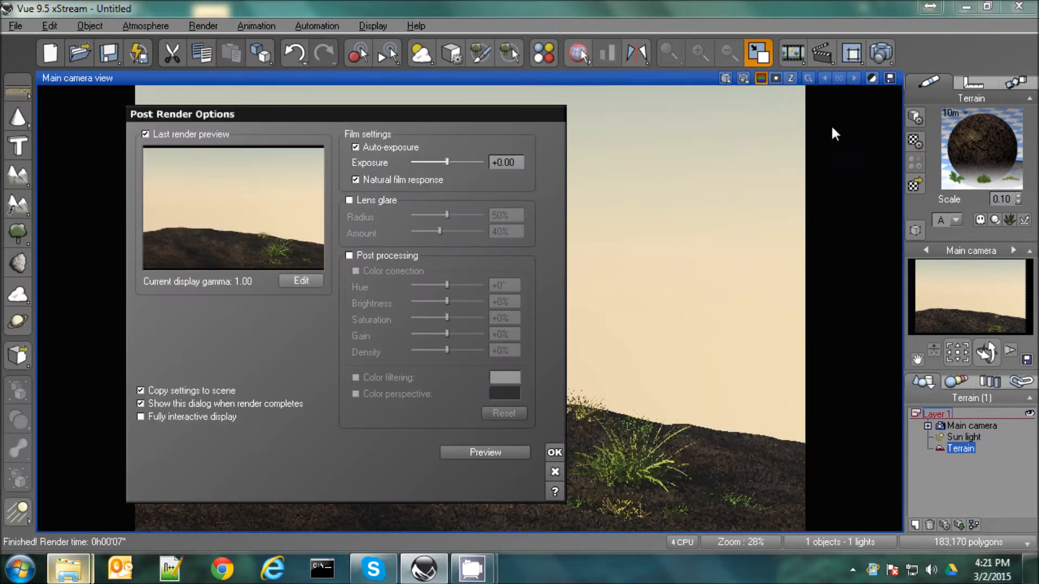
pyautogui.click(555, 453)
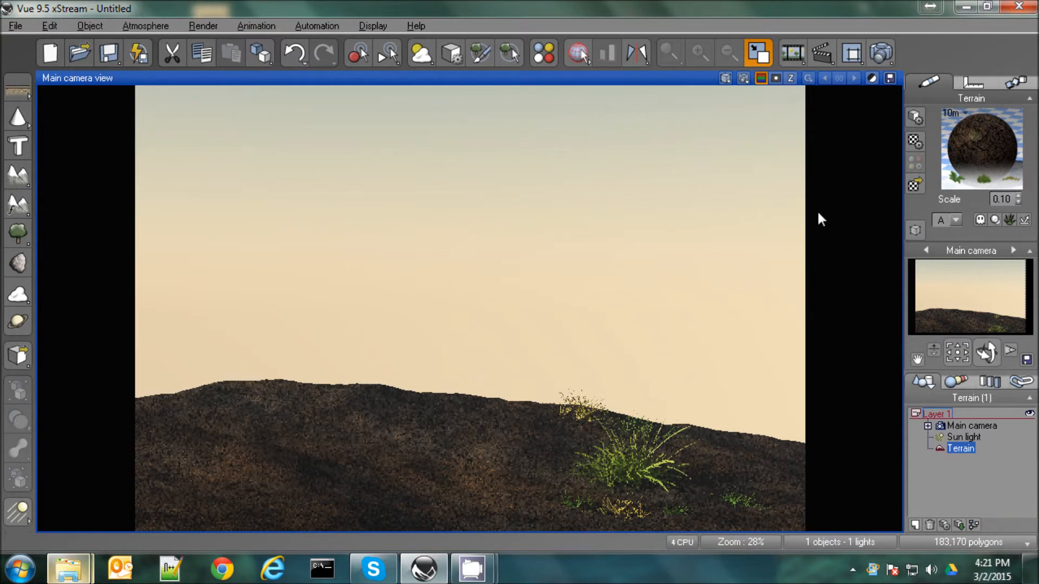
# Reopen the terrain's Dry Clay material and set Long Grass's scale to 0.75 in the EcoSystem population
pyautogui.doubleClick(963, 165)
pyautogui.doubleClick(182, 463)
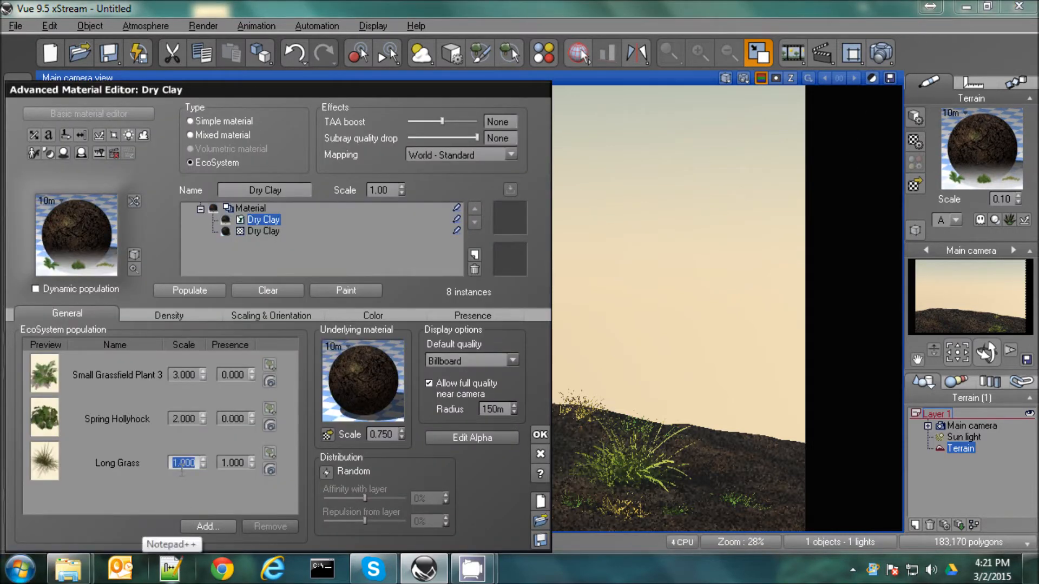
pyautogui.press('BackSpace')
pyautogui.press('Return')
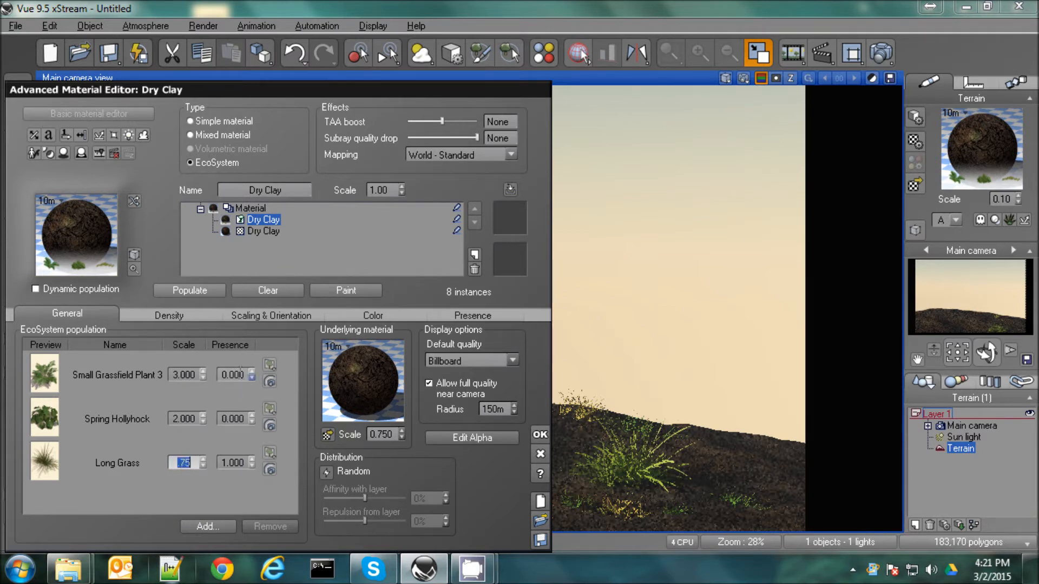
# Set the EcoSystem's maximum size variation in X to 1.5 in the scaling and orientation settings
pyautogui.click(258, 315)
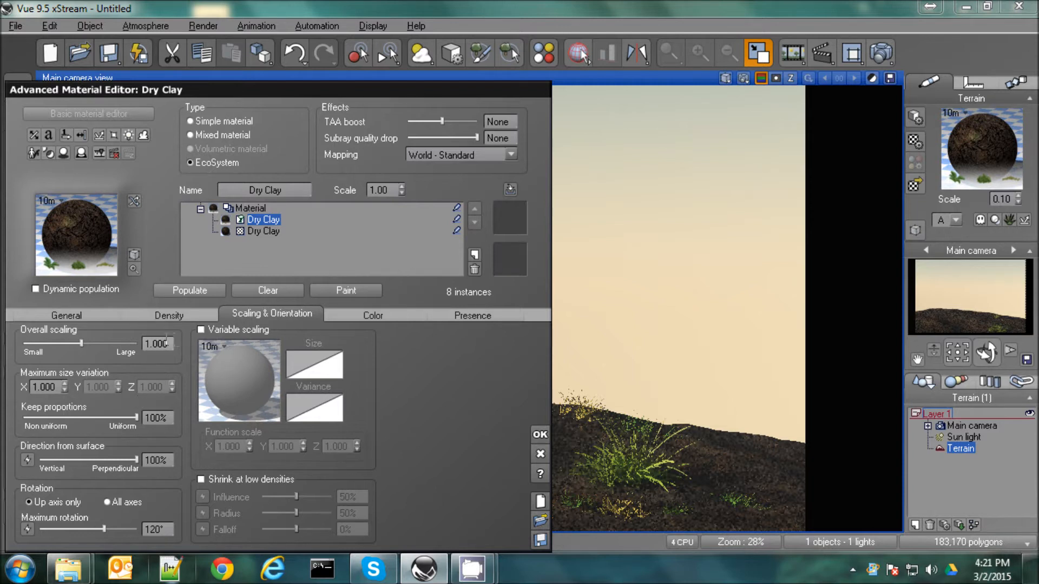
pyautogui.click(43, 388)
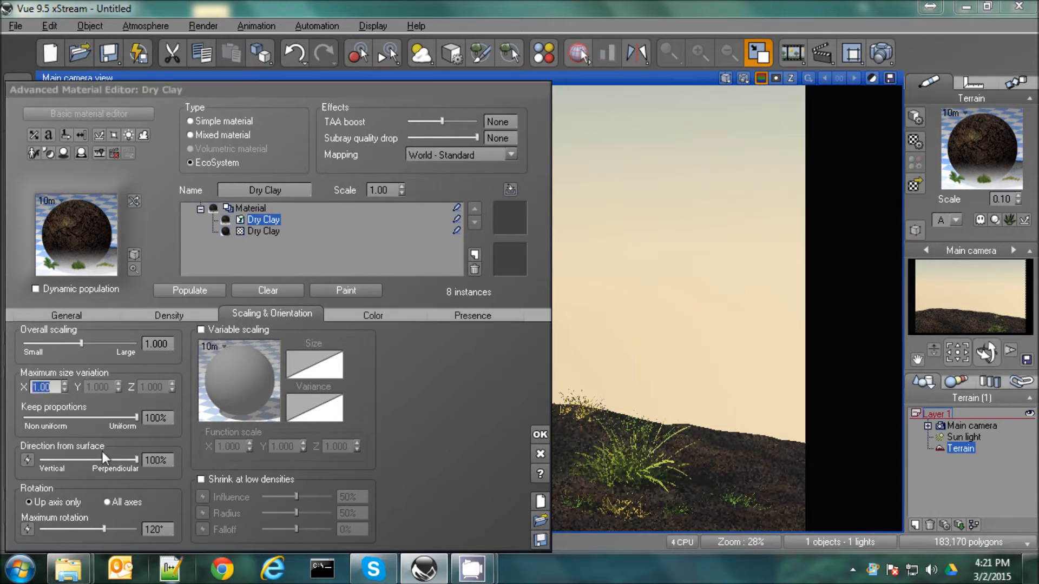
pyautogui.write('1.5')
pyautogui.press('Return')
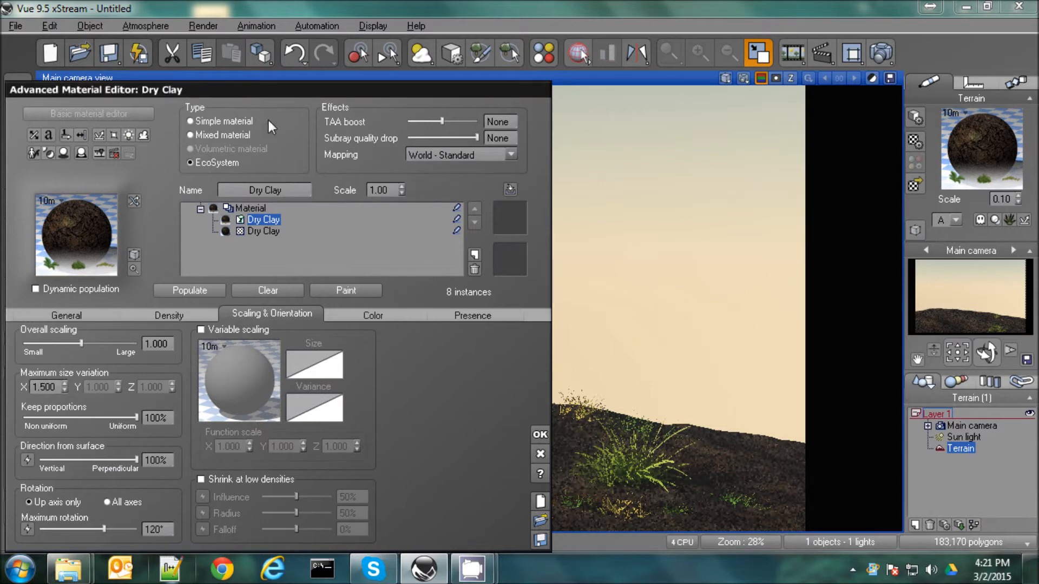
# Show all four views around the material editor and populate the terrain with the EcoSystem
pyautogui.moveTo(268, 92); pyautogui.dragTo(44, 159)
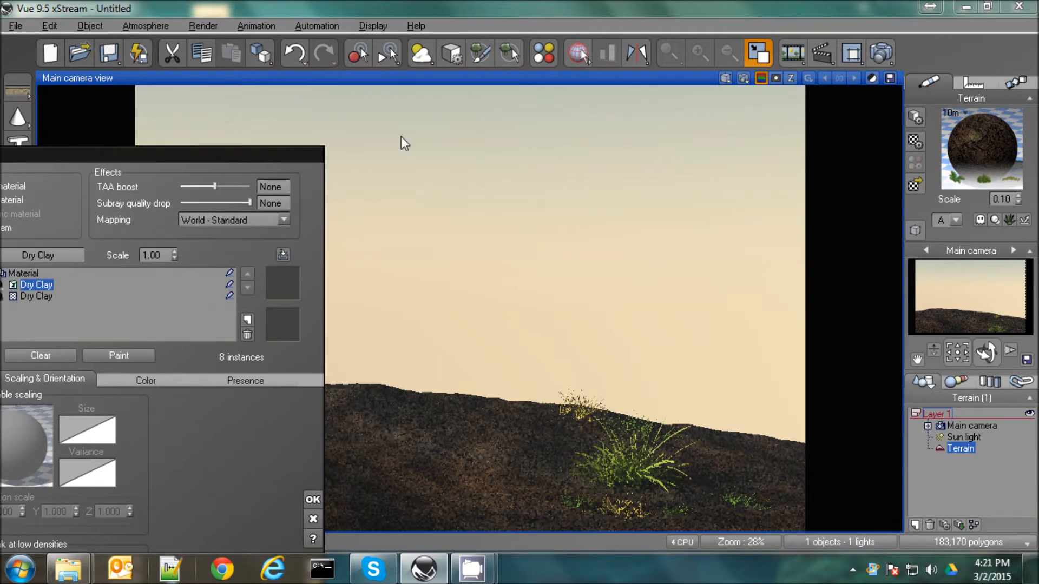
pyautogui.click(757, 54)
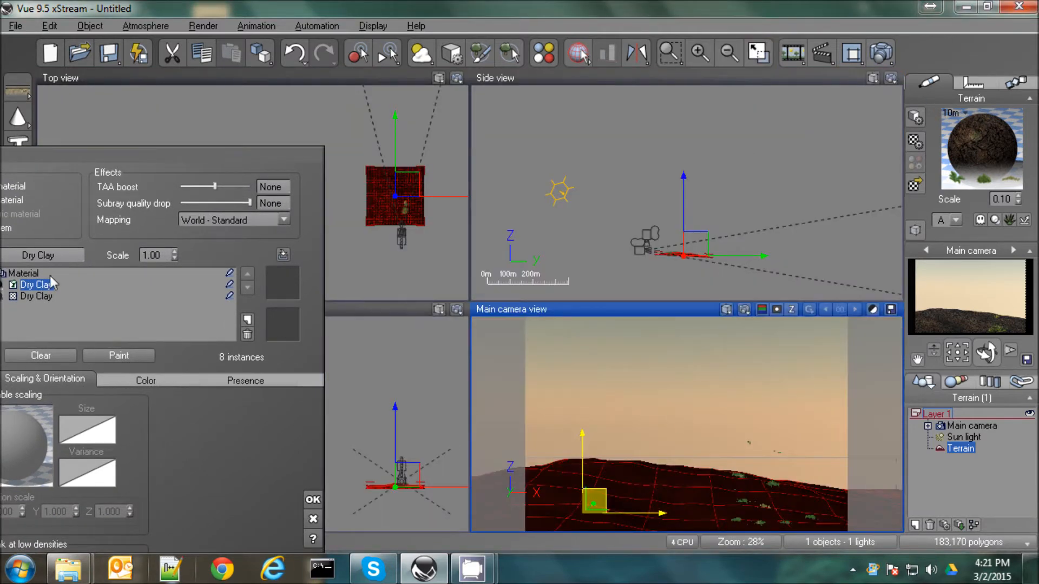
pyautogui.moveTo(179, 154); pyautogui.dragTo(380, 58)
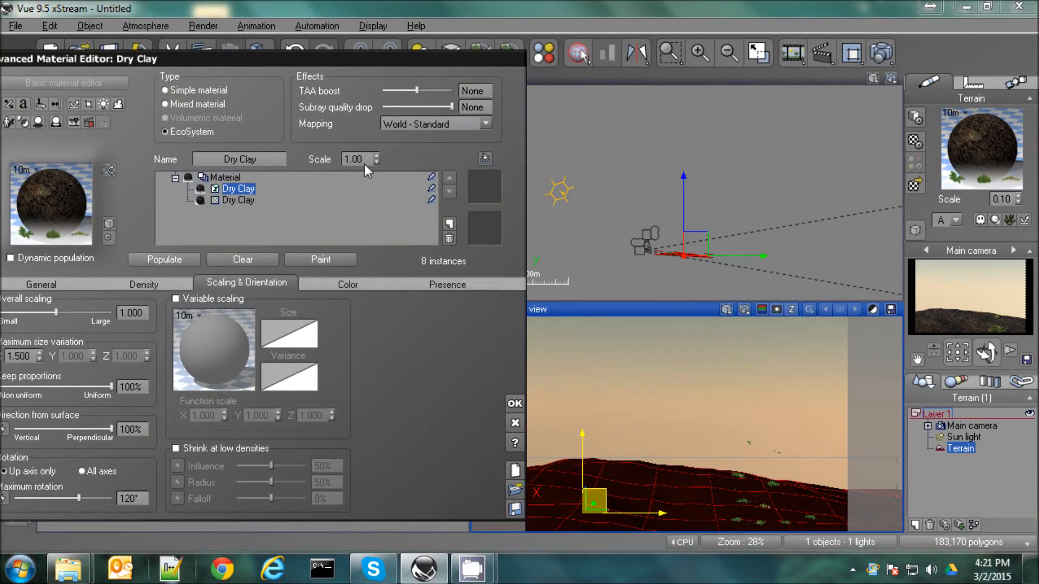
pyautogui.click(311, 264)
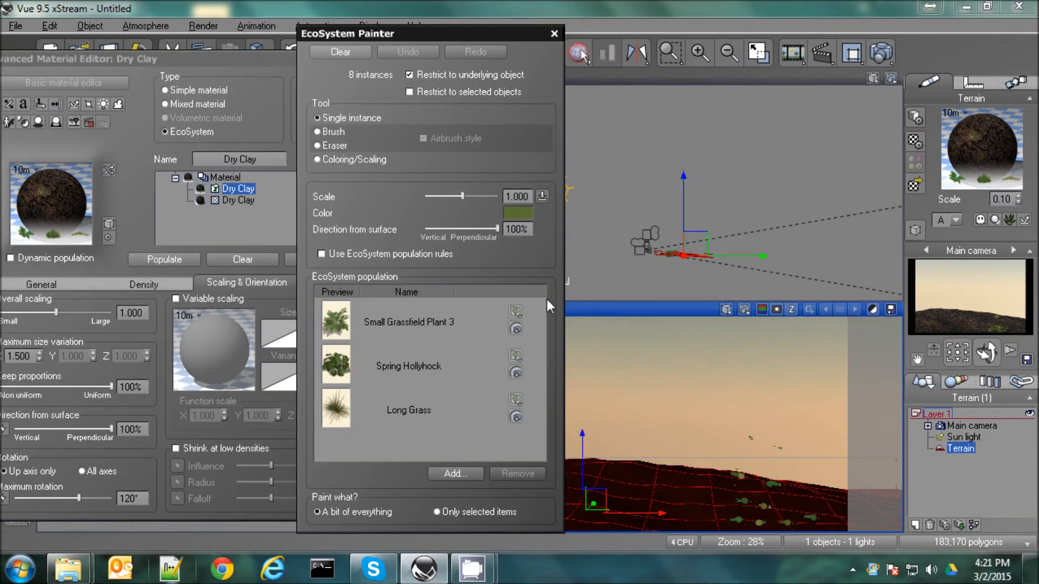
pyautogui.click(554, 34)
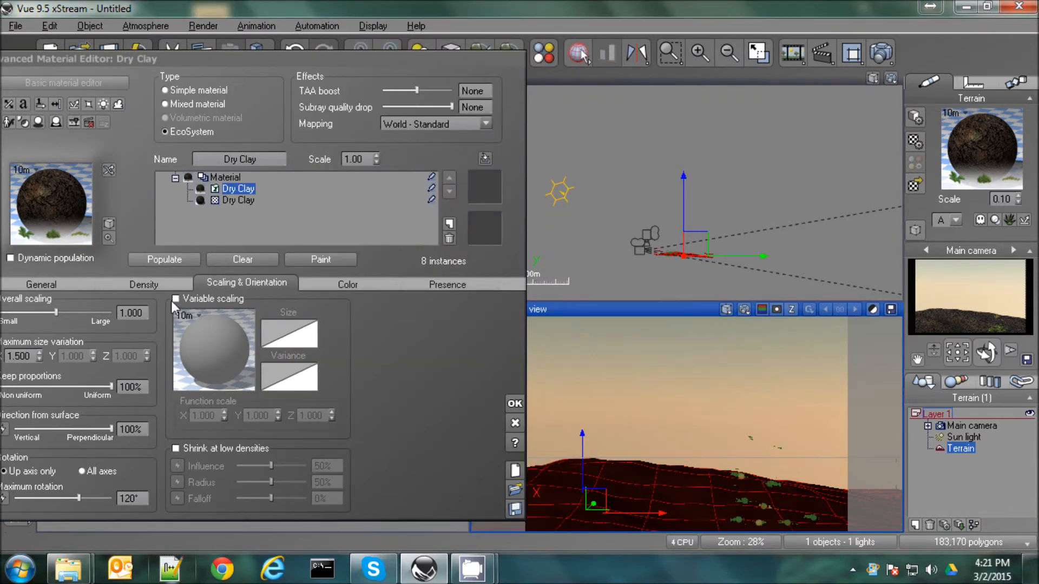
pyautogui.click(161, 262)
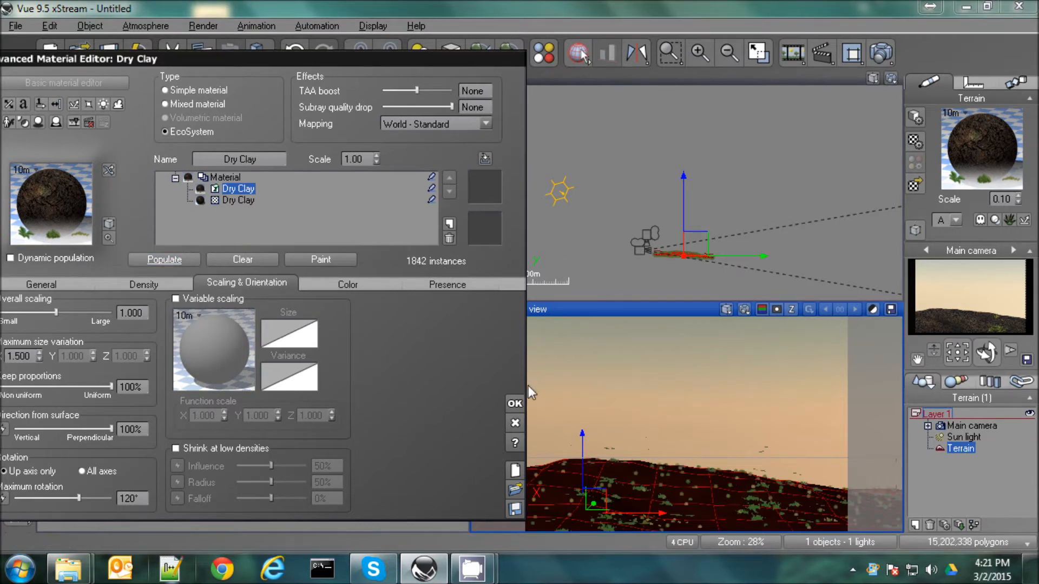
# Raise the EcoSystem's overall density to 90% and repopulate the terrain
pyautogui.click(139, 283)
pyautogui.moveTo(82, 317); pyautogui.dragTo(143, 317)
pyautogui.click(156, 259)
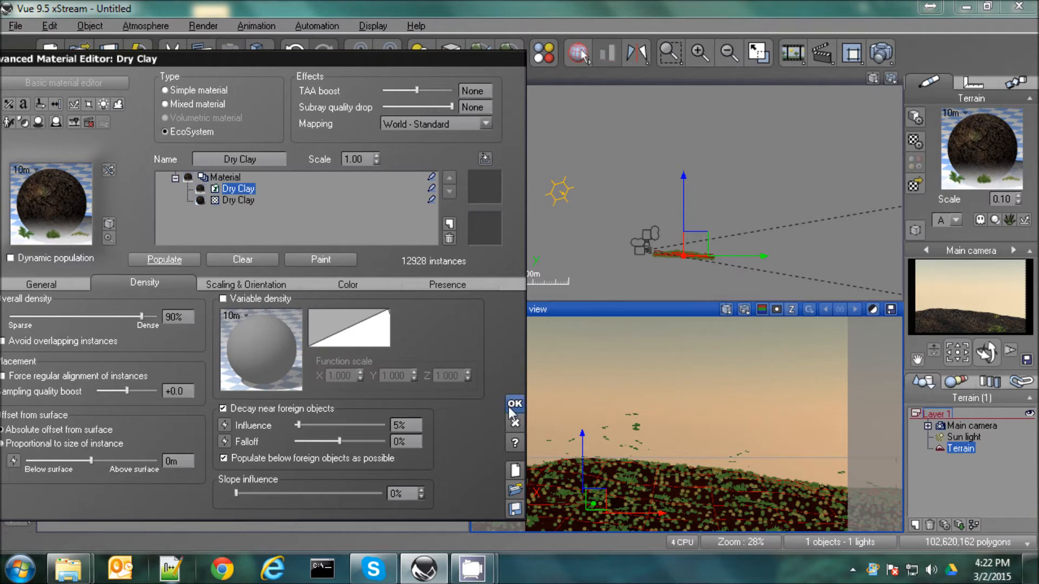
# Clear the populated instances and brush dense plants across the terrain in the camera view with the EcoSystem Painter at brush flow 97
pyautogui.click(321, 260)
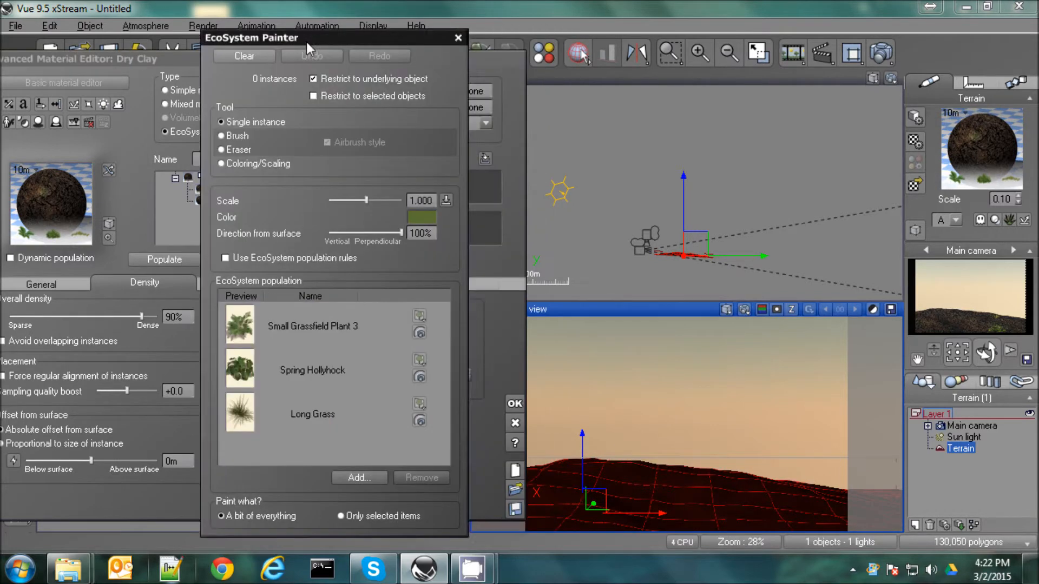
pyautogui.moveTo(306, 33); pyautogui.dragTo(44, 48)
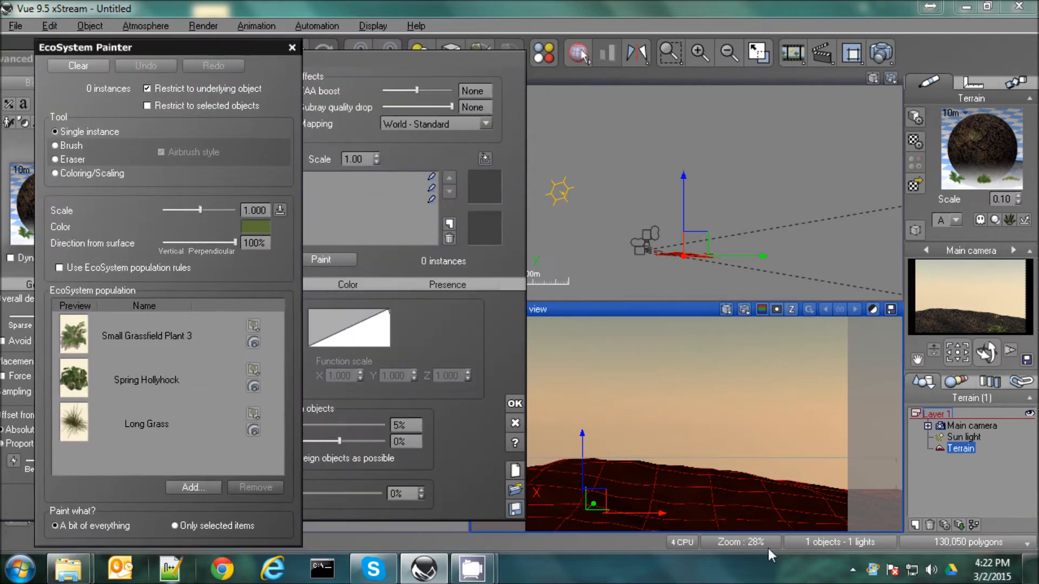
pyautogui.click(55, 146)
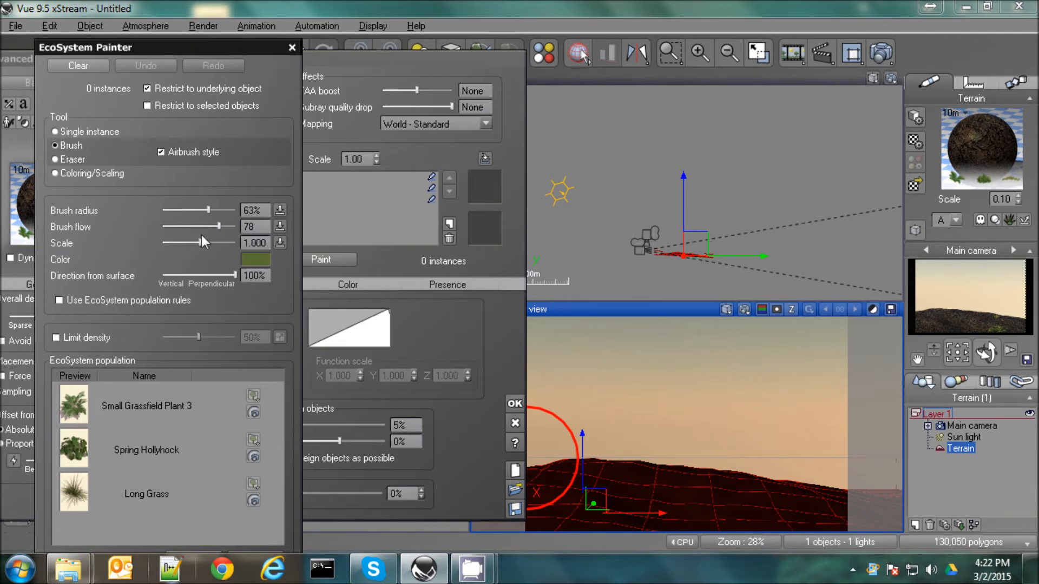
pyautogui.moveTo(218, 227); pyautogui.dragTo(233, 227)
pyautogui.moveTo(585, 493)
pyautogui.mouseDown()
pyautogui.moveTo(802, 487)
pyautogui.moveTo(795, 476)
pyautogui.moveTo(703, 493)
pyautogui.mouseUp()
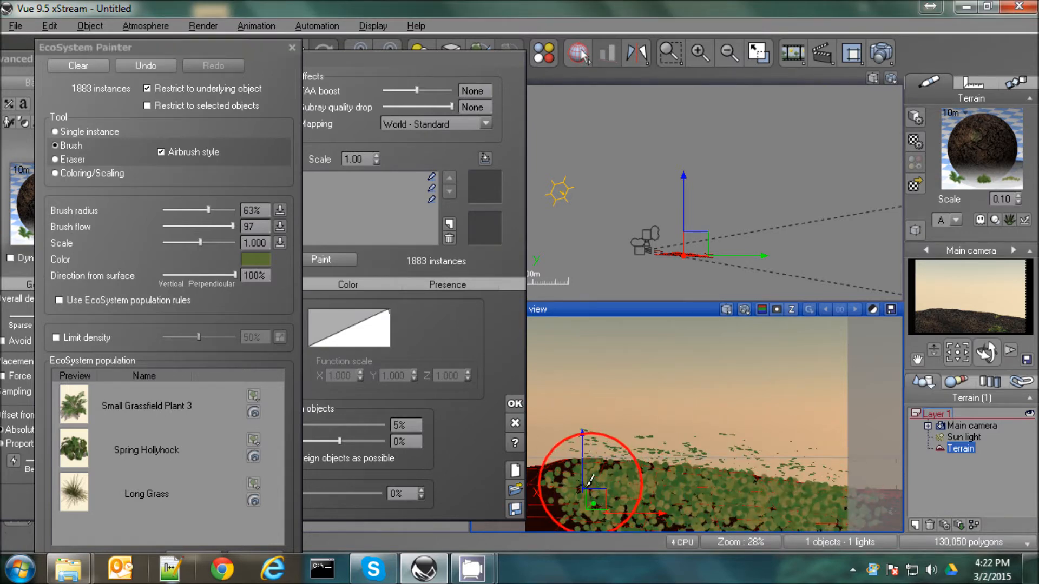
pyautogui.moveTo(555, 492)
pyautogui.mouseDown()
pyautogui.moveTo(541, 517)
pyautogui.moveTo(712, 436)
pyautogui.mouseUp()
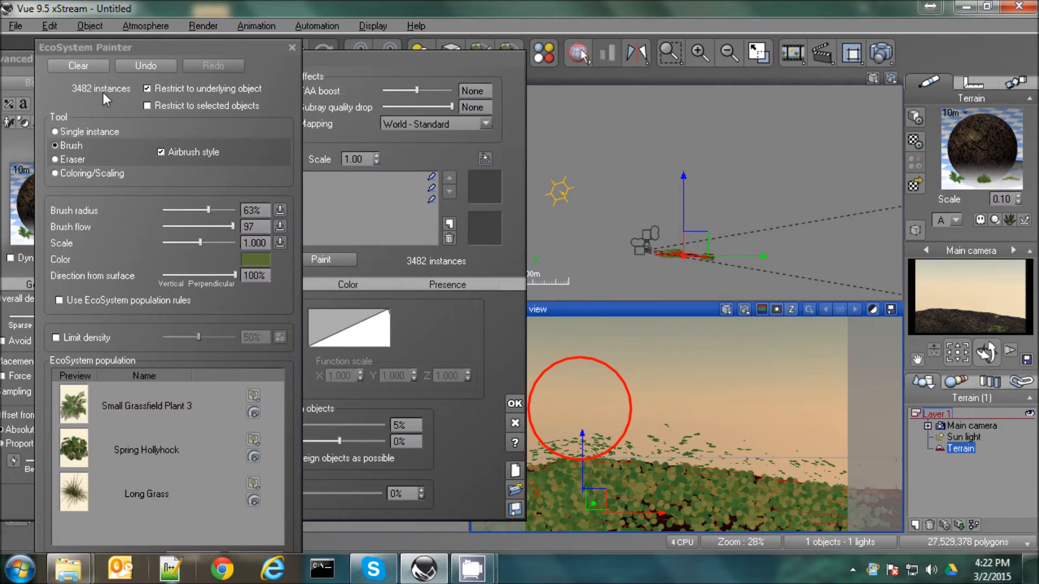
# Accept the terrain material and render the main camera view at full size
pyautogui.click(292, 47)
pyautogui.click(514, 403)
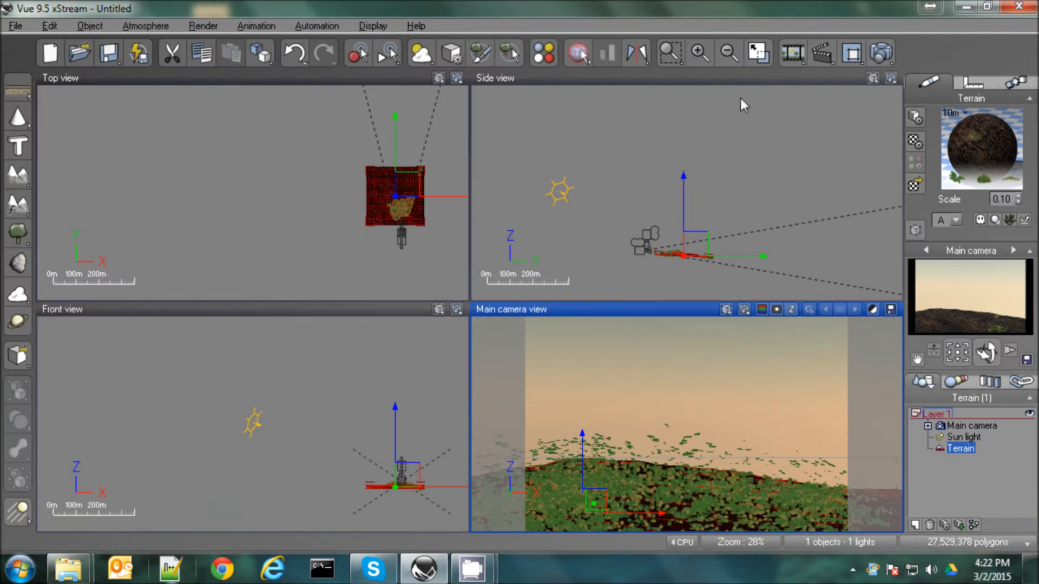
pyautogui.click(756, 53)
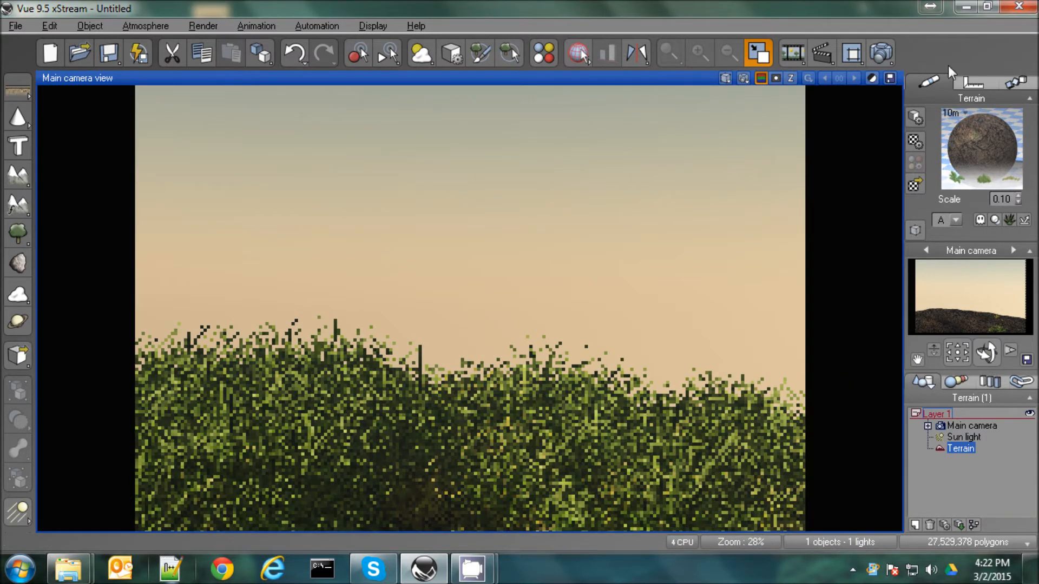
# Clear the brushed instances in the terrain's Dry Clay material and set Long Grass's scale to 0.3
pyautogui.doubleClick(973, 158)
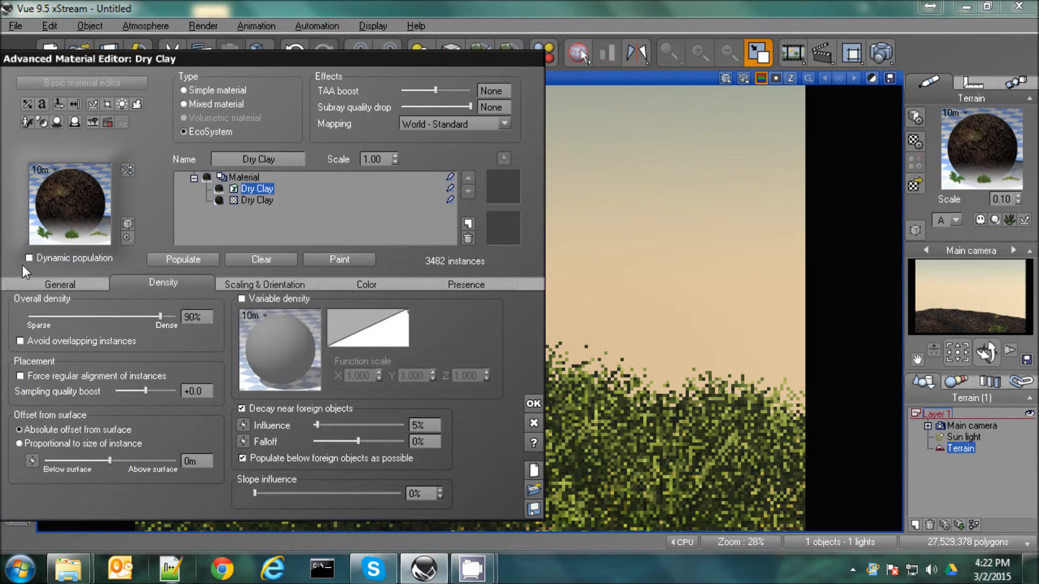
pyautogui.click(42, 286)
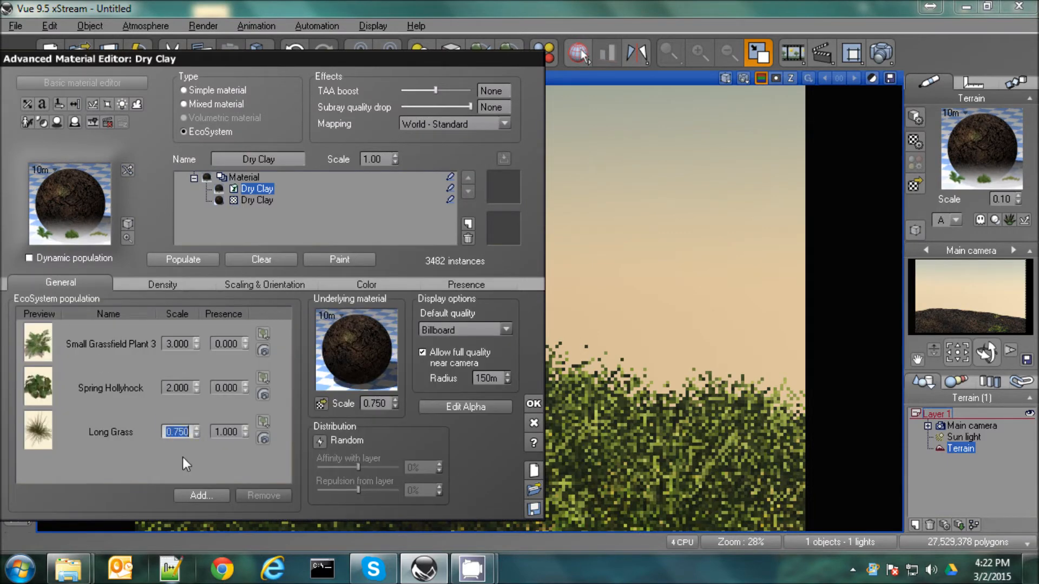
pyautogui.click(260, 264)
pyautogui.click(225, 432)
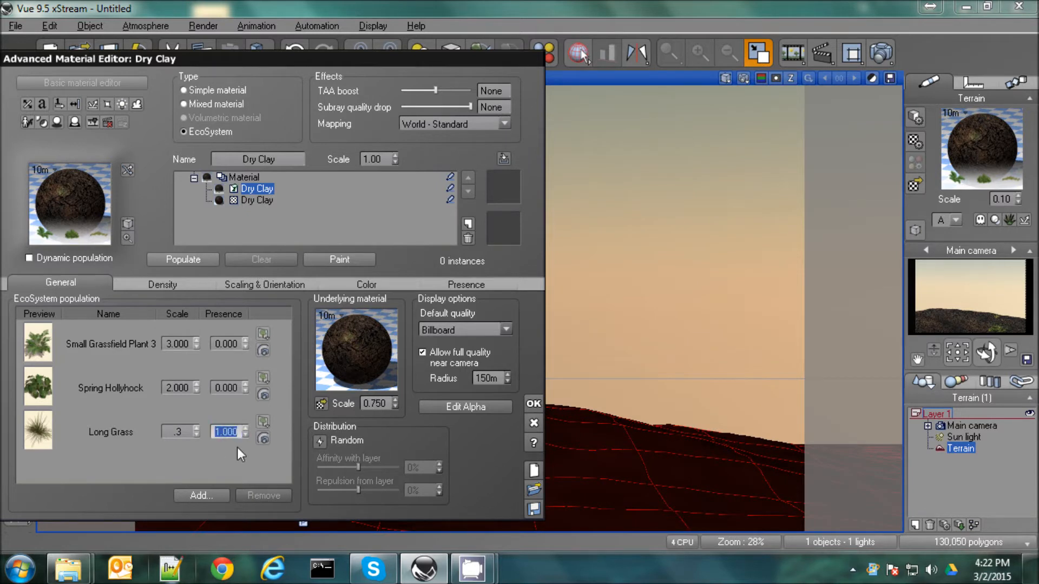
# Set the presence to 1 for Small Grassfield Plant 3, 0.5 for Spring Hollyhock and 0.2 for Long Grass
pyautogui.click(233, 345)
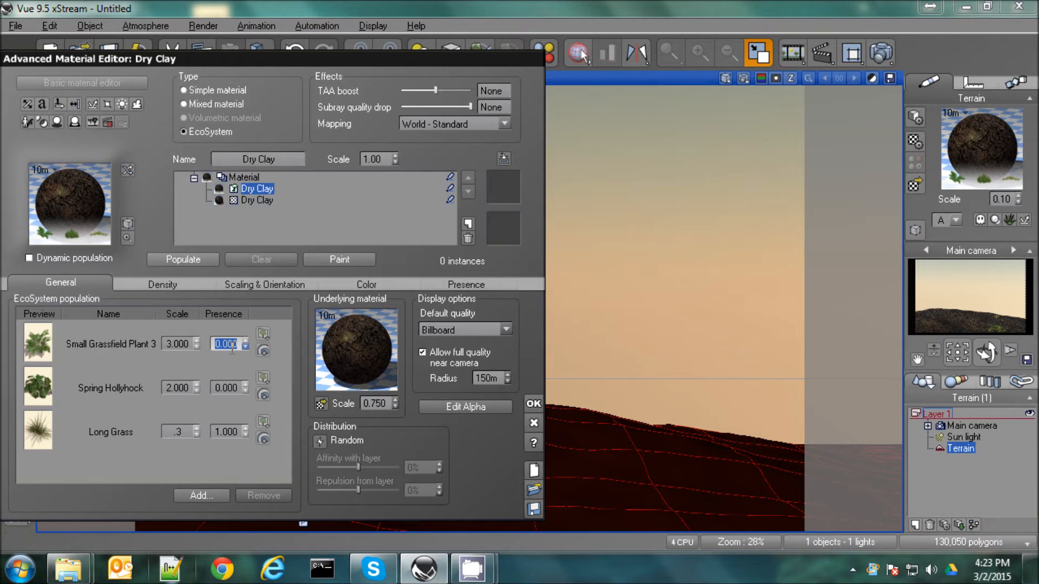
pyautogui.write('1')
pyautogui.click(220, 388)
pyautogui.write('.5')
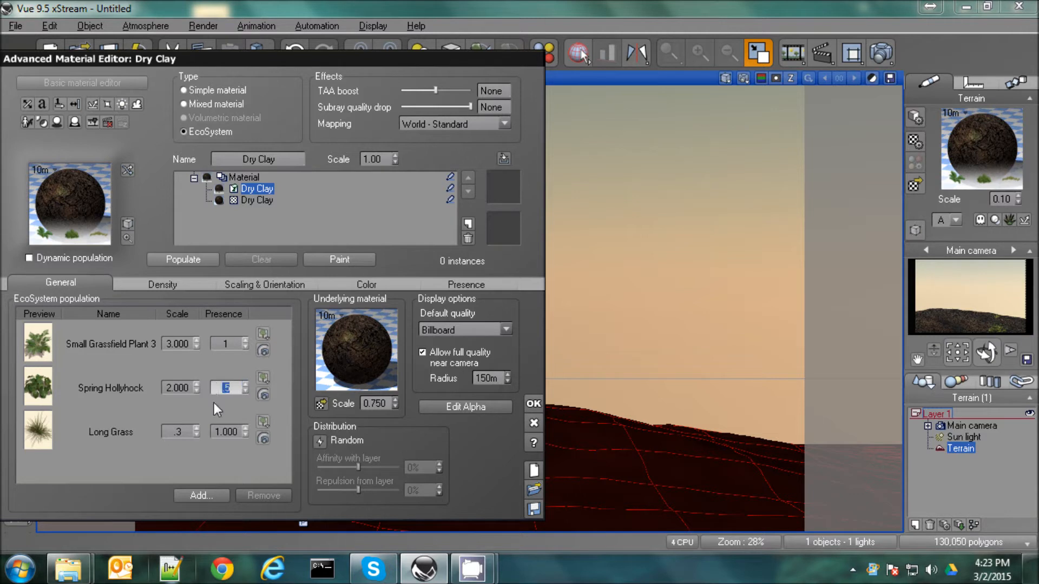
pyautogui.click(222, 432)
pyautogui.press('BackSpace')
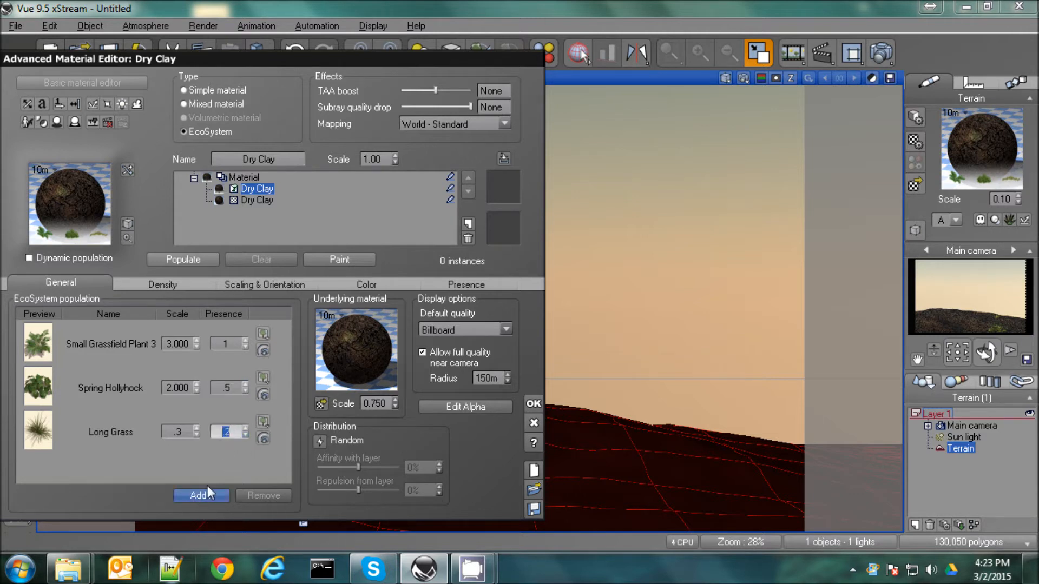
# Brush the mixed EcoSystem plants over the terrain slope in the main camera view with the EcoSystem Painter
pyautogui.click(339, 259)
pyautogui.moveTo(660, 440)
pyautogui.mouseDown()
pyautogui.moveTo(626, 457)
pyautogui.moveTo(774, 478)
pyautogui.moveTo(754, 494)
pyautogui.moveTo(643, 504)
pyautogui.moveTo(547, 429)
pyautogui.mouseUp()
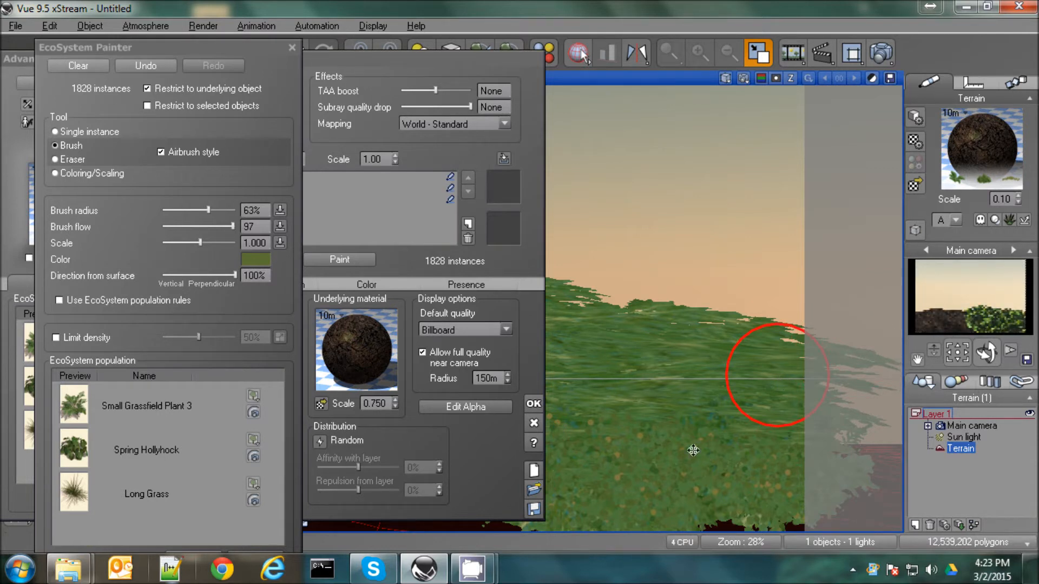
# Accept the terrain's painted material, render the main camera view and accept the post-render options
pyautogui.click(292, 48)
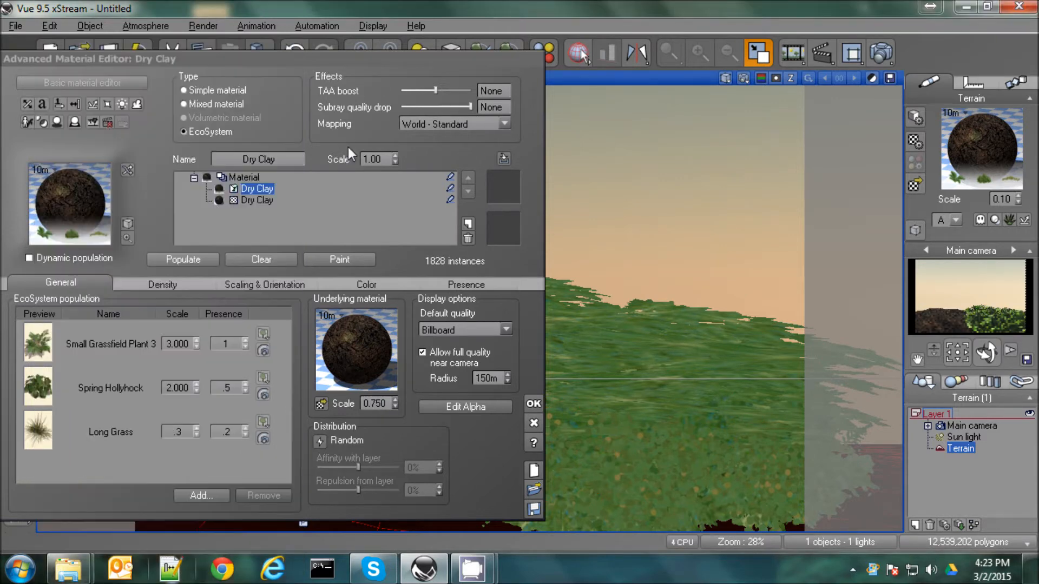
pyautogui.click(533, 403)
pyautogui.click(871, 77)
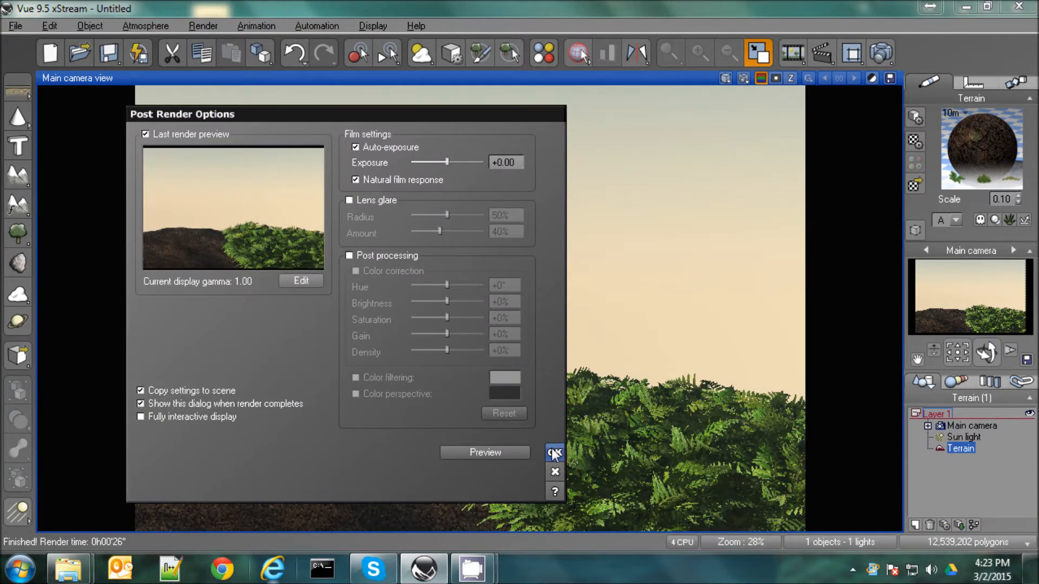
pyautogui.click(554, 454)
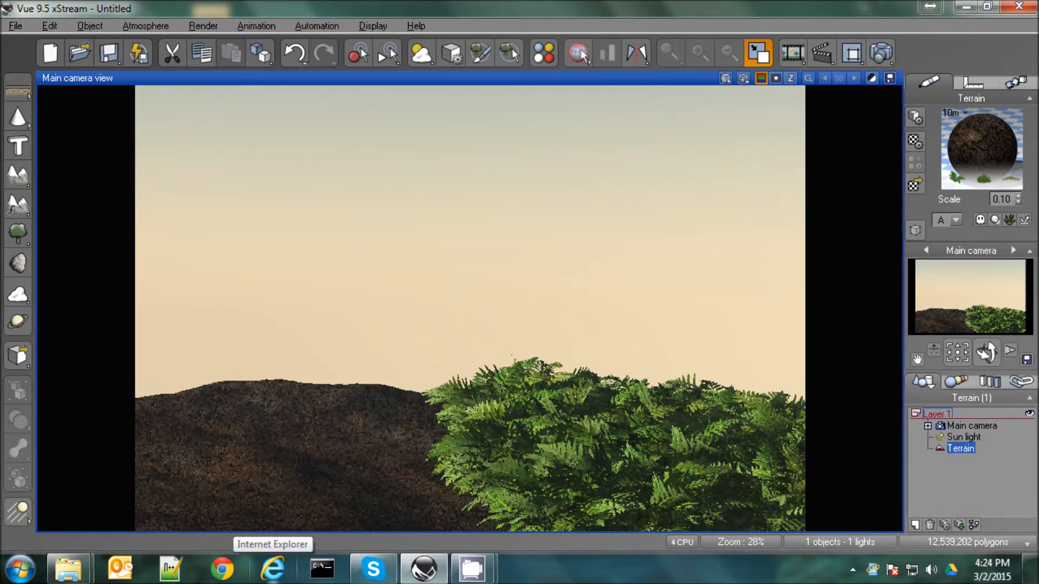
# In the terrain's Dry Clay EcoSystem material, set the scale to 2 for Small Grassfield Plant 3 and 1.5 for Spring Hollyhock
pyautogui.doubleClick(990, 144)
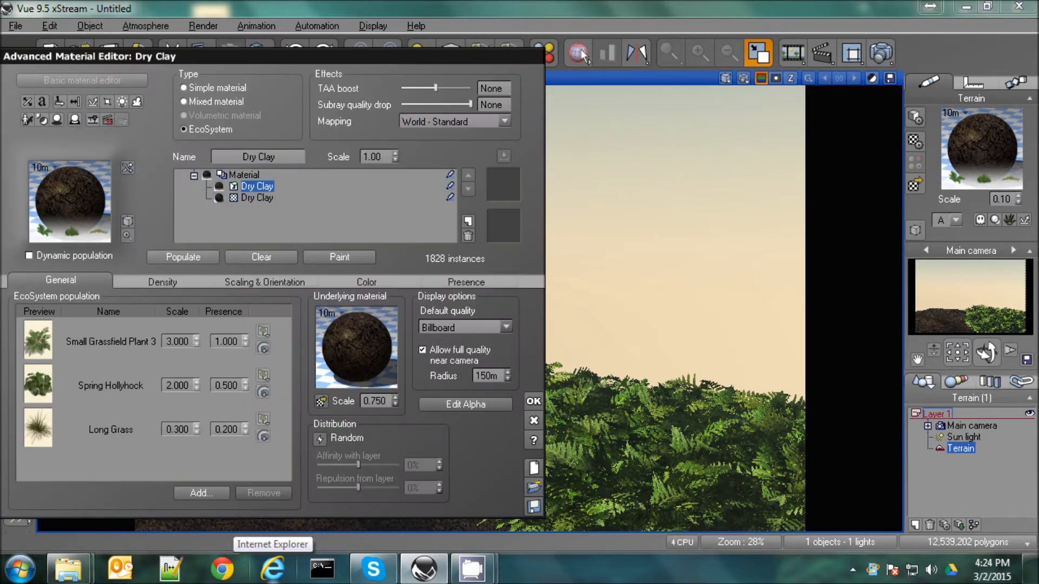
pyautogui.click(196, 347)
pyautogui.click(196, 388)
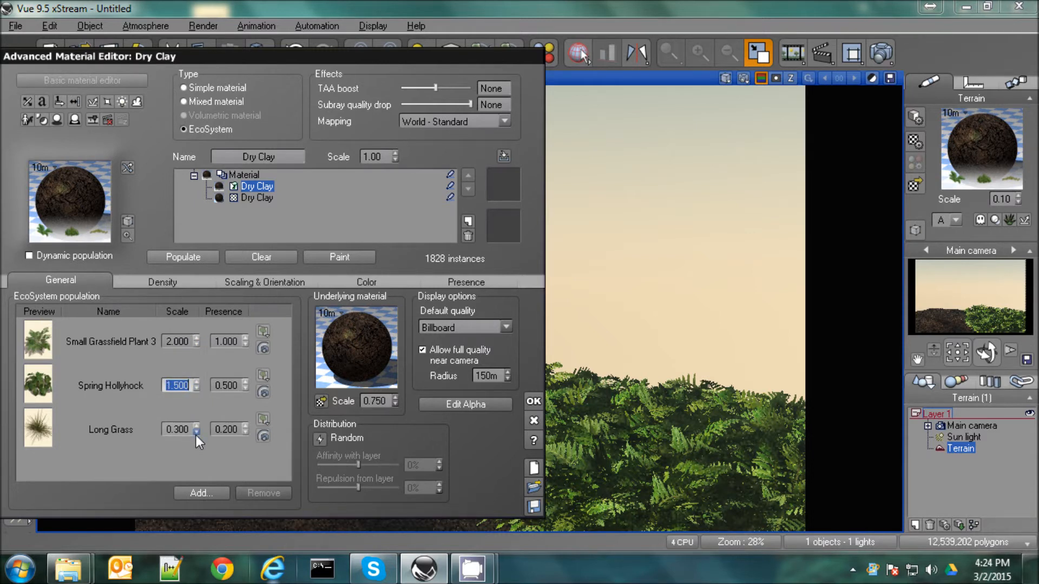
# Set the presence to 0.7 for Spring Hollyhock and 0.4 for Long Grass
pyautogui.click(238, 387)
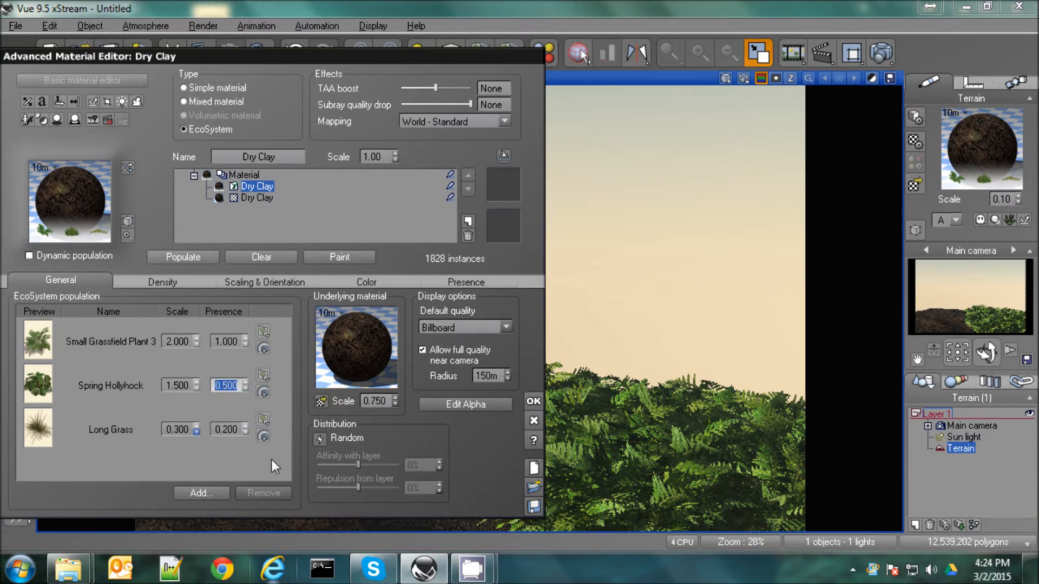
pyautogui.write('.7')
pyautogui.click(239, 430)
pyautogui.write('.')
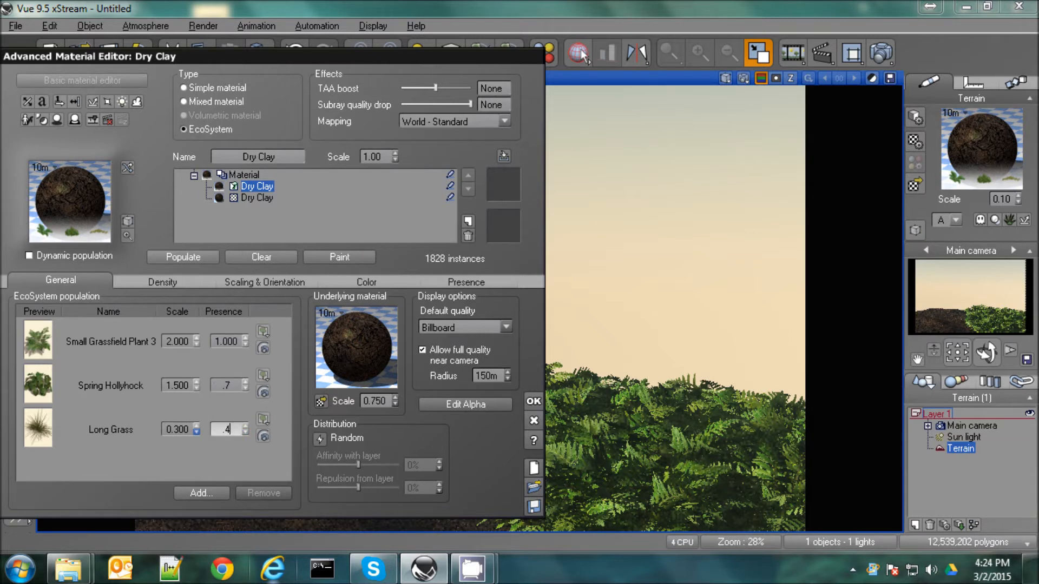
pyautogui.write('4')
# Clear the existing EcoSystem instances and brush the rescaled plant mix over the terrain slope with the EcoSystem Painter
pyautogui.click(262, 257)
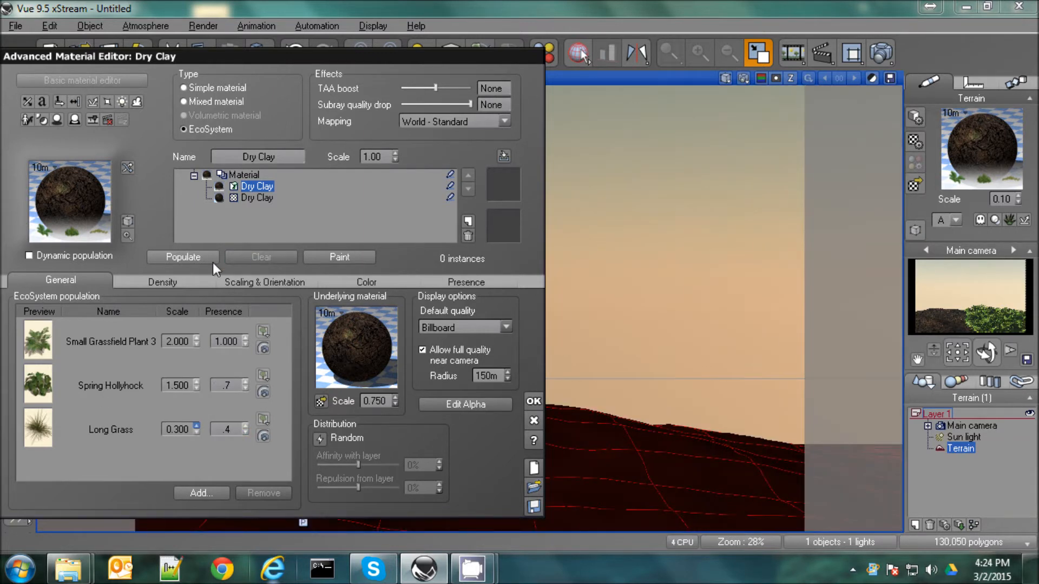
pyautogui.click(311, 256)
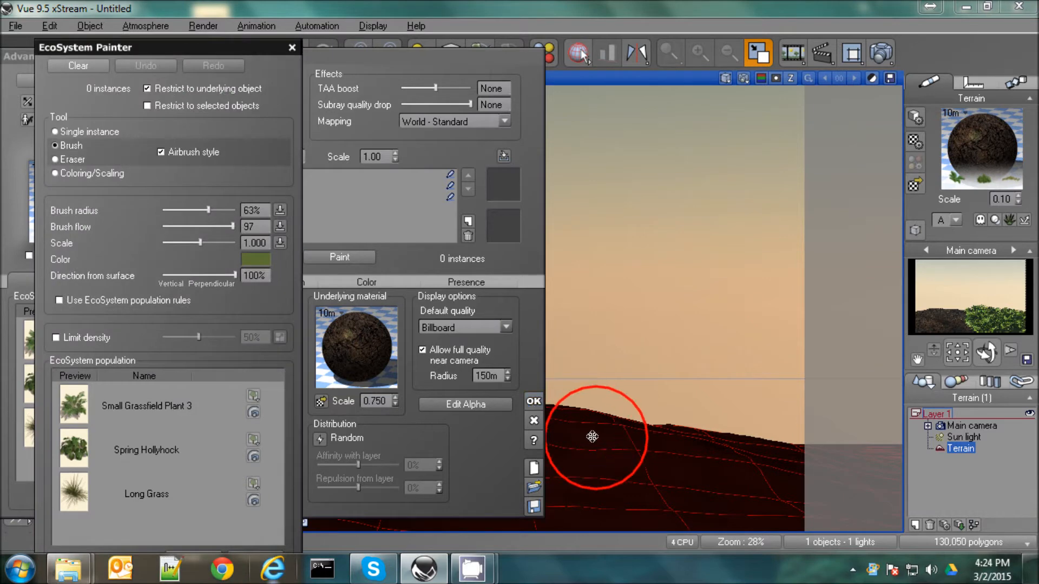
pyautogui.moveTo(598, 433); pyautogui.dragTo(661, 480)
pyautogui.moveTo(737, 494)
pyautogui.mouseDown()
pyautogui.moveTo(772, 494)
pyautogui.moveTo(400, 508)
pyautogui.mouseUp()
pyautogui.moveTo(512, 191); pyautogui.dragTo(514, 164)
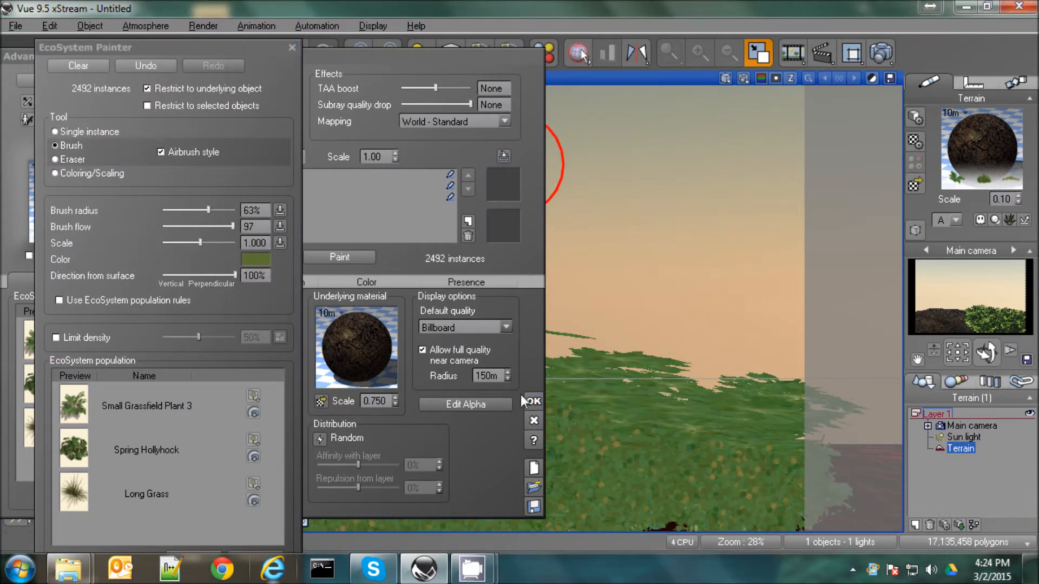
# Accept the rescaled plant mix and render the main camera view, keeping the default post-render options
pyautogui.click(293, 47)
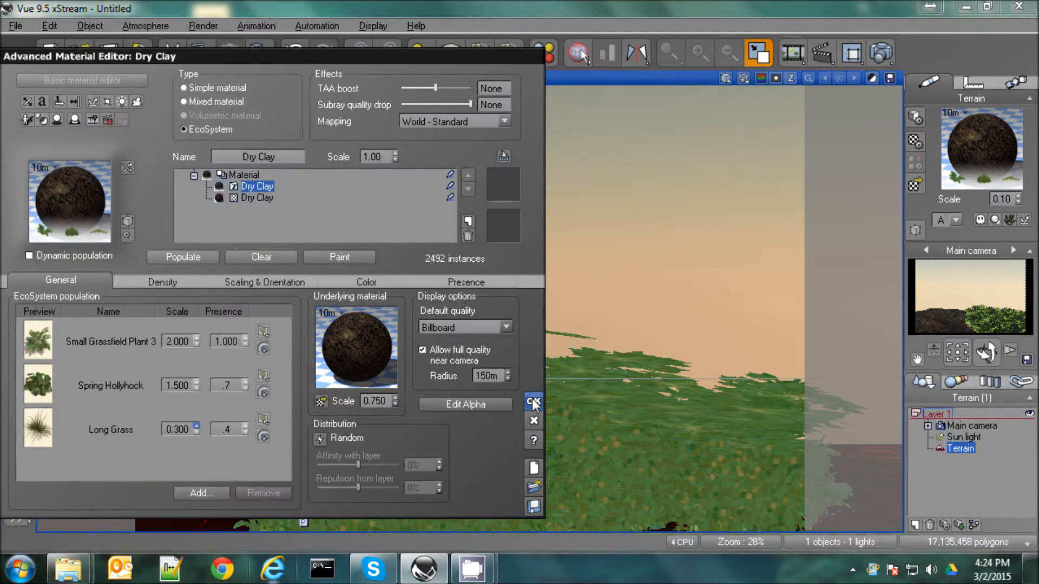
pyautogui.click(533, 404)
pyautogui.click(880, 52)
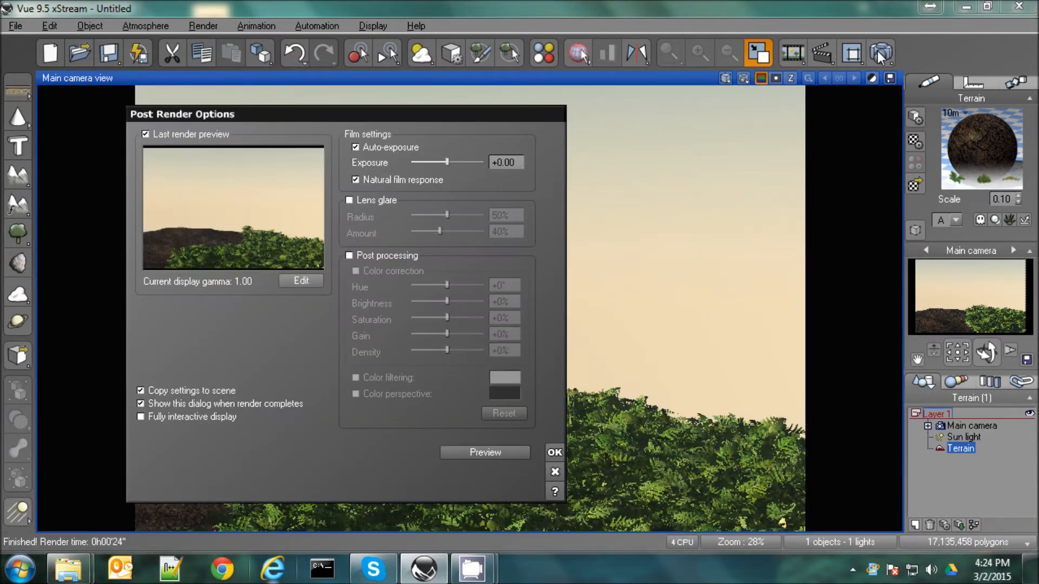
pyautogui.click(554, 453)
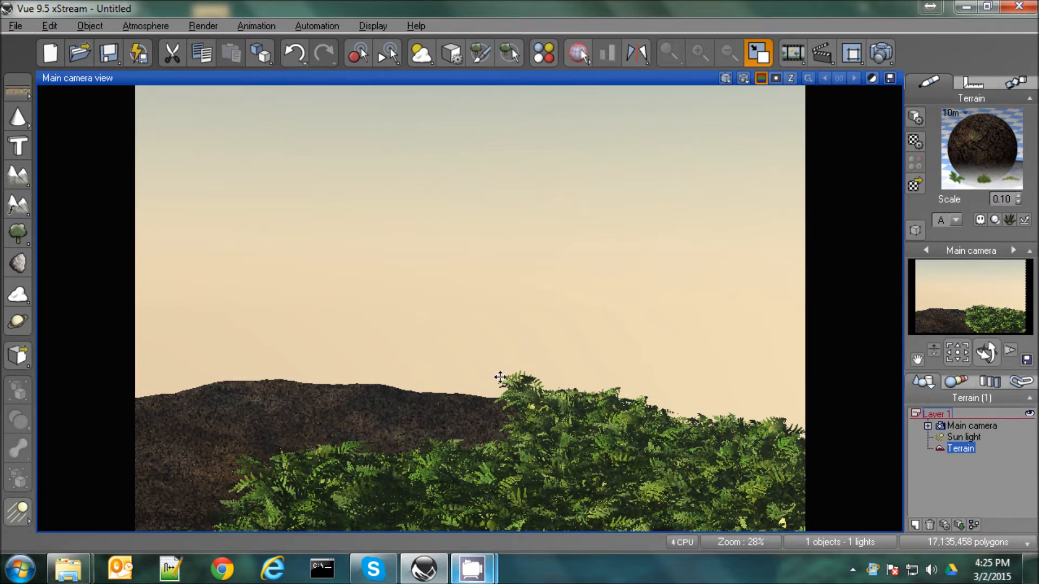
# Brush the plant mix over the remaining bare left hill and the middle gap of the terrain with the EcoSystem Painter
pyautogui.doubleClick(976, 157)
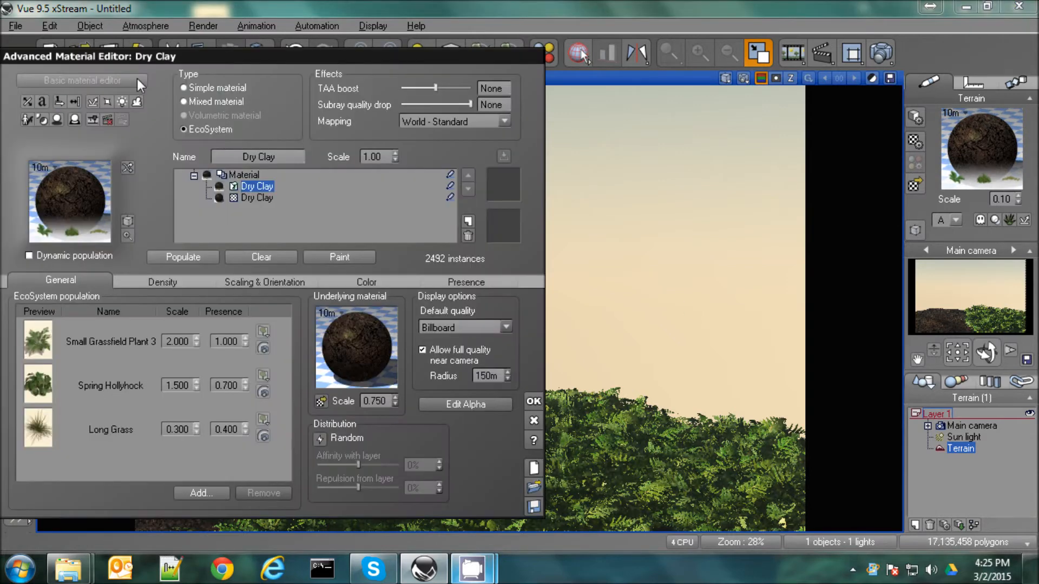
pyautogui.moveTo(216, 62); pyautogui.dragTo(867, 101)
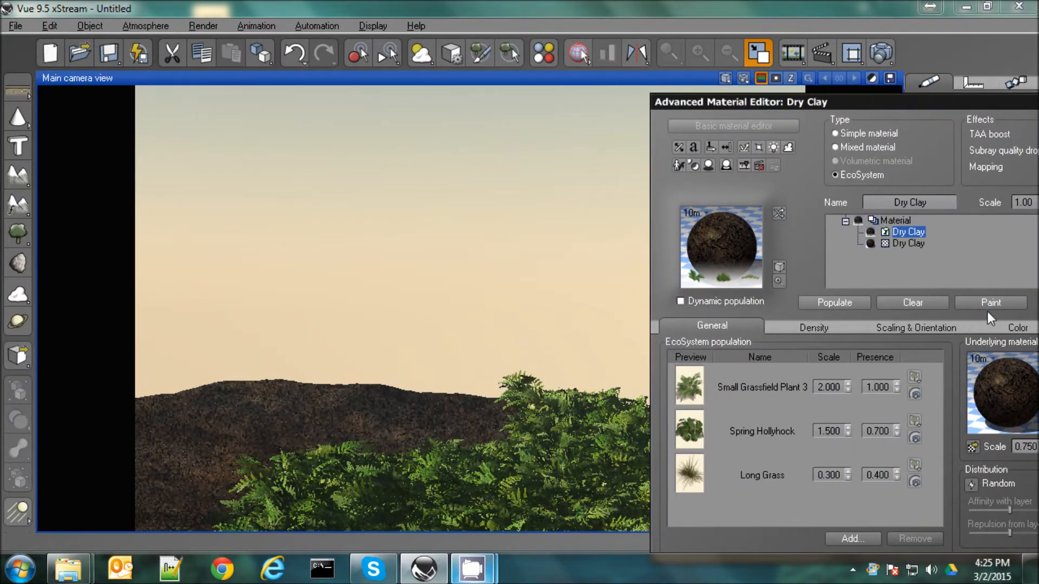
pyautogui.click(990, 302)
pyautogui.moveTo(193, 53); pyautogui.dragTo(953, 179)
pyautogui.moveTo(401, 404)
pyautogui.mouseDown()
pyautogui.moveTo(301, 408)
pyautogui.moveTo(174, 441)
pyautogui.moveTo(255, 475)
pyautogui.moveTo(174, 498)
pyautogui.moveTo(165, 519)
pyautogui.mouseUp()
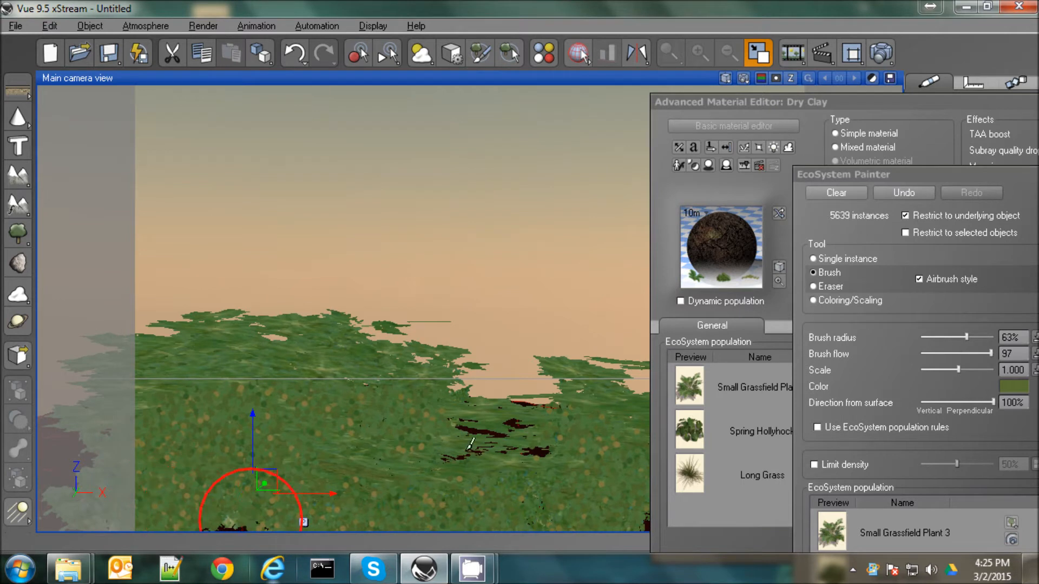
pyautogui.moveTo(503, 431)
pyautogui.mouseDown()
pyautogui.moveTo(433, 428)
pyautogui.moveTo(546, 435)
pyautogui.mouseUp()
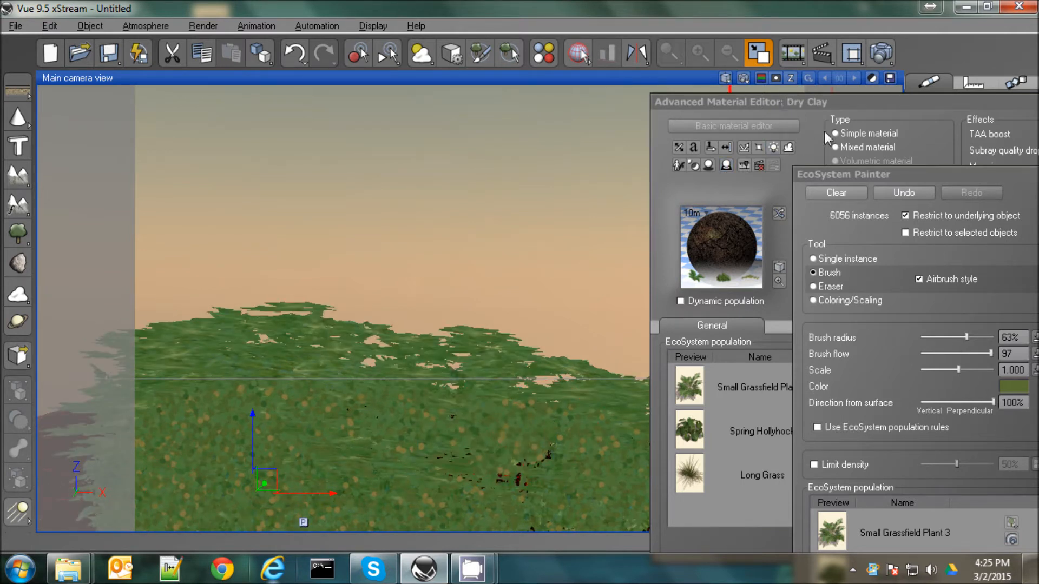
# Close the EcoSystem Painter and set the Dry Clay EcoSystem's default display quality to None
pyautogui.moveTo(876, 174); pyautogui.dragTo(358, 144)
pyautogui.click(531, 144)
pyautogui.moveTo(811, 101); pyautogui.dragTo(520, 82)
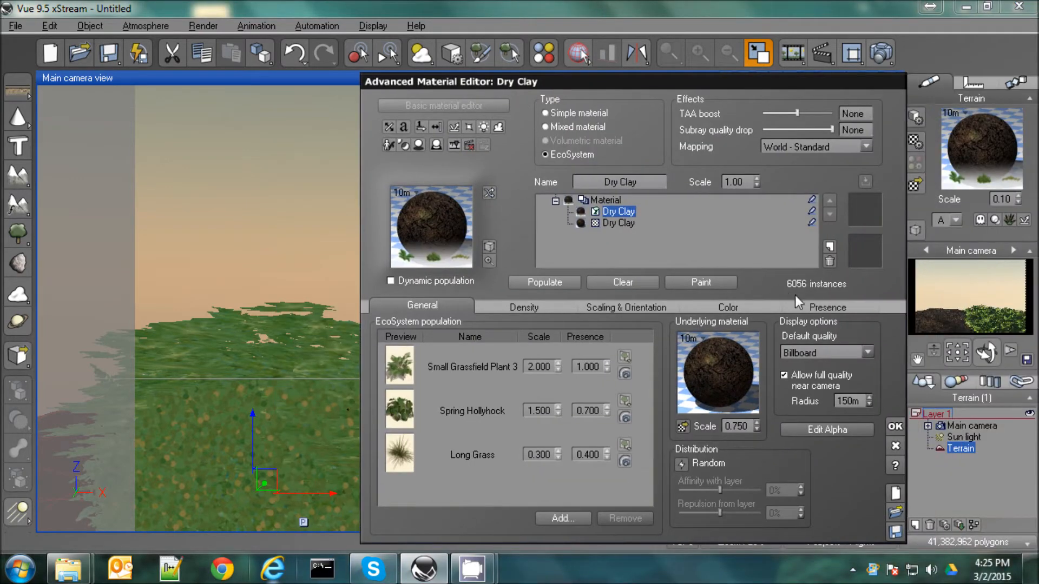
pyautogui.click(855, 352)
pyautogui.click(807, 369)
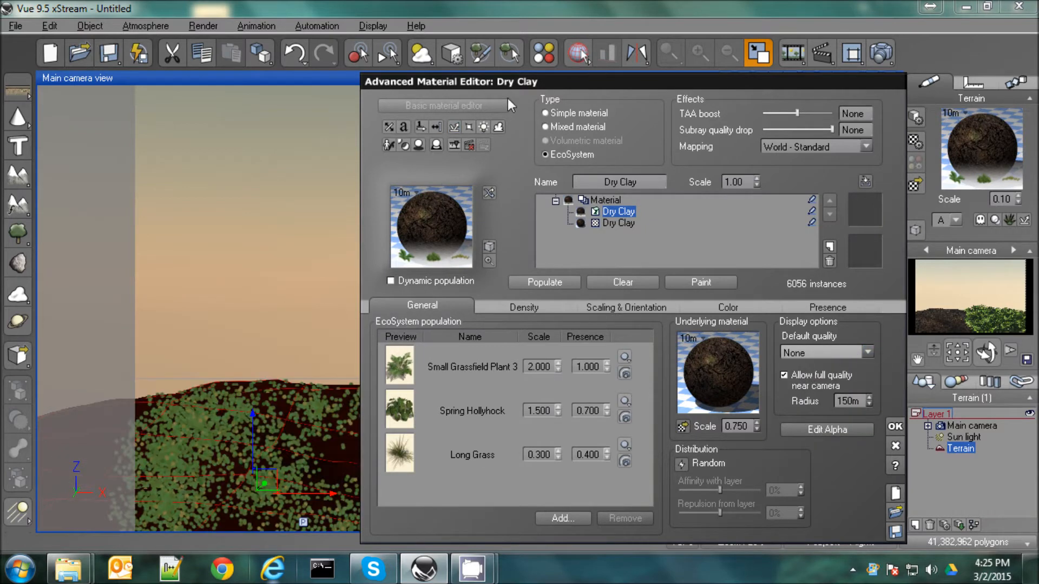
# Erase a curved path through the plants from the ridge down to the lower-left foreground, using the EcoSystem Painter's Eraser with a 44% brush radius
pyautogui.moveTo(514, 82); pyautogui.dragTo(762, 107)
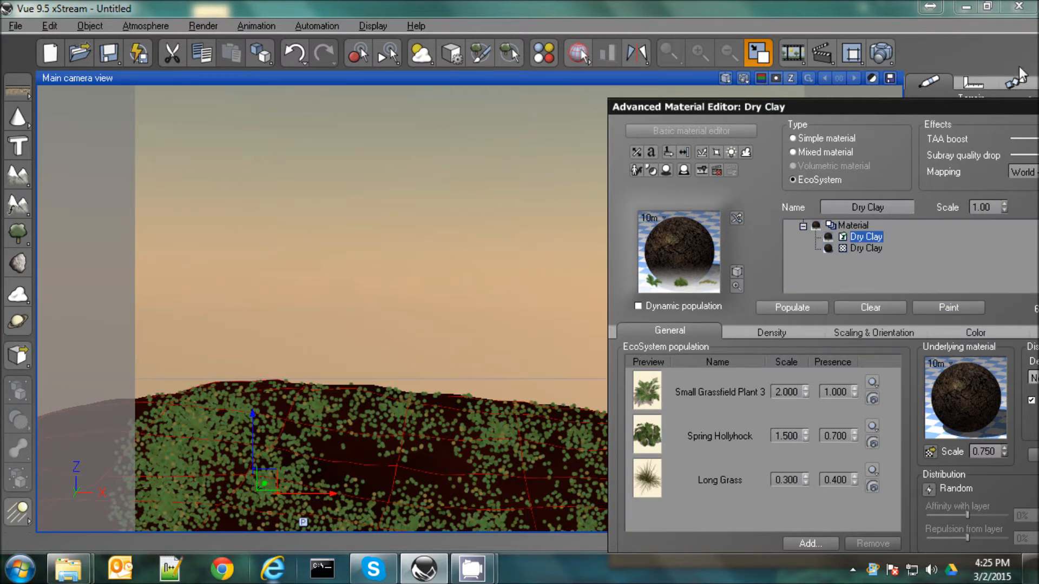
pyautogui.moveTo(953, 102); pyautogui.dragTo(1007, 10)
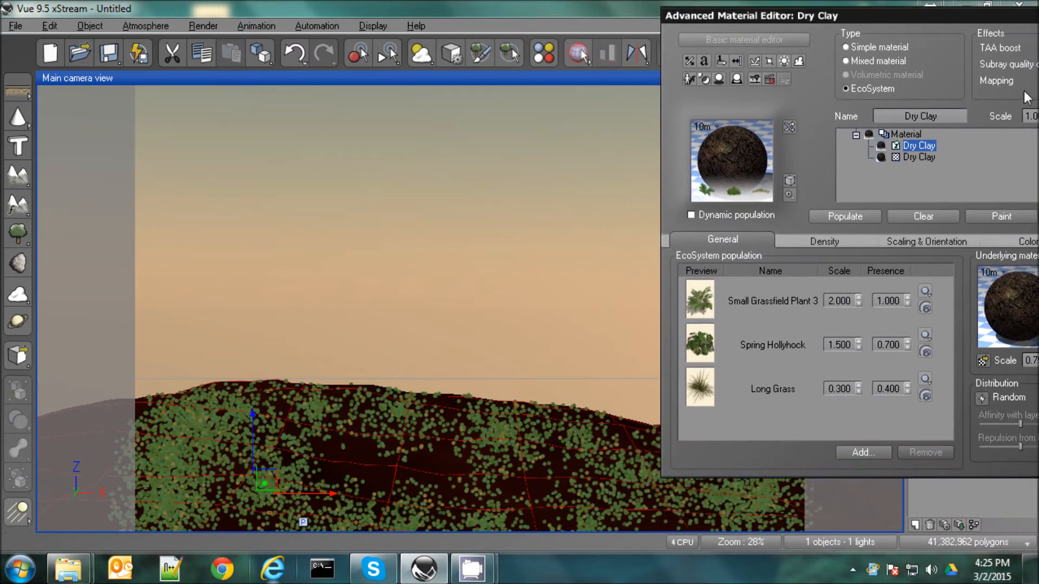
pyautogui.click(1011, 218)
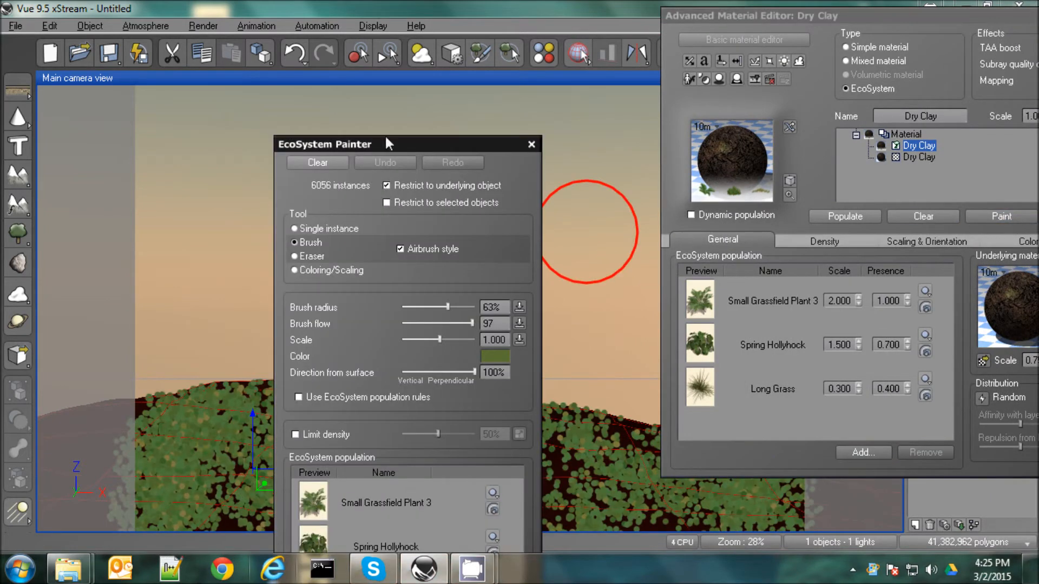
pyautogui.moveTo(388, 144)
pyautogui.mouseDown()
pyautogui.moveTo(592, 142)
pyautogui.moveTo(867, 118)
pyautogui.moveTo(895, 90)
pyautogui.moveTo(898, 43)
pyautogui.moveTo(880, 52)
pyautogui.mouseUp()
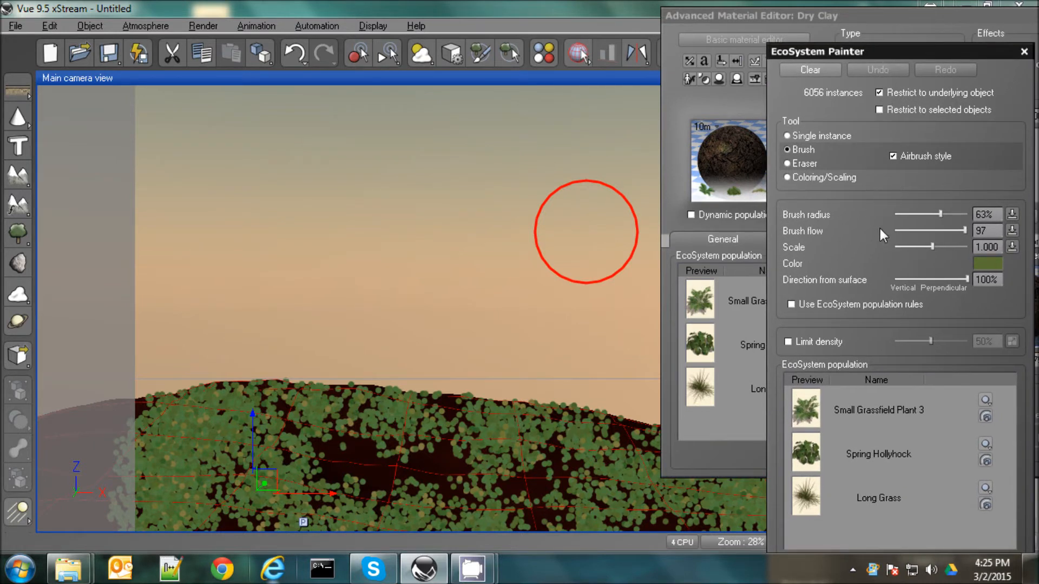
pyautogui.click(800, 164)
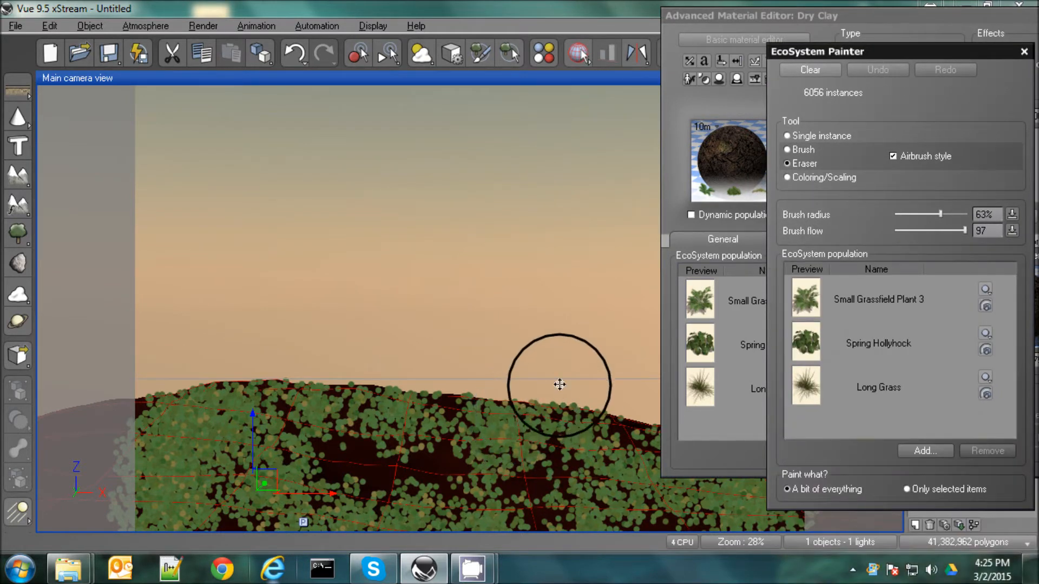
pyautogui.moveTo(941, 214); pyautogui.dragTo(927, 216)
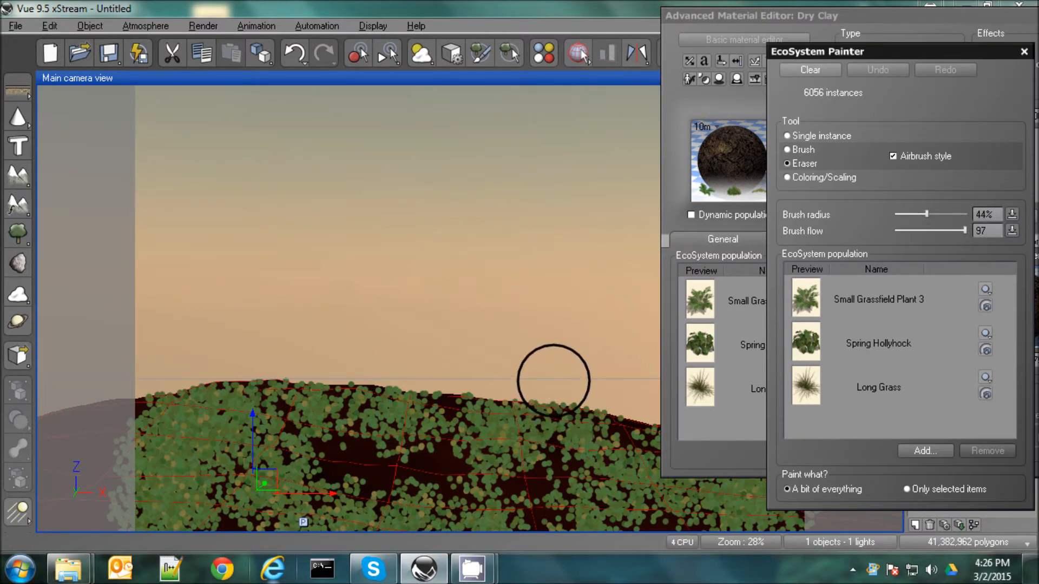
pyautogui.moveTo(518, 425)
pyautogui.mouseDown()
pyautogui.moveTo(368, 487)
pyautogui.moveTo(205, 533)
pyautogui.mouseUp()
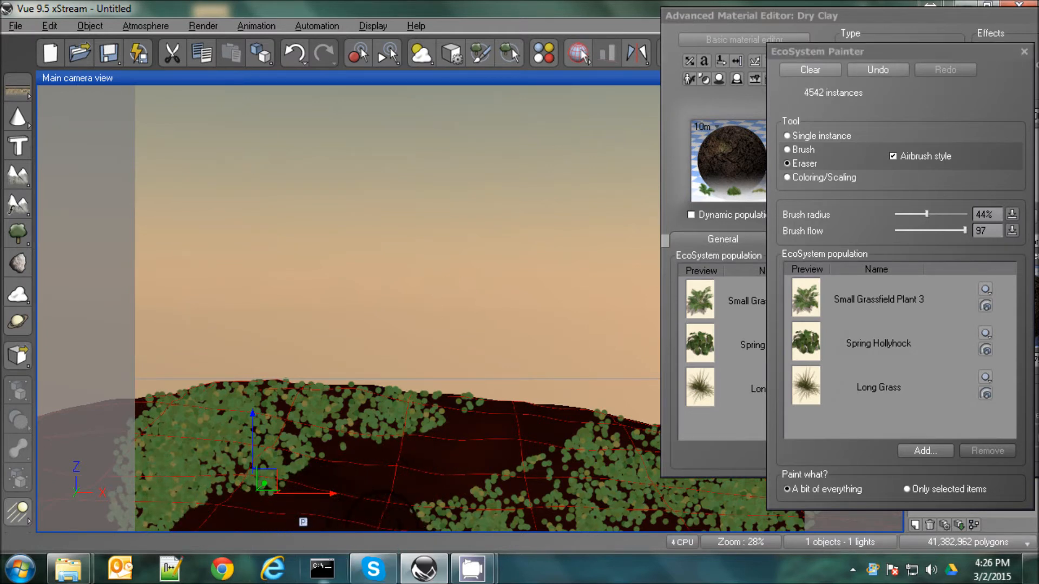
pyautogui.moveTo(218, 525); pyautogui.dragTo(197, 546)
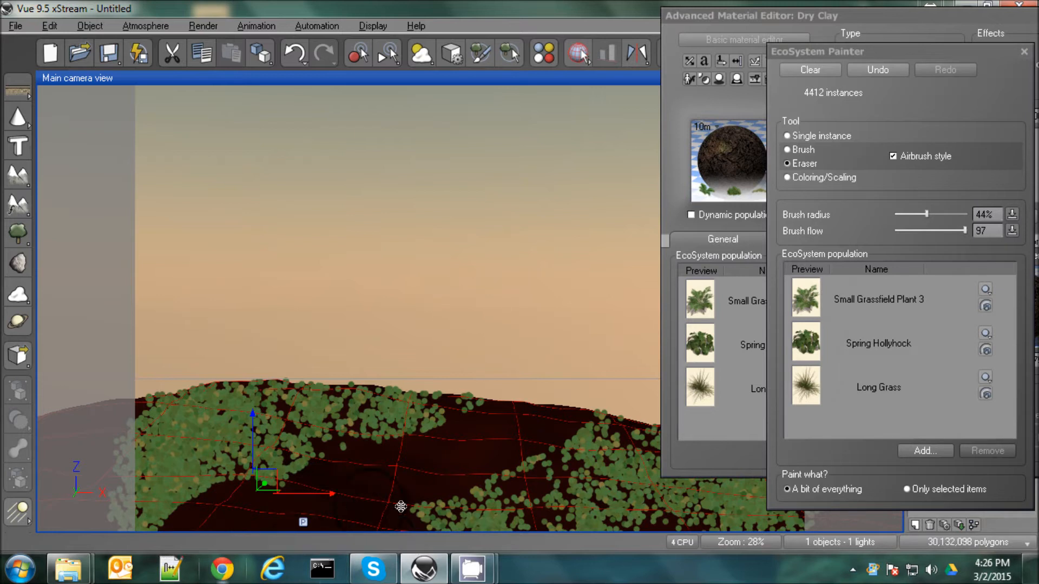
pyautogui.moveTo(388, 517); pyautogui.dragTo(358, 527)
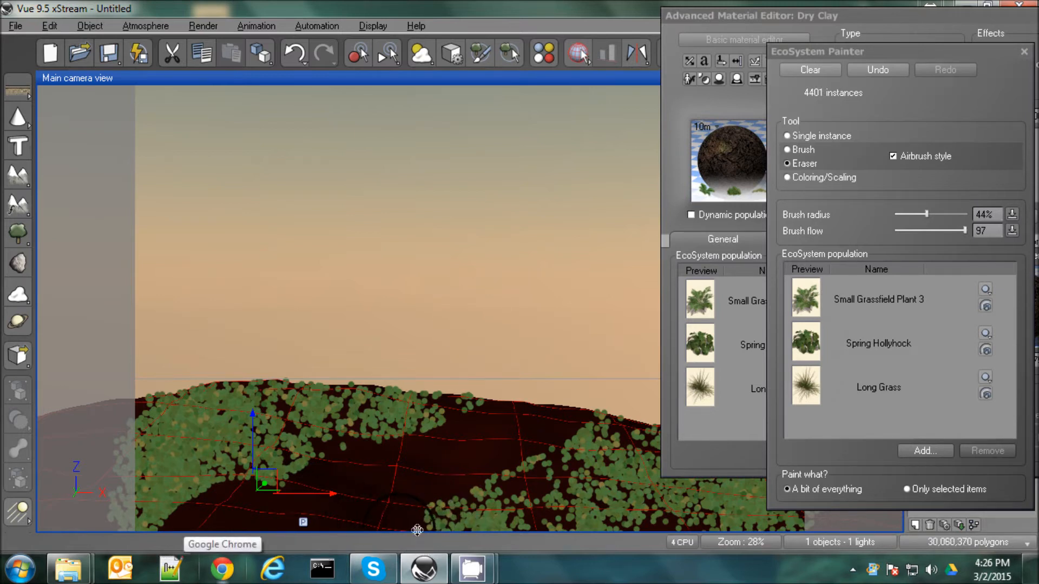
pyautogui.moveTo(326, 487); pyautogui.dragTo(258, 520)
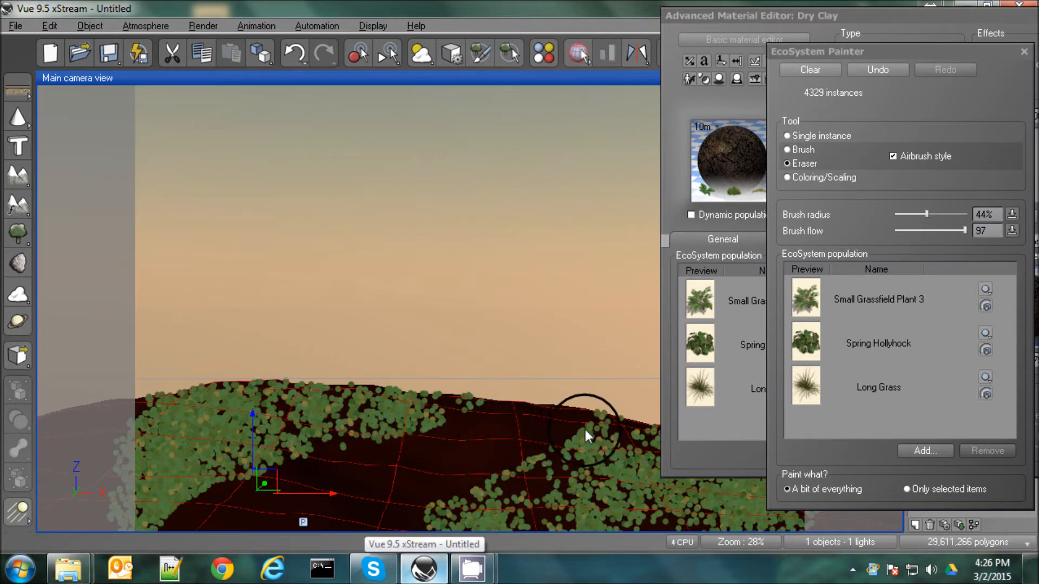
# Brush more plants along the right side of the cleared path and accept the terrain material
pyautogui.click(788, 149)
pyautogui.moveTo(622, 394)
pyautogui.mouseDown()
pyautogui.moveTo(580, 442)
pyautogui.moveTo(468, 411)
pyautogui.moveTo(458, 388)
pyautogui.moveTo(472, 385)
pyautogui.moveTo(696, 492)
pyautogui.mouseUp()
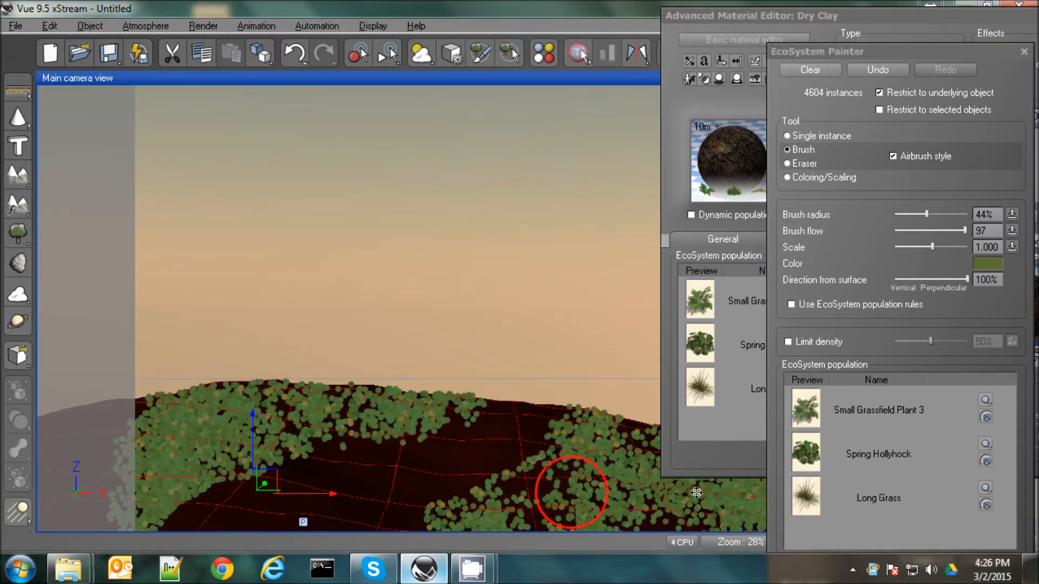
pyautogui.click(1024, 51)
pyautogui.moveTo(933, 13); pyautogui.dragTo(624, 17)
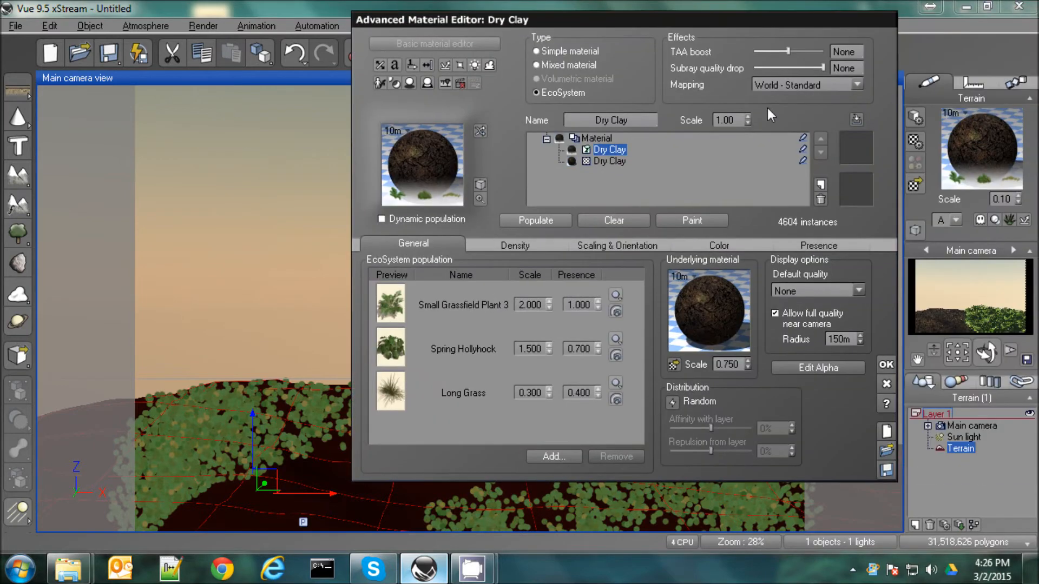
pyautogui.click(886, 367)
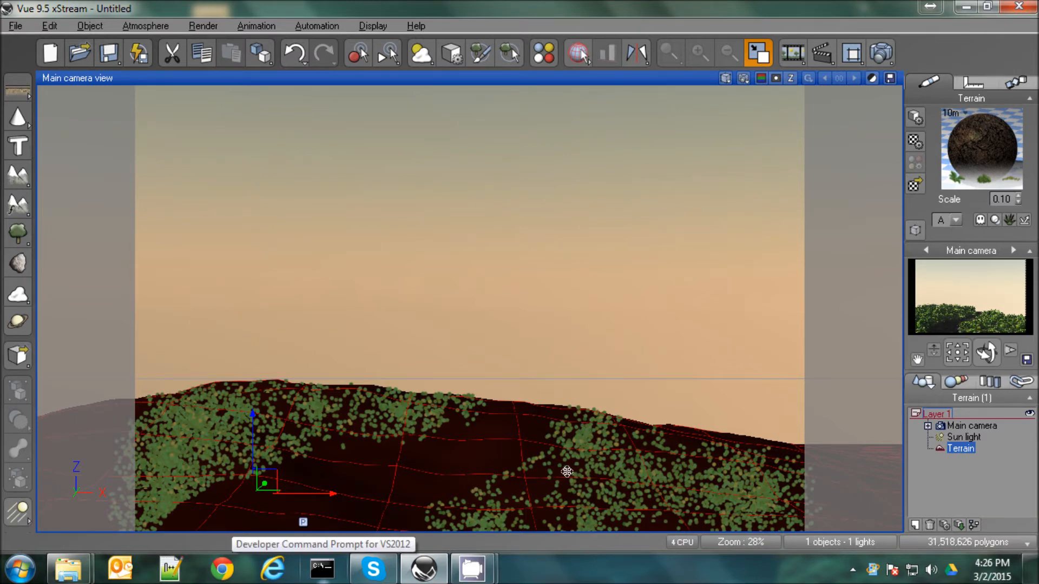
# Erase more plants along the right edge of the path's foreground with the EcoSystem Painter's Eraser, and render the camera view
pyautogui.doubleClick(964, 149)
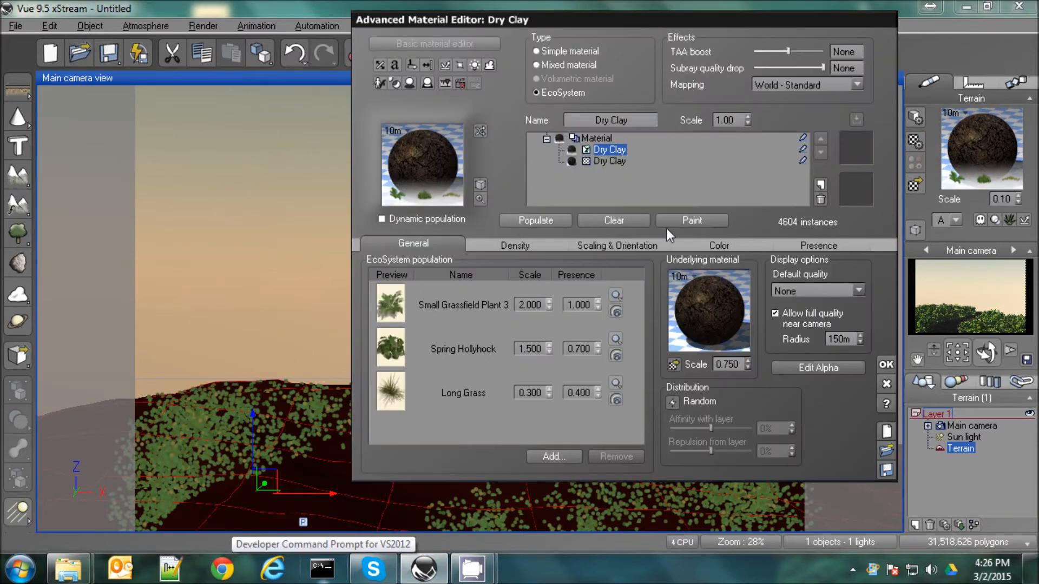
pyautogui.click(682, 220)
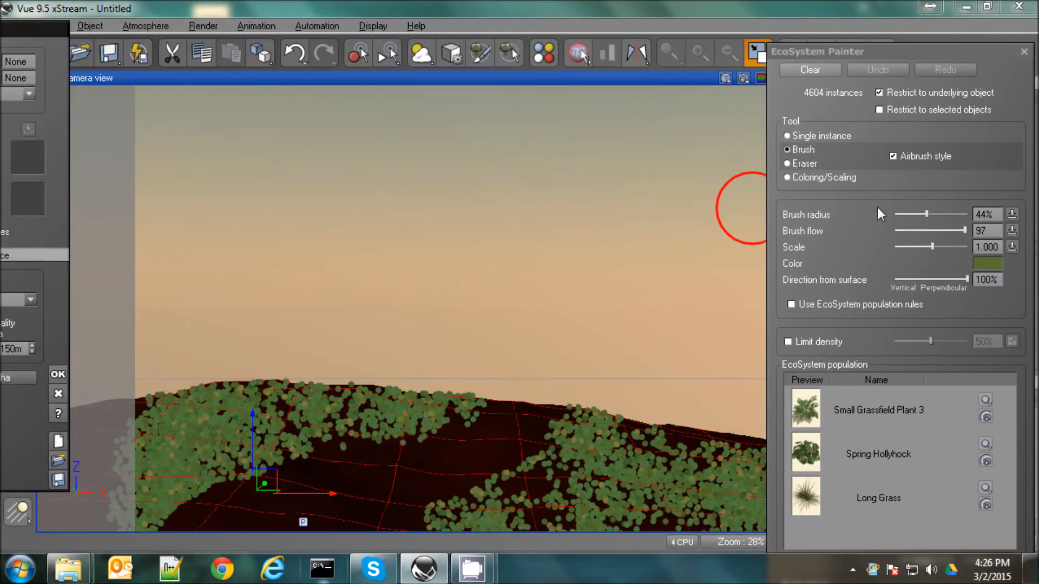
pyautogui.click(794, 162)
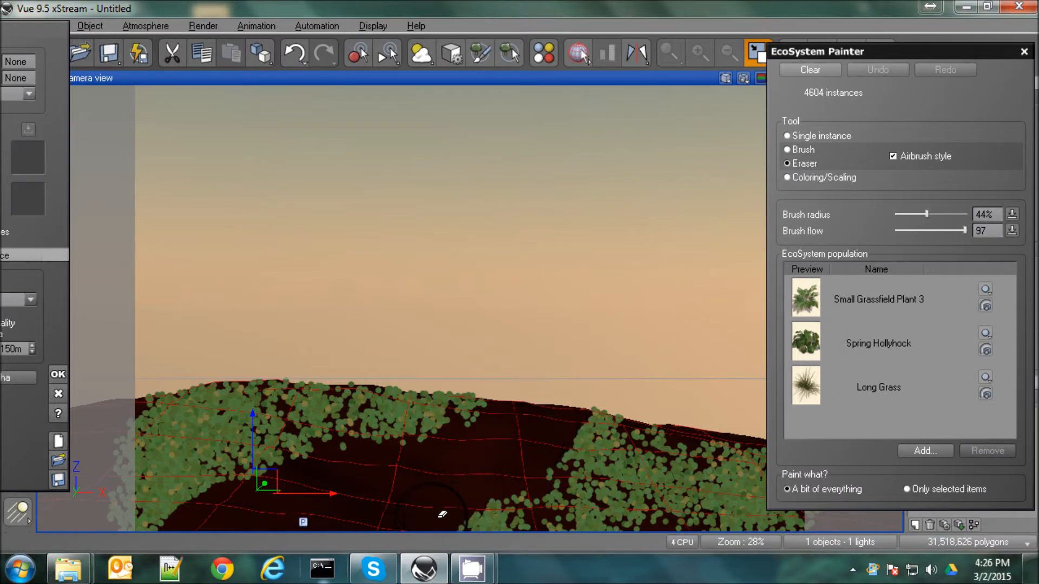
pyautogui.moveTo(463, 511); pyautogui.dragTo(505, 527)
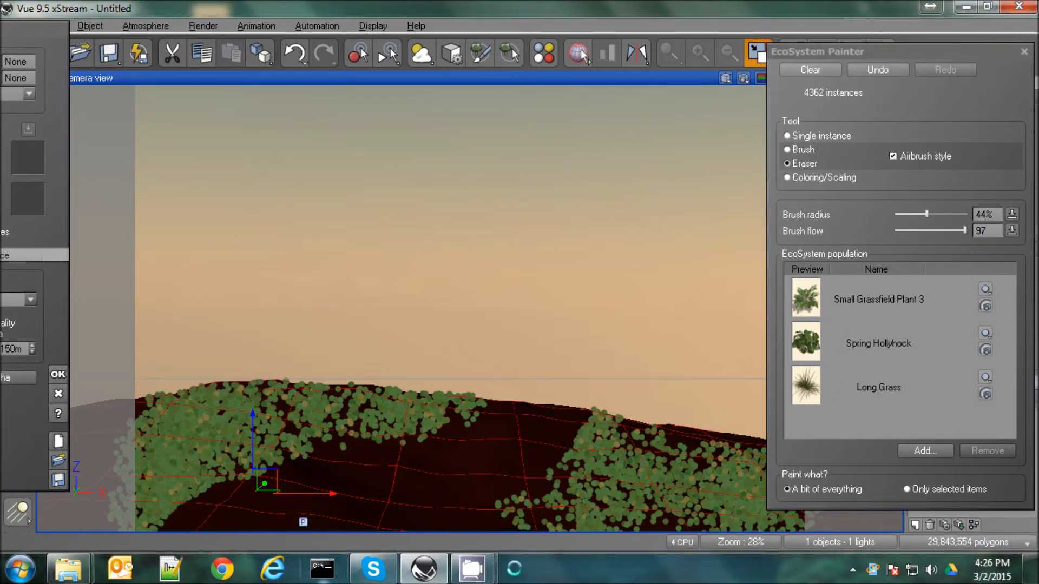
pyautogui.click(1023, 52)
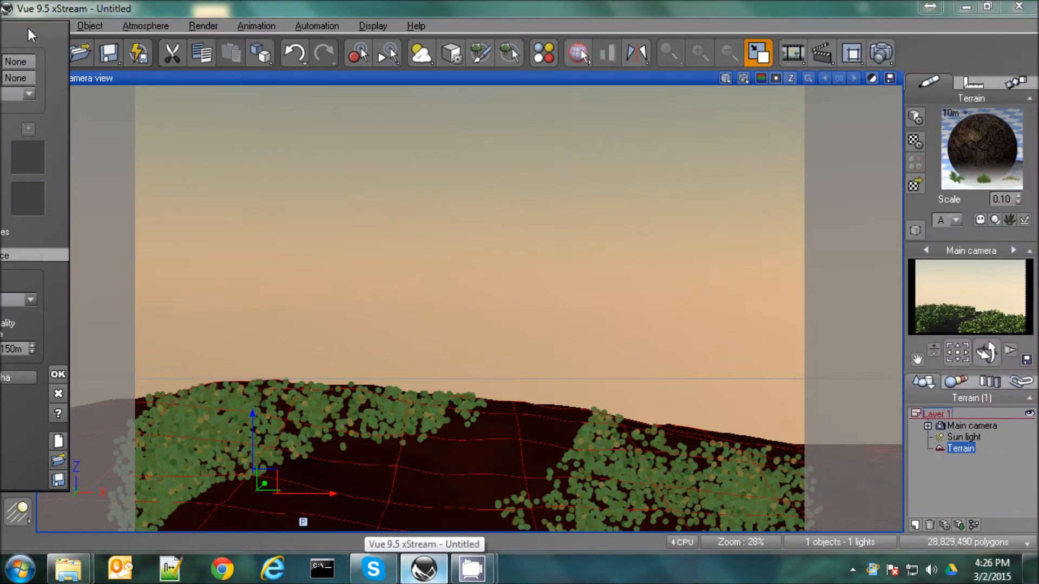
pyautogui.click(880, 50)
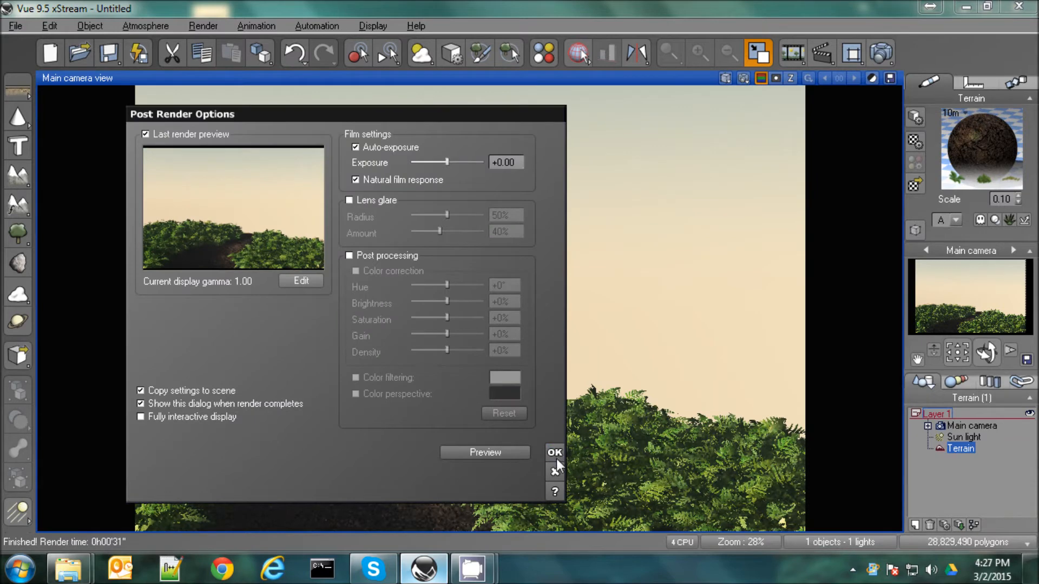
pyautogui.click(554, 452)
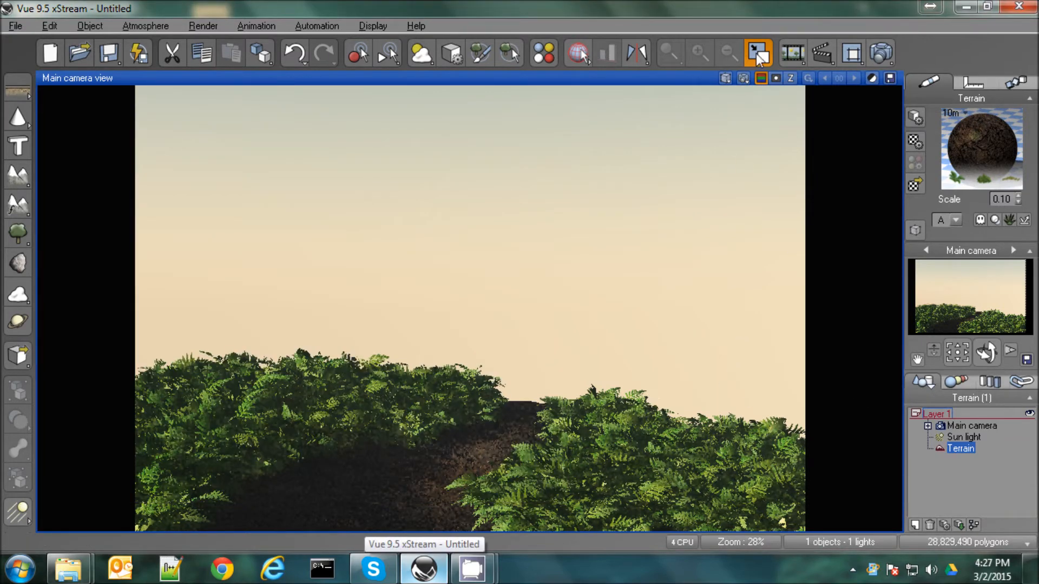
# Add a Scots Pine from the Trees plant collection to the scene
pyautogui.click(17, 236)
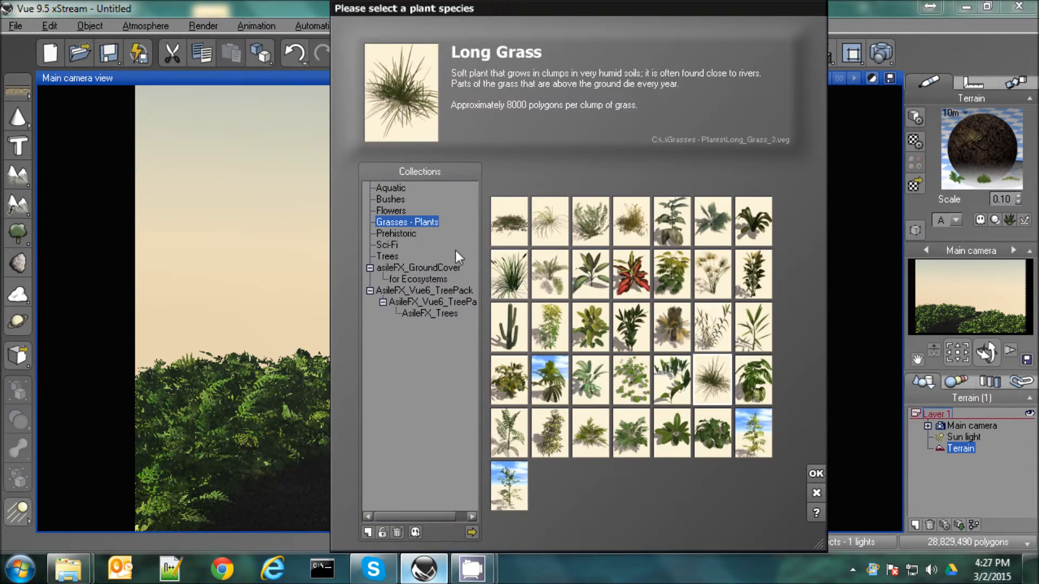
pyautogui.click(388, 258)
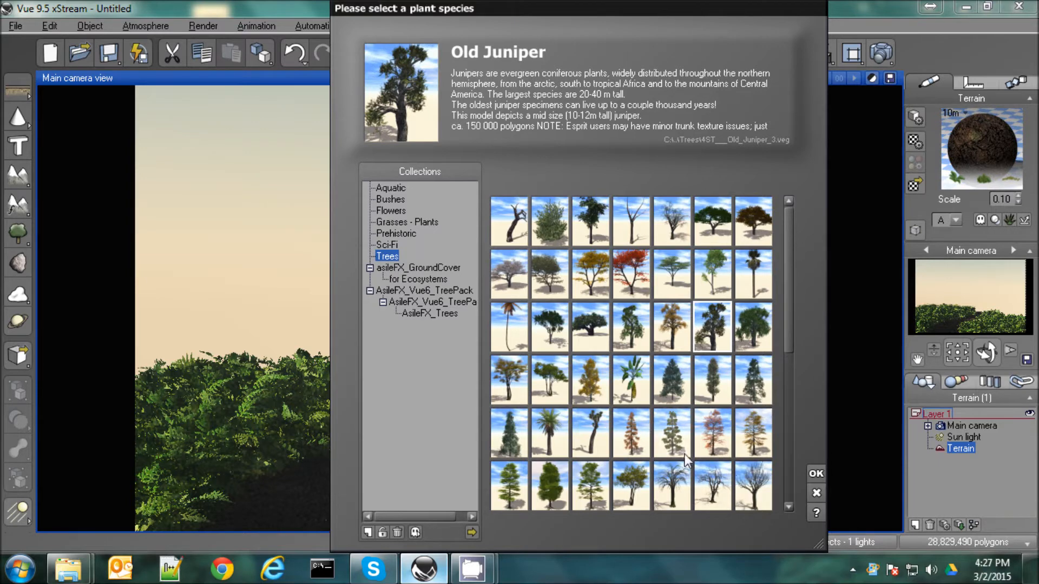
pyautogui.moveTo(792, 321); pyautogui.dragTo(788, 378)
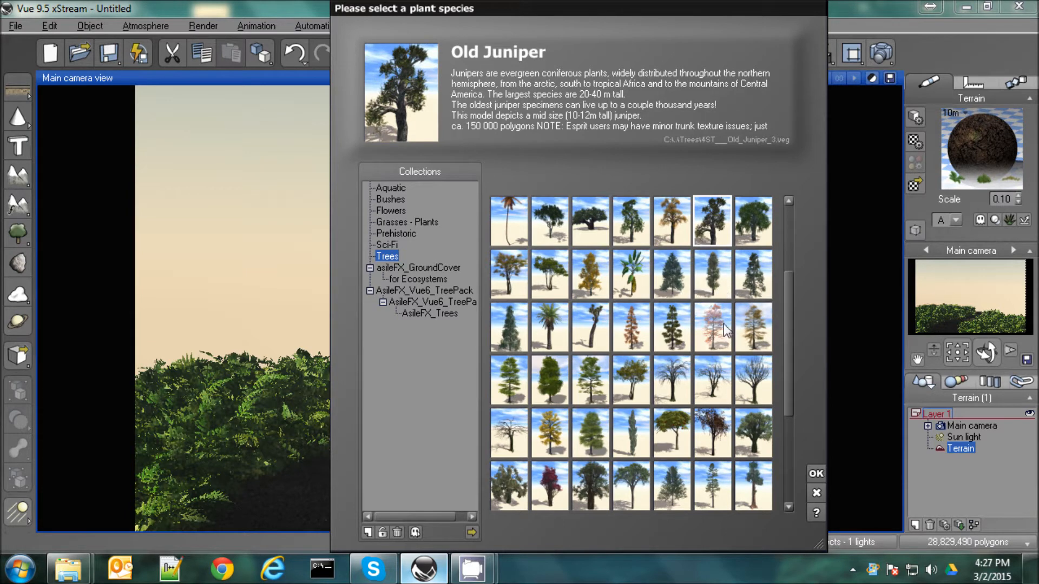
pyautogui.click(709, 493)
pyautogui.click(816, 474)
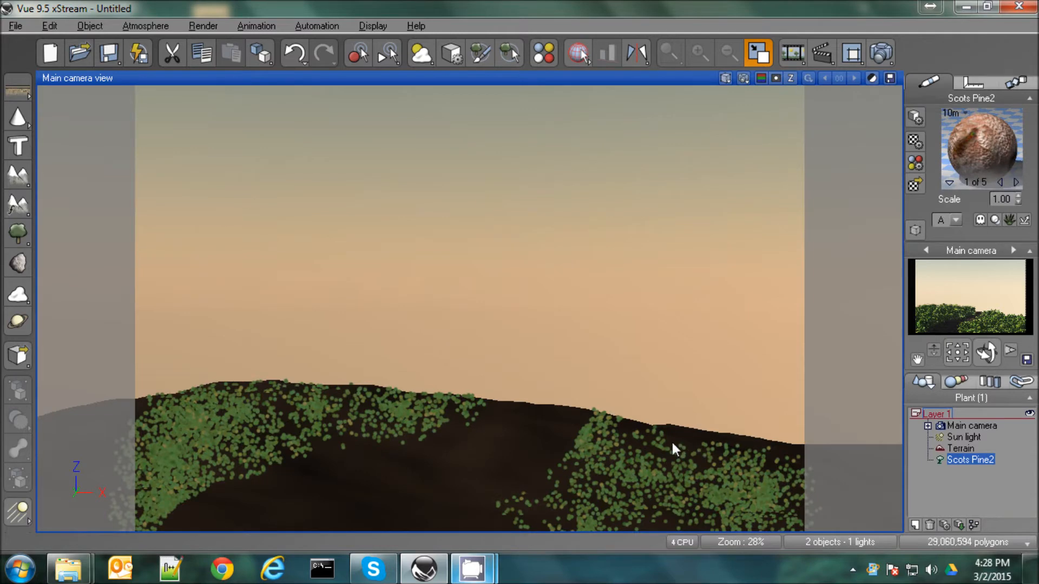
# Switch to the four-view layout and move the pine onto the terrain, standing at the right of the camera's frame
pyautogui.click(757, 54)
pyautogui.click(691, 249)
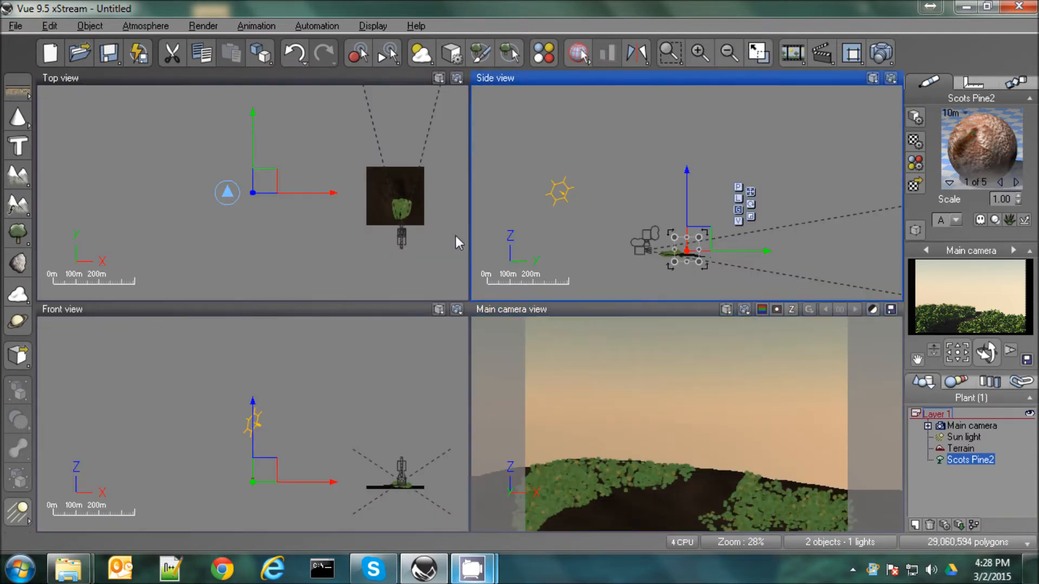
pyautogui.moveTo(334, 193); pyautogui.dragTo(485, 197)
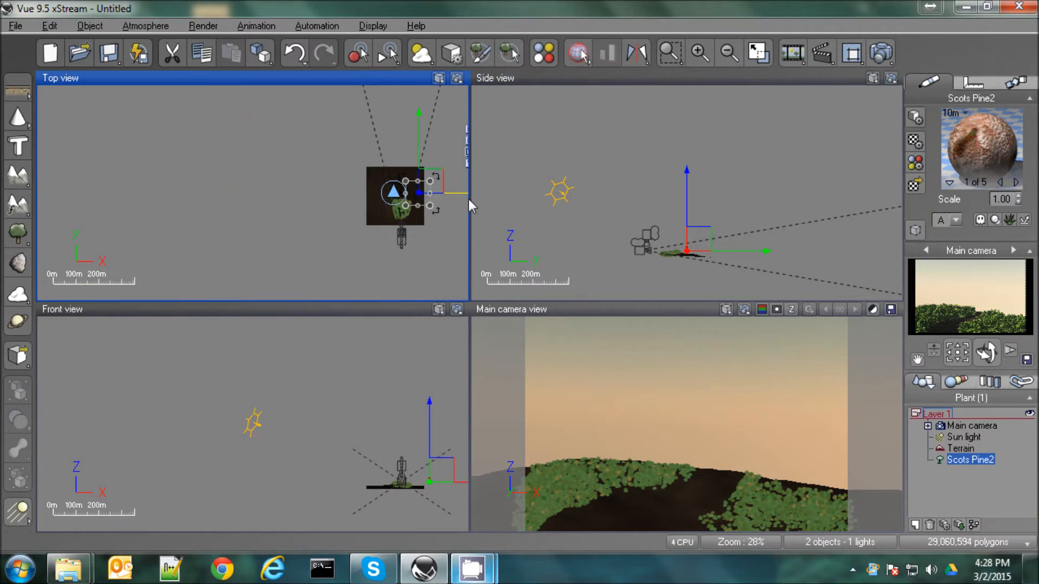
pyautogui.scroll(4, 432, 209)
pyautogui.moveTo(750, 271); pyautogui.dragTo(685, 131, button='right')
pyautogui.moveTo(652, 186); pyautogui.dragTo(641, 157)
pyautogui.moveTo(801, 392); pyautogui.dragTo(817, 487)
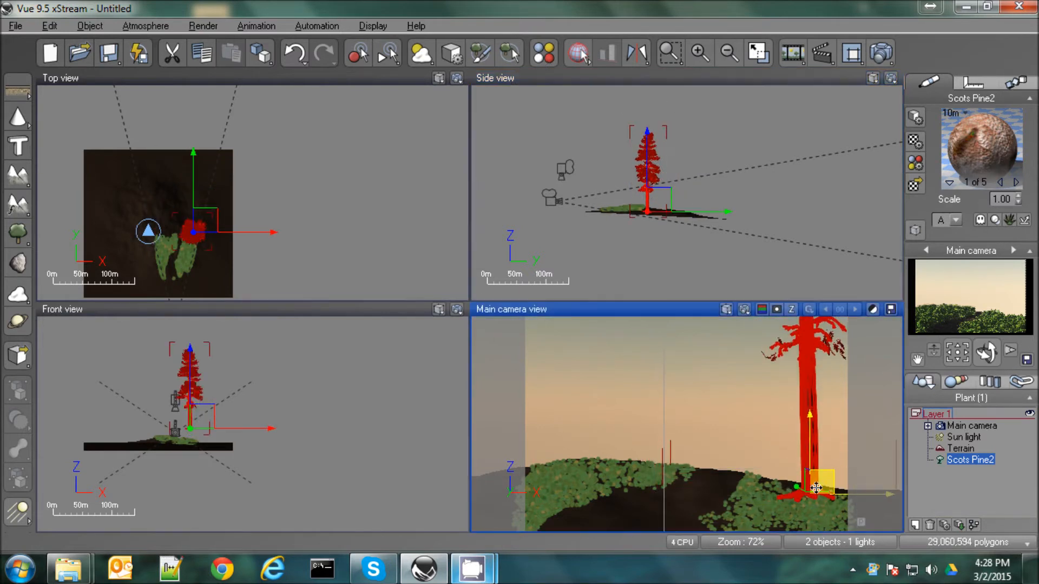
# Bring the pine closer to the camera and lower its base into the plants on the right side of the path
pyautogui.moveTo(671, 204); pyautogui.dragTo(639, 196)
pyautogui.moveTo(821, 392); pyautogui.dragTo(758, 394)
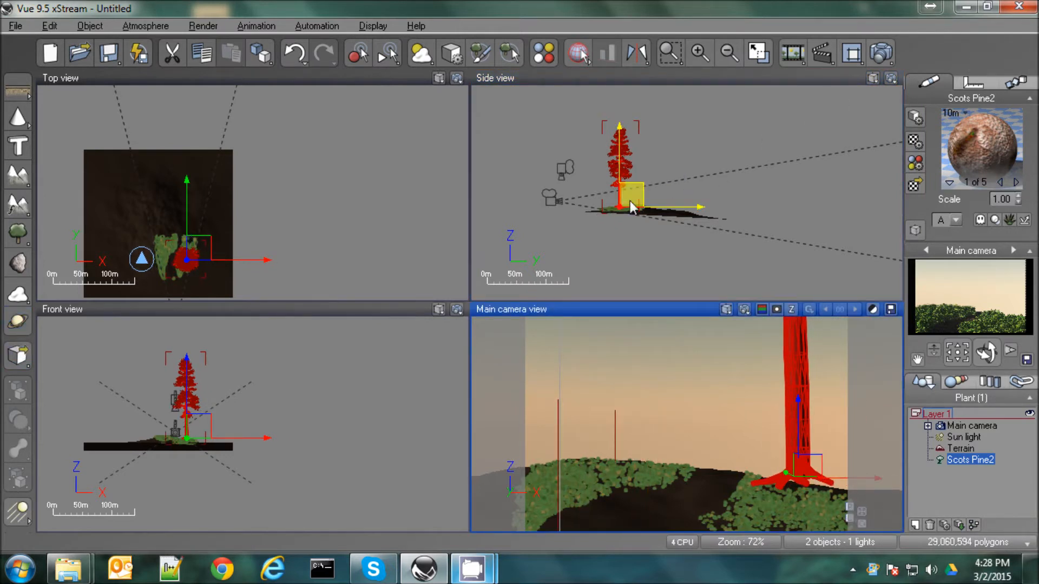
pyautogui.scroll(8, 625, 213)
pyautogui.moveTo(575, 240); pyautogui.dragTo(589, 249)
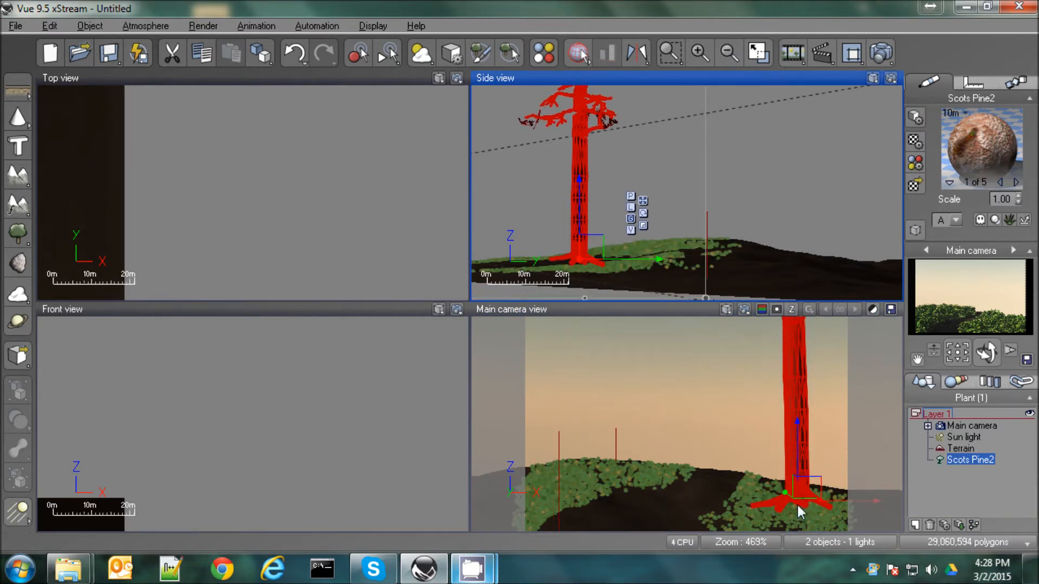
# Shift the pine slightly farther right in the camera view, keeping its roots among the plants
pyautogui.click(959, 447)
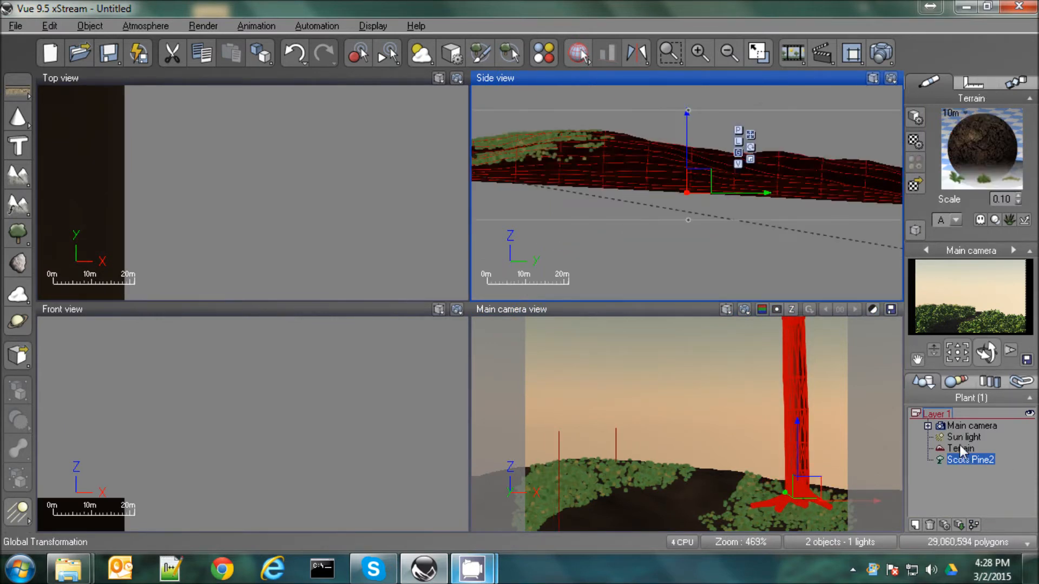
pyautogui.click(966, 460)
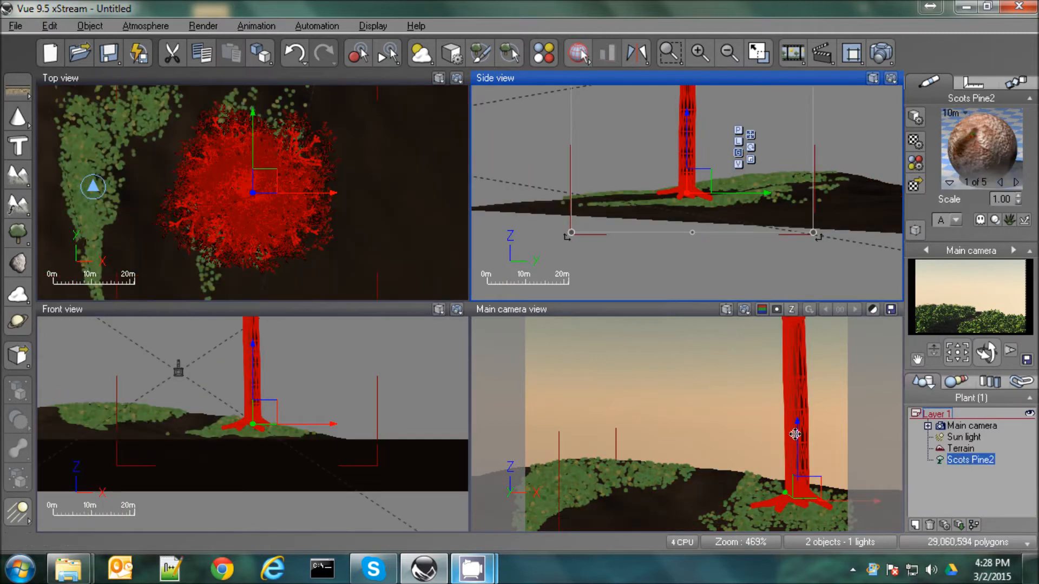
pyautogui.click(969, 449)
pyautogui.click(955, 460)
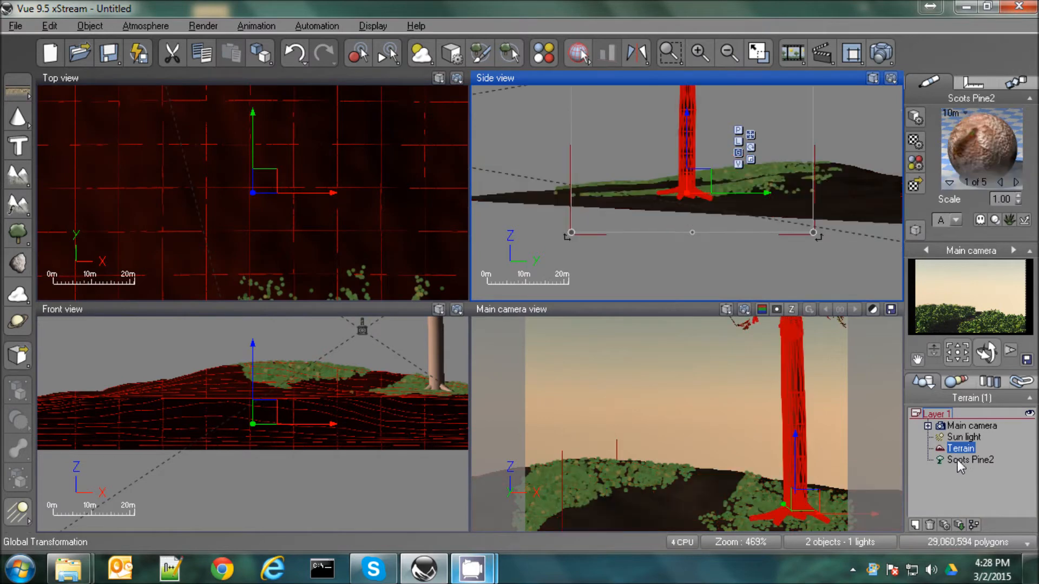
pyautogui.click(798, 433)
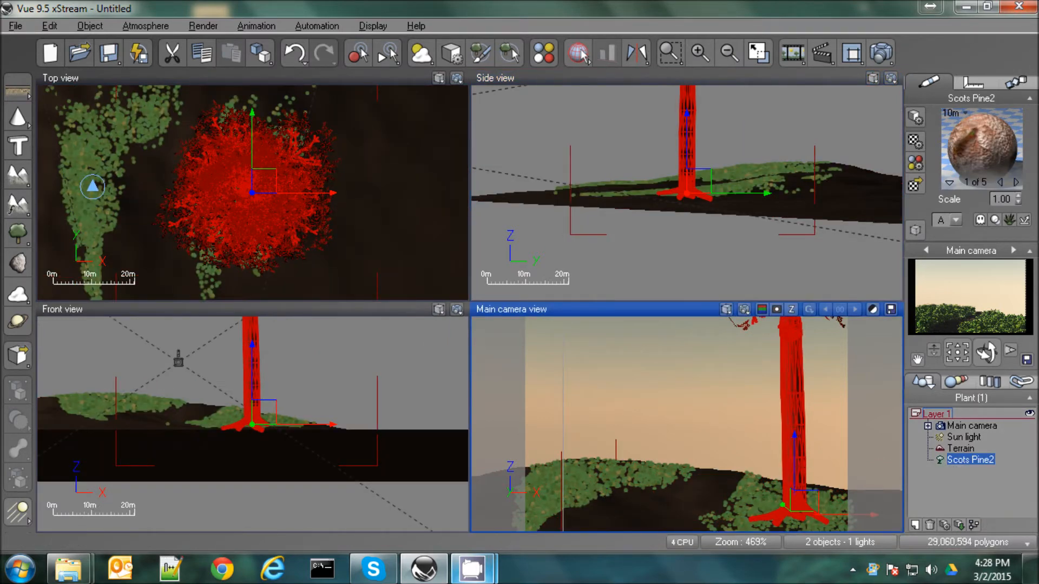
pyautogui.moveTo(800, 466); pyautogui.dragTo(823, 464)
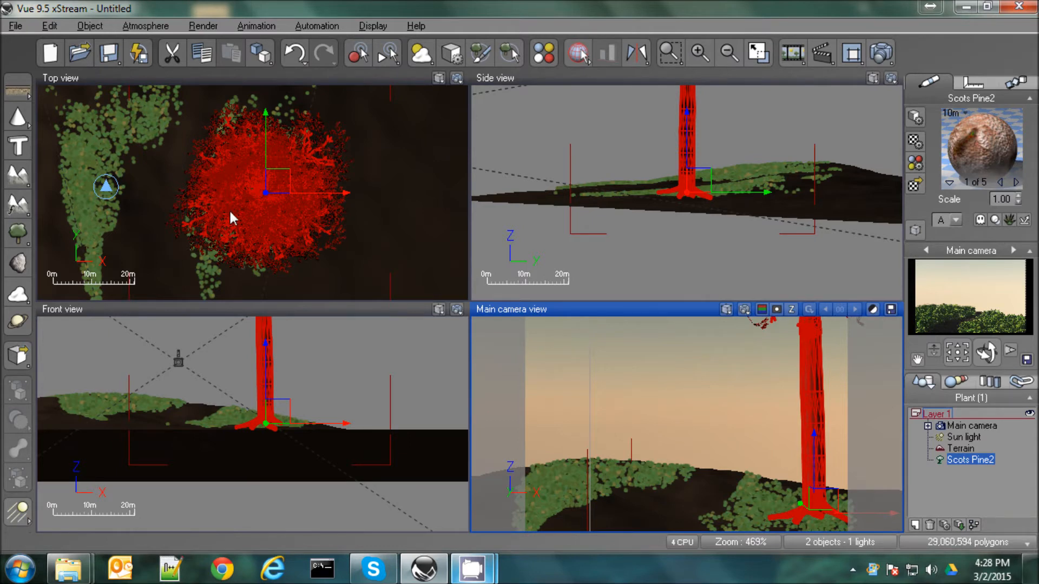
# Duplicate the pine behind and slightly left of the first, rotate the copy and adjust its height on the ground
pyautogui.keyDown('alt'); pyautogui.moveTo(275, 189); pyautogui.dragTo(252, 116); pyautogui.keyUp('alt')
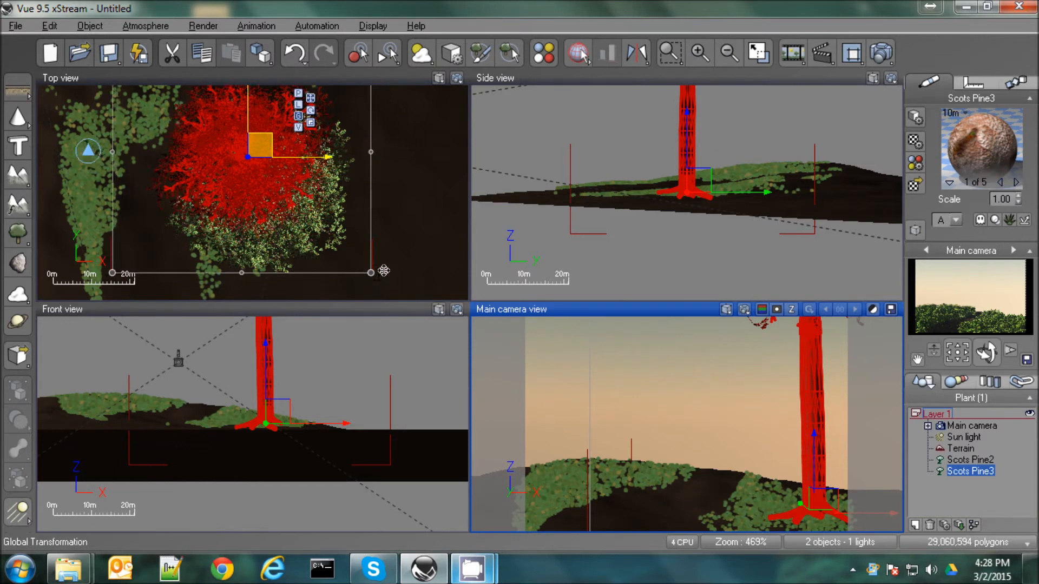
pyautogui.moveTo(377, 252); pyautogui.dragTo(216, 273)
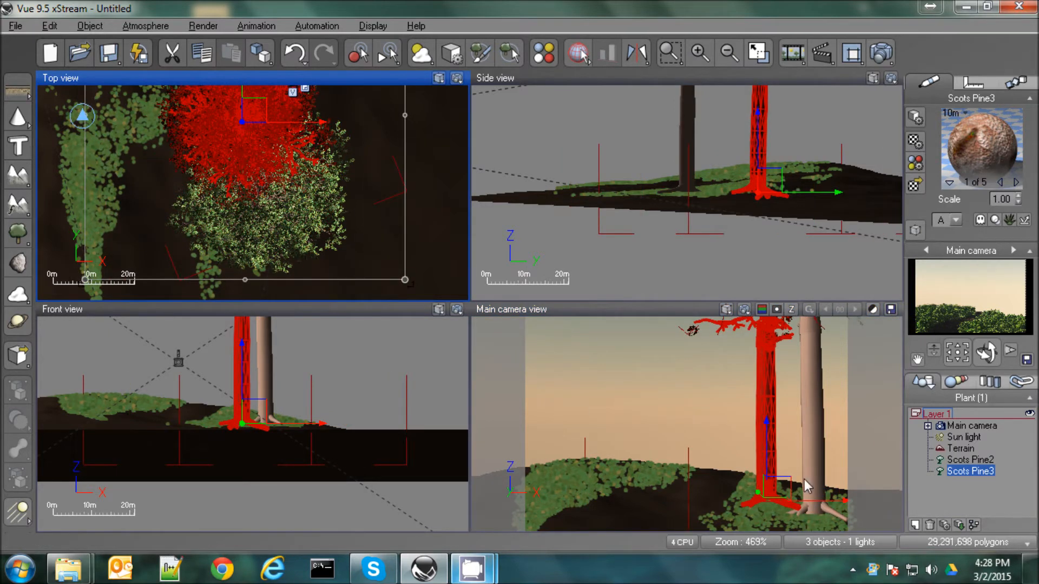
pyautogui.click(785, 486)
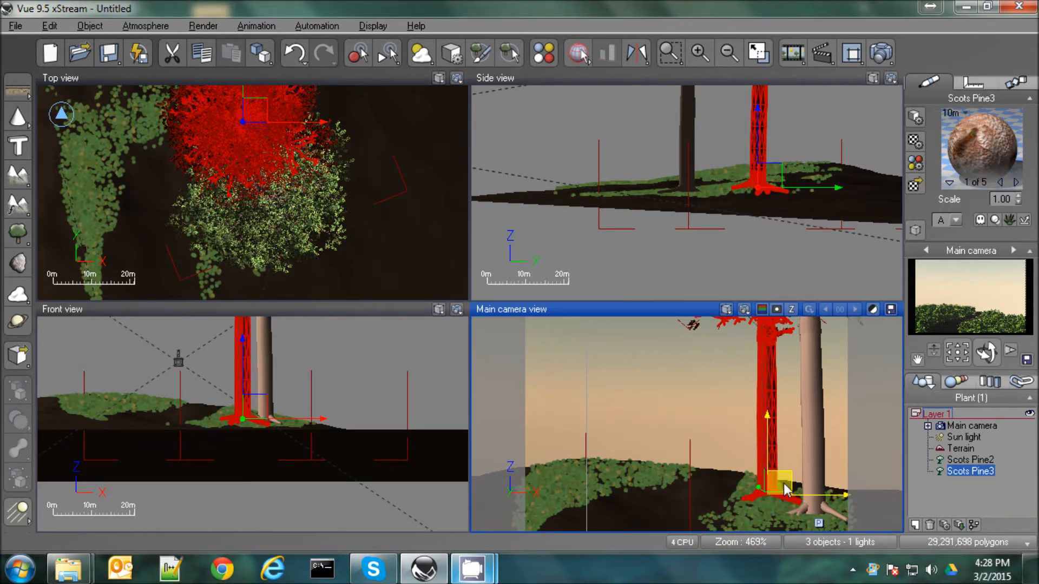
# Duplicate the rear pine across to the left side of the path and rotate the copy
pyautogui.moveTo(812, 500); pyautogui.dragTo(633, 494)
pyautogui.click(147, 157)
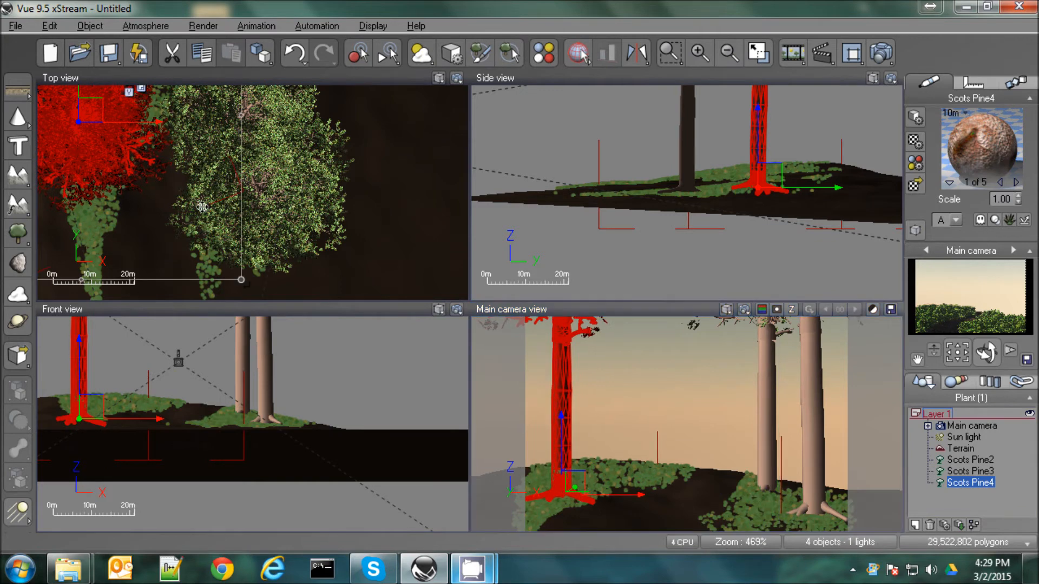
pyautogui.moveTo(241, 280); pyautogui.dragTo(185, 323)
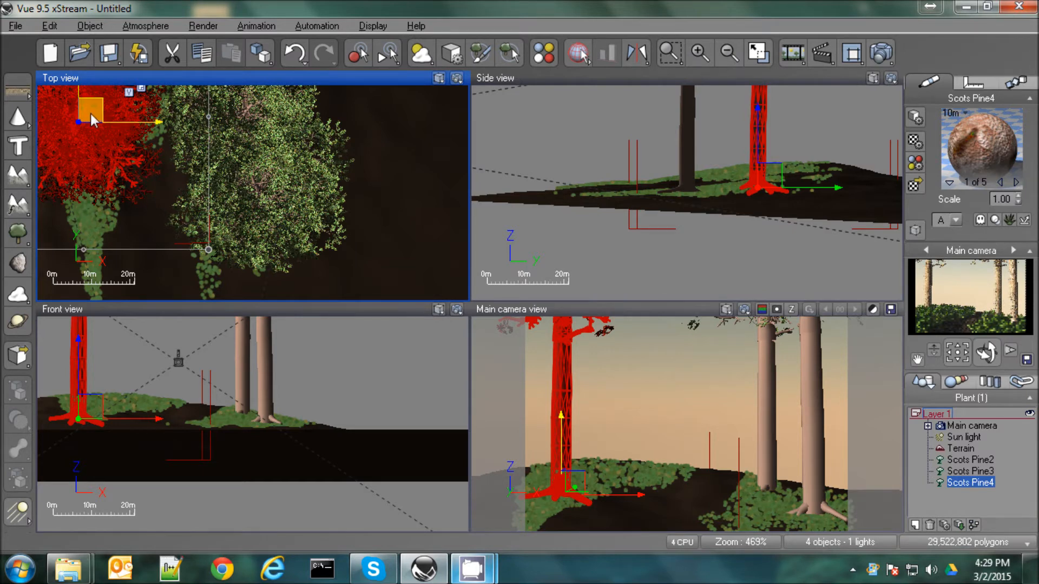
# Duplicate the left pine farther back towards the middle of the camera view and enlarge the copy
pyautogui.keyDown('alt'); pyautogui.moveTo(92, 114); pyautogui.dragTo(144, 23); pyautogui.keyUp('alt')
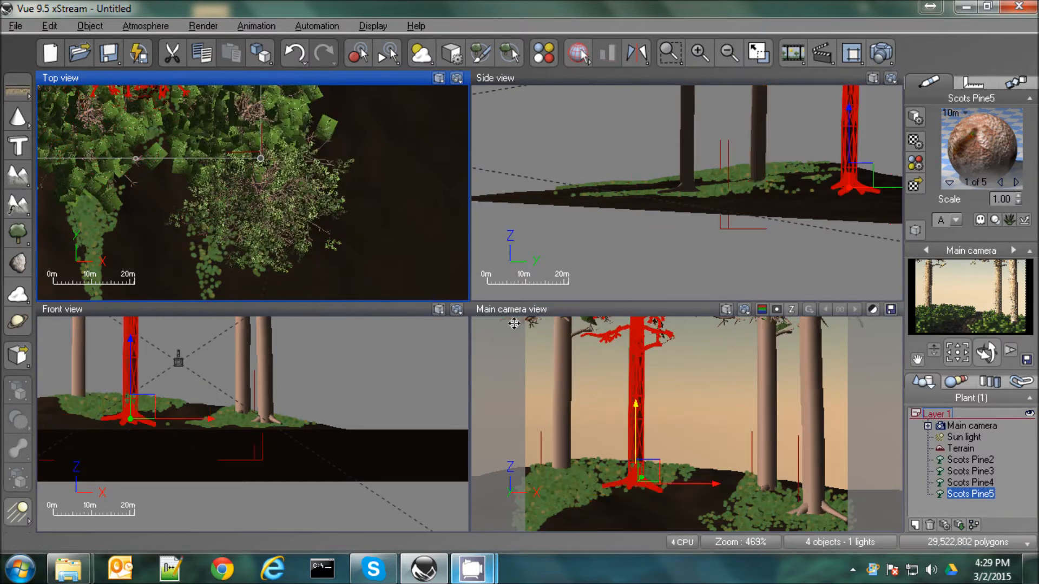
pyautogui.moveTo(775, 174); pyautogui.dragTo(608, 288, button='right')
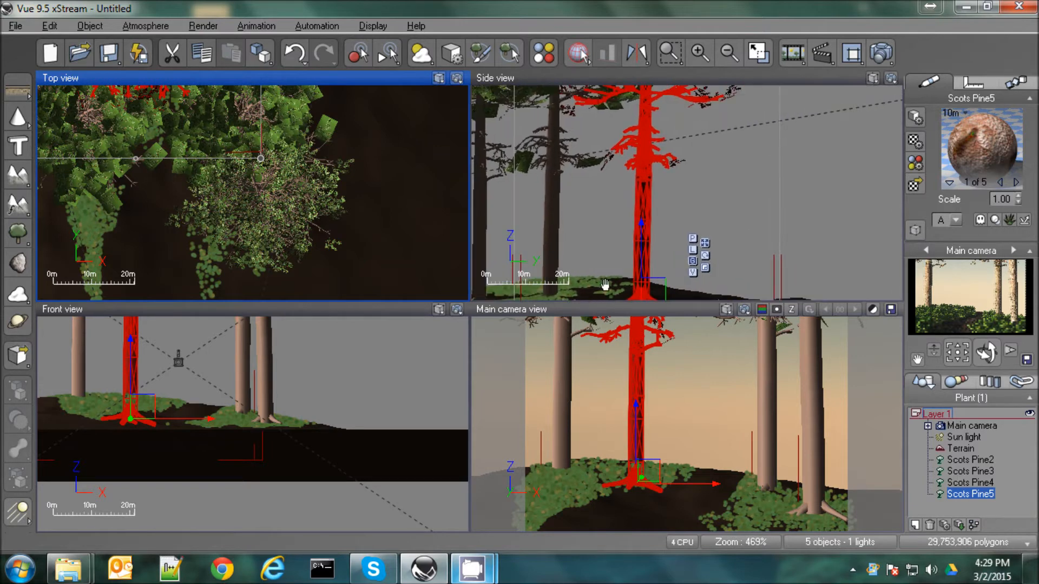
pyautogui.scroll(-2, 720, 191)
pyautogui.scroll(-2, 717, 185)
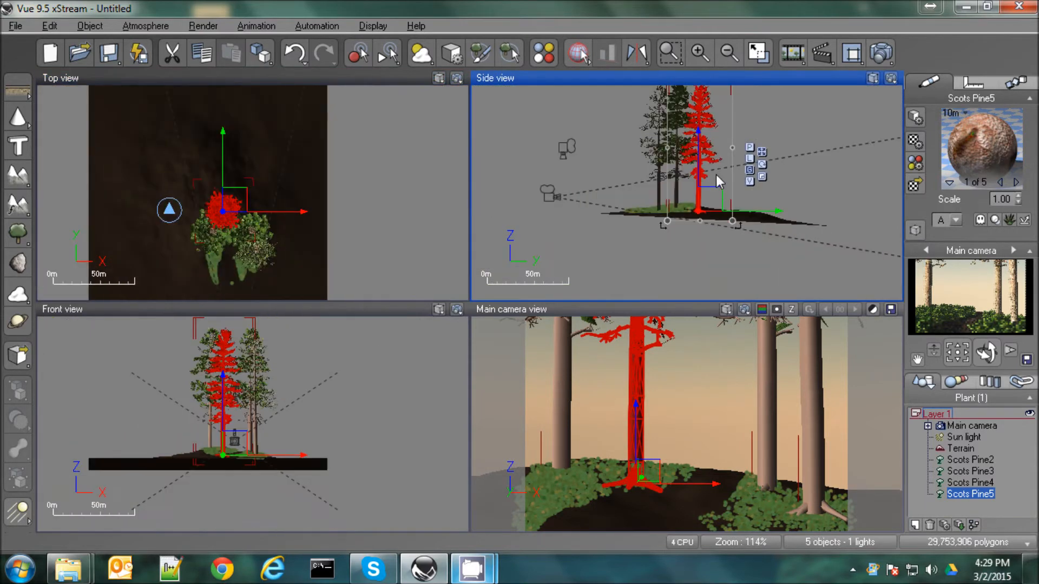
pyautogui.moveTo(718, 180); pyautogui.dragTo(676, 303, button='right')
pyautogui.moveTo(686, 202); pyautogui.dragTo(729, 130)
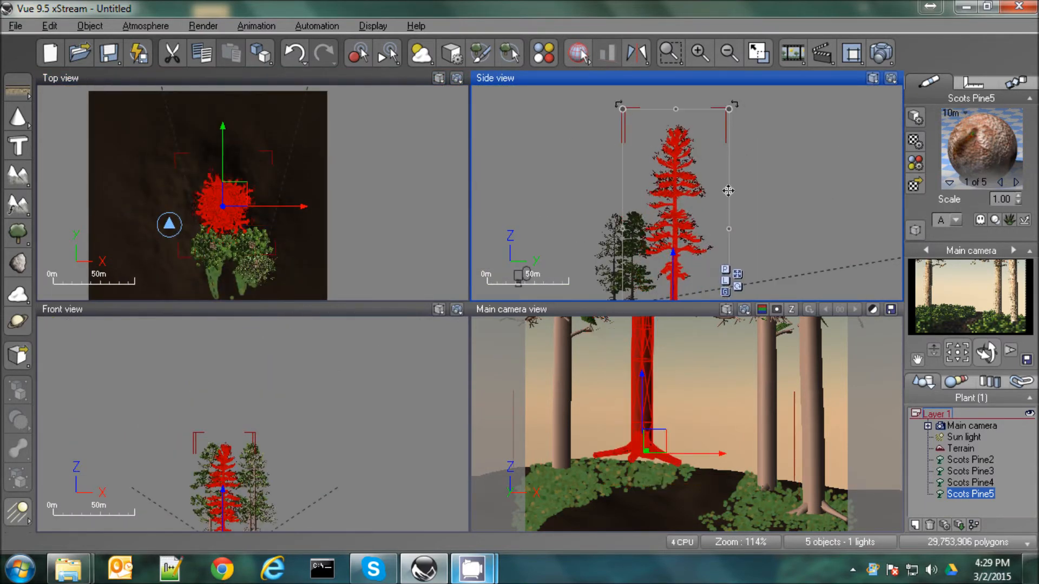
# Move the enlarged back pine slightly left and lower its base onto the plants beside the path
pyautogui.click(628, 459)
pyautogui.moveTo(626, 456); pyautogui.dragTo(623, 458)
pyautogui.moveTo(736, 192); pyautogui.dragTo(704, 82, button='right')
pyautogui.moveTo(660, 213); pyautogui.dragTo(654, 216)
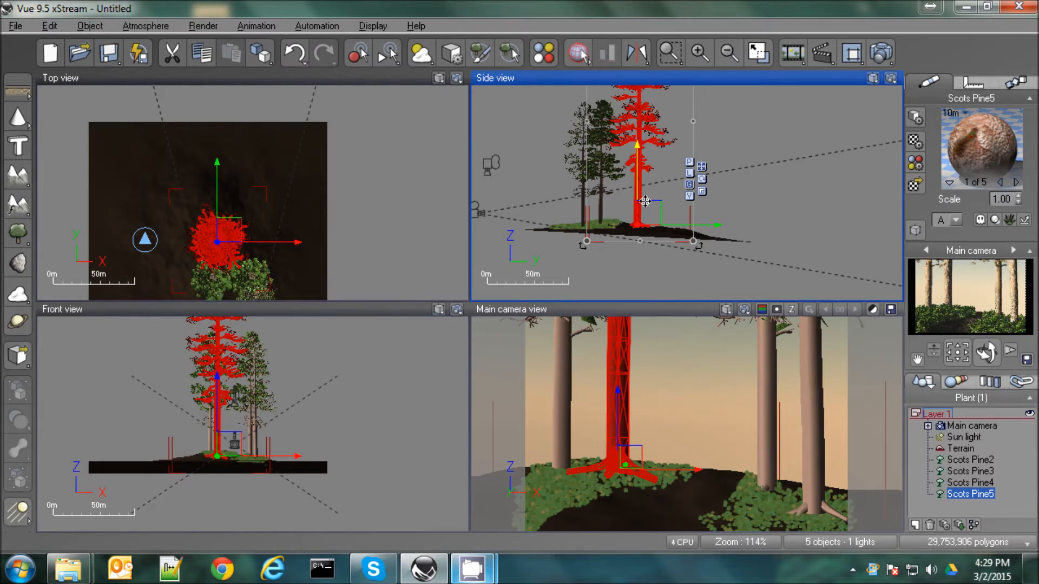
# Duplicate the enlarged pine towards the camera, placing the copy in the left foreground
pyautogui.keyDown('alt'); pyautogui.moveTo(238, 233); pyautogui.dragTo(215, 308); pyautogui.keyUp('alt')
pyautogui.moveTo(229, 151); pyautogui.dragTo(233, 68, button='right')
pyautogui.moveTo(219, 233); pyautogui.dragTo(240, 232)
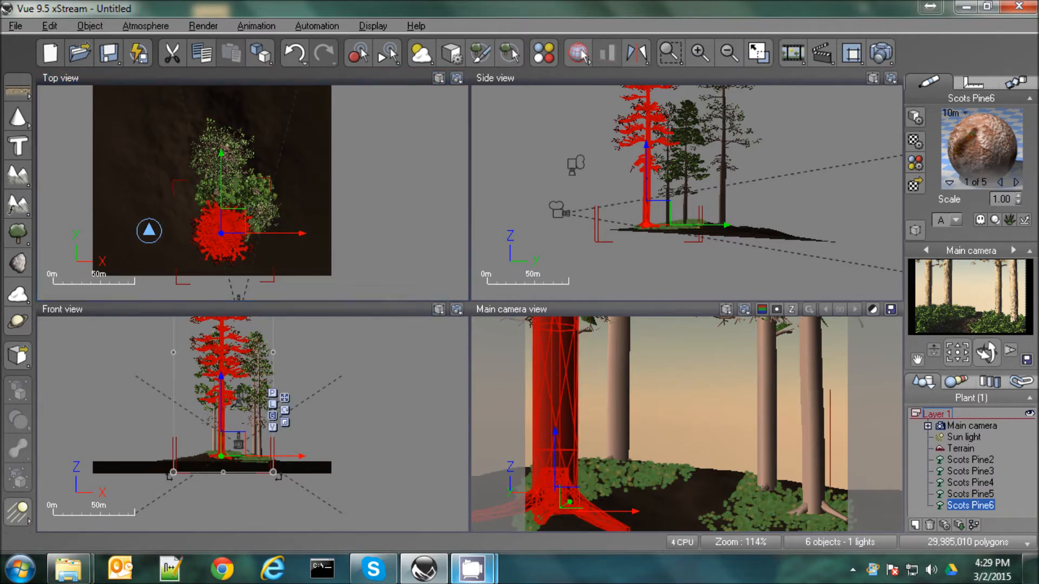
# Scale down the foreground pine and set its base on the ground near the left edge of the camera's frame
pyautogui.moveTo(273, 472); pyautogui.dragTo(216, 387)
pyautogui.moveTo(211, 337); pyautogui.dragTo(239, 442)
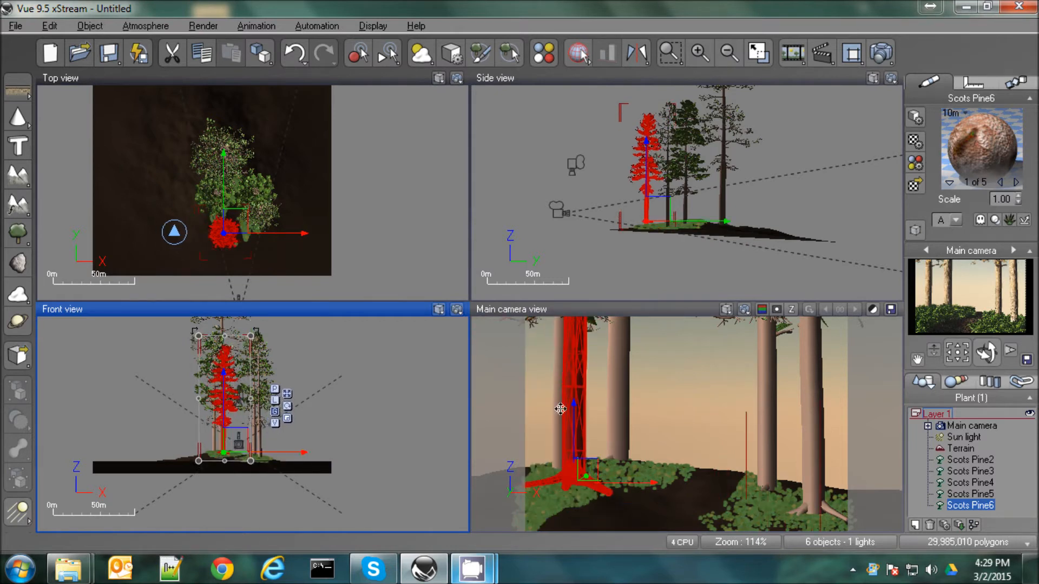
pyautogui.moveTo(654, 223); pyautogui.dragTo(659, 223)
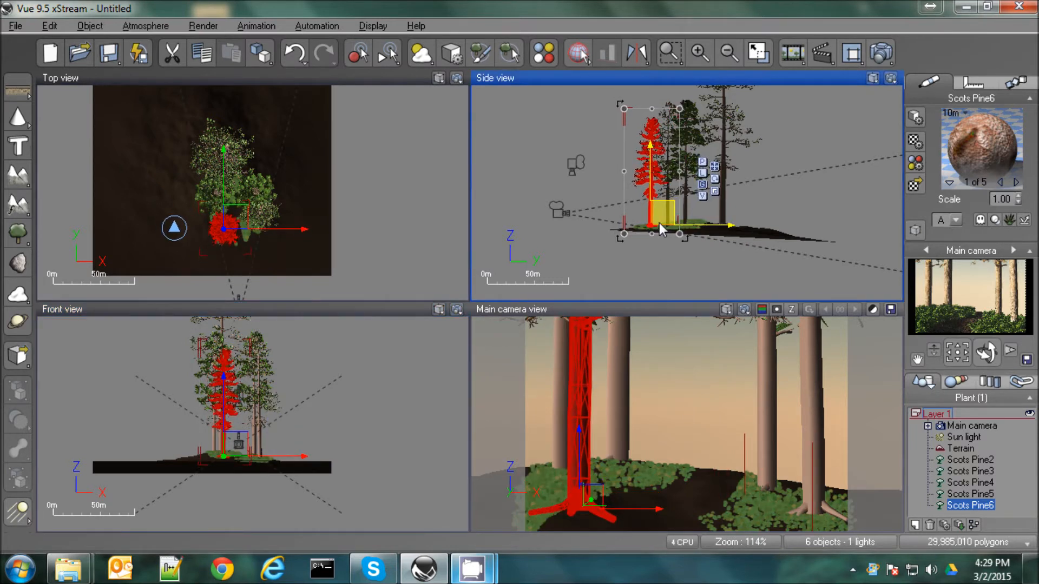
pyautogui.moveTo(584, 499); pyautogui.dragTo(563, 498)
# Select the Scots Pine4 tree and move it slightly right, keeping it between the other pines on the path's left side
pyautogui.click(960, 472)
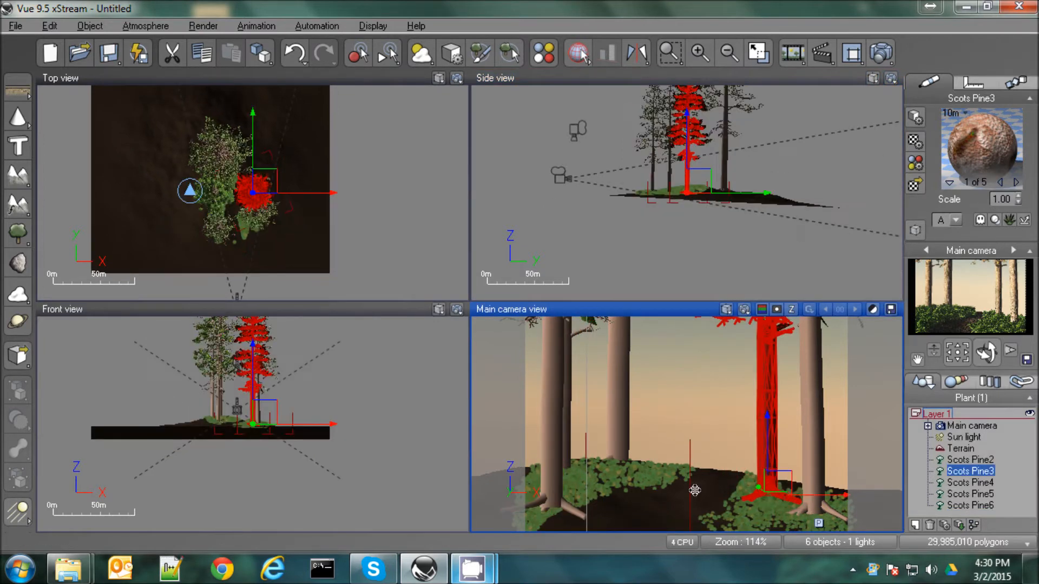
pyautogui.click(969, 484)
pyautogui.moveTo(622, 495); pyautogui.dragTo(637, 494)
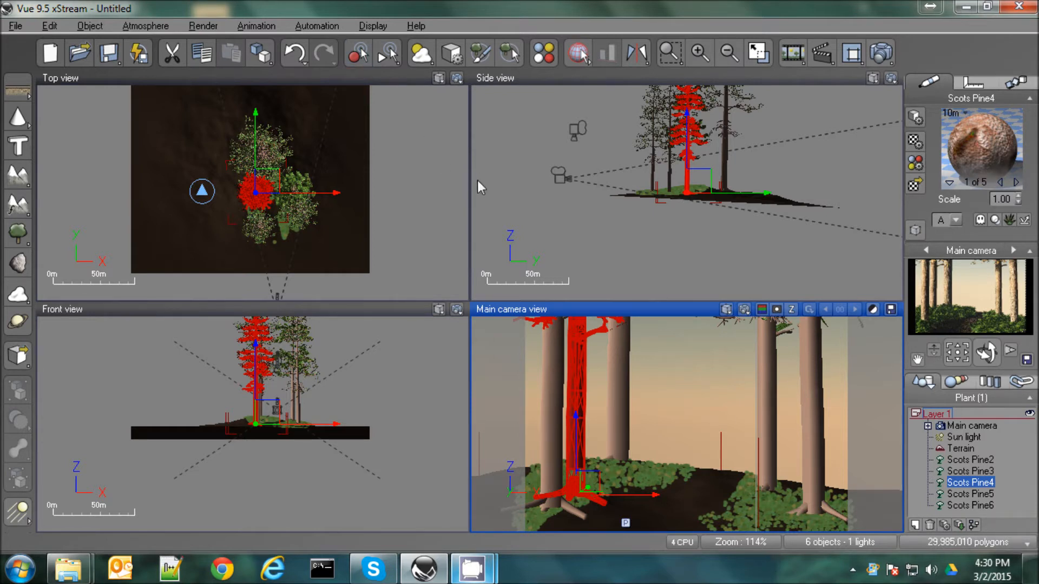
# Add a White Oak from the Trees collection and place it behind the left pines, near the terrain's far edge
pyautogui.click(16, 238)
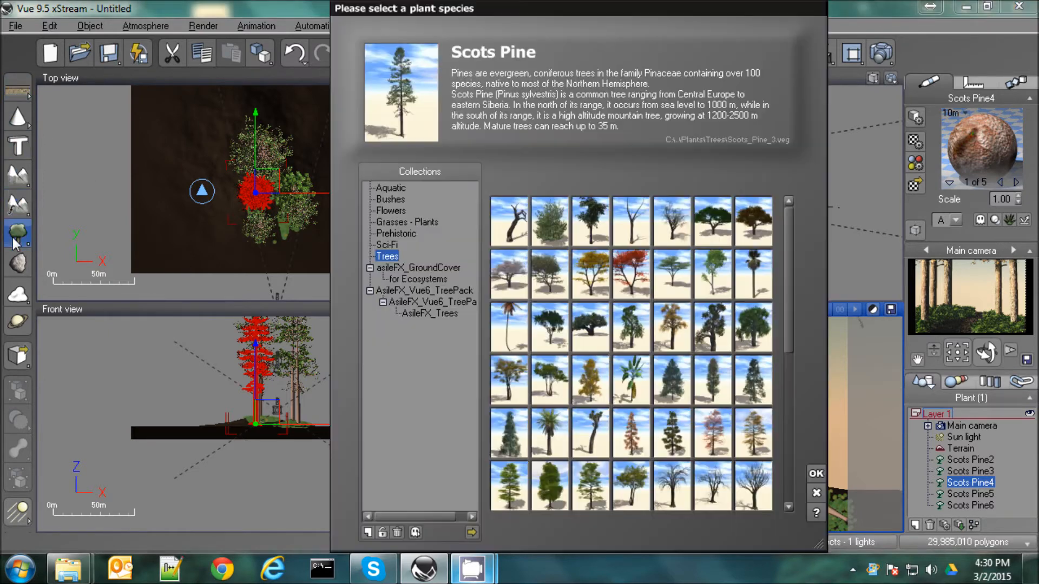
pyautogui.click(753, 327)
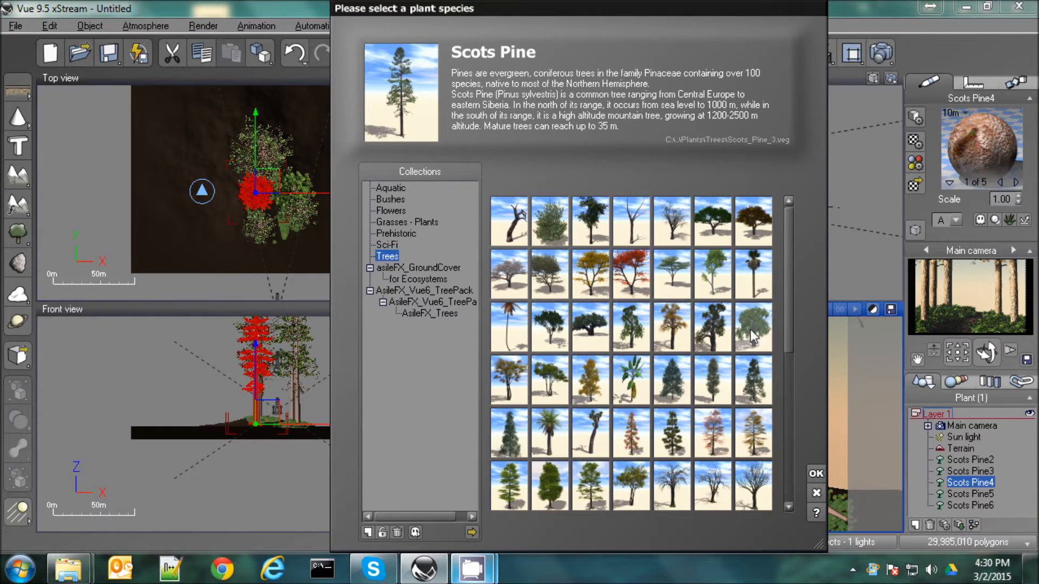
pyautogui.click(816, 474)
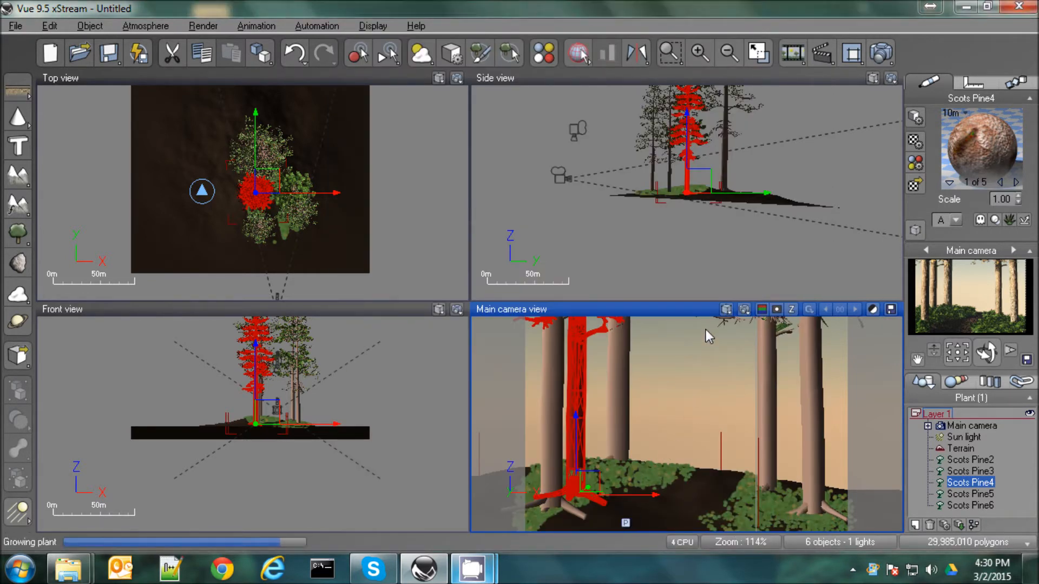
pyautogui.click(696, 171)
pyautogui.moveTo(696, 171); pyautogui.dragTo(794, 180)
pyautogui.moveTo(644, 394); pyautogui.dragTo(572, 443)
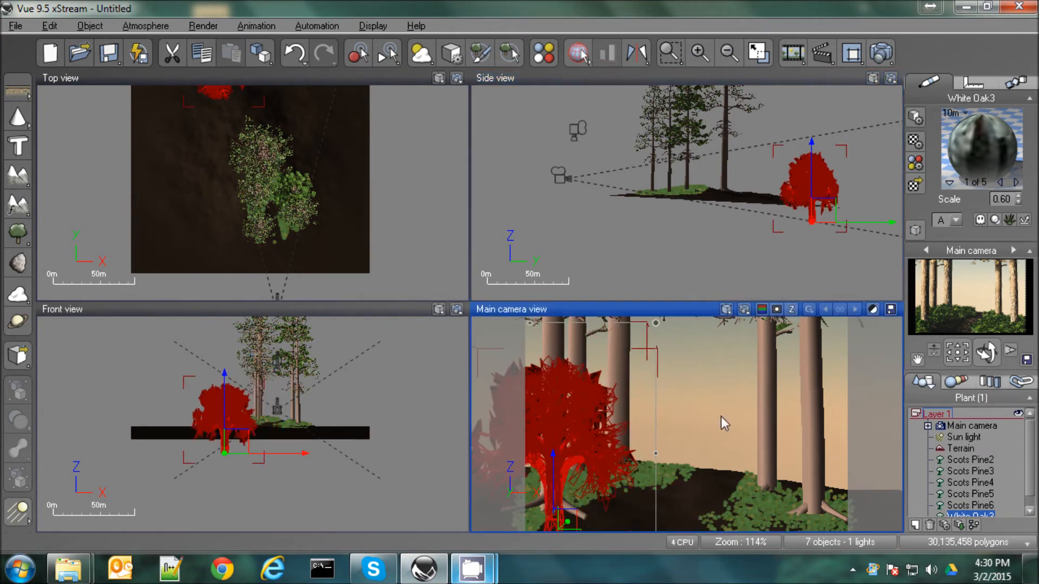
# Duplicate the White Oak and place the copy higher, slightly left of and farther back than the first oak
pyautogui.keyDown('alt'); pyautogui.moveTo(570, 414); pyautogui.dragTo(536, 353); pyautogui.keyUp('alt')
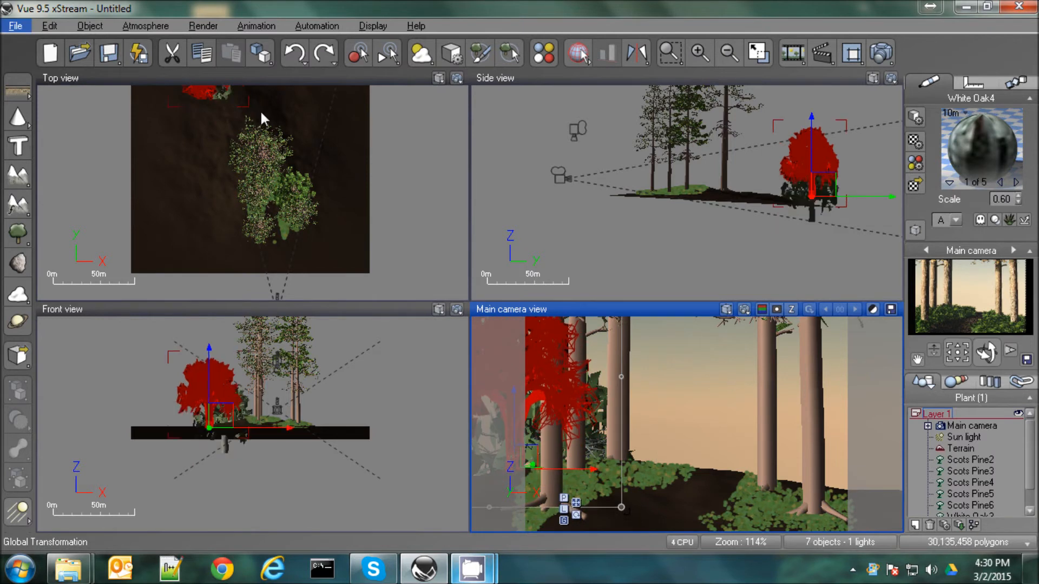
pyautogui.moveTo(254, 110); pyautogui.dragTo(192, 145)
pyautogui.moveTo(325, 233); pyautogui.dragTo(363, 401, button='right')
pyautogui.moveTo(236, 228); pyautogui.dragTo(286, 280)
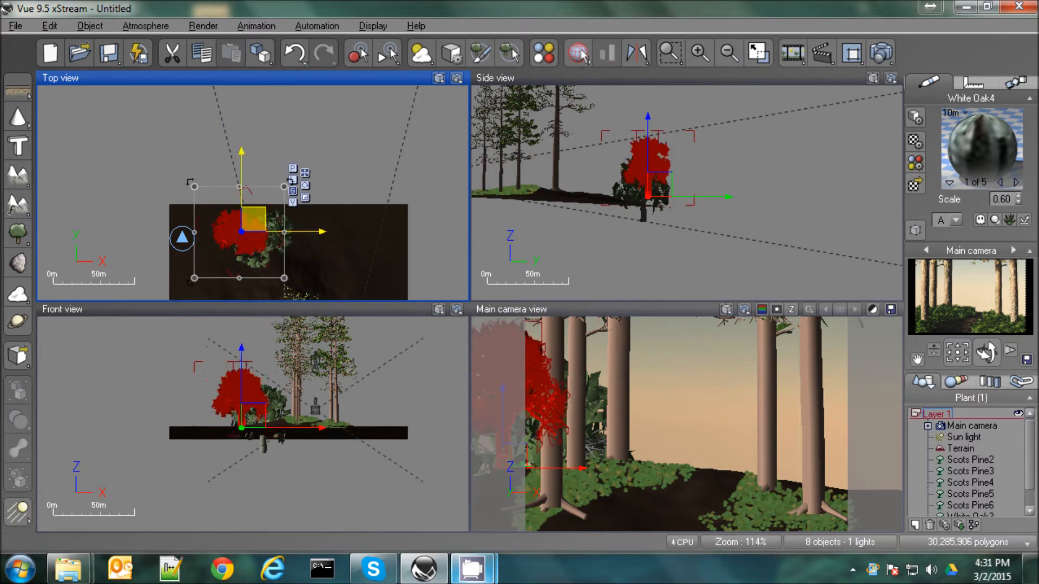
pyautogui.moveTo(254, 218); pyautogui.dragTo(255, 196)
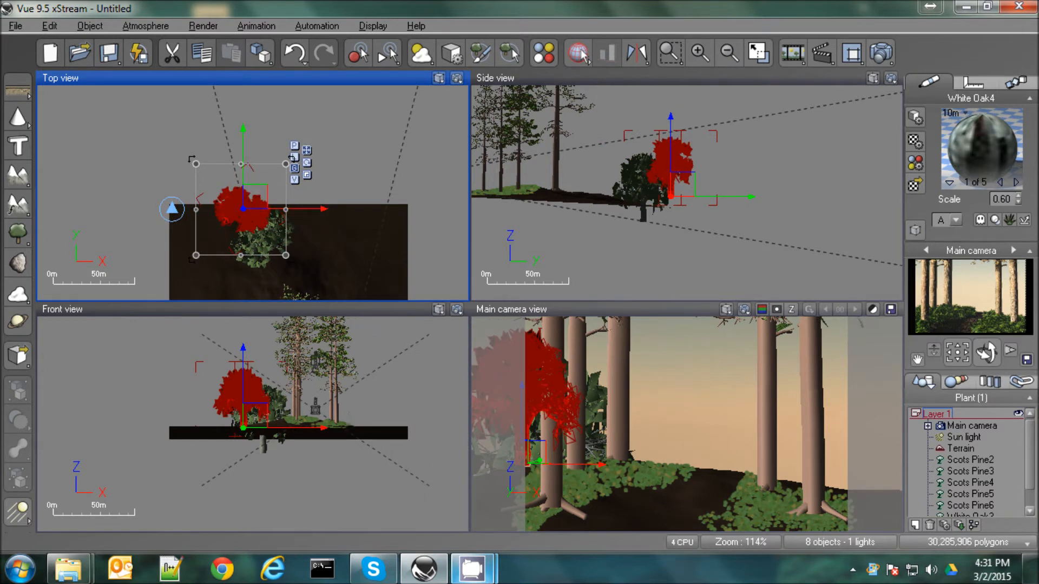
# Place two more White Oak copies behind the right pines, lowering one and offsetting and rotating the other at the terrain's far right corner
pyautogui.keyDown('alt'); pyautogui.moveTo(253, 203); pyautogui.dragTo(388, 202); pyautogui.keyUp('alt')
pyautogui.moveTo(832, 410); pyautogui.dragTo(832, 477)
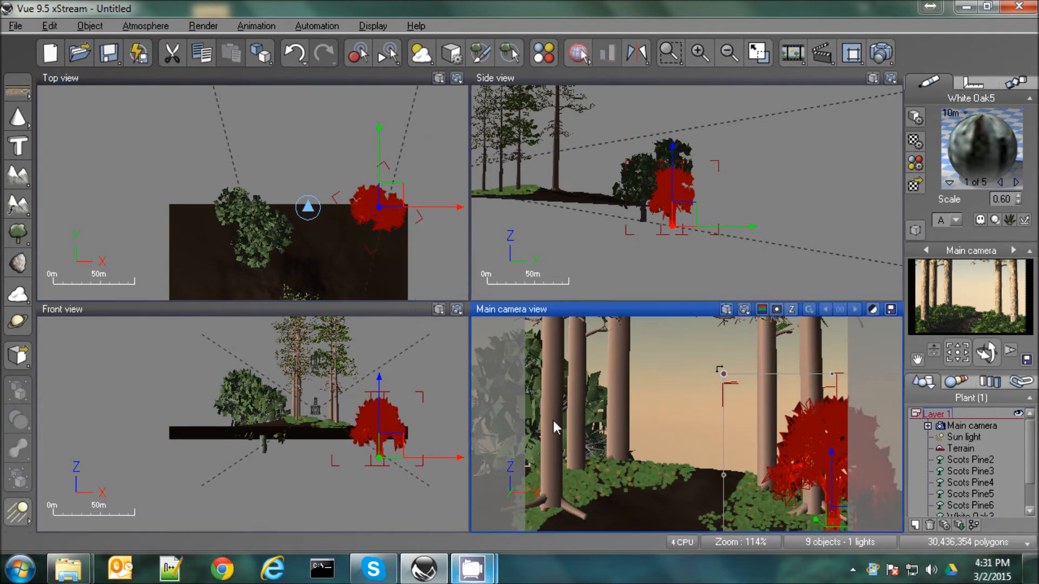
pyautogui.moveTo(847, 436)
pyautogui.mouseDown()
pyautogui.moveTo(833, 454)
pyautogui.moveTo(854, 432)
pyautogui.mouseUp()
pyautogui.click(416, 225)
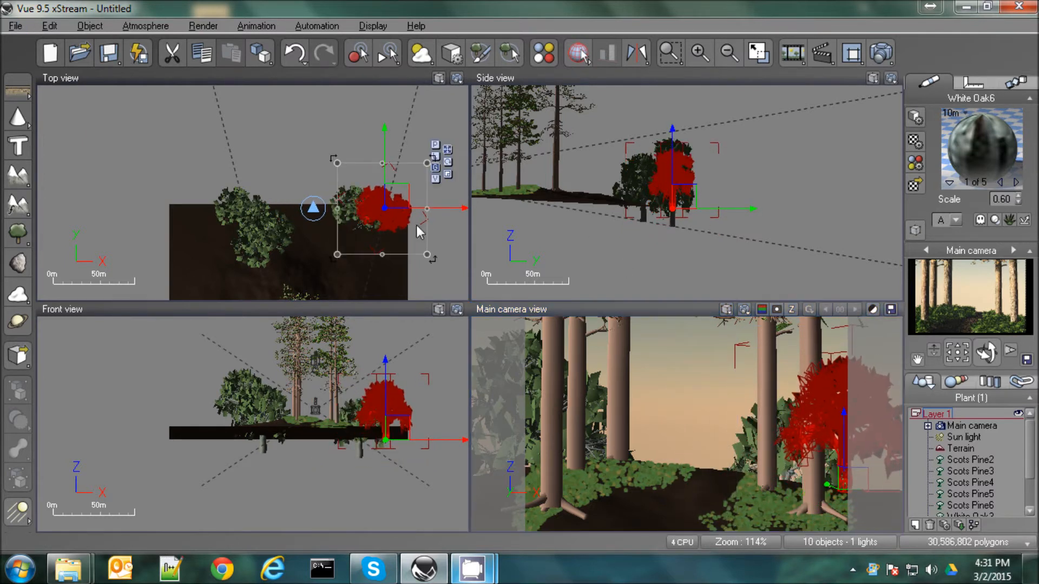
pyautogui.moveTo(435, 246); pyautogui.dragTo(553, 311)
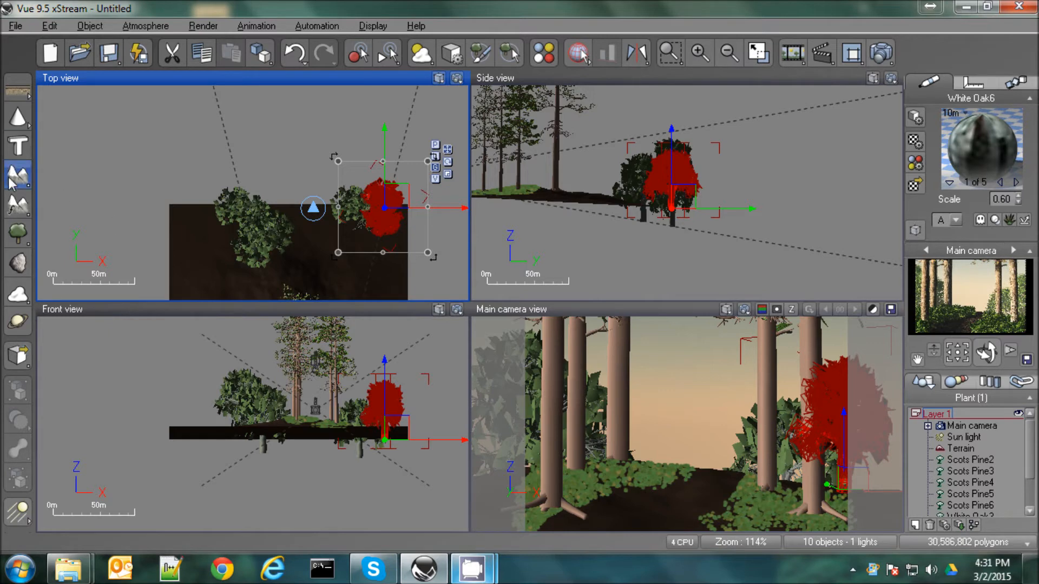
# Add a second terrain far behind the oaks, lower it and centre it at the end of the path
pyautogui.moveTo(702, 176); pyautogui.dragTo(944, 212)
pyautogui.click(687, 460)
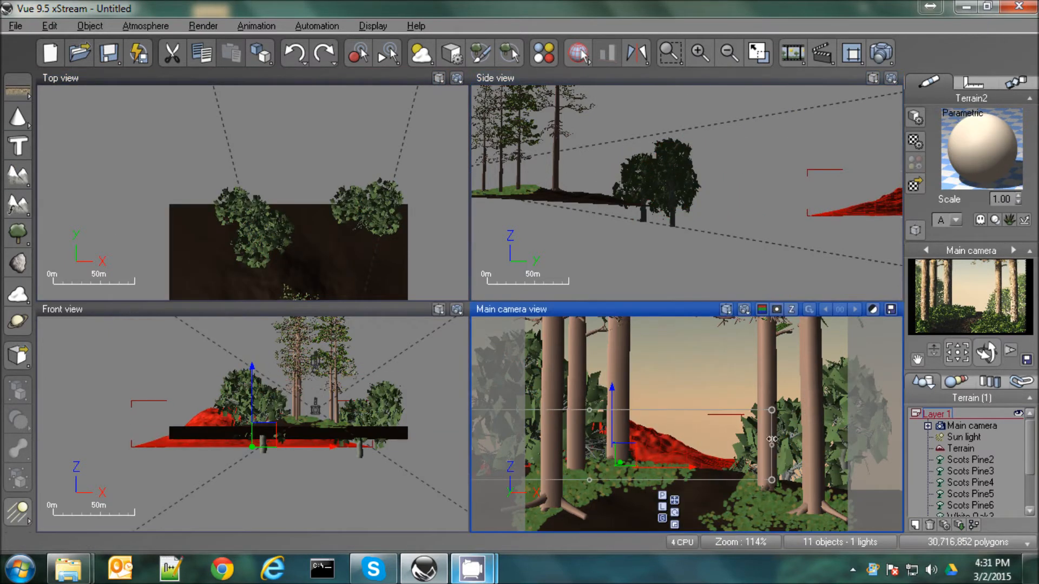
pyautogui.moveTo(620, 463); pyautogui.dragTo(703, 476)
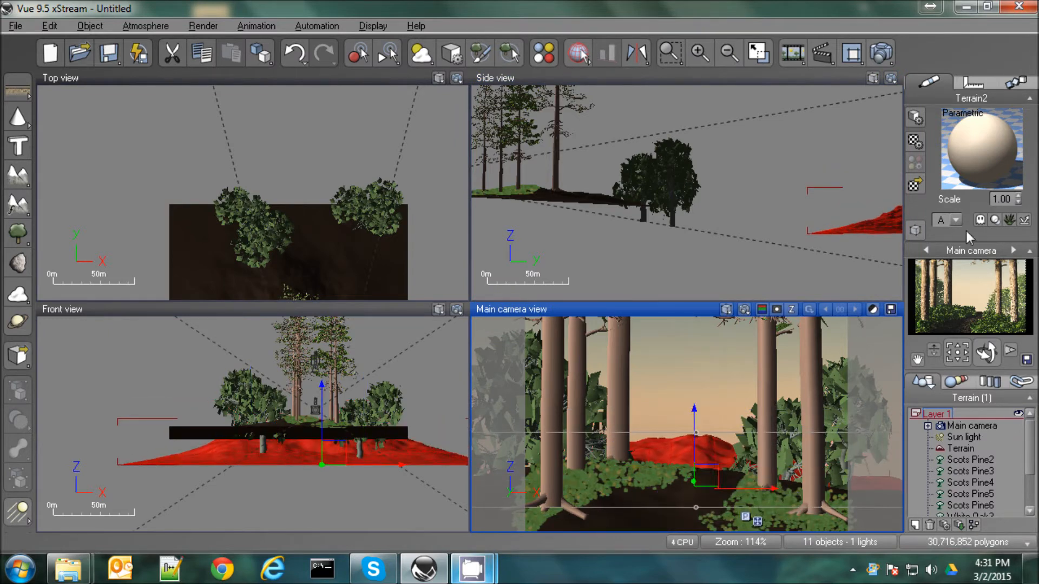
# Assign the Grass landscape material to the background terrain and change its type to EcoSystem
pyautogui.click(915, 186)
pyautogui.click(519, 196)
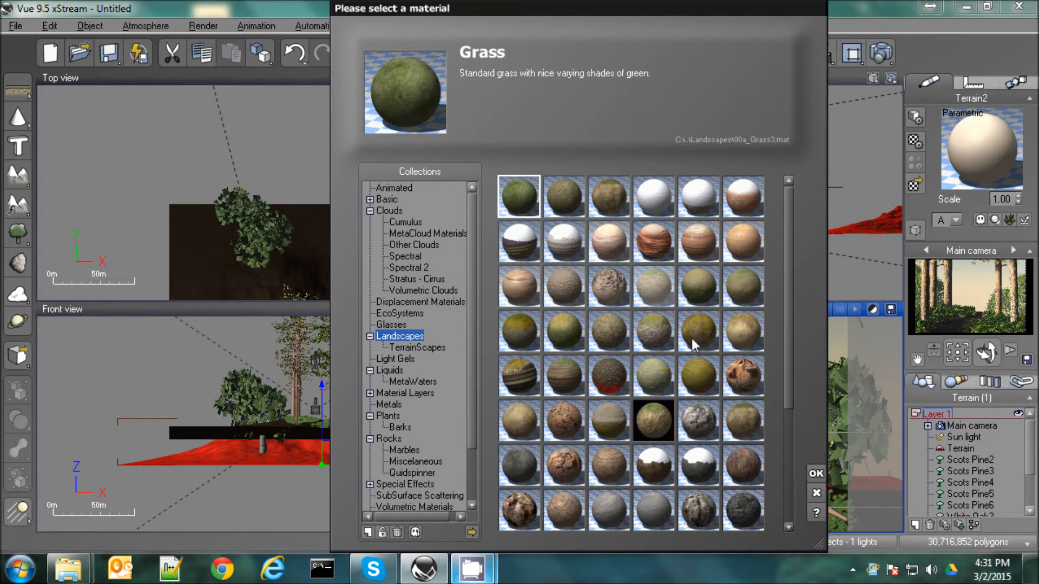
pyautogui.click(816, 473)
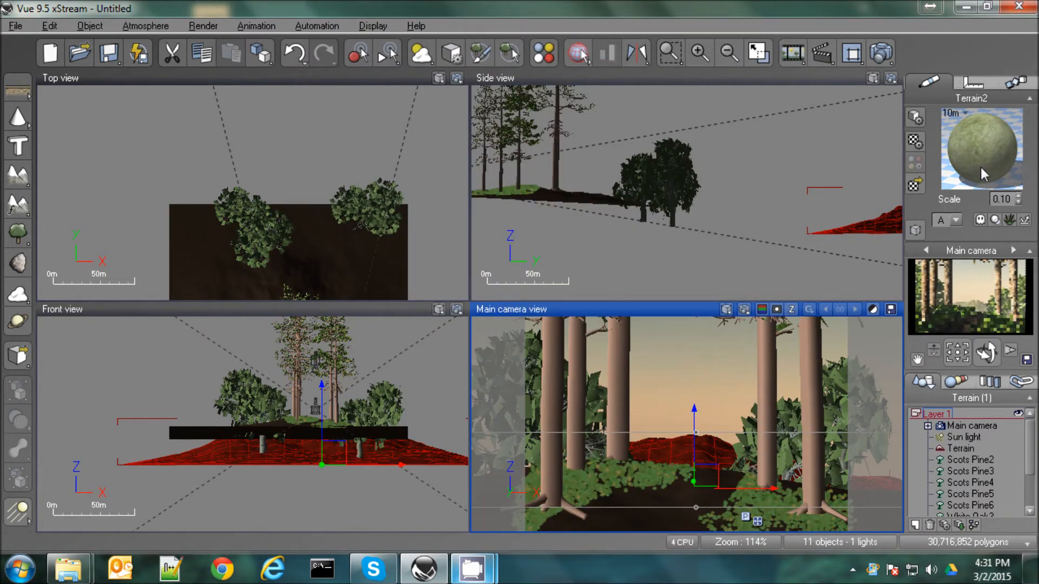
pyautogui.doubleClick(971, 184)
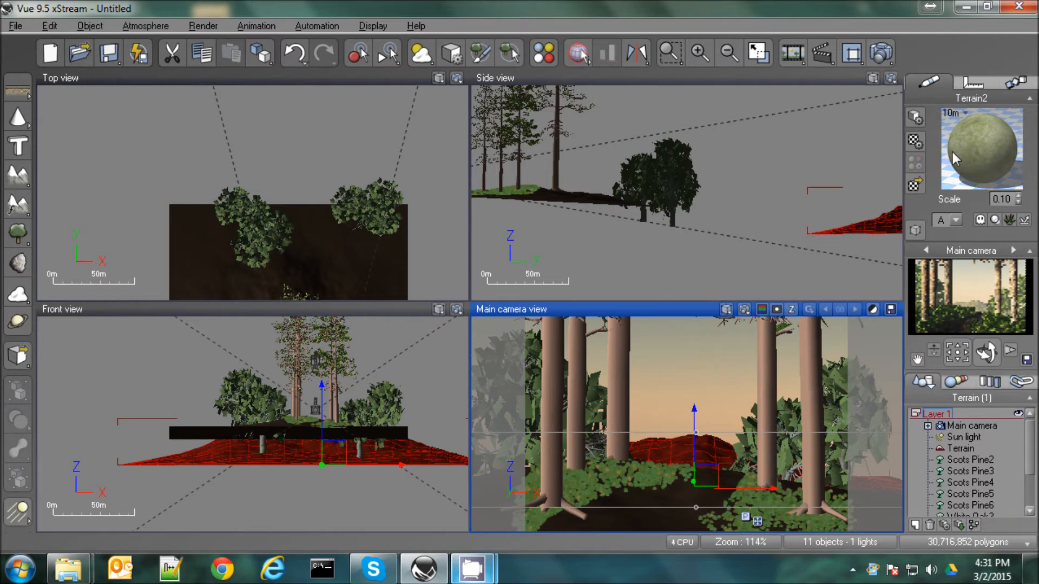
pyautogui.click(200, 113)
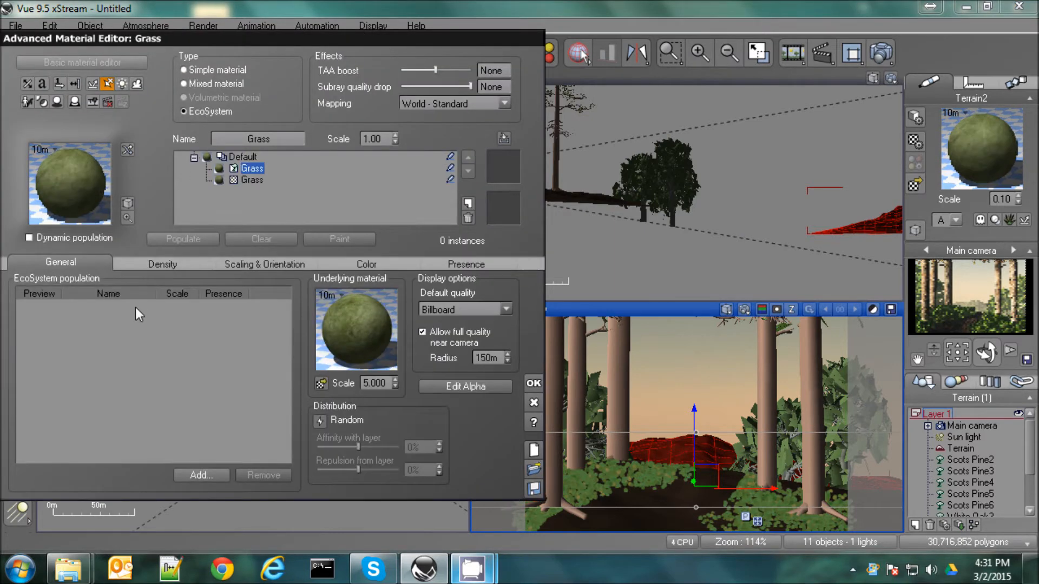
# Add the White Oak from the Trees collection to the Grass material's EcoSystem population
pyautogui.click(202, 474)
pyautogui.click(224, 501)
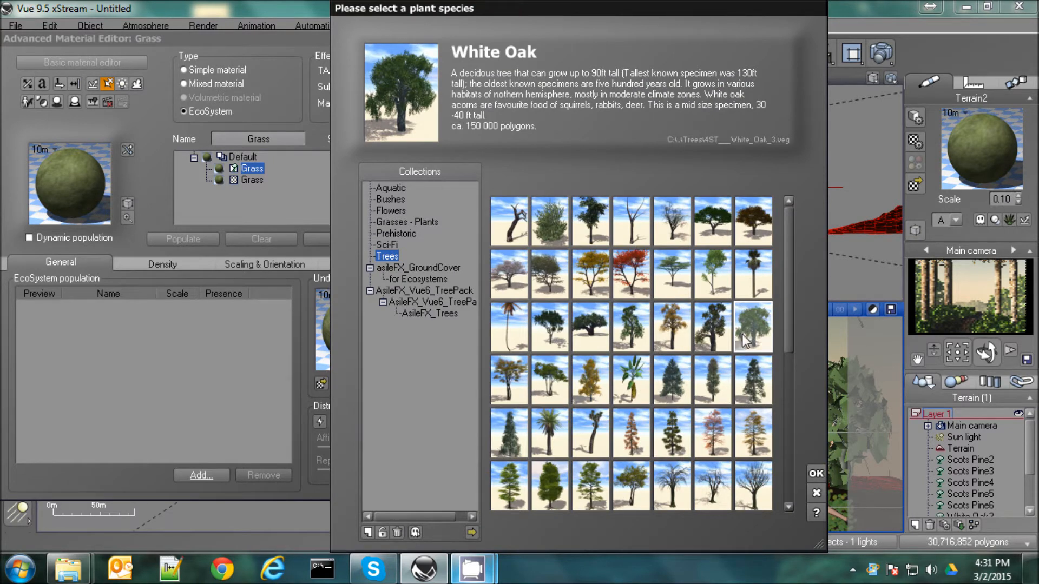
pyautogui.click(816, 473)
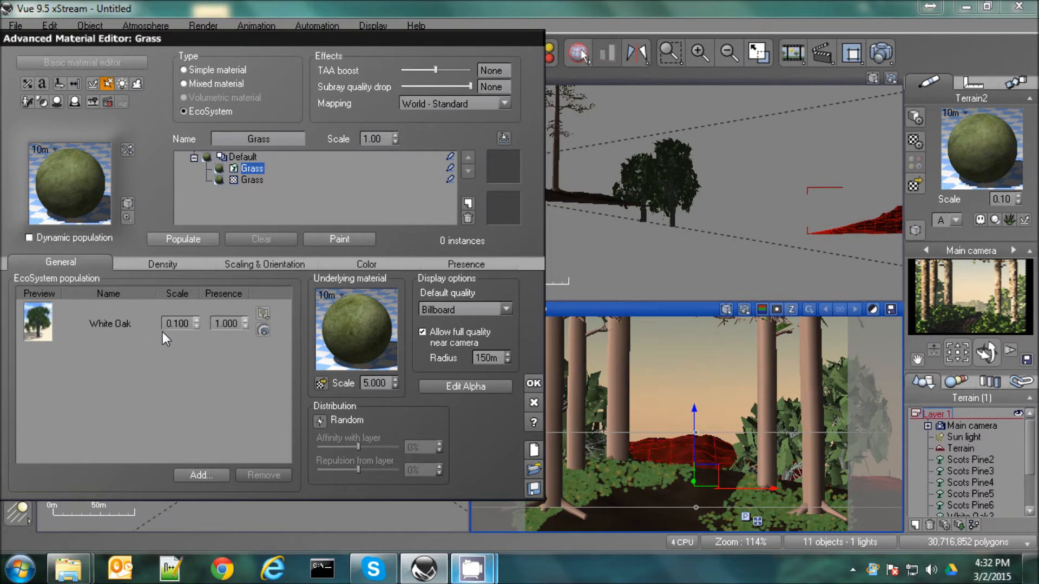
# Populate the background terrain with White Oaks at scale 1 and repopulate it at scale .22
pyautogui.write('1')
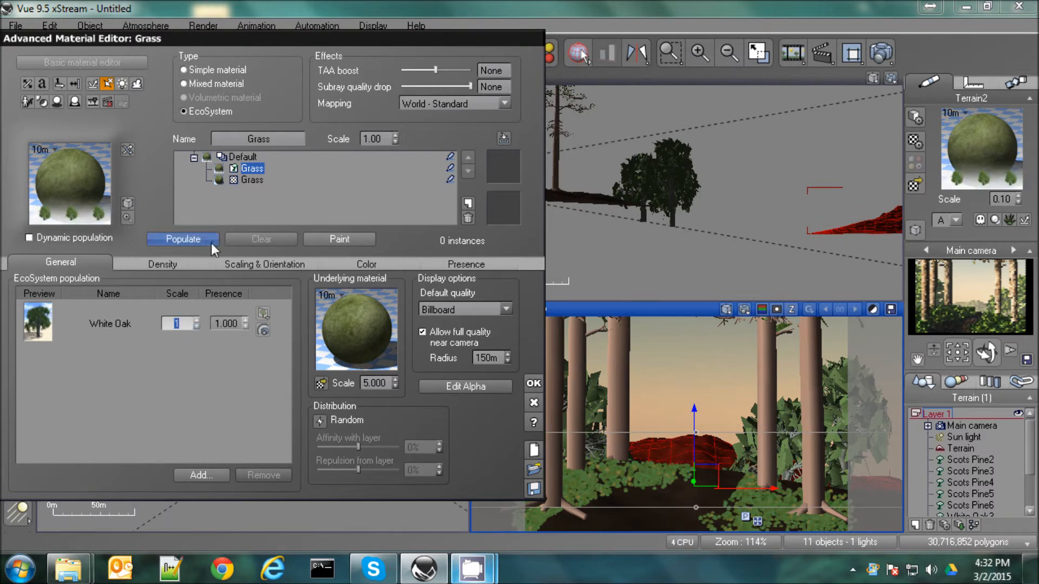
pyautogui.click(183, 238)
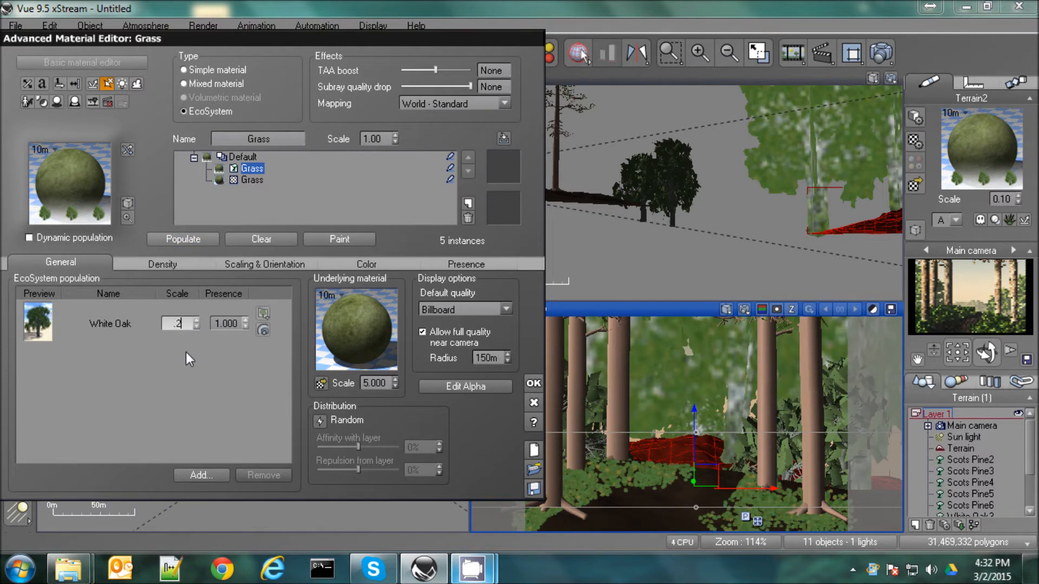
pyautogui.click(183, 238)
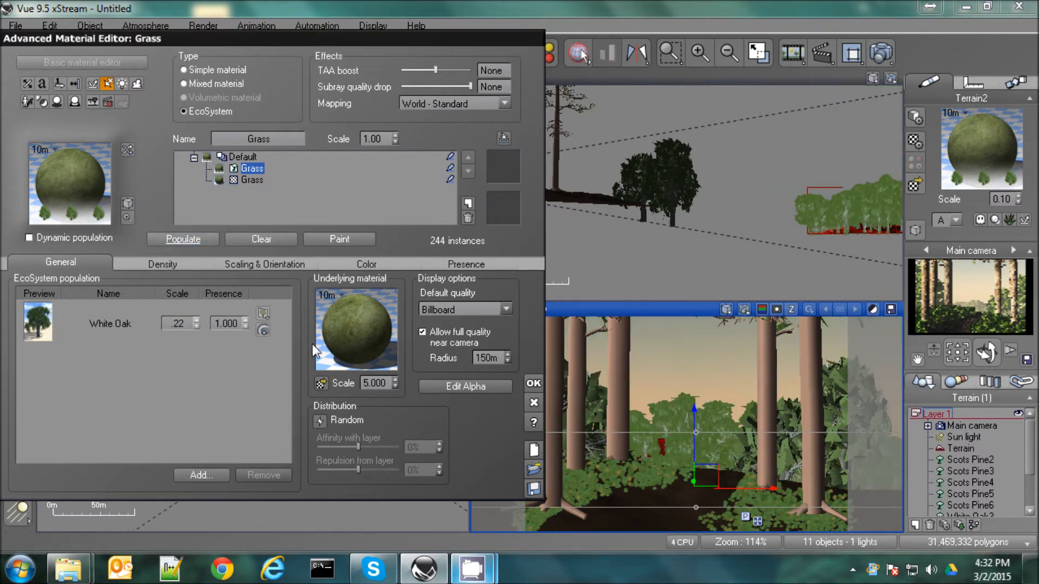
pyautogui.click(321, 383)
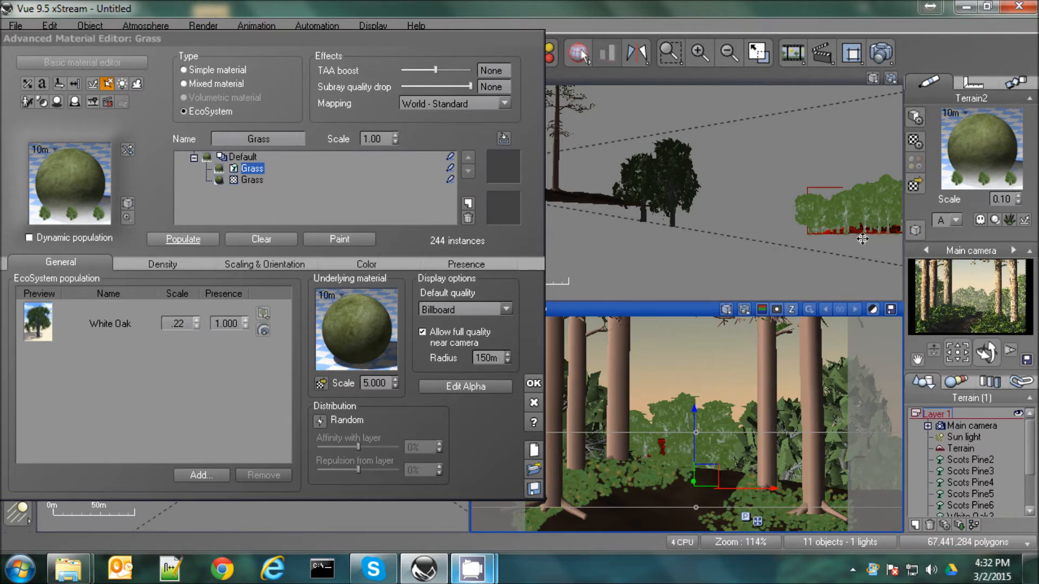
# Move the background terrain closer to the oaks and lower it slightly at the end of the path
pyautogui.moveTo(862, 239); pyautogui.dragTo(630, 250, button='right')
pyautogui.moveTo(771, 231); pyautogui.dragTo(947, 234)
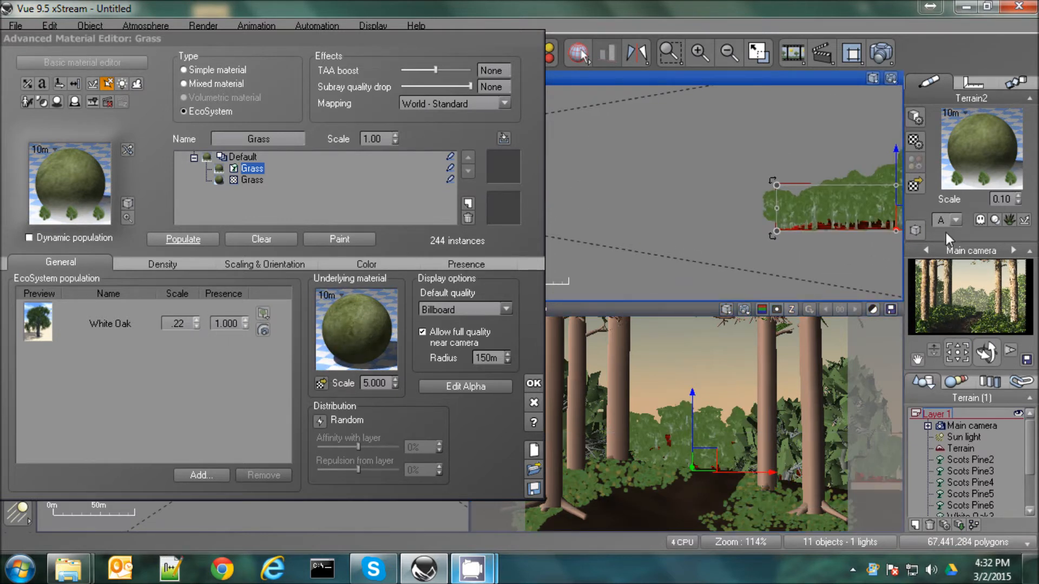
pyautogui.moveTo(714, 468); pyautogui.dragTo(723, 476)
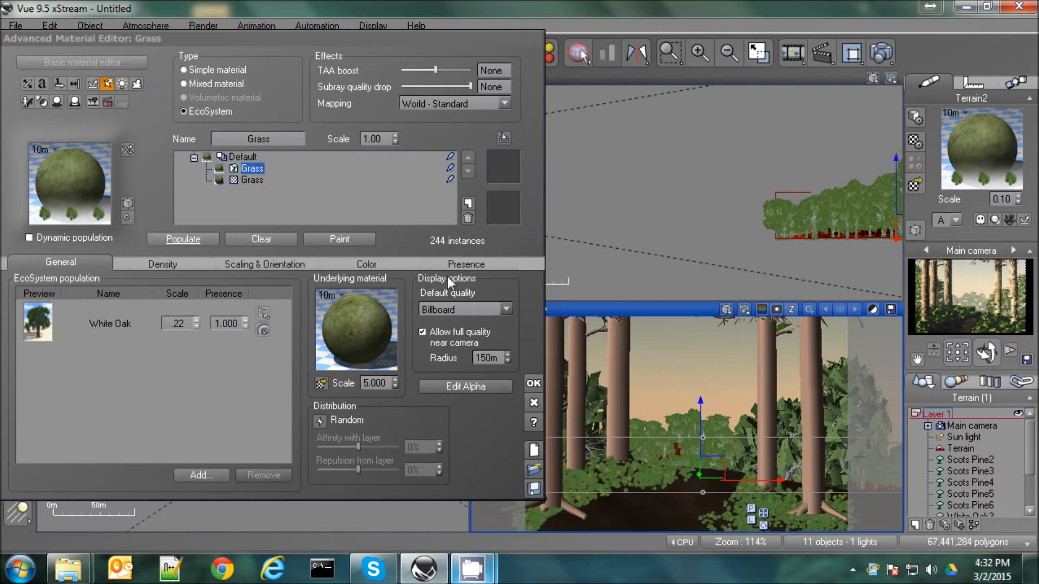
# Set the White Oak population scale to .1, repopulate the background terrain and check the camera preview
pyautogui.doubleClick(183, 323)
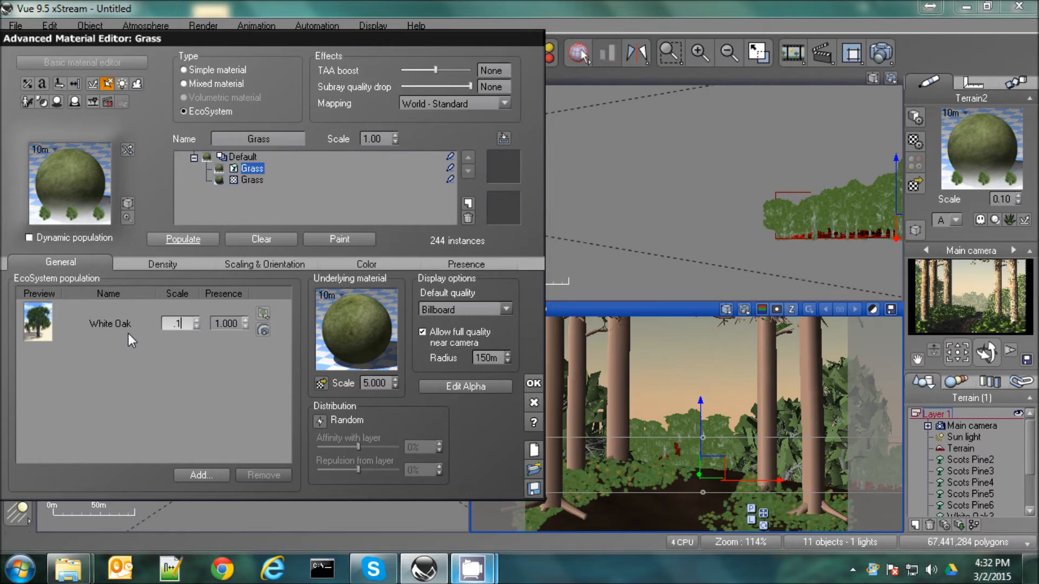
pyautogui.click(183, 238)
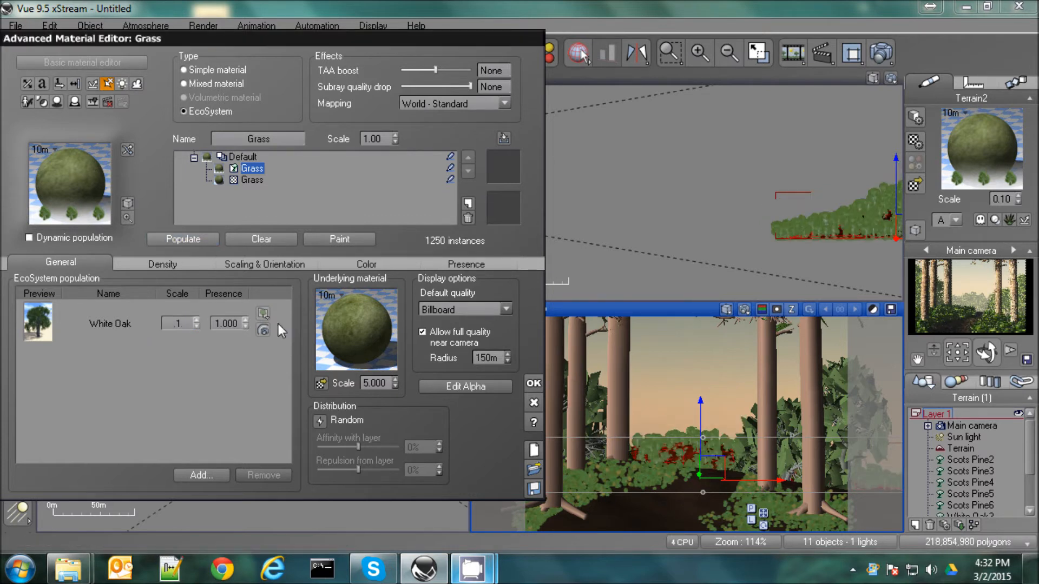
pyautogui.click(954, 282)
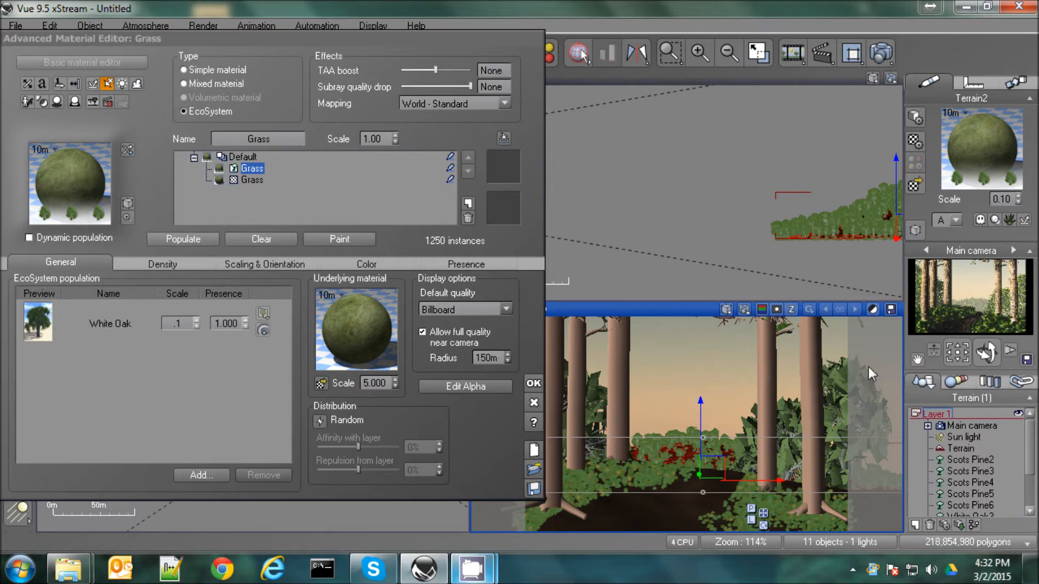
# Accept the material changes and move the background terrain closer to the camera, right behind the White Oaks
pyautogui.click(534, 384)
pyautogui.moveTo(874, 224); pyautogui.dragTo(731, 155)
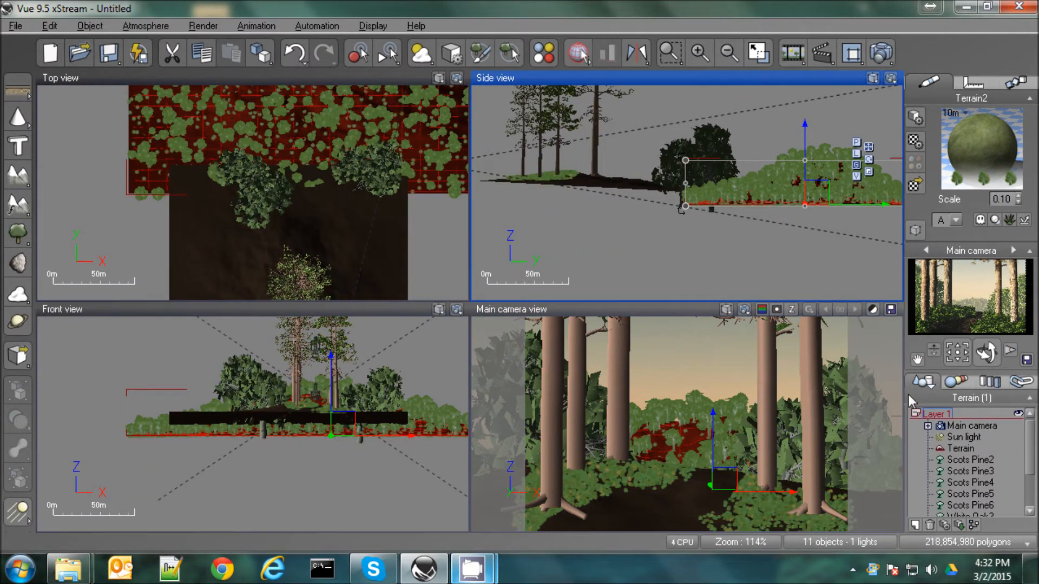
# Set the White Oak population scale to 0.7, open the density settings and repopulate the background terrain
pyautogui.doubleClick(997, 155)
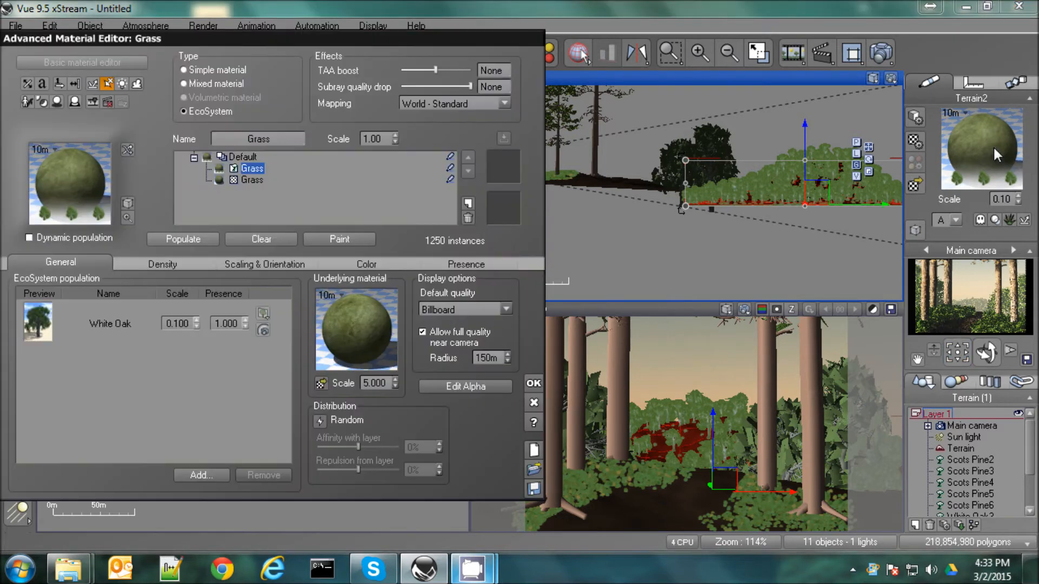
pyautogui.click(194, 321)
pyautogui.click(197, 320)
pyautogui.click(187, 240)
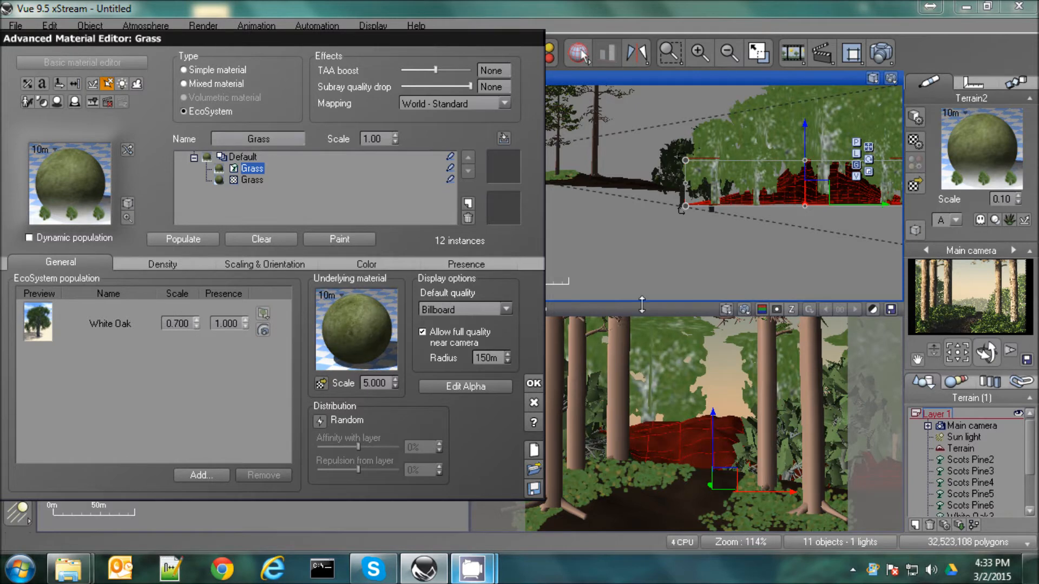
pyautogui.click(180, 263)
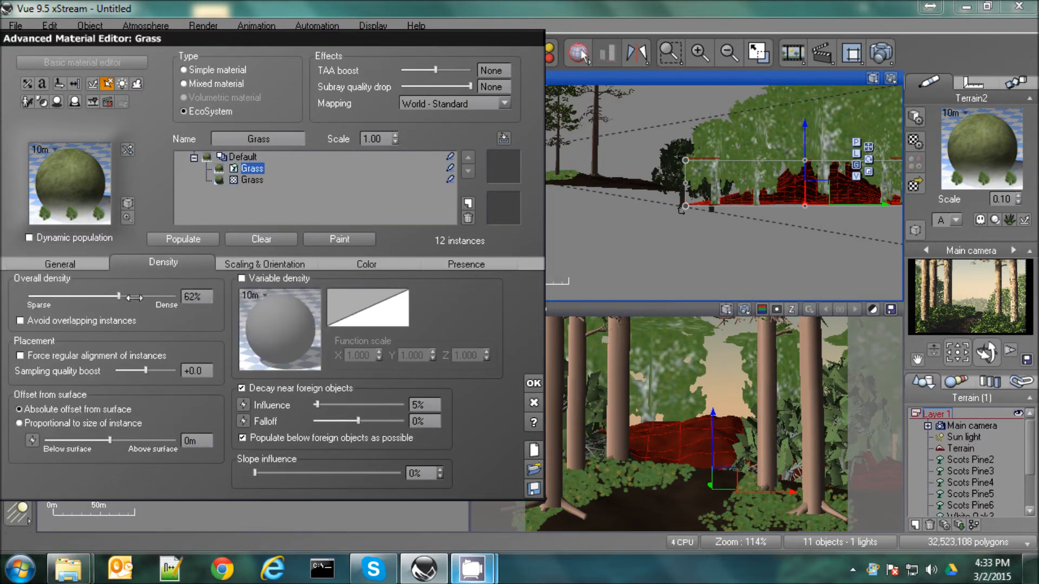
pyautogui.click(183, 238)
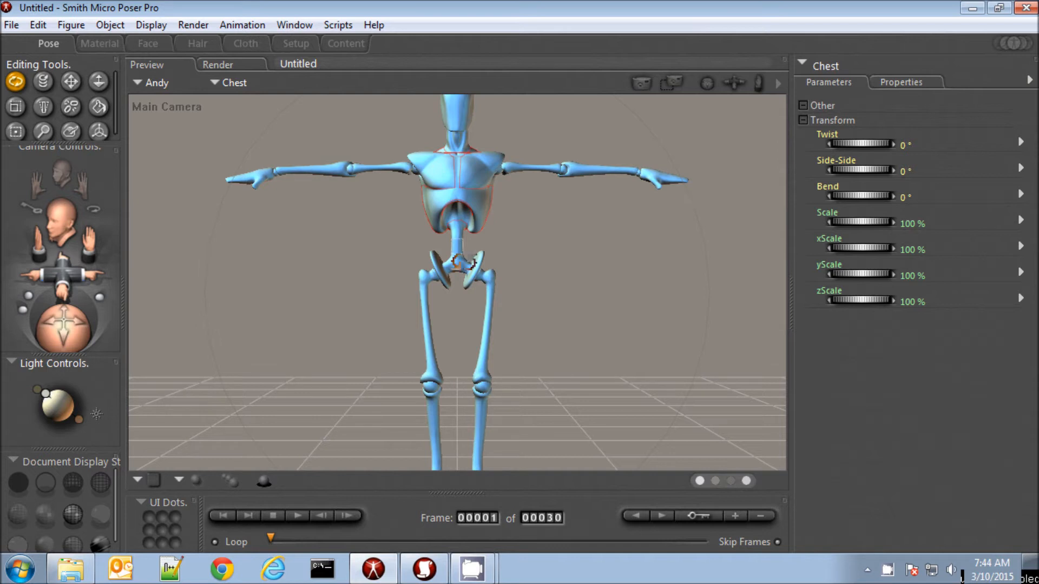
# Delete the Andy figure and load the Lynes Buck from the LynesDeer folder of the Animals library
pyautogui.press('Delete')
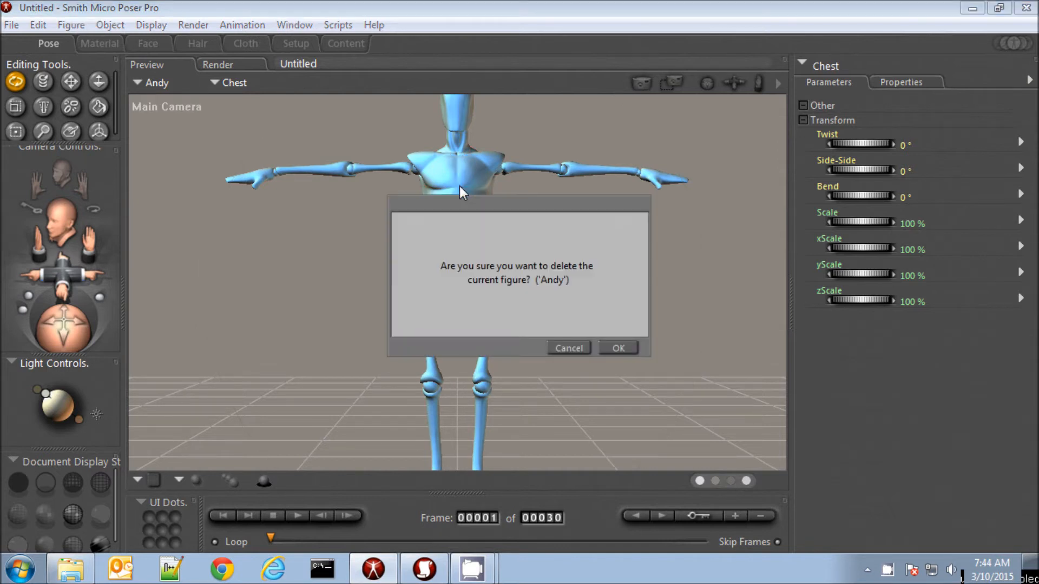
pyautogui.press('Return')
pyautogui.click(426, 578)
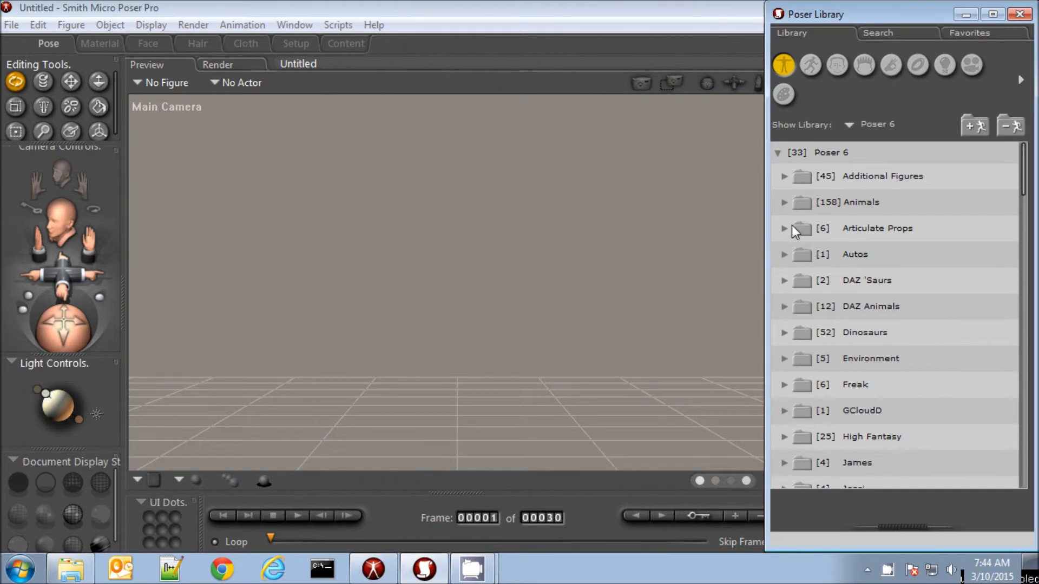
pyautogui.doubleClick(792, 203)
pyautogui.scroll(-3, 808, 308)
pyautogui.scroll(-4, 806, 332)
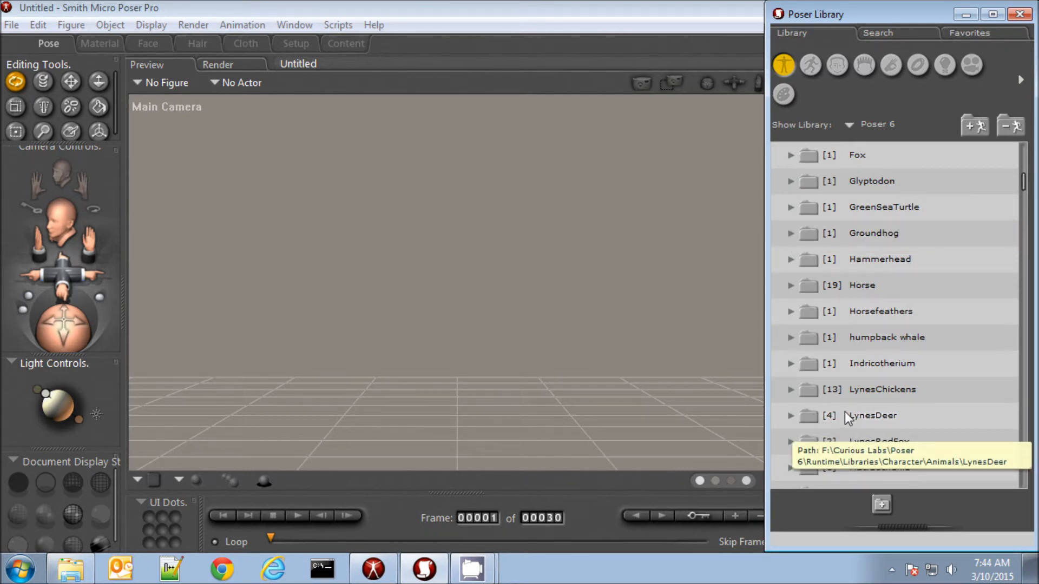
pyautogui.click(790, 417)
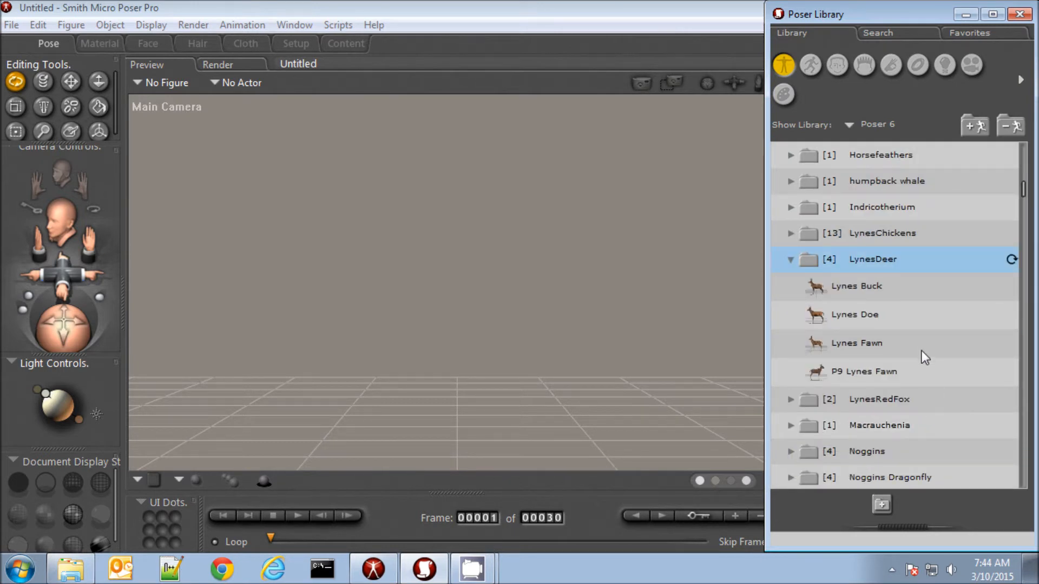
pyautogui.click(869, 290)
pyautogui.doubleClick(839, 318)
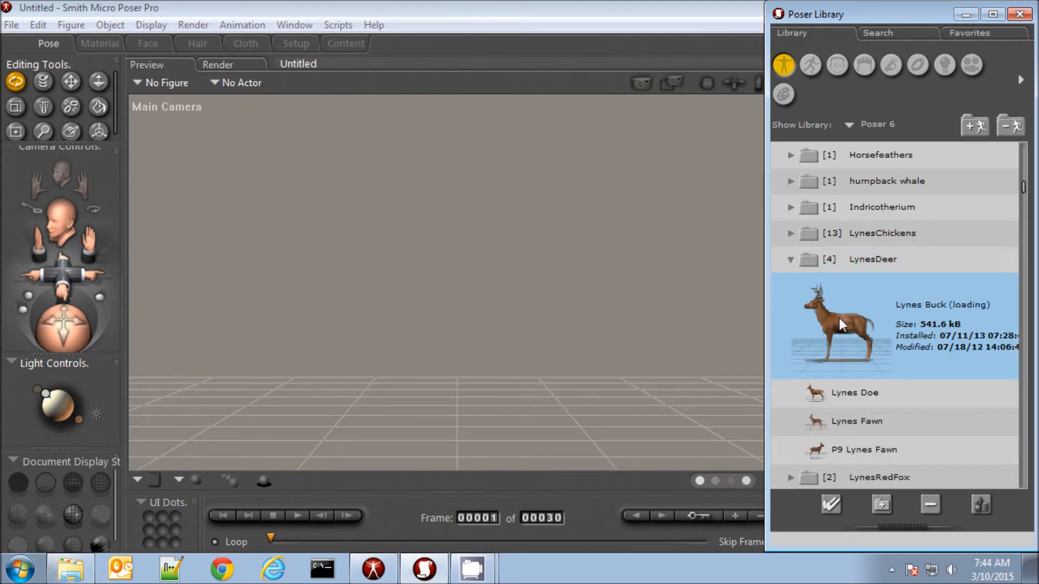
# Swing both of the buck's front legs backward, bending the left shoulder to about 7° and the right to about 9°, and adjust both wrists
pyautogui.moveTo(66, 290); pyautogui.dragTo(54, 298)
pyautogui.moveTo(50, 336); pyautogui.dragTo(56, 325)
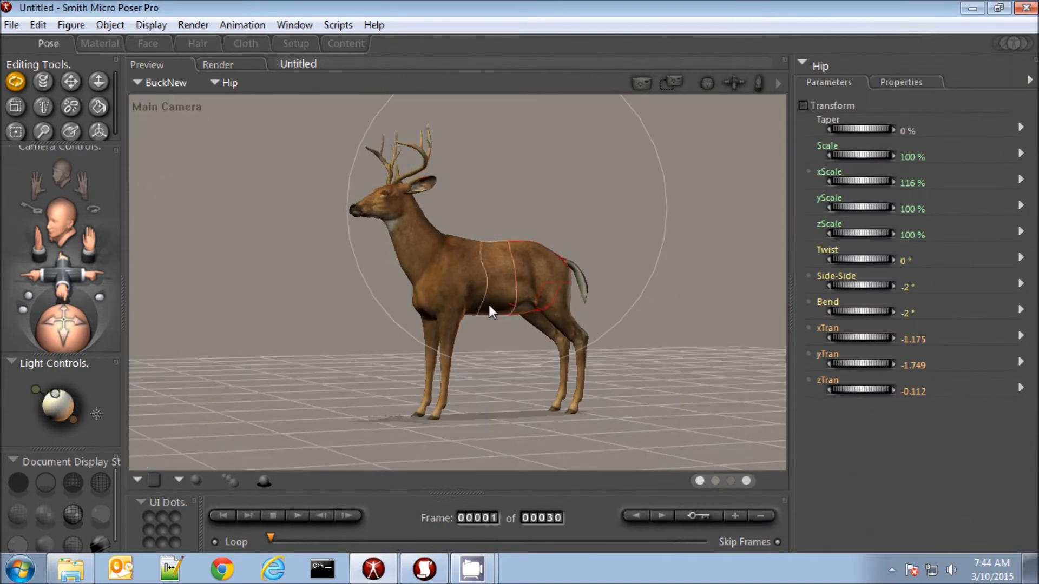
pyautogui.click(459, 307)
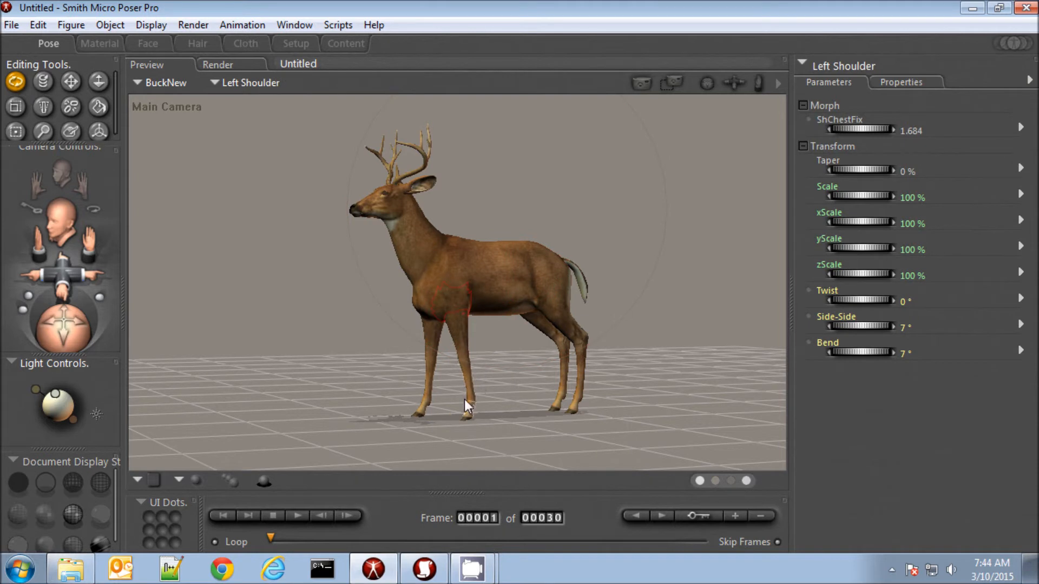
pyautogui.click(463, 415)
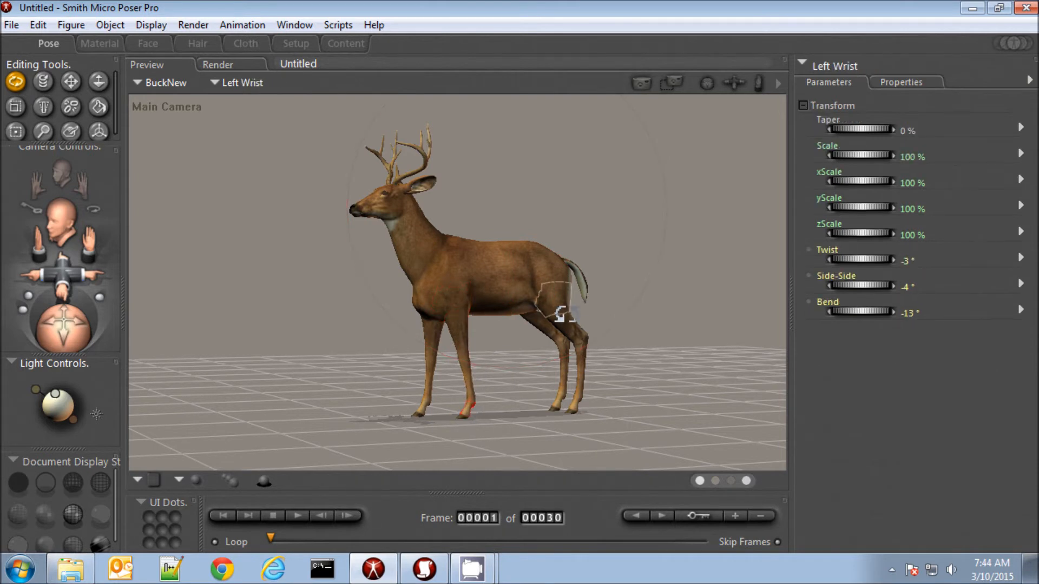
pyautogui.click(441, 320)
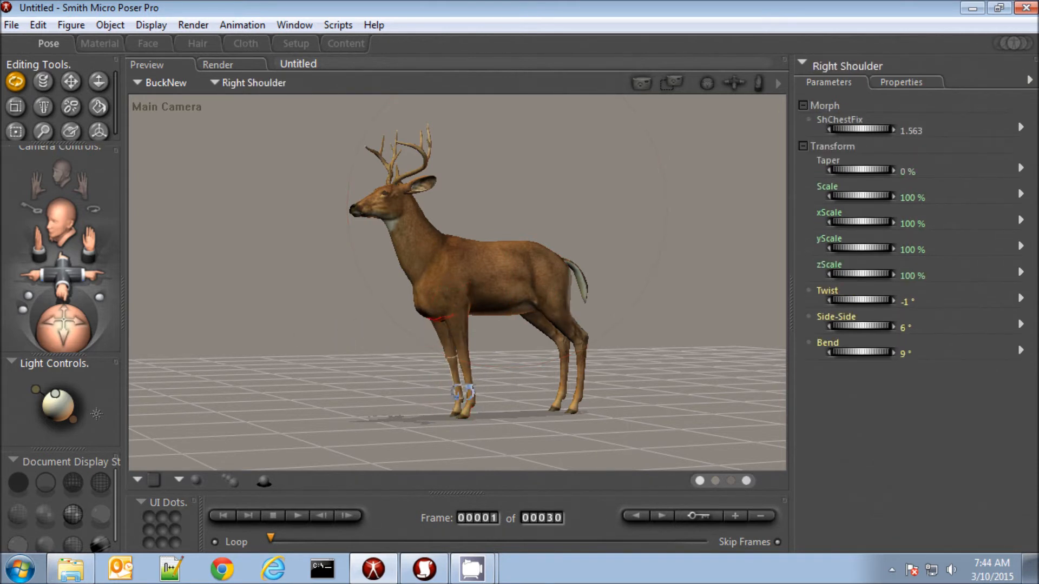
pyautogui.click(460, 411)
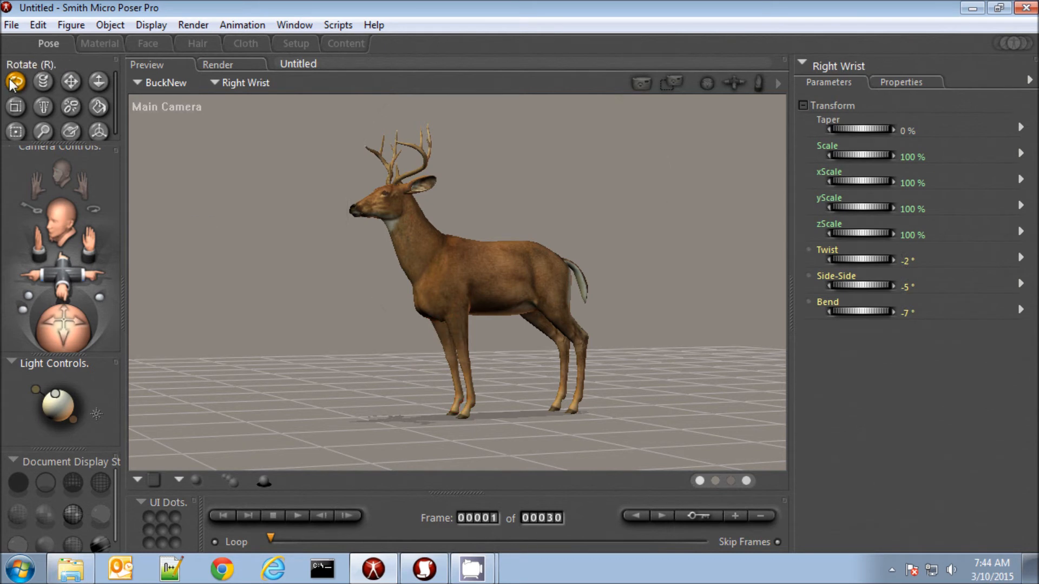
# Check the buck's inverse kinematics settings and move its right hind foot forward with the Translate tool
pyautogui.click(554, 315)
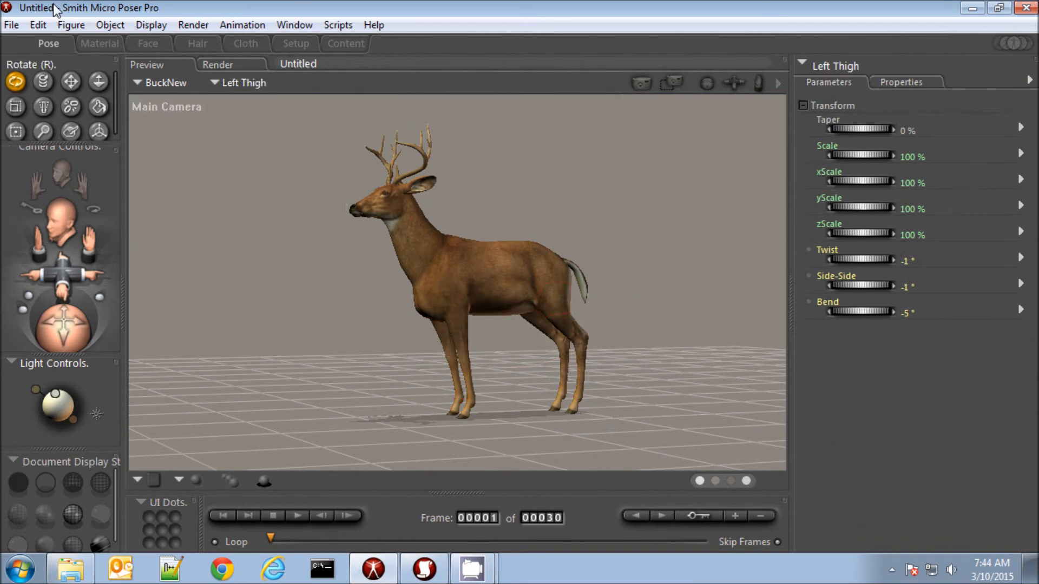
pyautogui.click(71, 25)
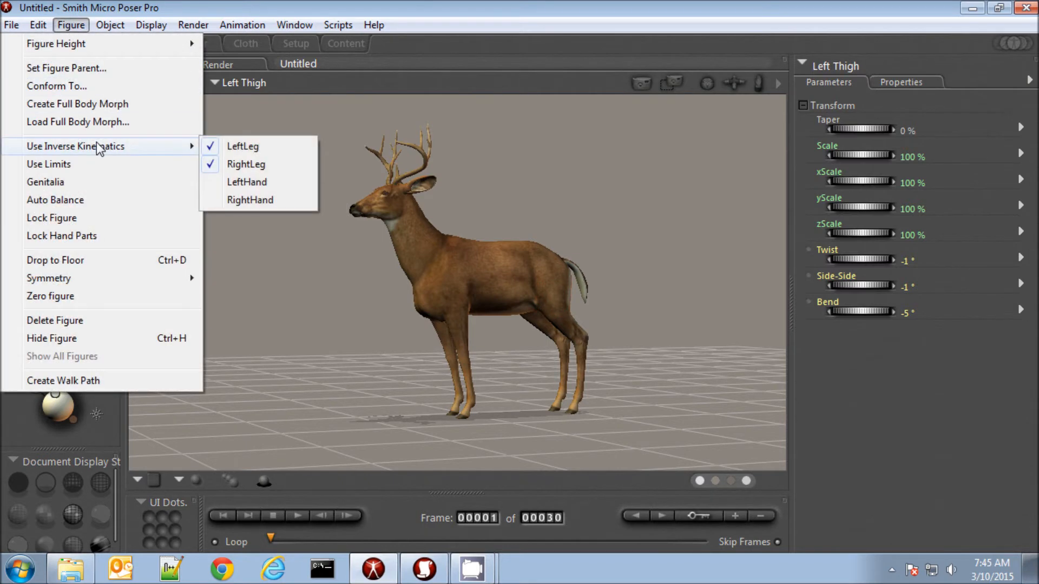
pyautogui.click(80, 25)
pyautogui.moveTo(33, 323); pyautogui.dragTo(54, 323)
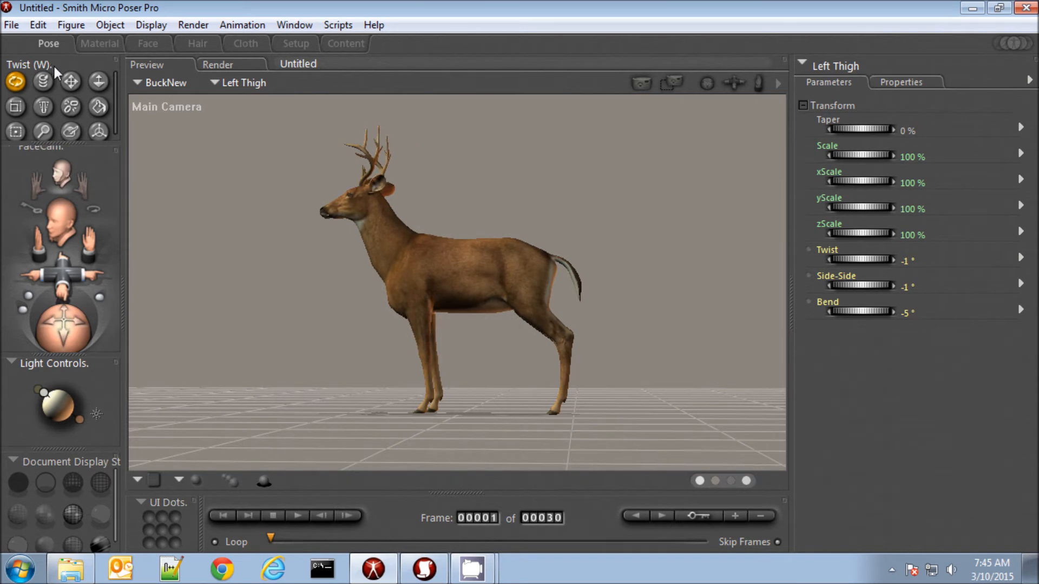
pyautogui.click(76, 86)
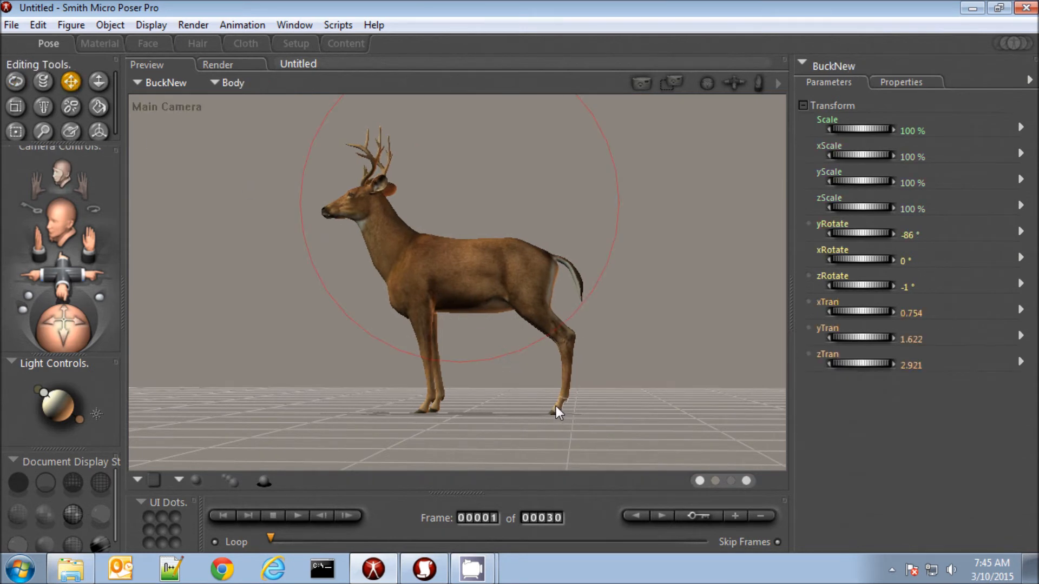
pyautogui.moveTo(556, 408); pyautogui.dragTo(506, 411)
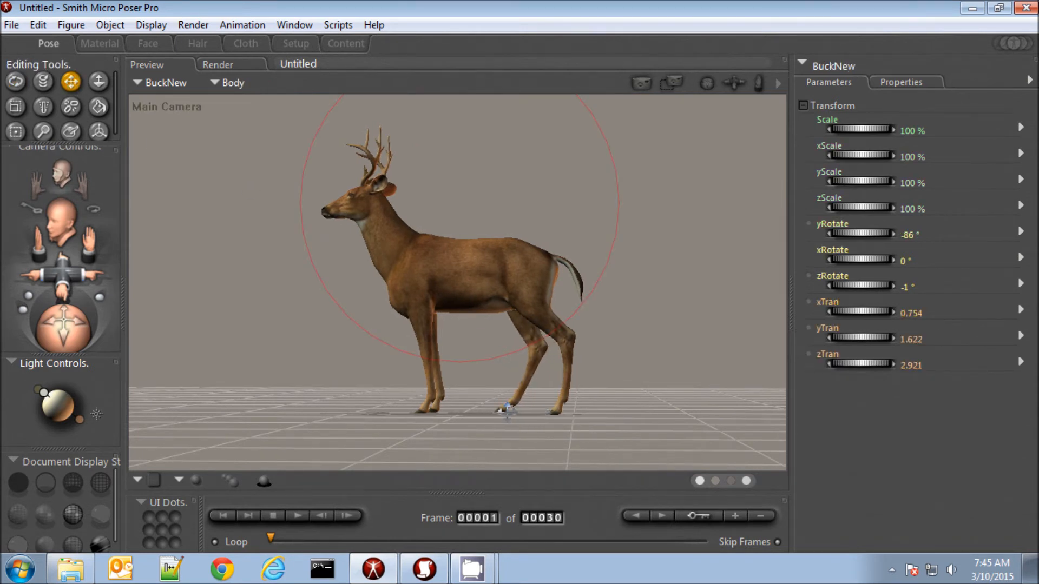
# Adjust the tail slightly and turn the buck's mid neck to Twist 9°, Side-Side 17° and Bend 6°
pyautogui.click(567, 264)
pyautogui.click(398, 239)
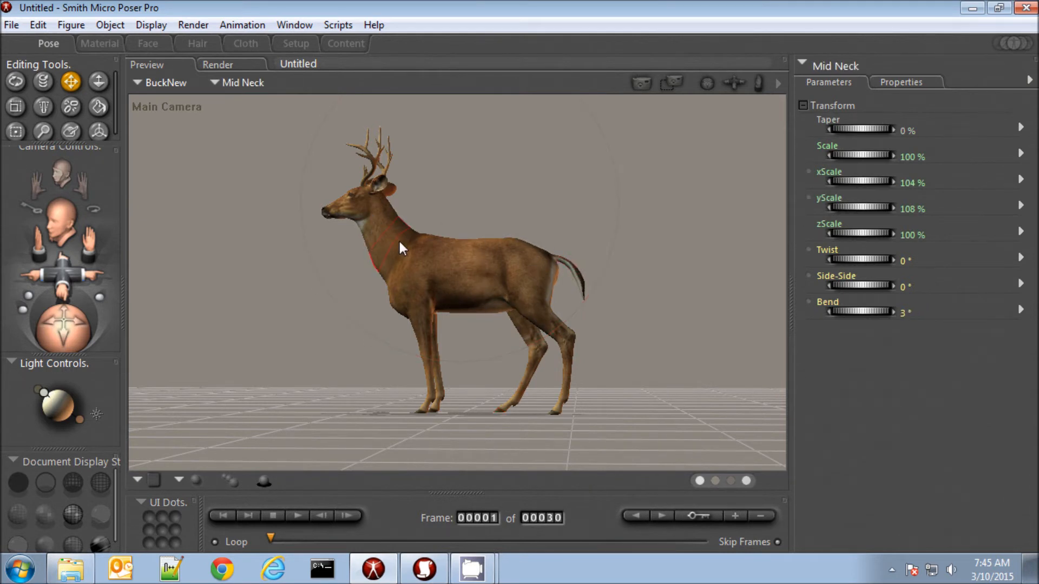
pyautogui.moveTo(849, 290); pyautogui.dragTo(842, 307)
pyautogui.moveTo(846, 261); pyautogui.dragTo(852, 258)
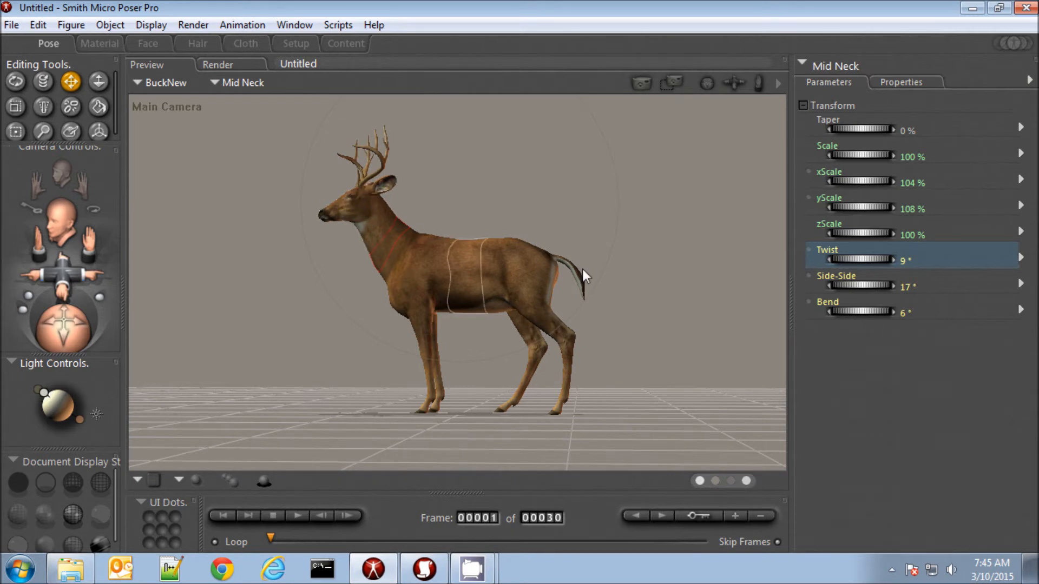
# Turn the buck's upper neck toward the viewer with Twist 26° and Side-Side 11°
pyautogui.click(365, 221)
pyautogui.moveTo(840, 285); pyautogui.dragTo(868, 261)
pyautogui.moveTo(61, 324); pyautogui.dragTo(76, 319)
pyautogui.moveTo(849, 284); pyautogui.dragTo(844, 284)
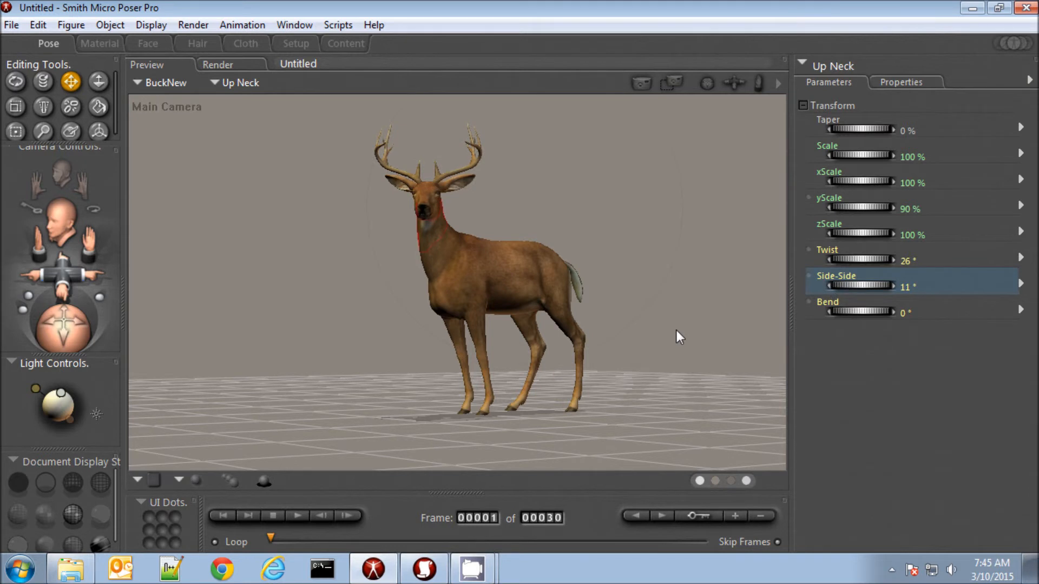
# Refine the left front leg by rotating the left shoulder to about 3° Bend and adjusting the left hand
pyautogui.moveTo(476, 313); pyautogui.dragTo(475, 320)
pyautogui.click(475, 320)
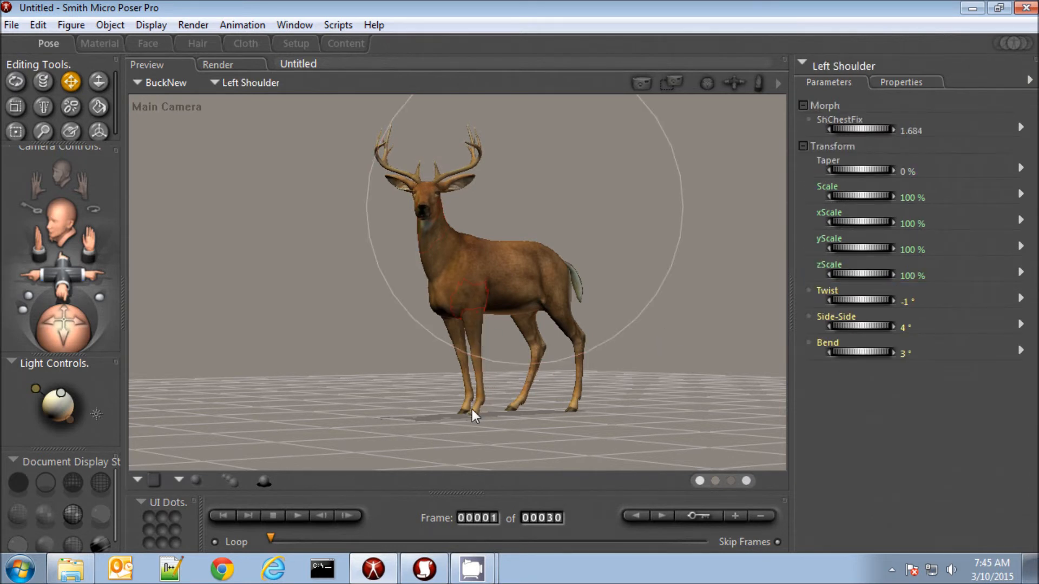
pyautogui.click(471, 414)
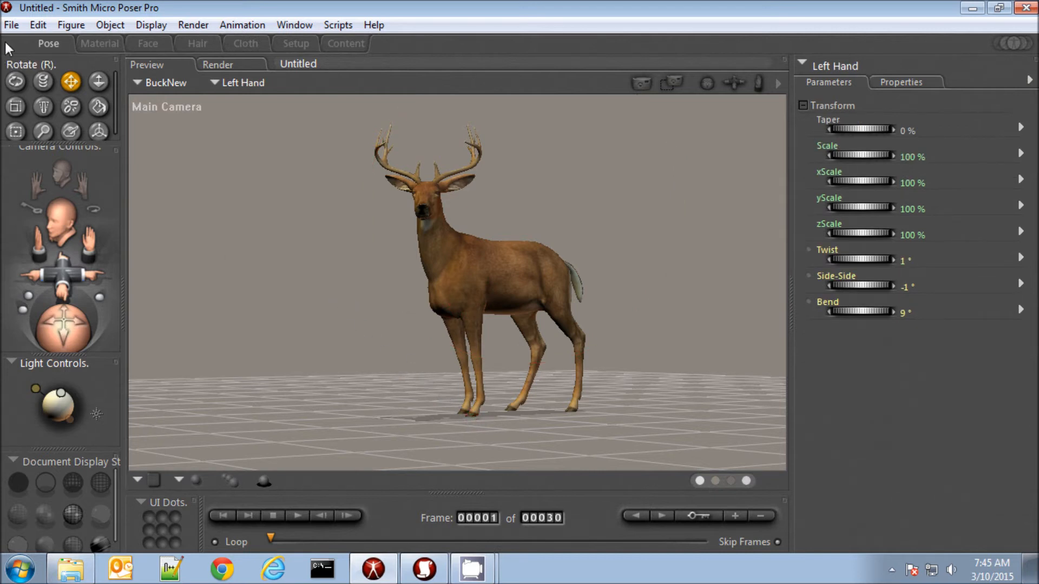
# Save the posed buck as a Poser scene file named deer on the Desktop
pyautogui.click(12, 24)
pyautogui.click(63, 140)
pyautogui.moveTo(240, 204); pyautogui.dragTo(241, 85)
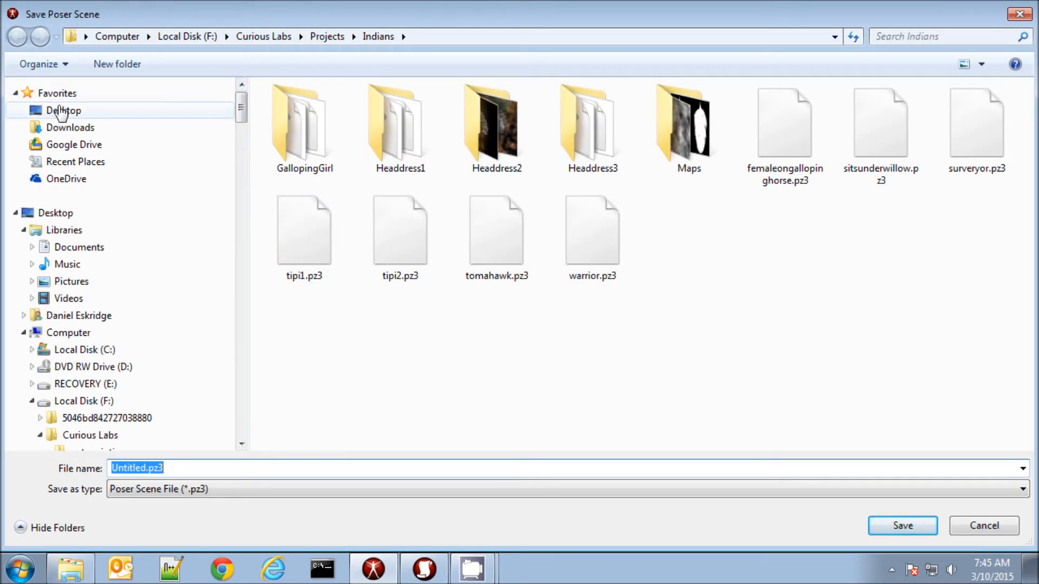
pyautogui.click(59, 111)
pyautogui.click(130, 469)
pyautogui.write('deer')
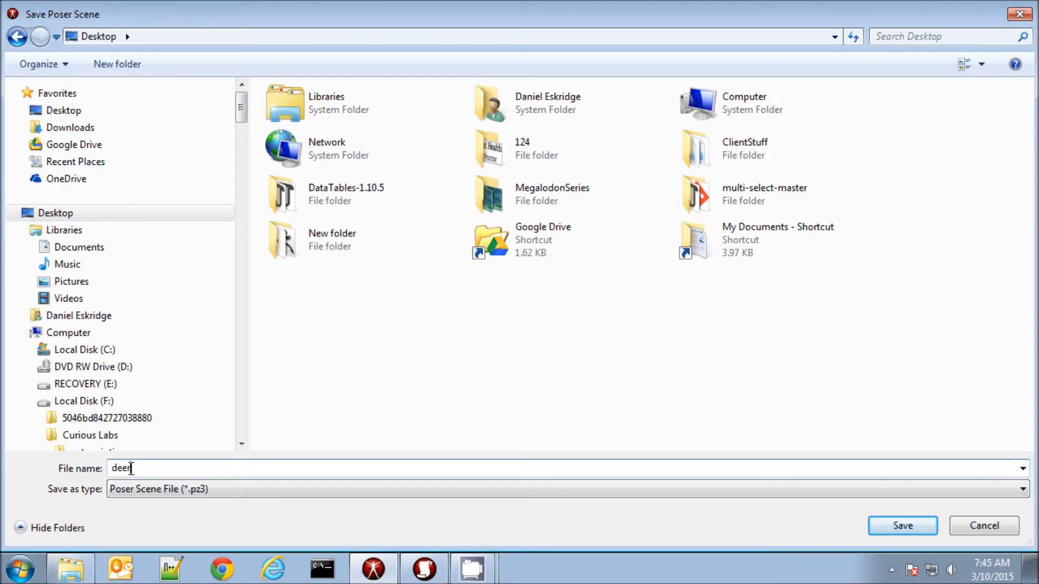
pyautogui.press('Return')
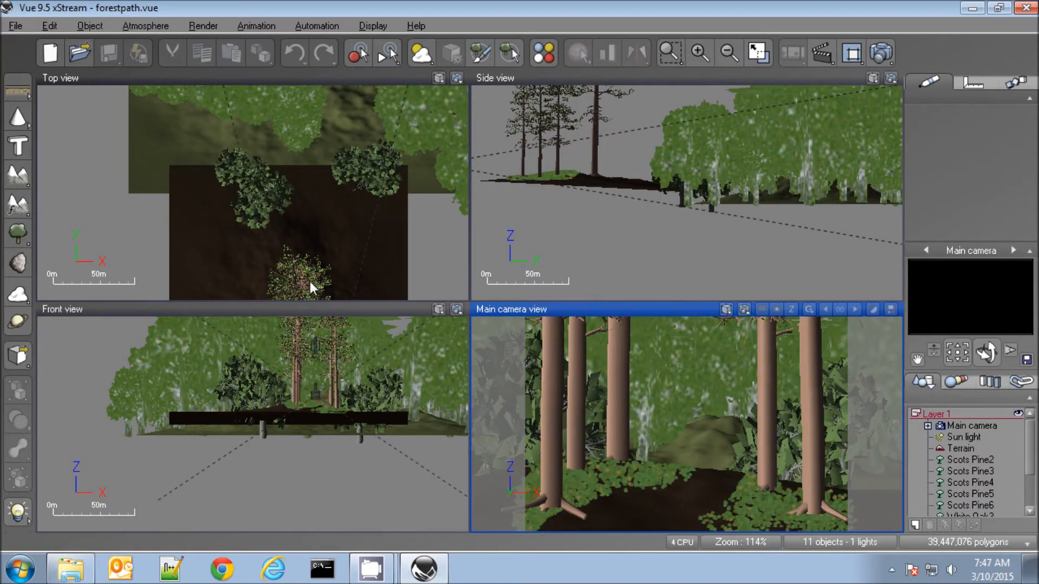
# Switch to Vue and try to load deer.pz3 from the Desktop as an object in the forest path scene
pyautogui.click(20, 358)
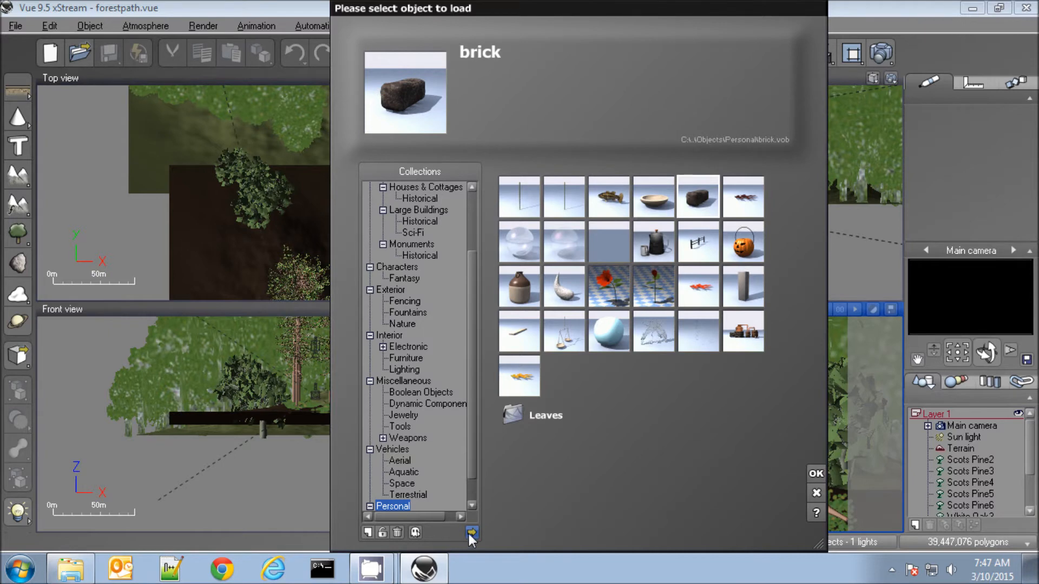
pyautogui.click(473, 533)
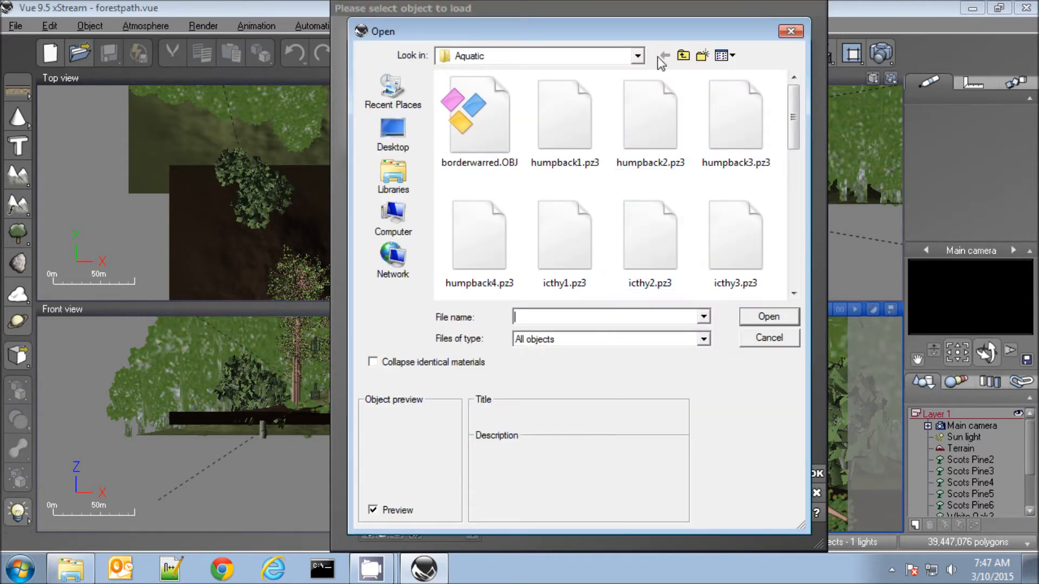
pyautogui.click(683, 56)
pyautogui.click(684, 55)
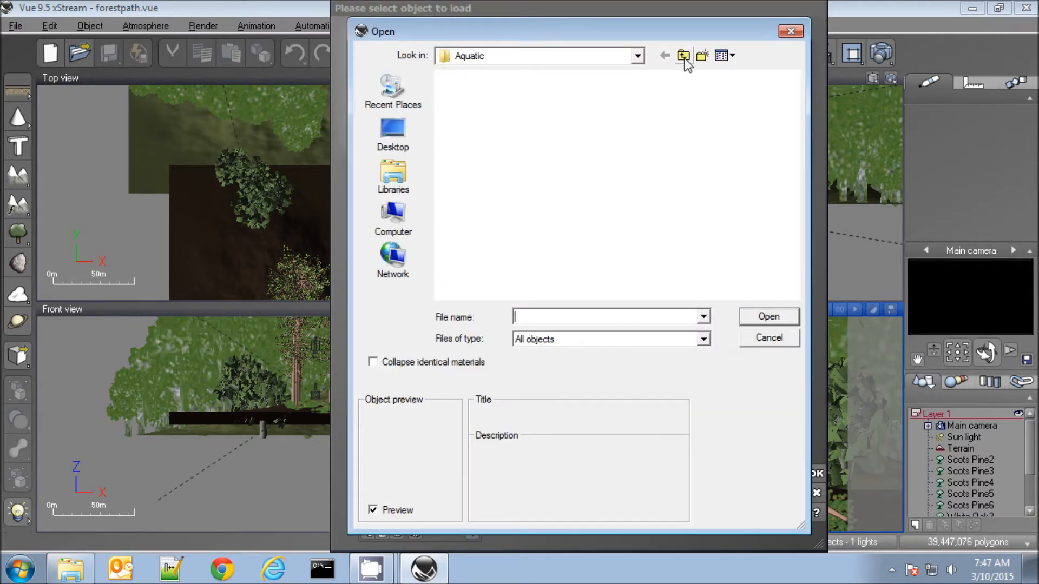
pyautogui.click(683, 55)
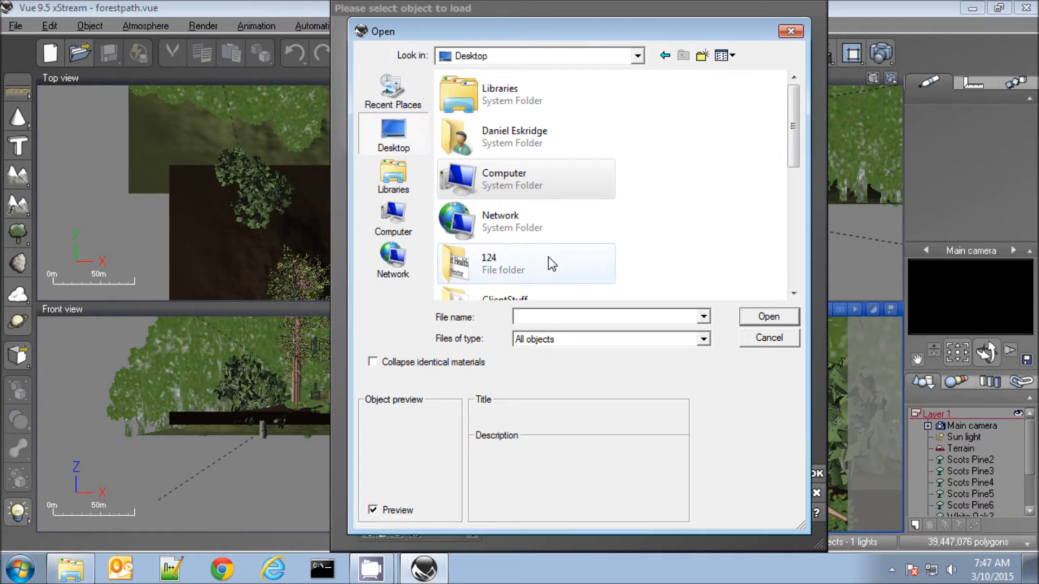
pyautogui.moveTo(794, 157); pyautogui.dragTo(764, 277)
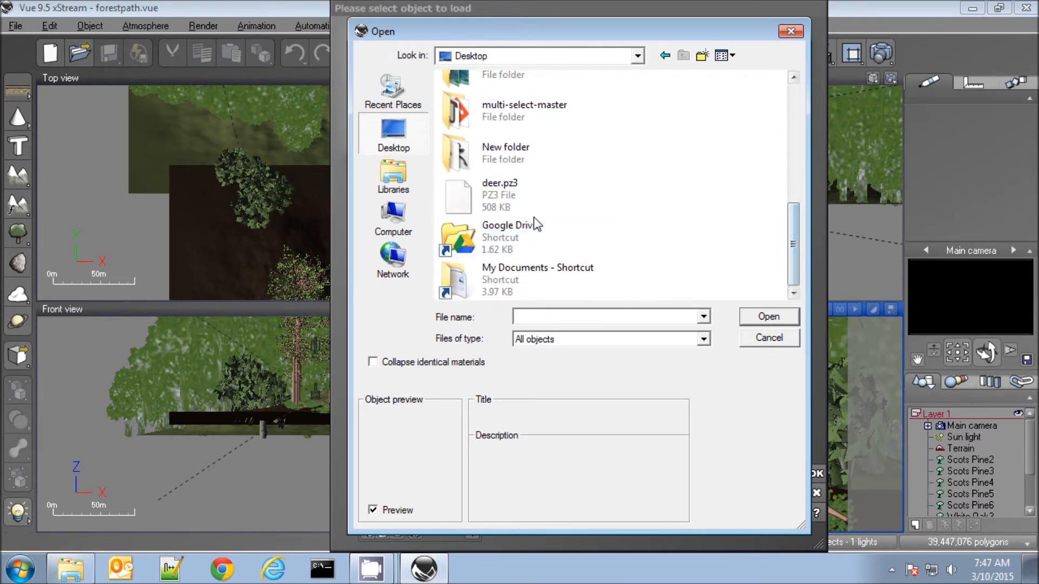
pyautogui.doubleClick(485, 193)
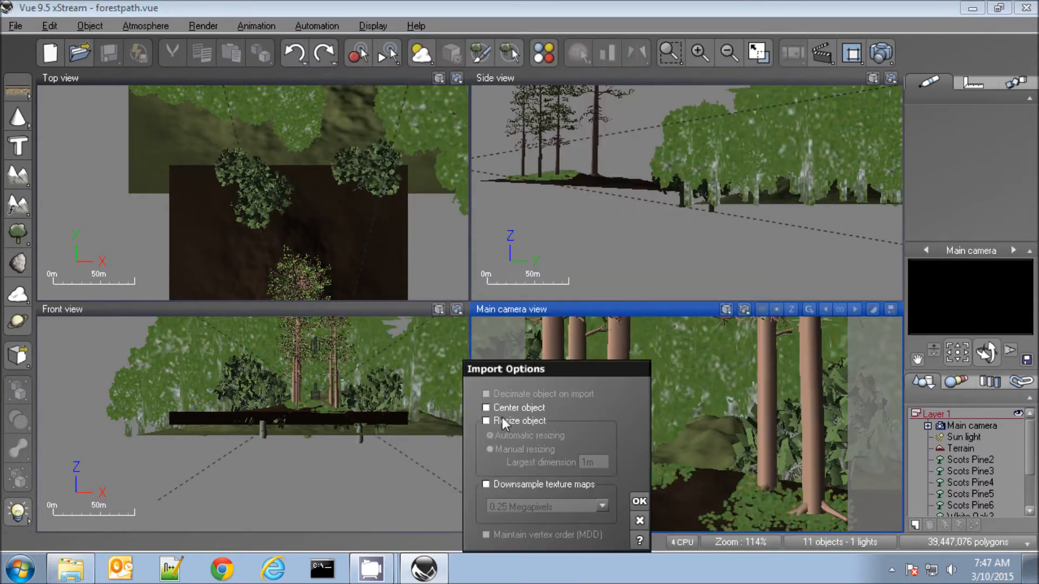
pyautogui.moveTo(514, 366); pyautogui.dragTo(437, 242)
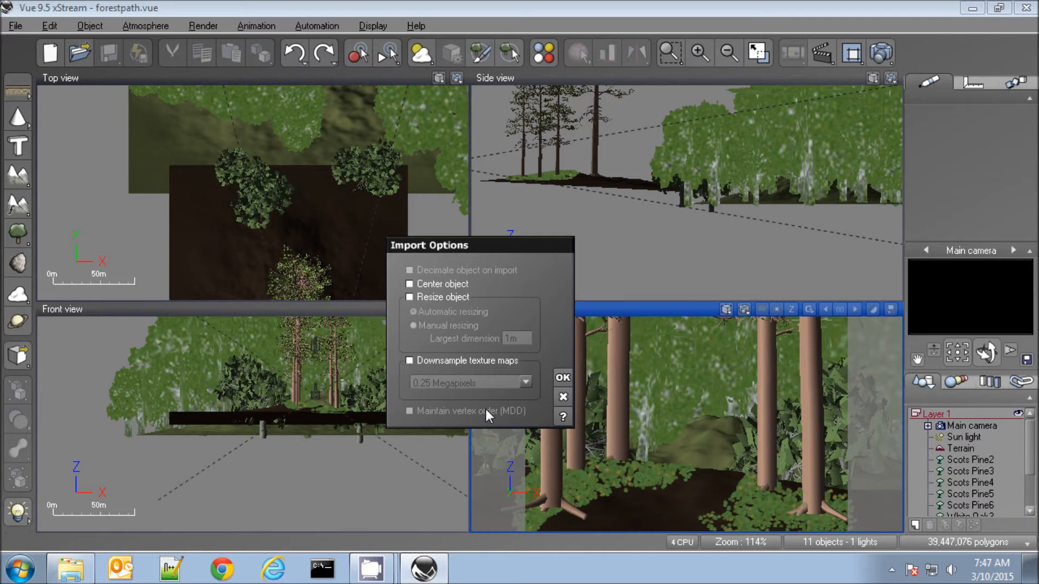
pyautogui.click(563, 399)
# Check the Poser import configuration in the program options, examining the SDK version and the Poser application file path
pyautogui.click(16, 27)
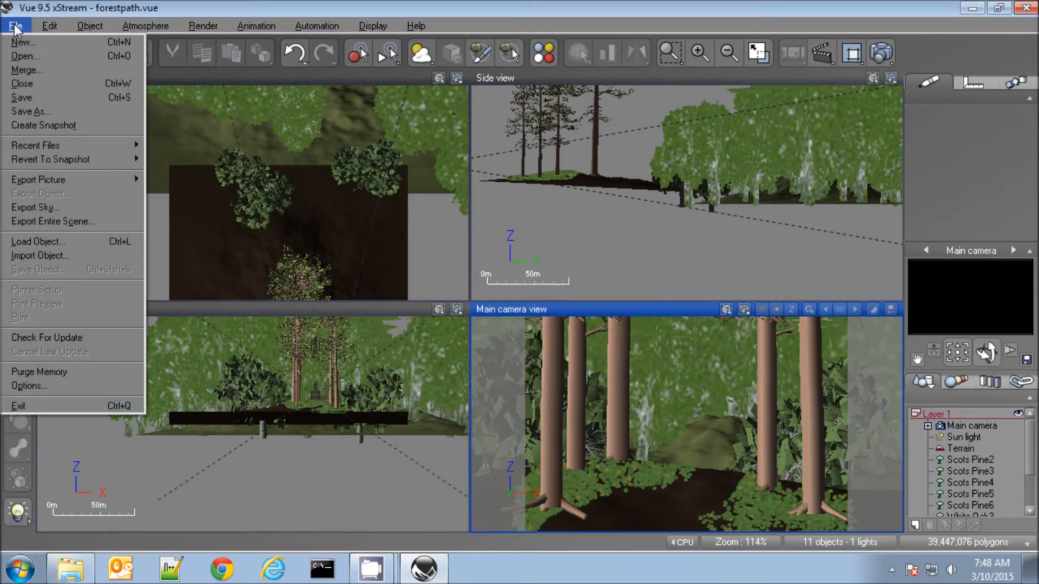
pyautogui.click(25, 386)
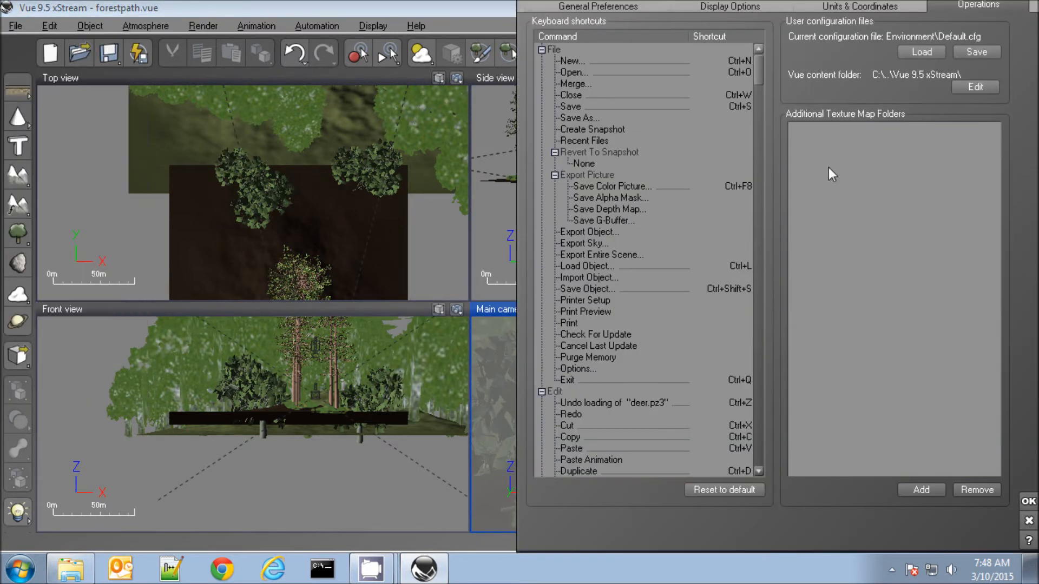
pyautogui.click(795, 7)
pyautogui.click(595, 6)
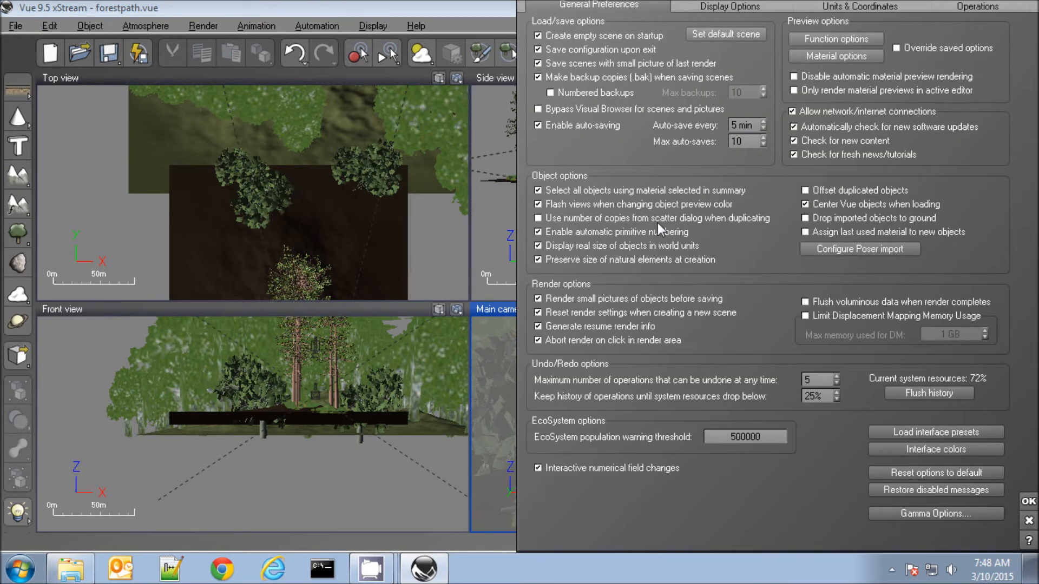
pyautogui.click(859, 250)
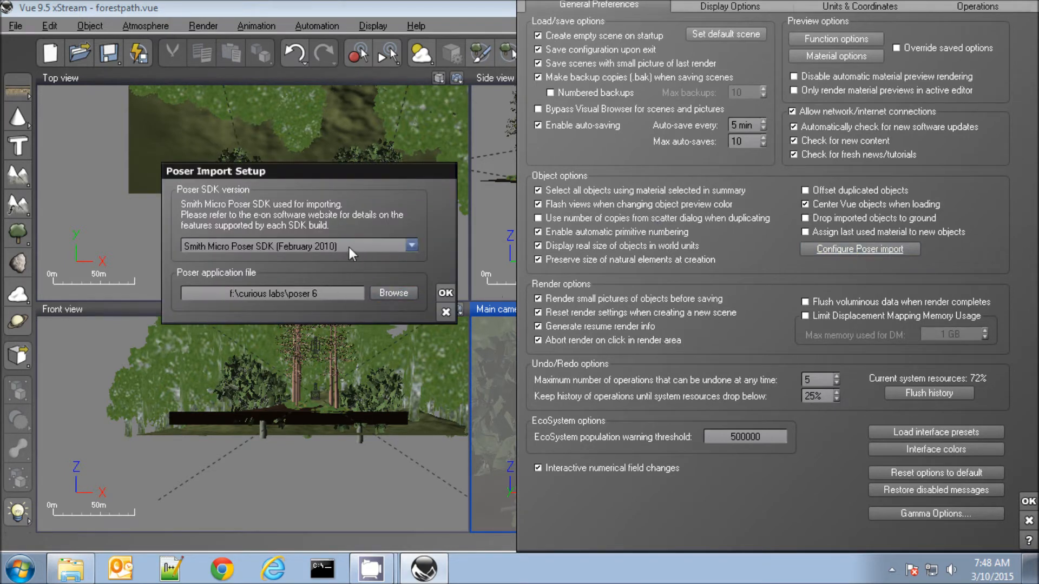
pyautogui.click(327, 295)
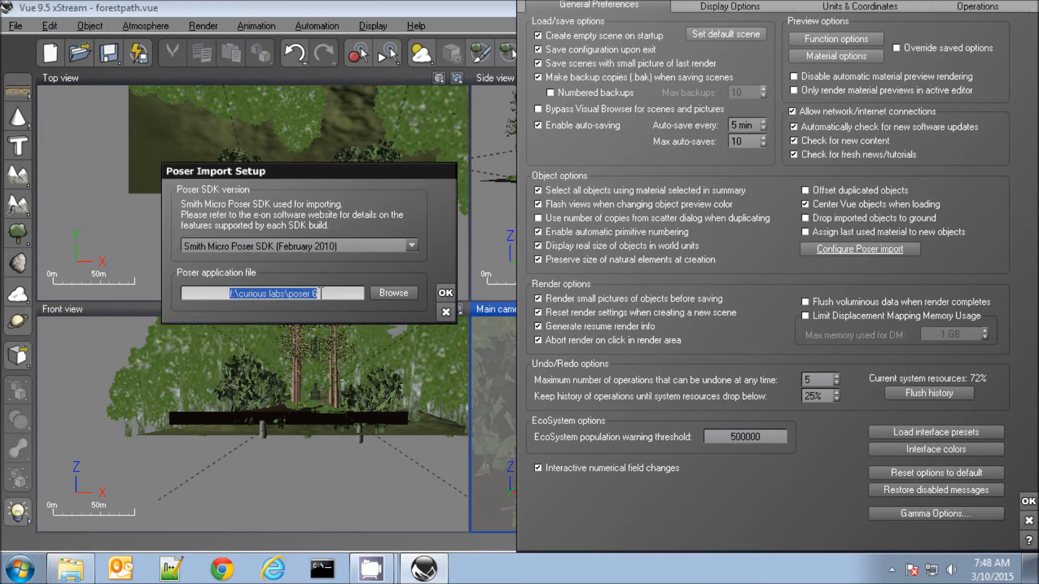
pyautogui.click(321, 294)
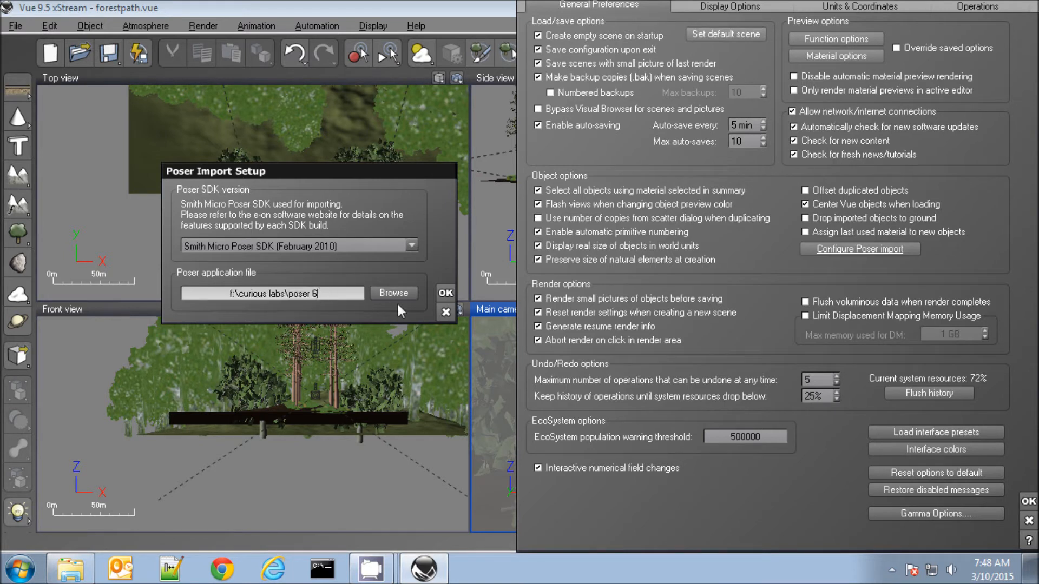
pyautogui.click(445, 313)
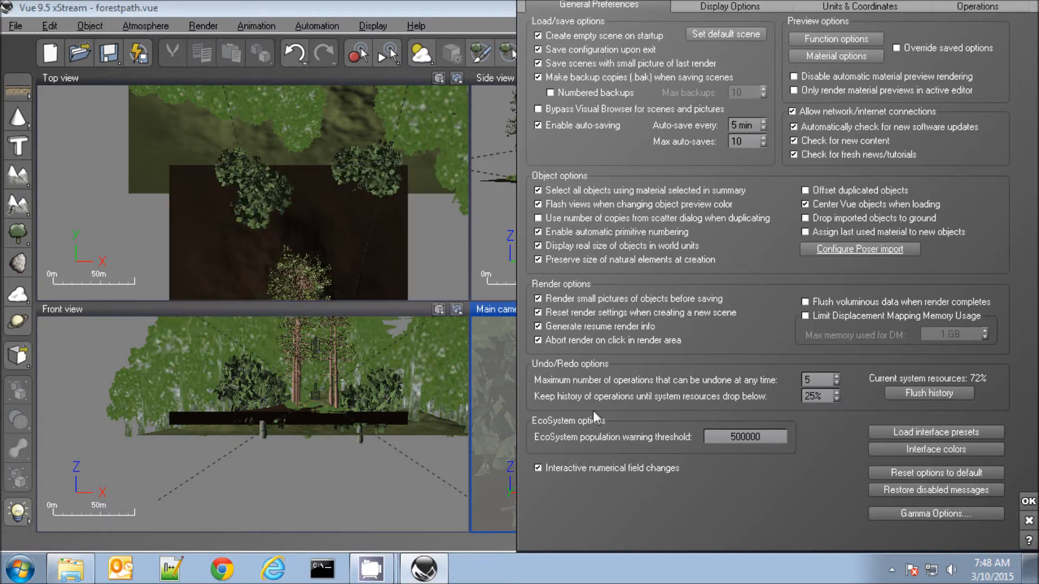
pyautogui.click(1028, 521)
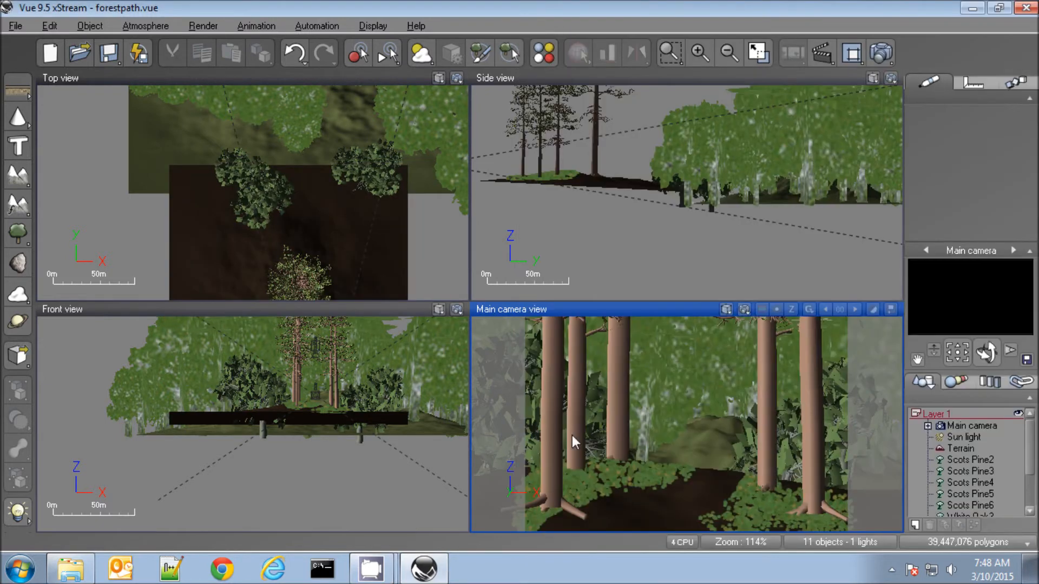
# Load deer.pz3 from the Desktop with the default import options, importing a single frame from the Poser animation
pyautogui.click(17, 357)
pyautogui.click(472, 532)
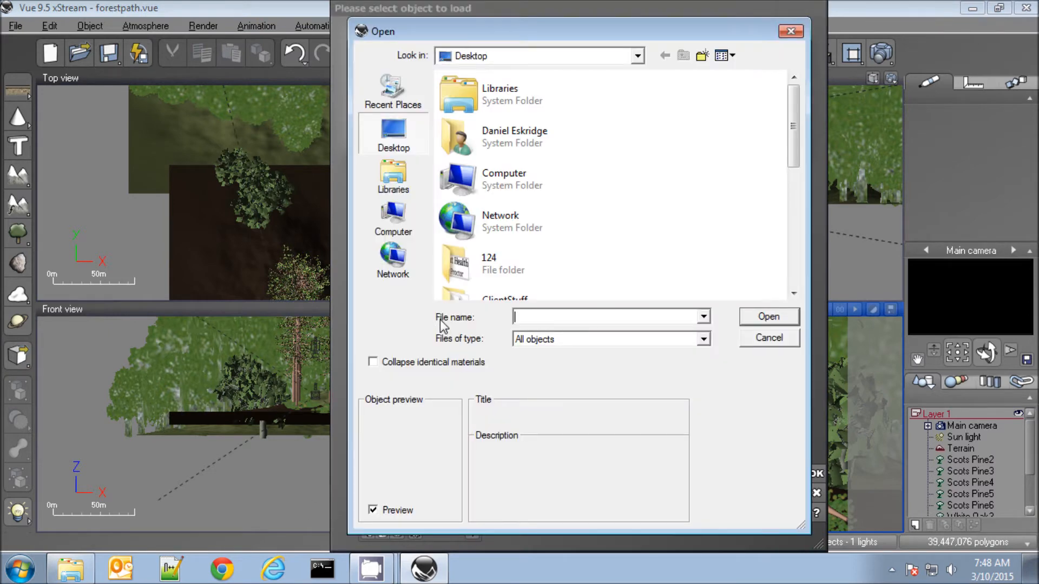
pyautogui.click(794, 268)
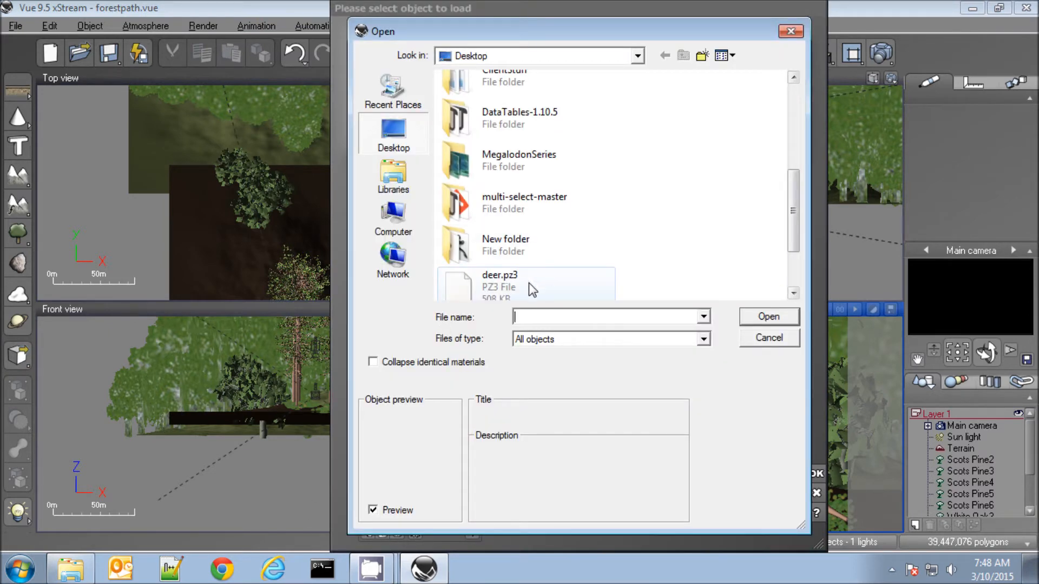
pyautogui.doubleClick(485, 281)
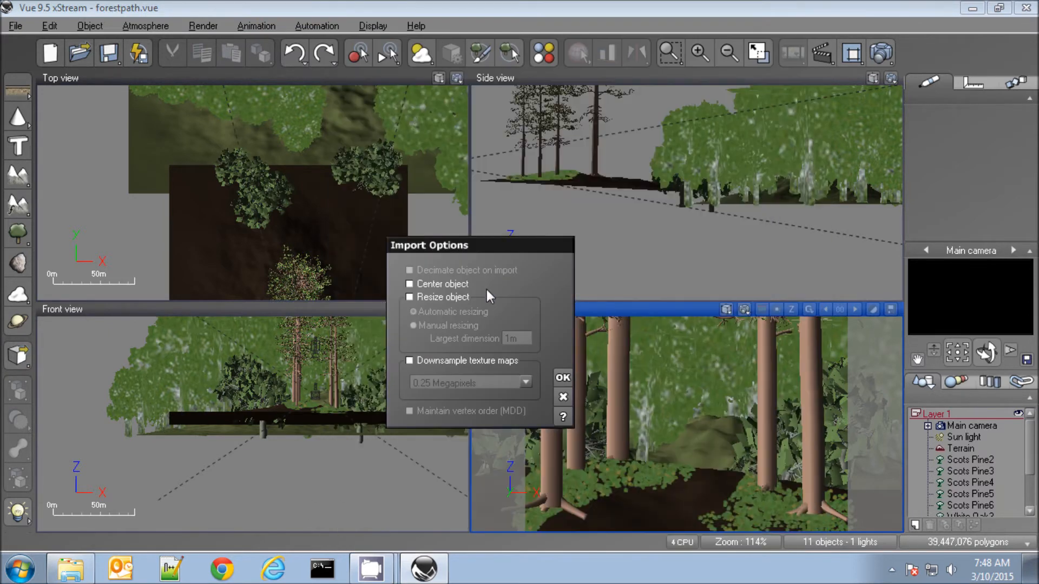
pyautogui.click(563, 378)
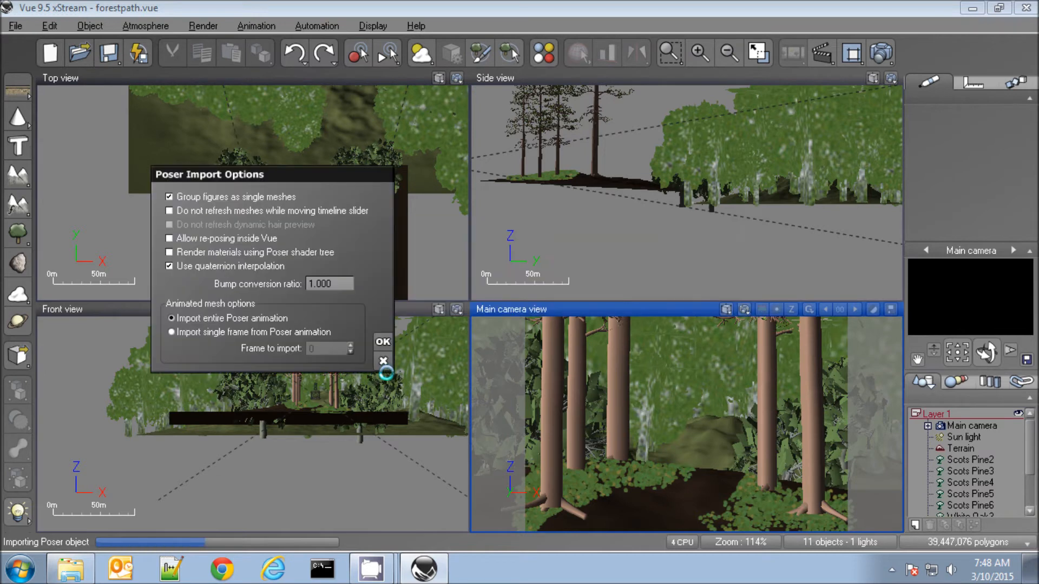
pyautogui.click(268, 330)
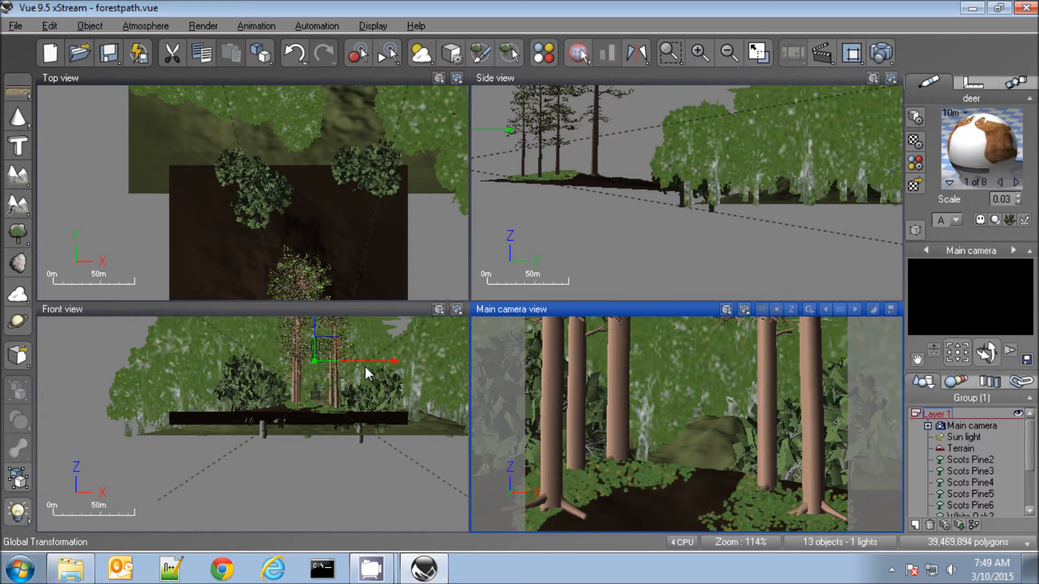
# Move the deer in the side view to among the pines and lower it to the ground at the path
pyautogui.moveTo(591, 204); pyautogui.dragTo(658, 241, button='right')
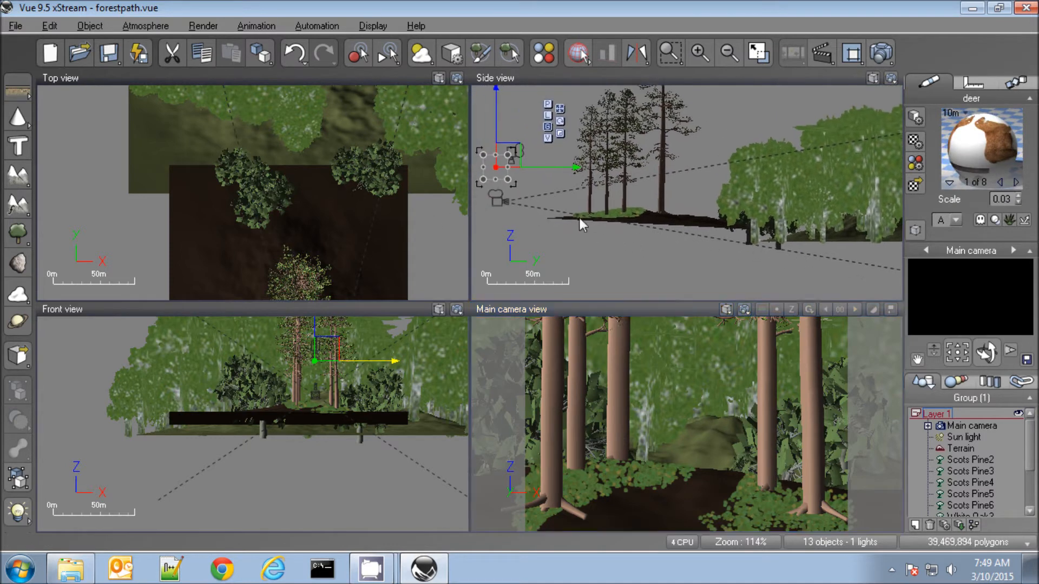
pyautogui.moveTo(553, 166); pyautogui.dragTo(662, 192)
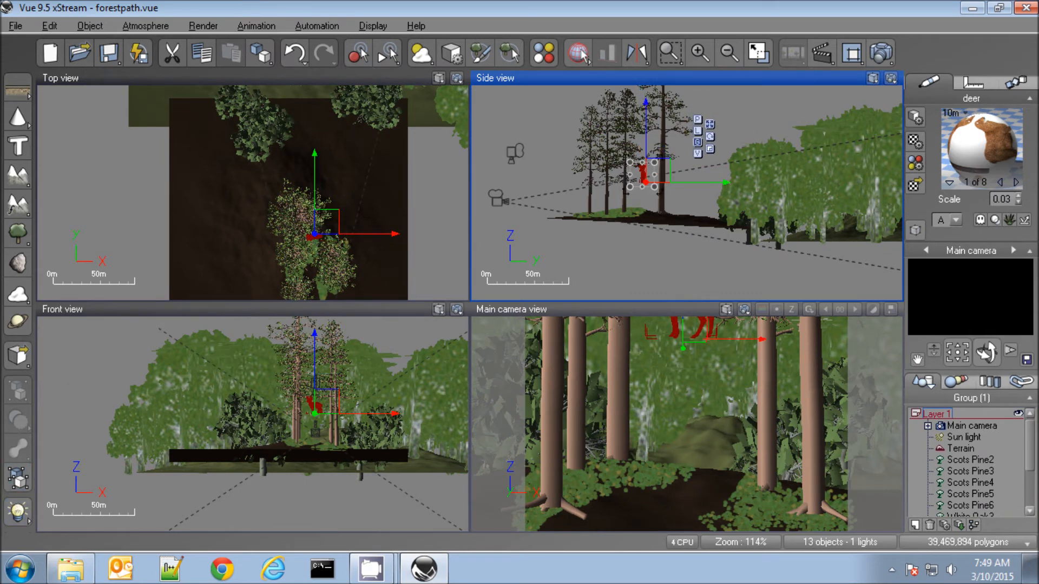
pyautogui.moveTo(645, 144); pyautogui.dragTo(641, 168)
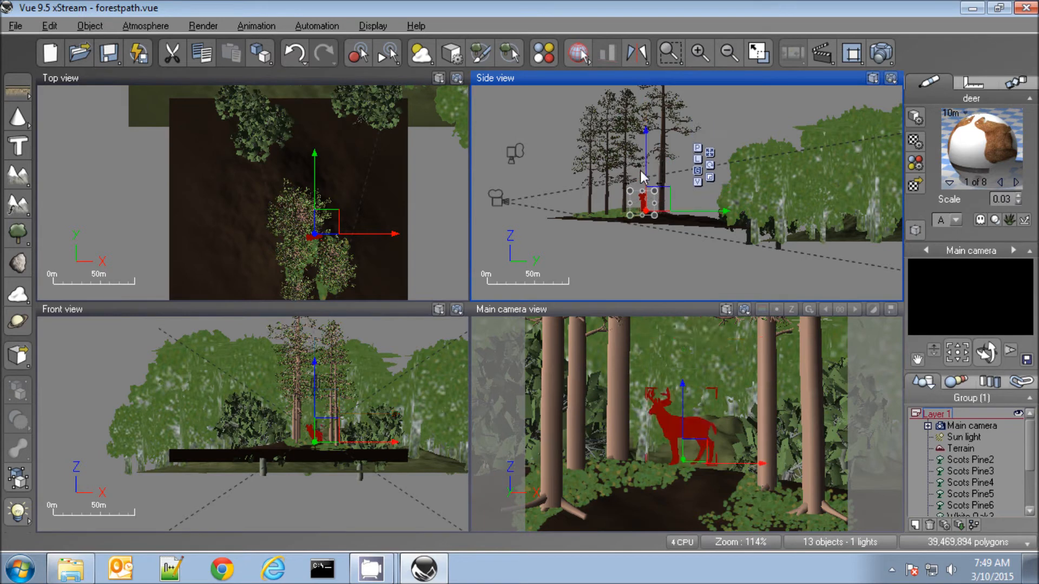
# Enlarge and slightly rotate the deer, positioning it on the crest of the path between the pine trunks
pyautogui.click(707, 448)
pyautogui.moveTo(717, 388); pyautogui.dragTo(764, 344)
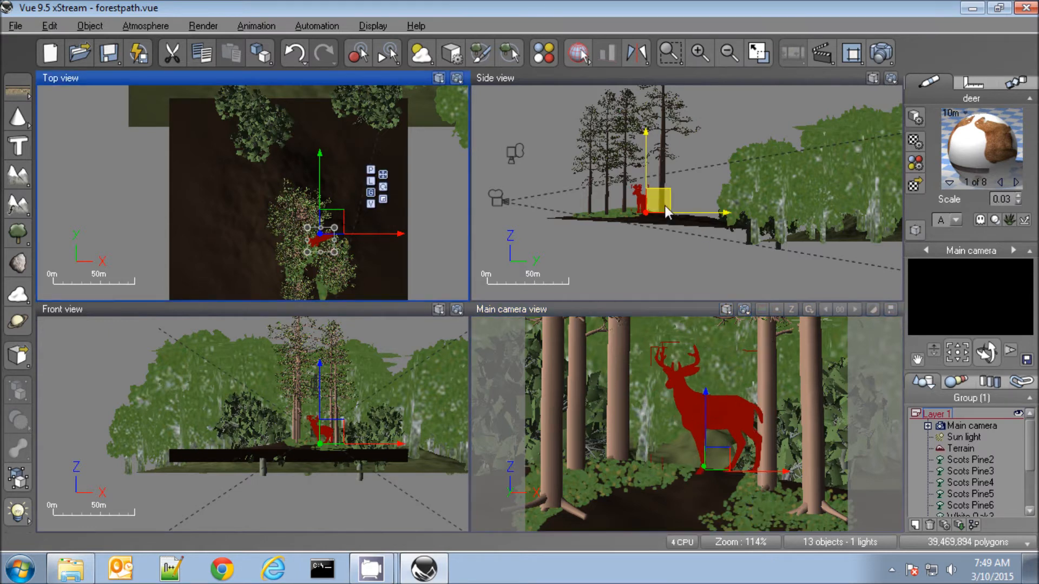
pyautogui.moveTo(665, 206); pyautogui.dragTo(673, 202)
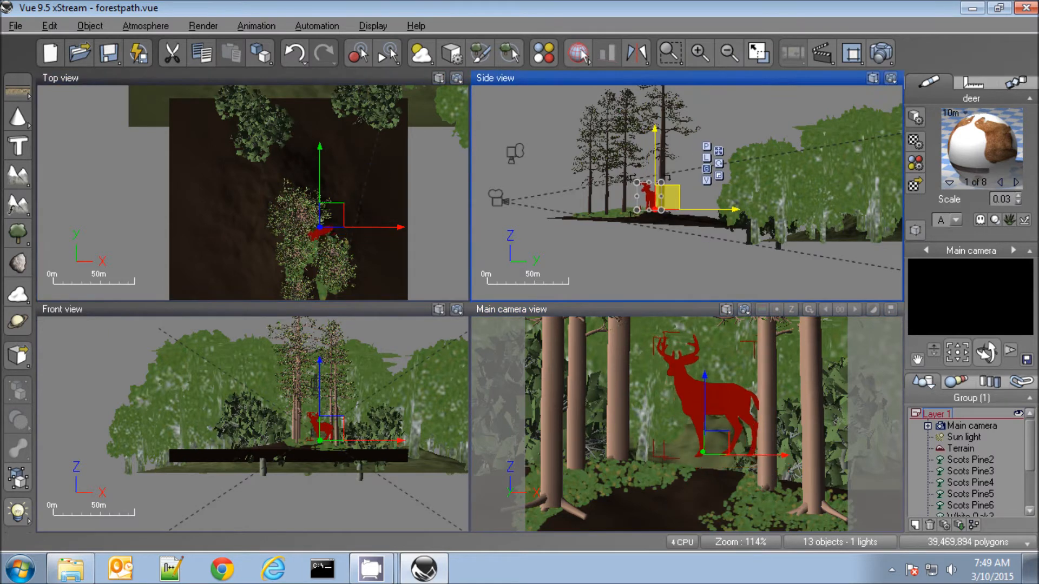
pyautogui.click(710, 461)
pyautogui.moveTo(710, 461); pyautogui.dragTo(710, 462)
pyautogui.moveTo(653, 348); pyautogui.dragTo(667, 364)
pyautogui.moveTo(732, 458); pyautogui.dragTo(733, 461)
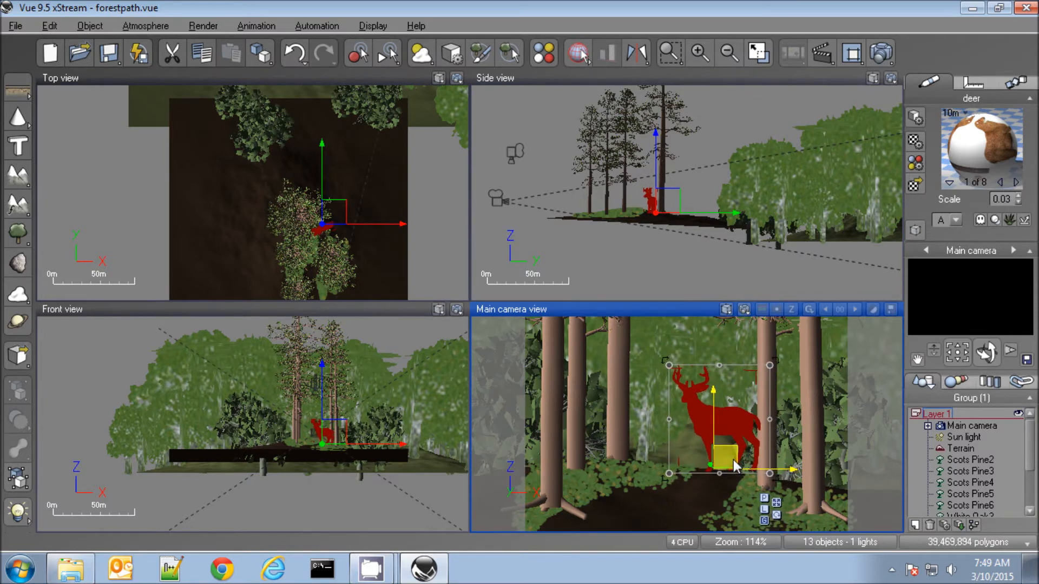
pyautogui.click(313, 223)
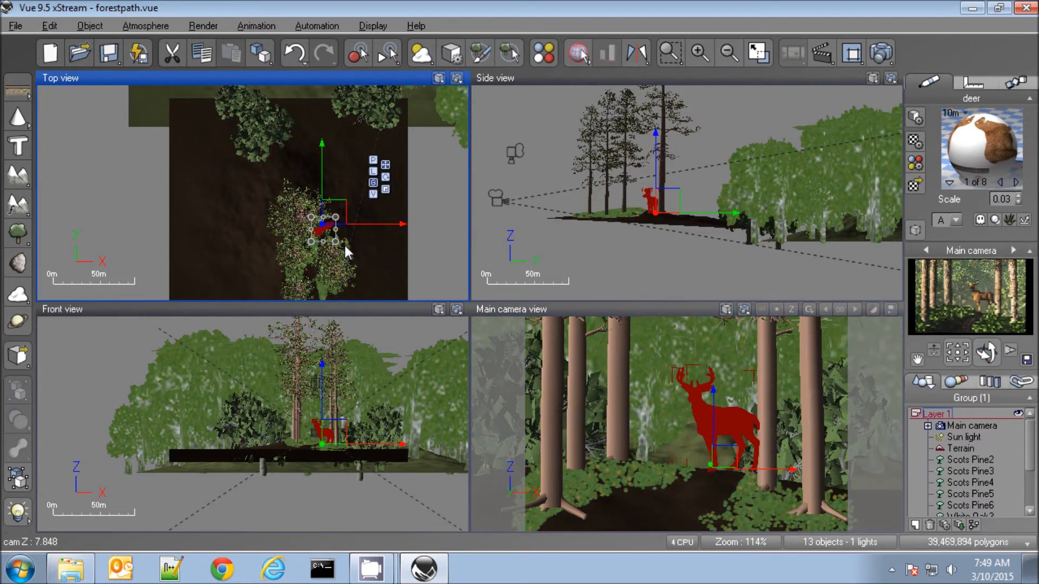
# Maximize the main camera view and render the scene with the deer, accepting the post-render options
pyautogui.click(609, 308)
pyautogui.click(759, 53)
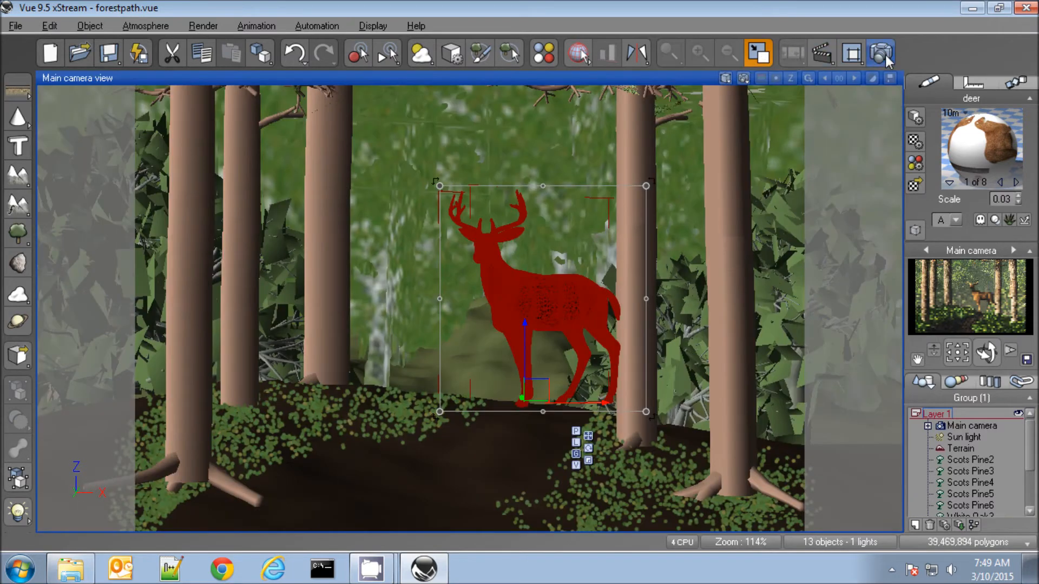
pyautogui.click(578, 53)
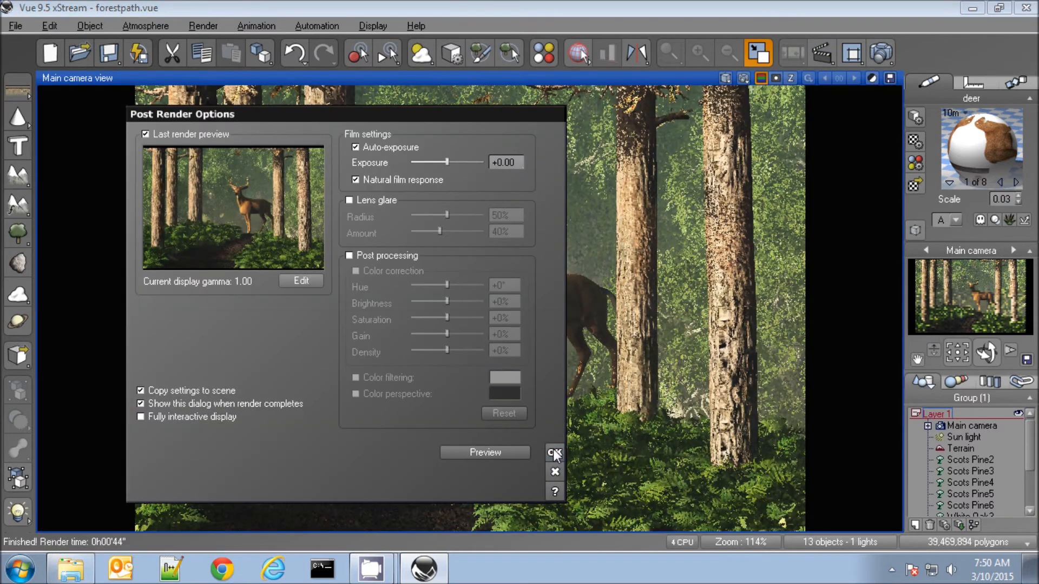
pyautogui.click(553, 454)
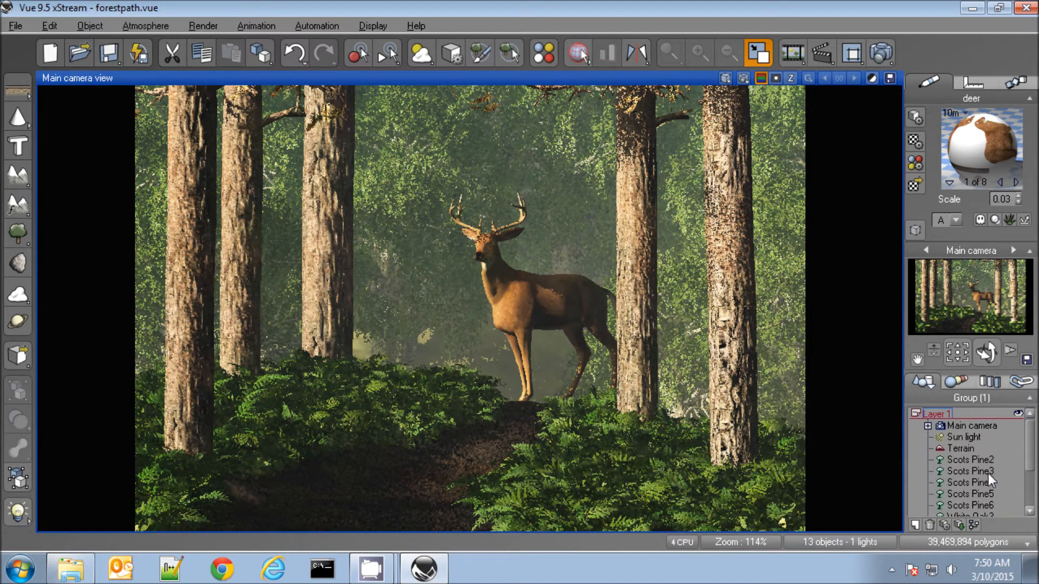
# Set the Bark - Pine Sylvestris material scale to 0.30 on Scots Pine2 through Scots Pine6 and render the camera view
pyautogui.click(976, 461)
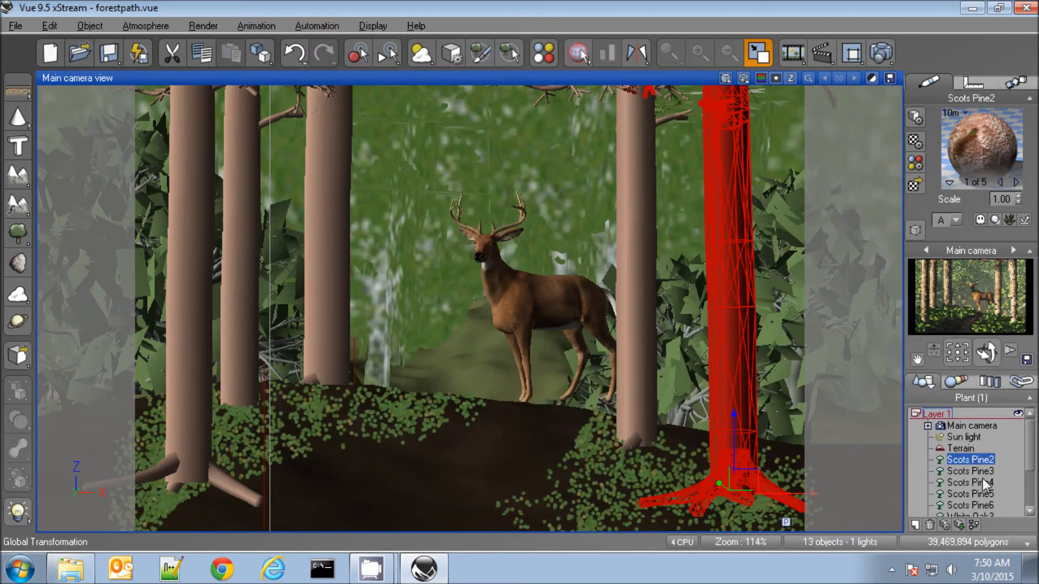
pyautogui.moveTo(1032, 457); pyautogui.dragTo(1005, 486)
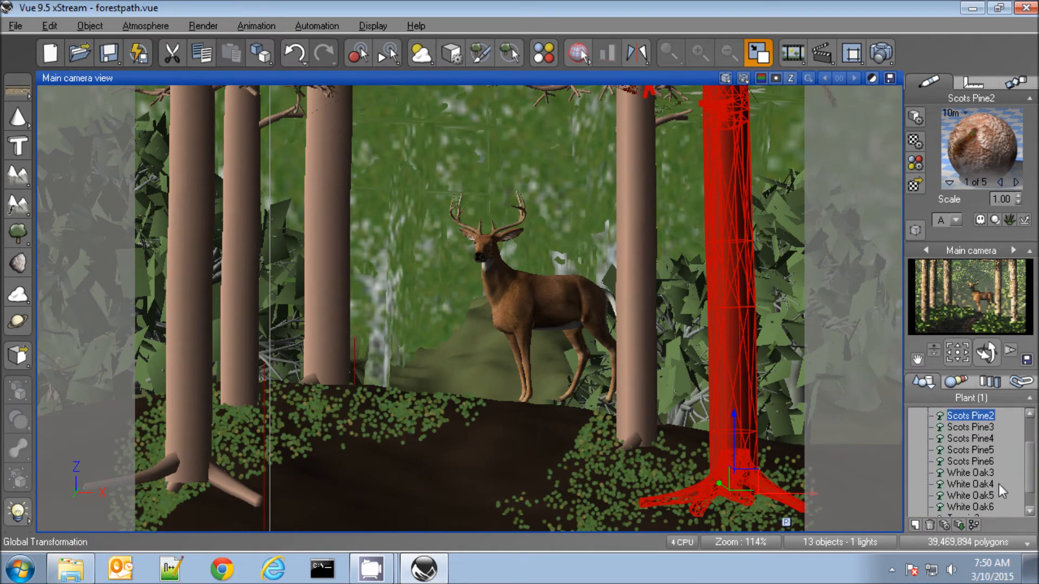
pyautogui.keyDown('shift'); pyautogui.click(962, 459); pyautogui.keyUp('shift')
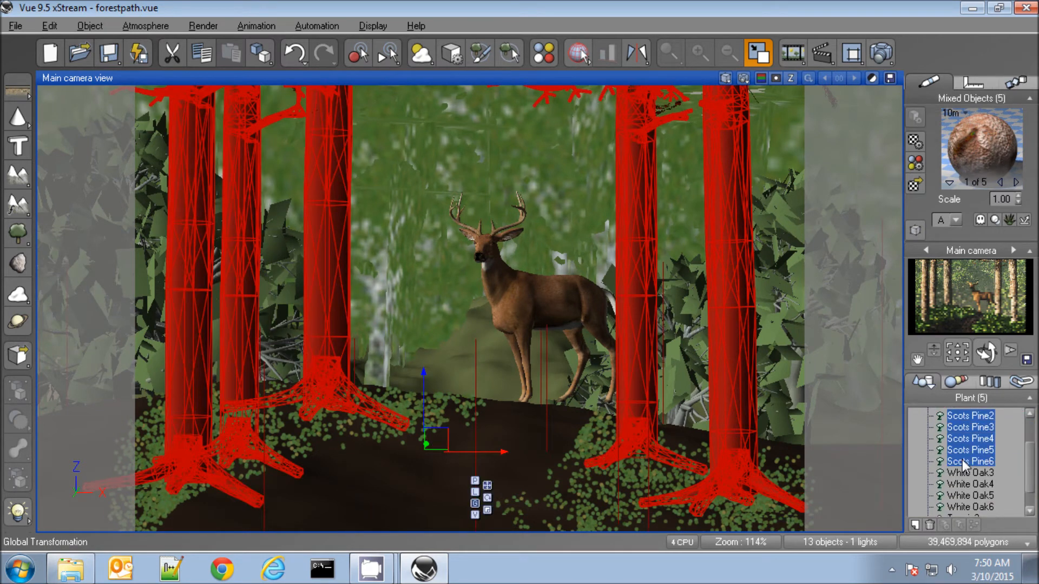
pyautogui.doubleClick(969, 138)
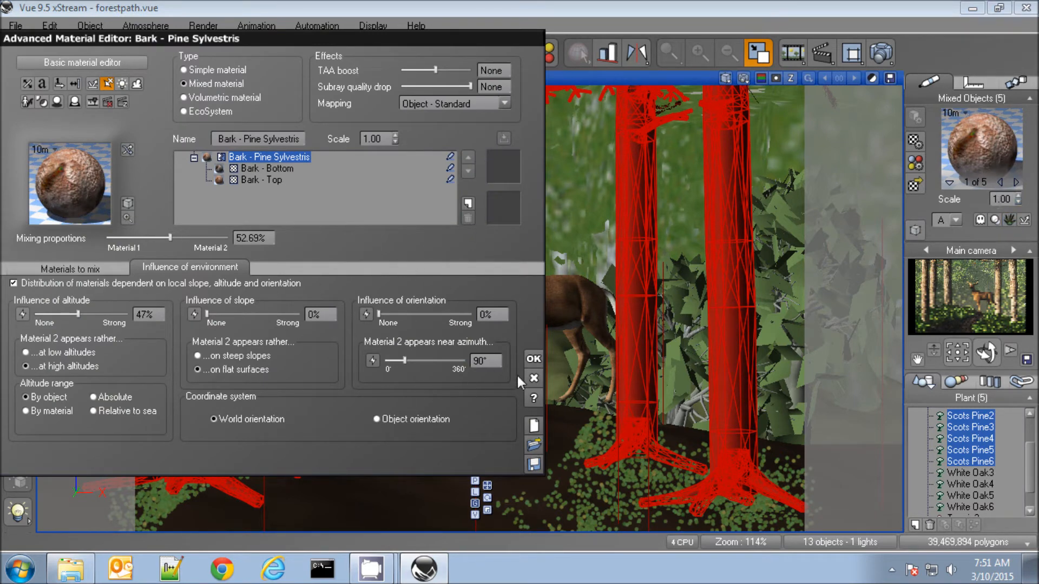
pyautogui.click(534, 380)
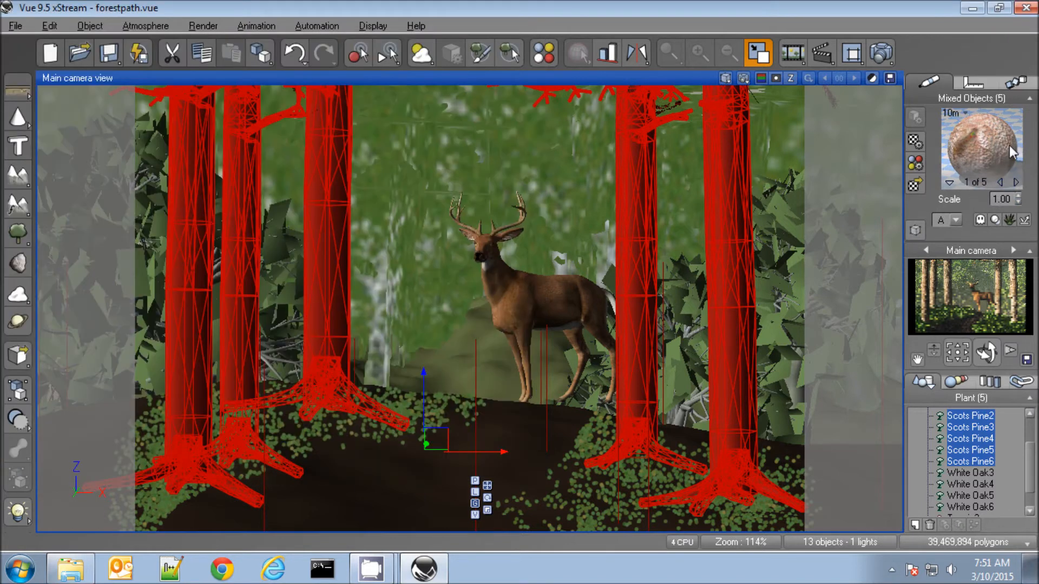
pyautogui.click(950, 184)
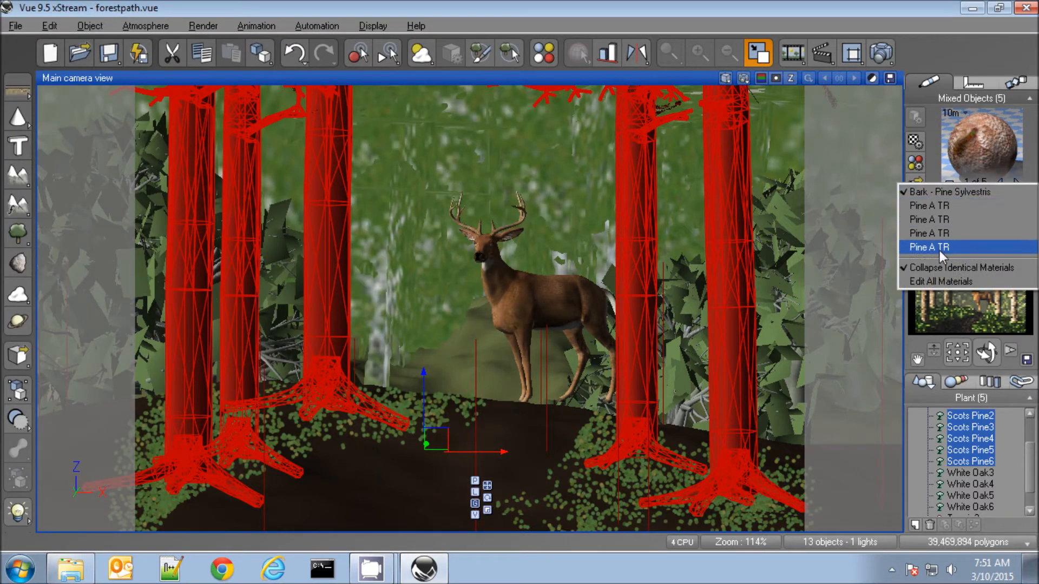
pyautogui.click(942, 194)
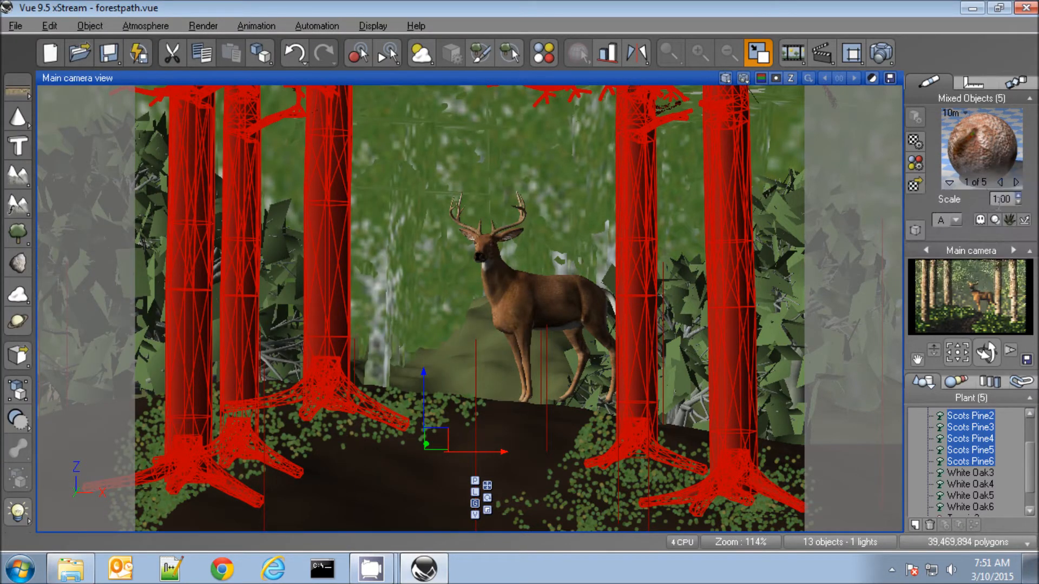
pyautogui.click(999, 202)
pyautogui.write('.3')
pyautogui.press('Return')
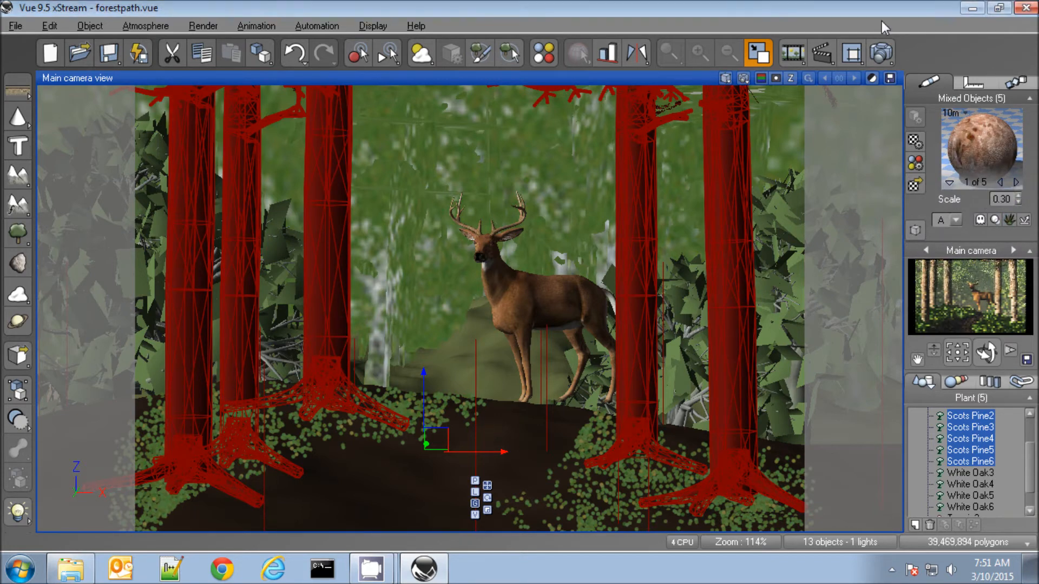
pyautogui.click(881, 52)
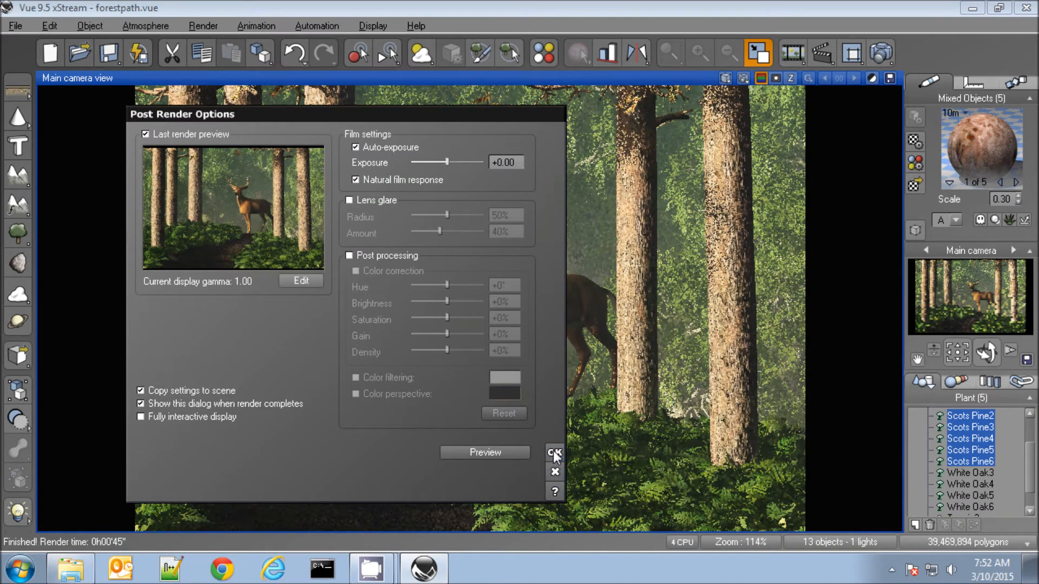
pyautogui.click(555, 453)
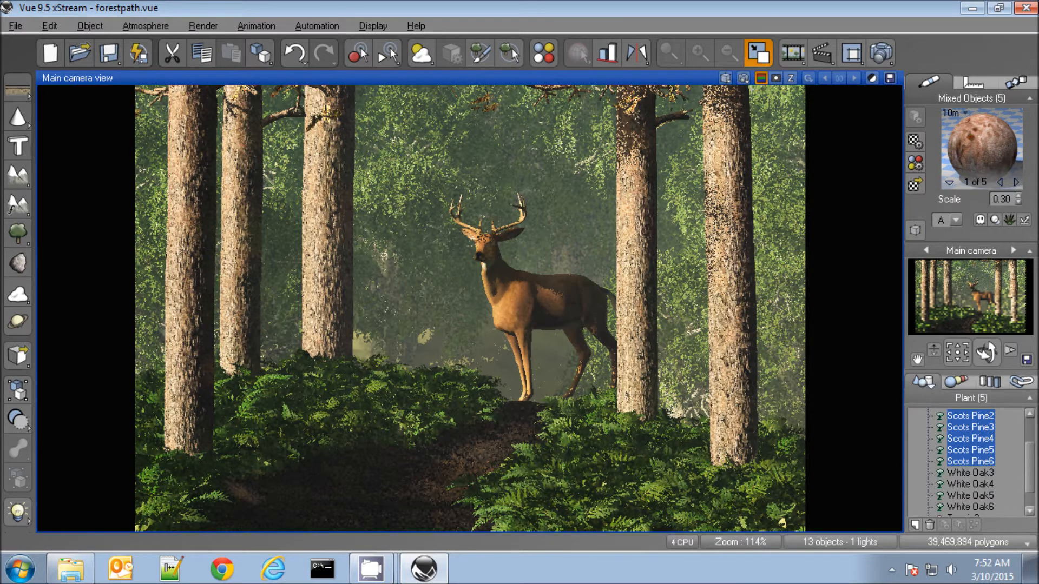
# Darken the overall color of the Bark - Bottom layer in the selected pines' bark material to RGB 77, 69, 67
pyautogui.doubleClick(971, 160)
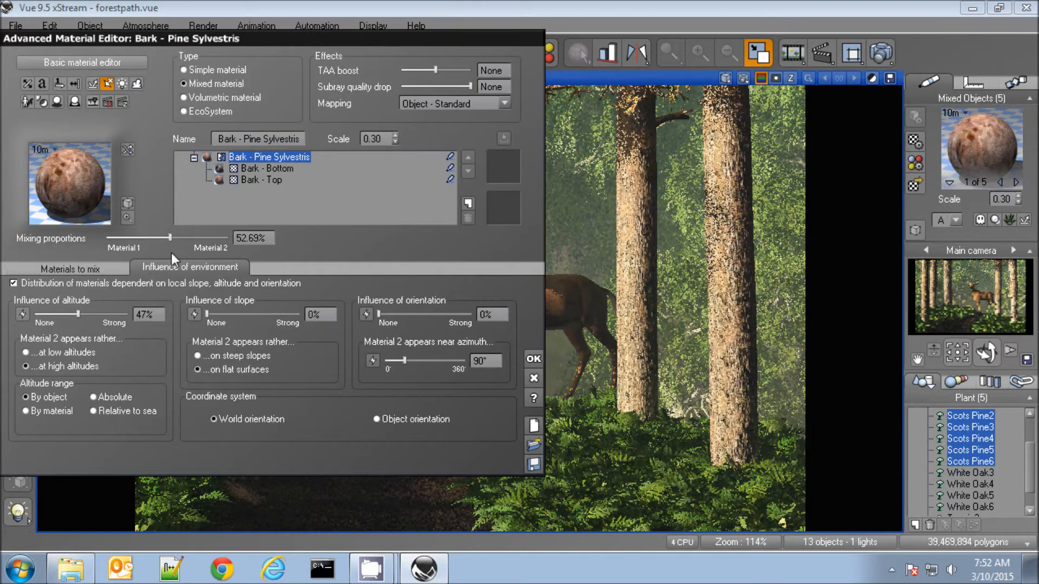
pyautogui.click(258, 165)
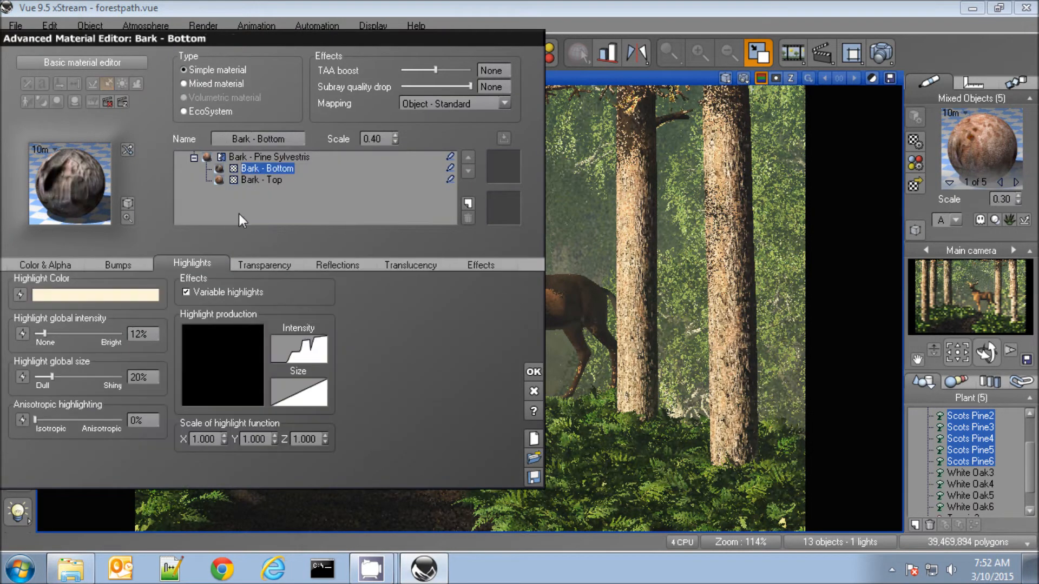
pyautogui.click(27, 265)
pyautogui.click(371, 299)
pyautogui.moveTo(485, 294); pyautogui.dragTo(487, 323)
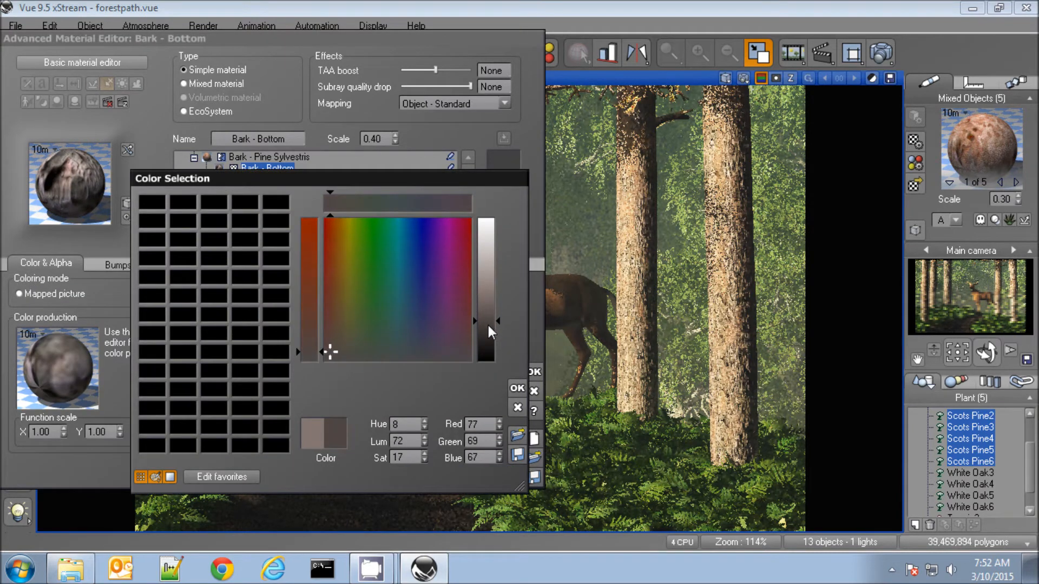
pyautogui.click(517, 388)
# Darken and slightly desaturate the overall color of the Bark - Top layer, then render the main camera view
pyautogui.click(255, 180)
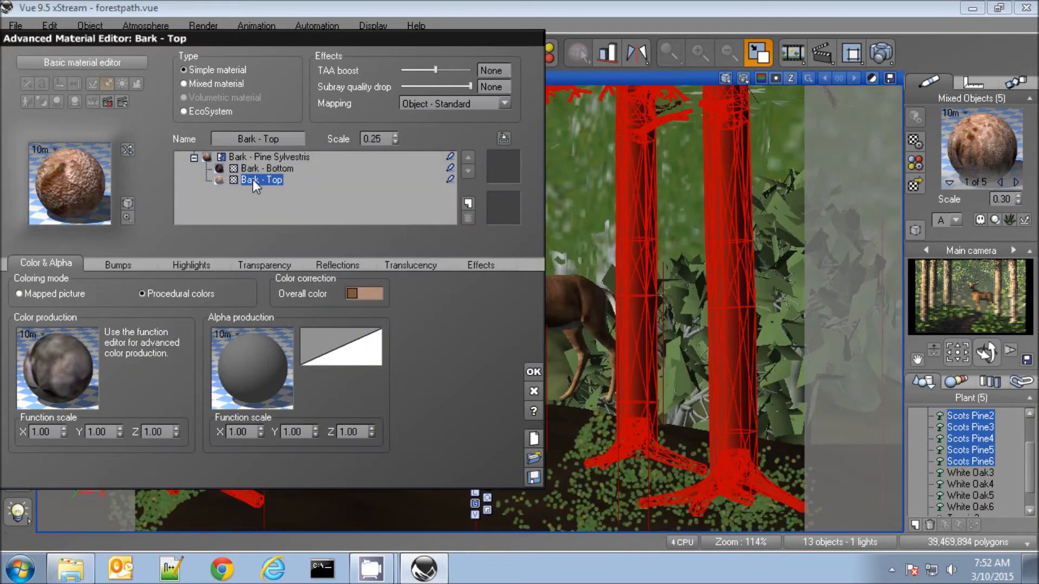
pyautogui.click(365, 293)
pyautogui.moveTo(475, 267); pyautogui.dragTo(477, 305)
pyautogui.moveTo(302, 321); pyautogui.dragTo(298, 332)
pyautogui.click(506, 384)
pyautogui.click(533, 372)
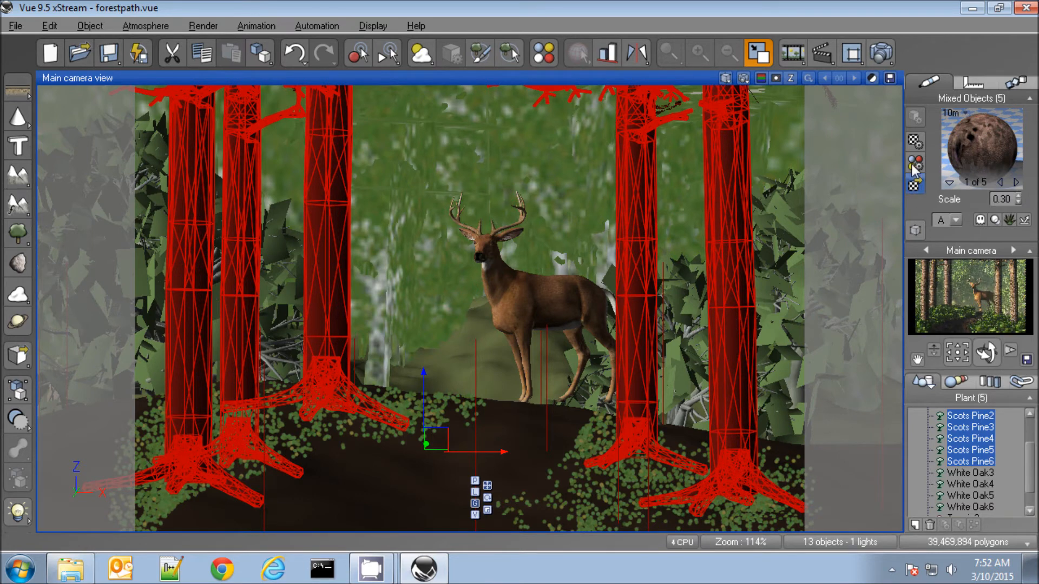
pyautogui.click(879, 56)
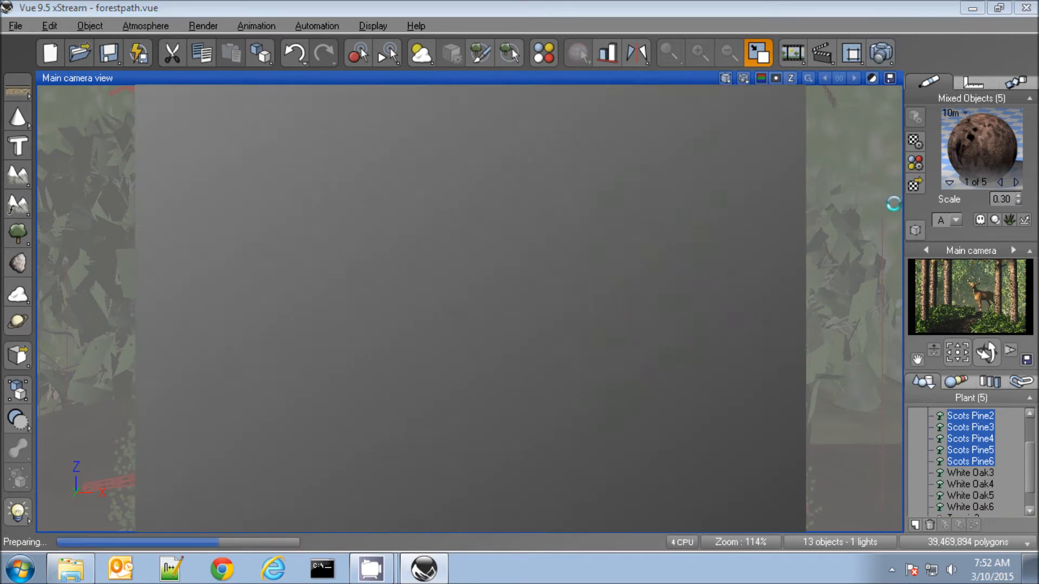
pyautogui.click(552, 455)
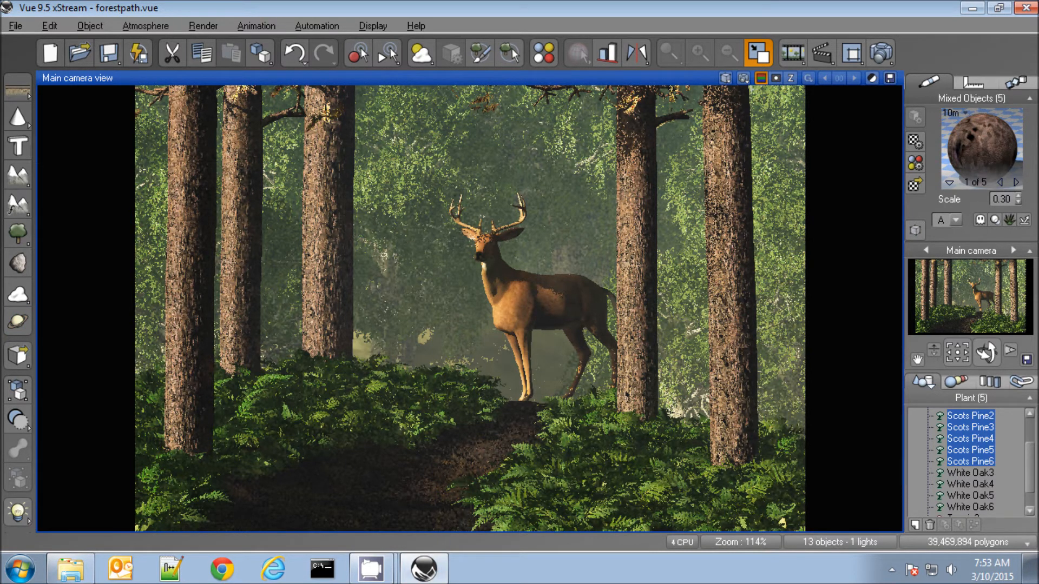
# Set the render options to the Final quality preset with Render to screen as the destination
pyautogui.click(886, 56)
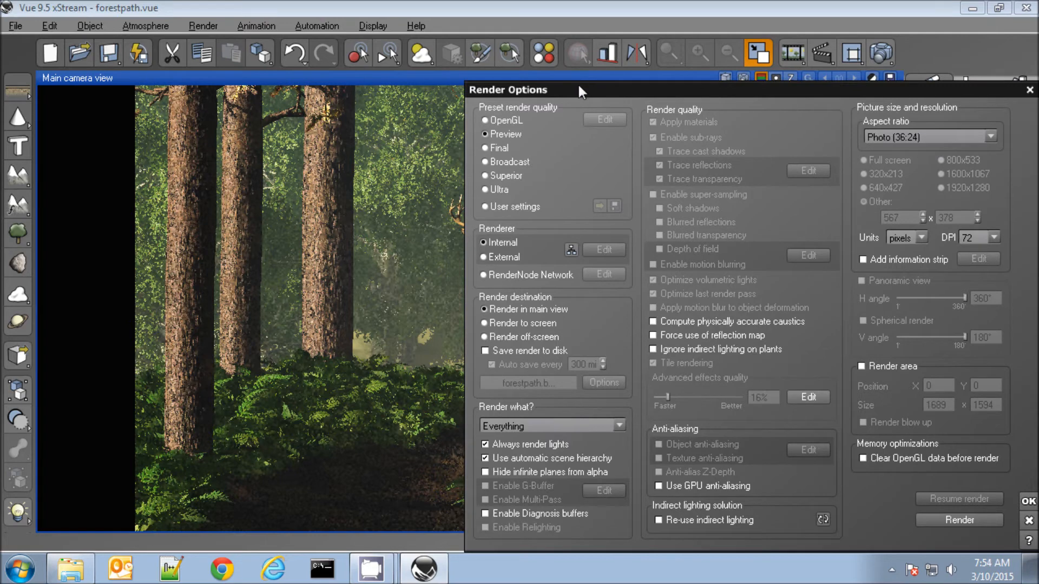
pyautogui.moveTo(578, 86); pyautogui.dragTo(533, 80)
pyautogui.click(439, 142)
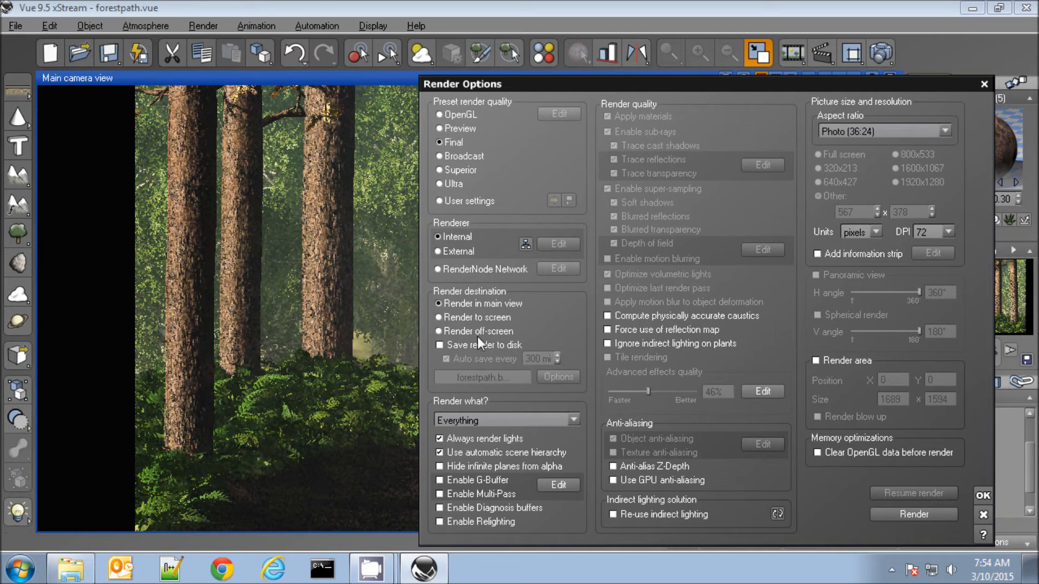
pyautogui.click(439, 318)
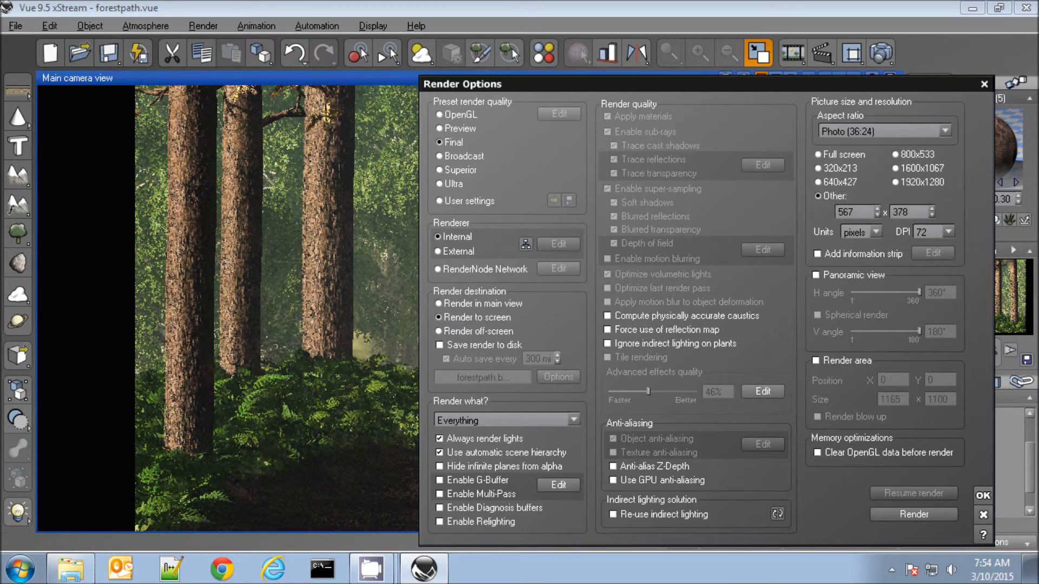
# Set the custom picture width to 6200 pixels in the render options
pyautogui.click(857, 213)
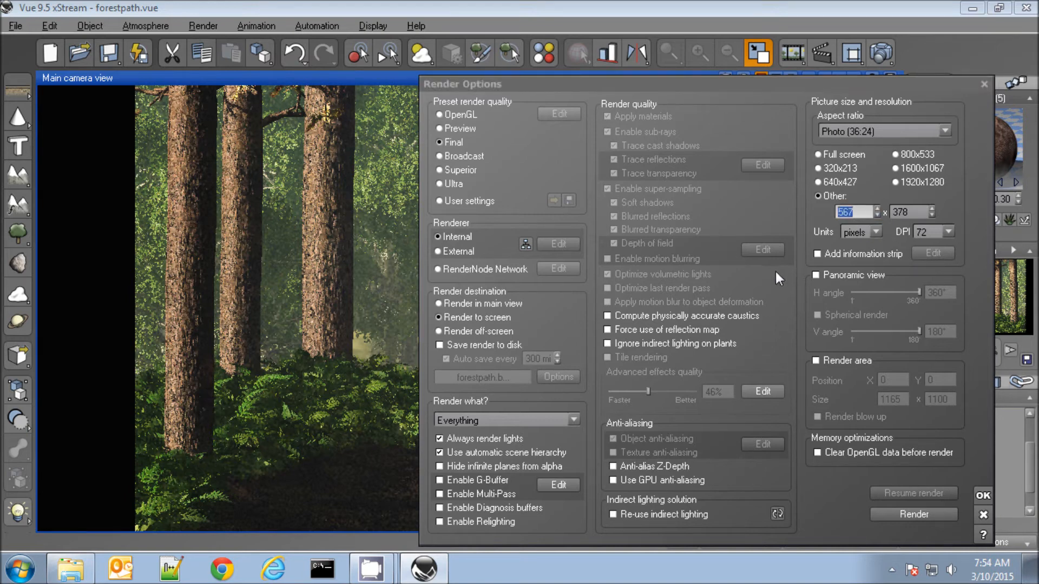
pyautogui.write('600')
pyautogui.press('BackSpace')
pyautogui.press('BackSpace')
pyautogui.write('200')
# Enable saving the render to disk with auto save every 600 minutes, and include the depth map in the saved files
pyautogui.click(440, 346)
pyautogui.click(541, 359)
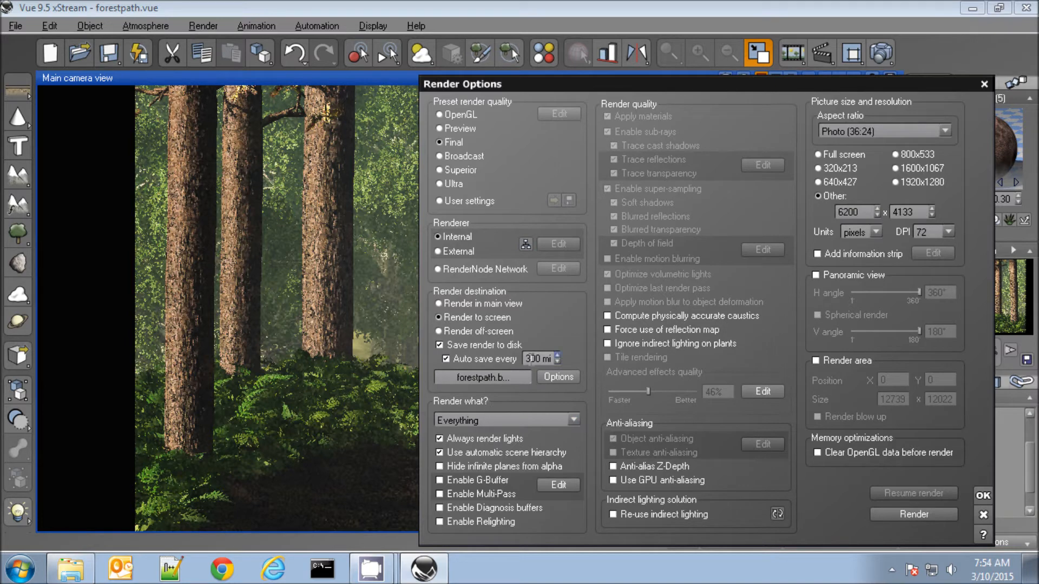
pyautogui.moveTo(530, 359); pyautogui.dragTo(524, 359)
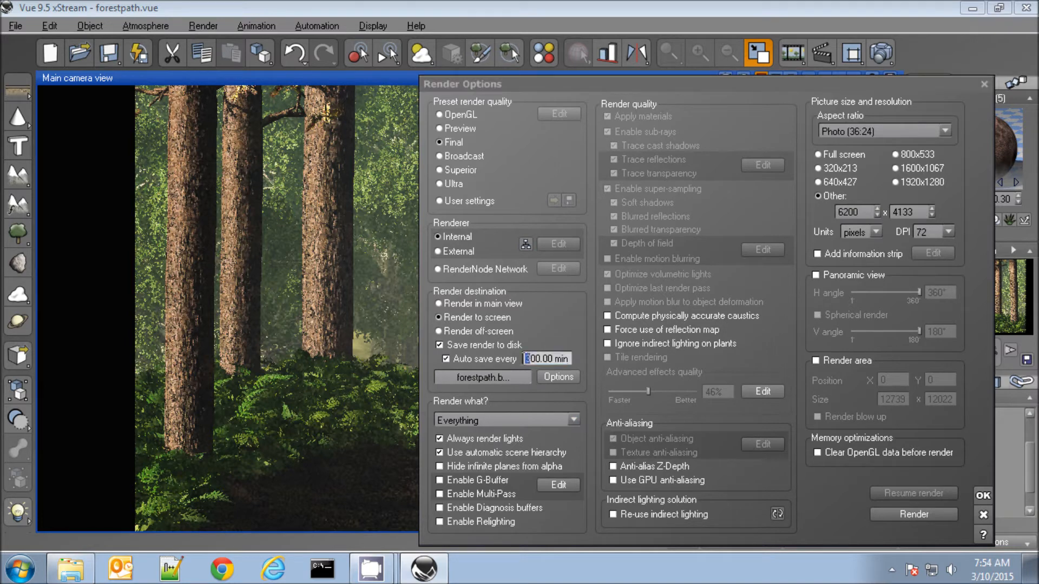
pyautogui.write('6')
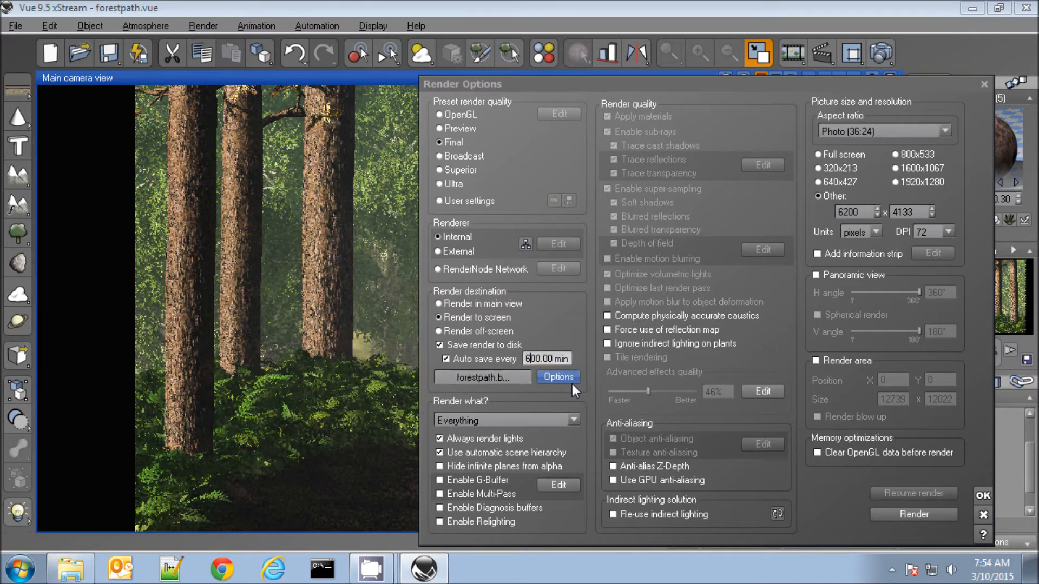
pyautogui.click(503, 378)
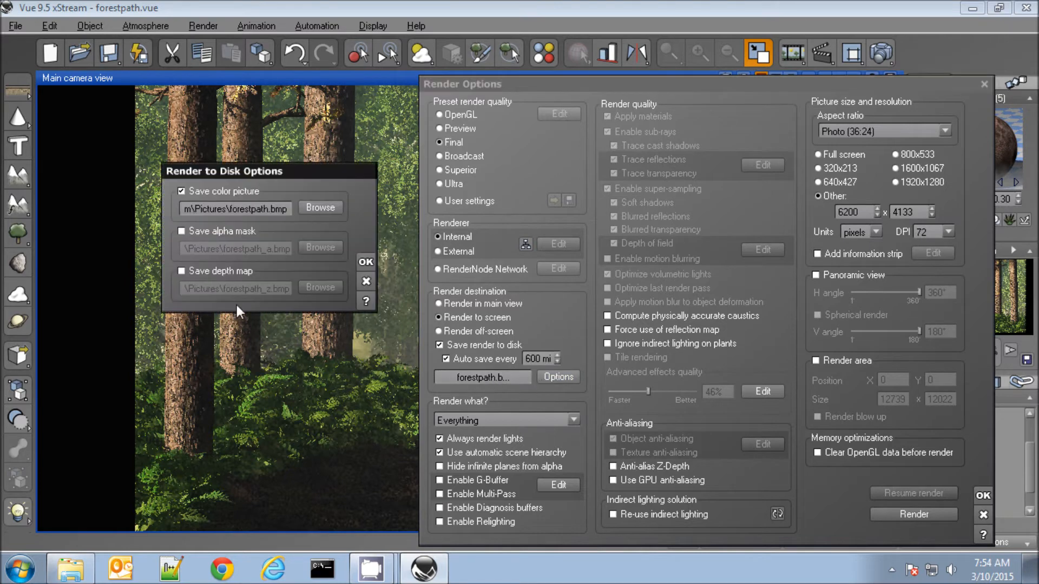
pyautogui.click(181, 271)
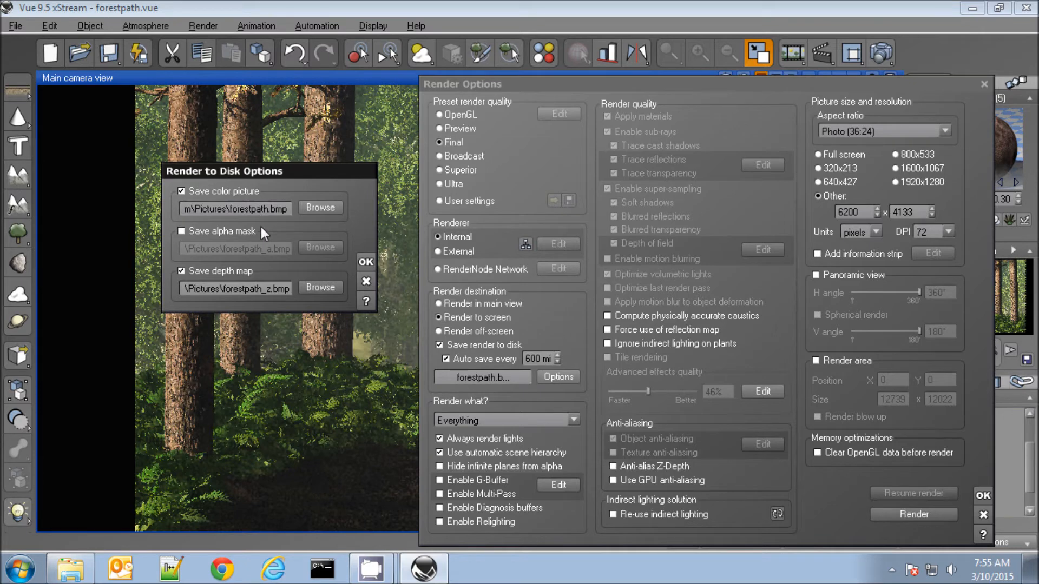
# Accept the disk save options, render the scene at full size, and accept the post render options once it finishes
pyautogui.click(364, 263)
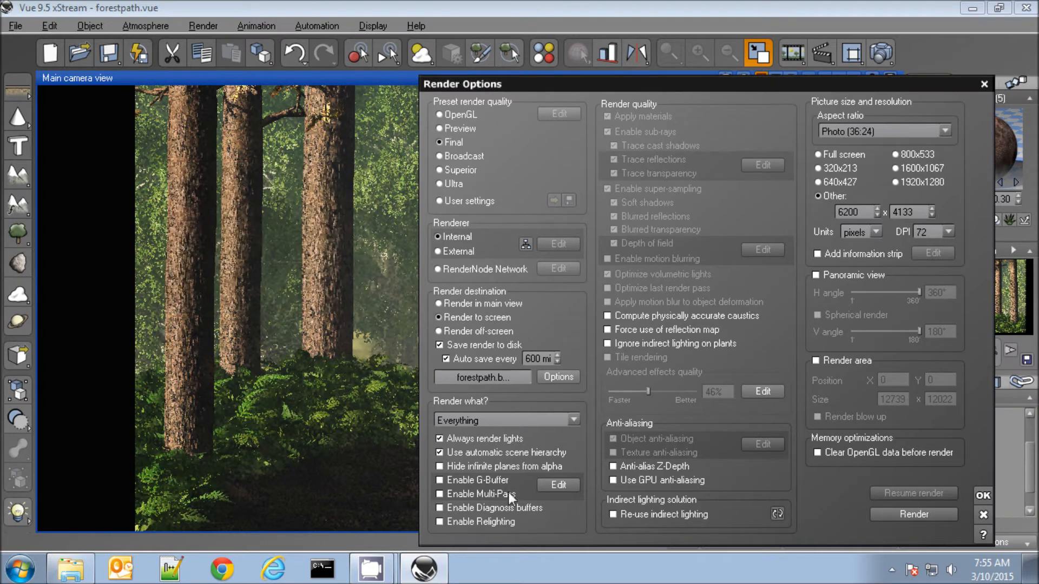
pyautogui.click(911, 514)
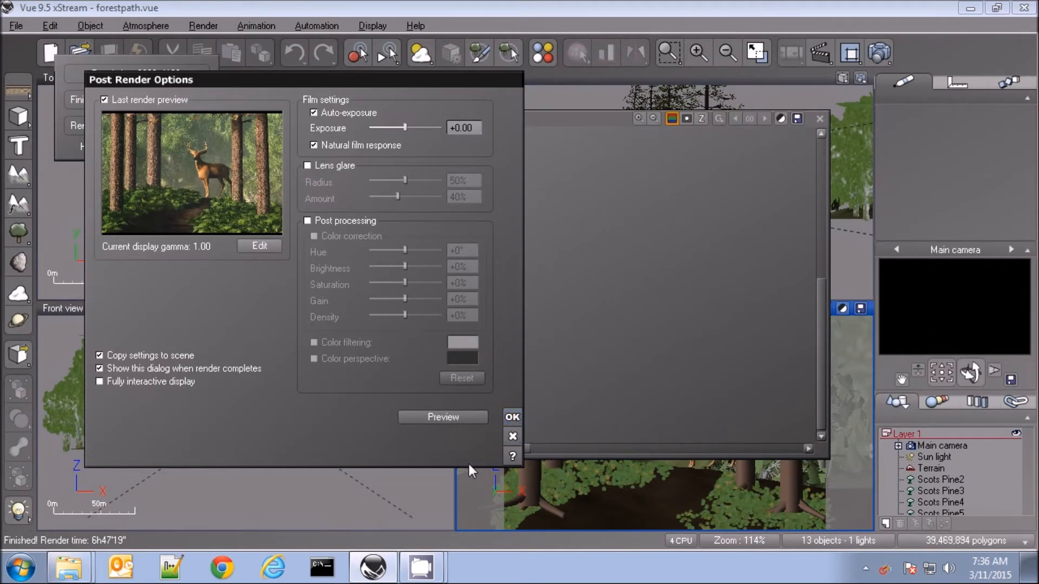
pyautogui.click(512, 417)
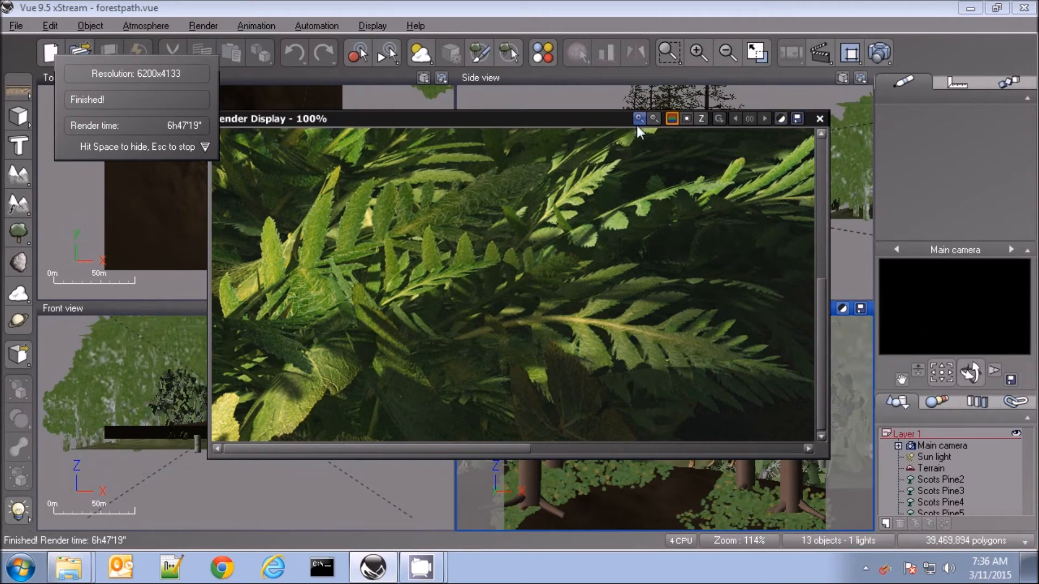
# Save the finished color render to the Desktop as forestpath.bmp
pyautogui.click(797, 119)
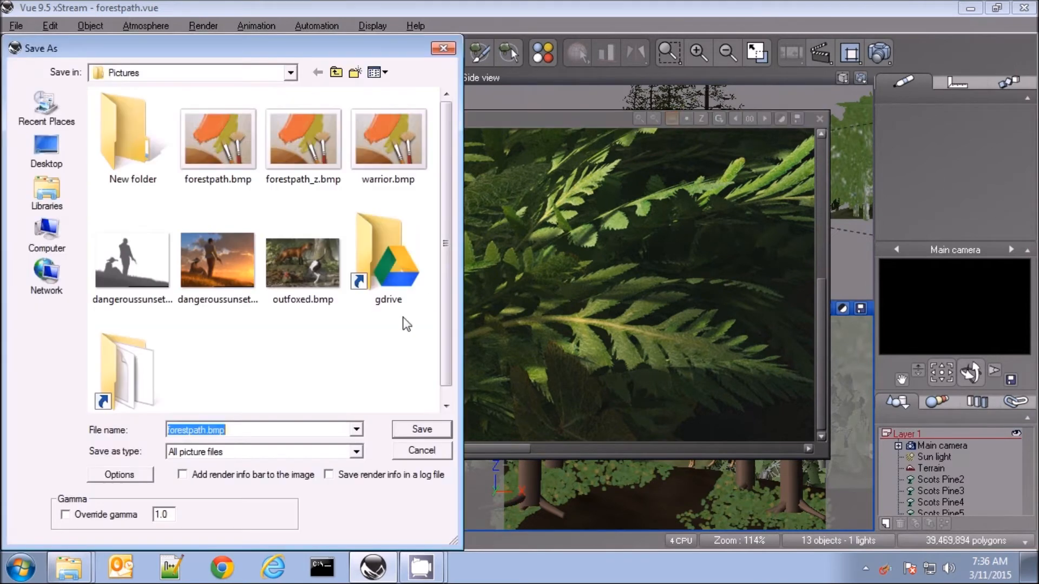
pyautogui.click(337, 73)
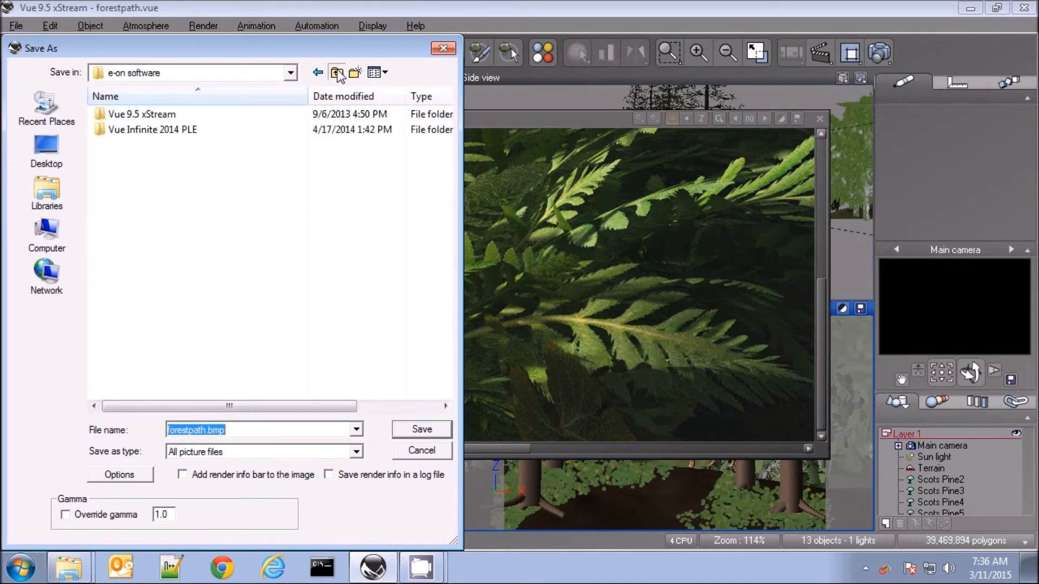
pyautogui.click(337, 73)
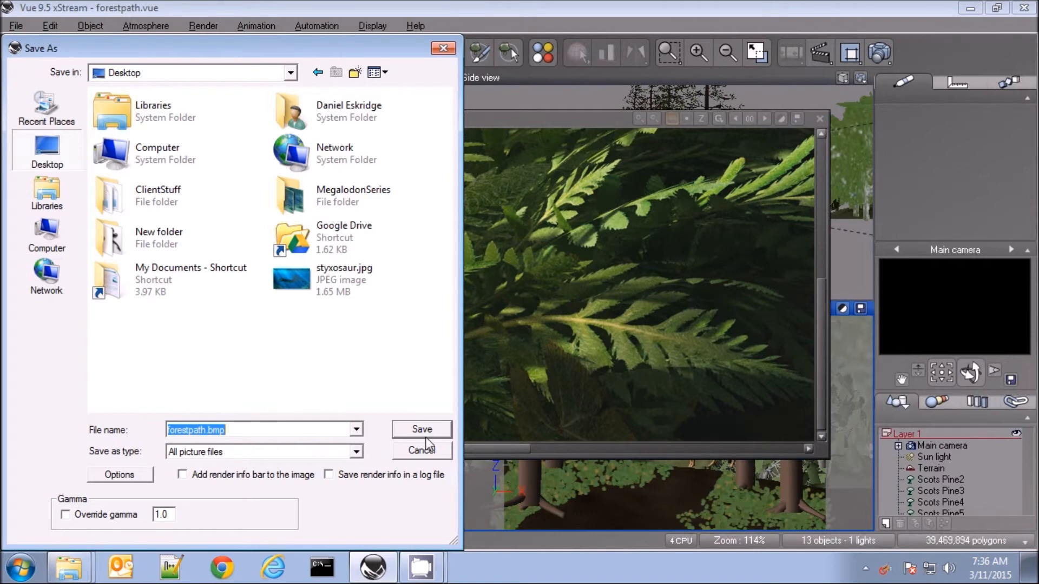
pyautogui.click(416, 427)
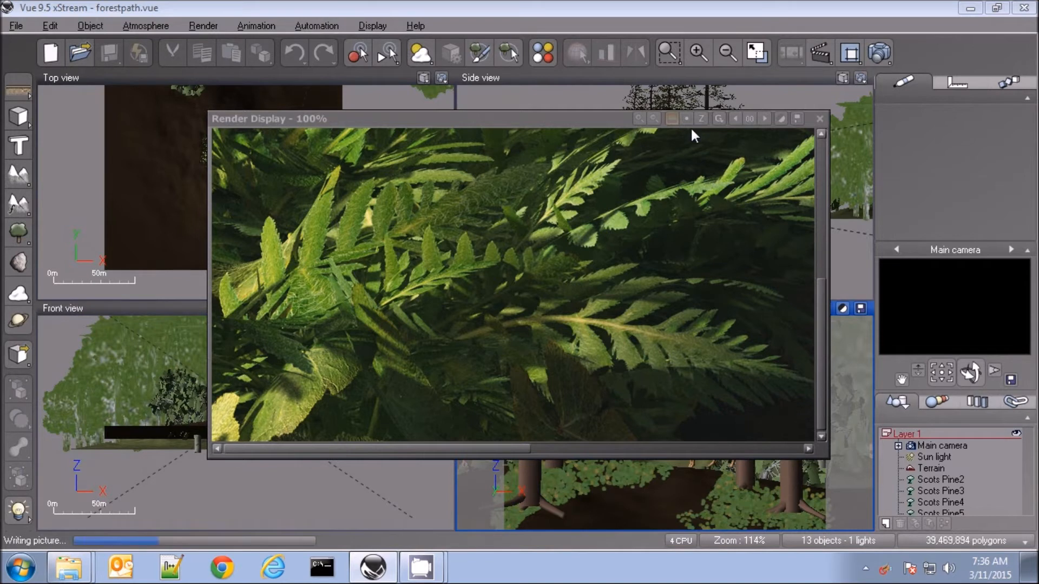
# Display the render's depth channel and save it to the Desktop as forestpath_z.bmp
pyautogui.click(701, 119)
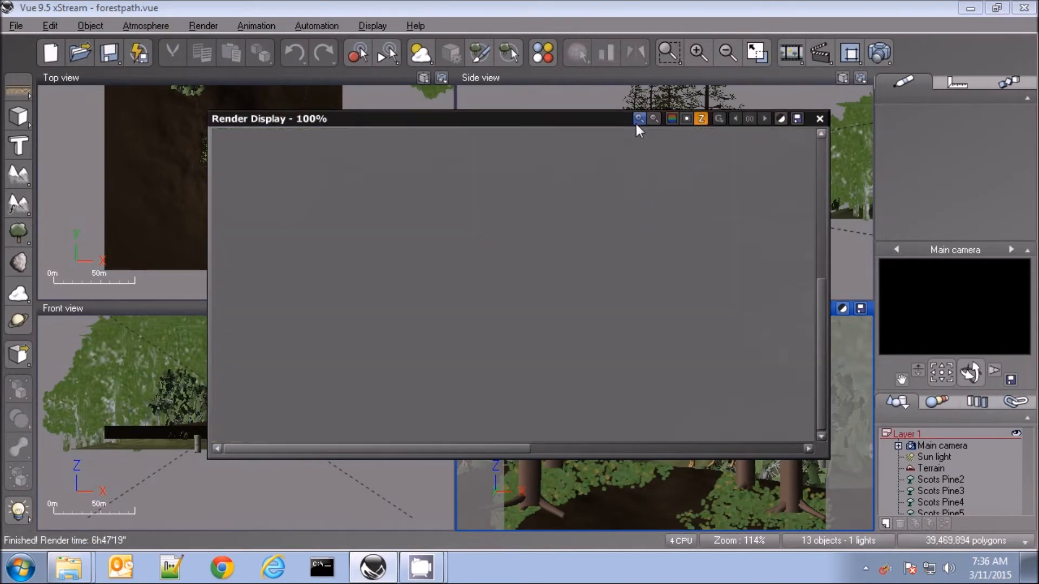
pyautogui.click(654, 119)
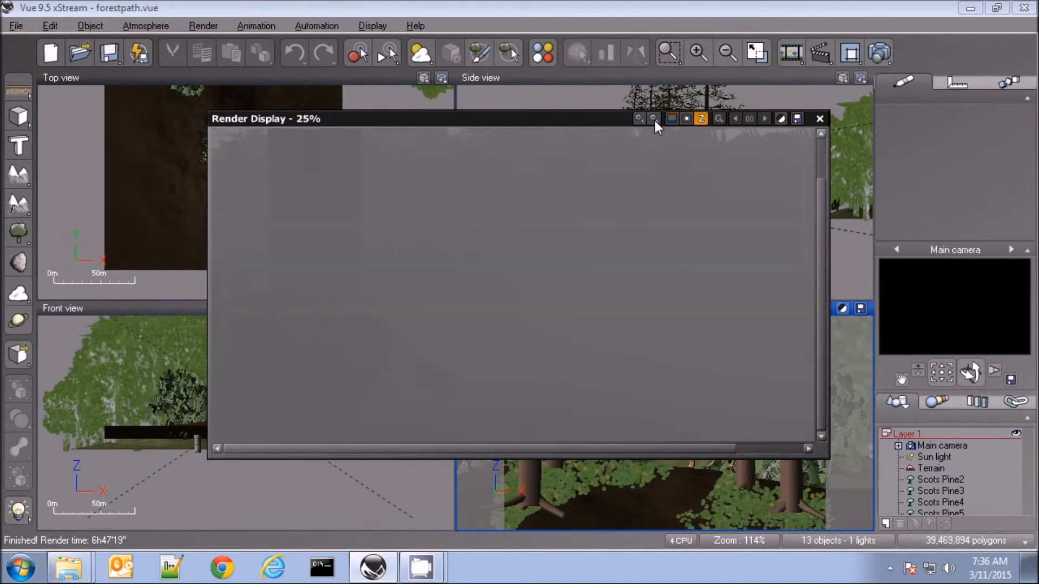
pyautogui.click(655, 120)
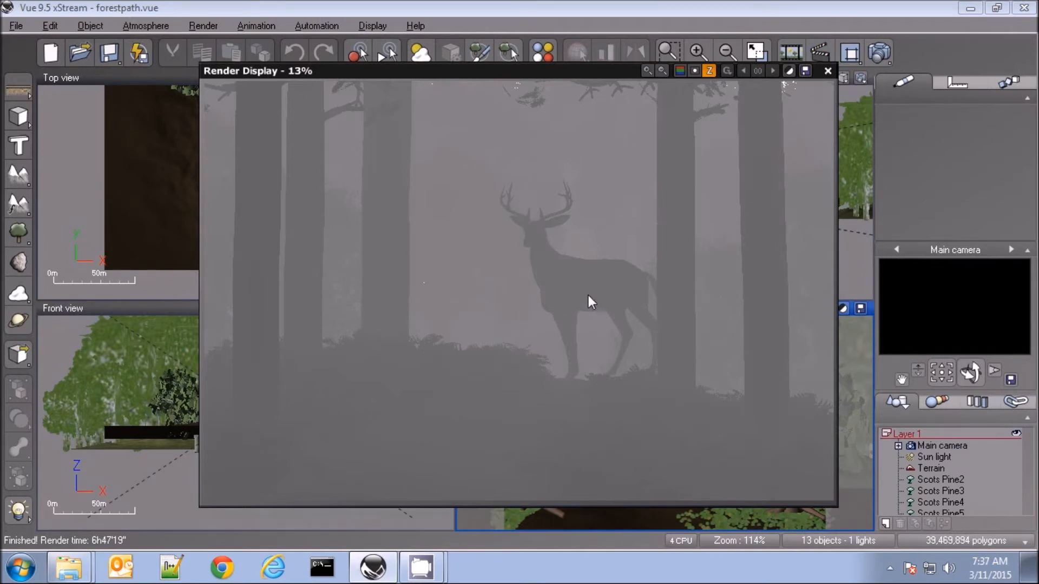
pyautogui.click(805, 71)
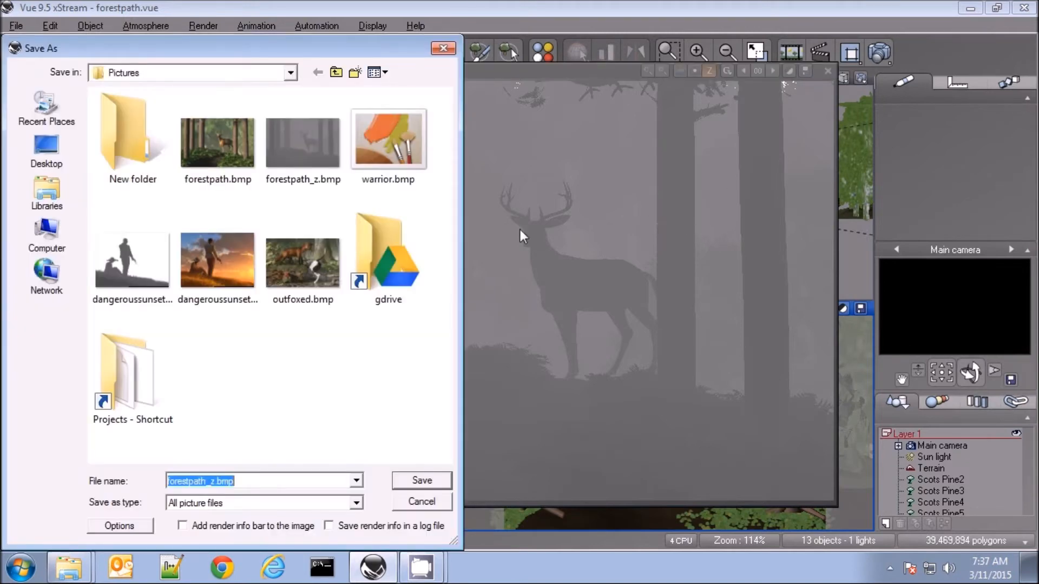
pyautogui.click(336, 74)
pyautogui.click(335, 74)
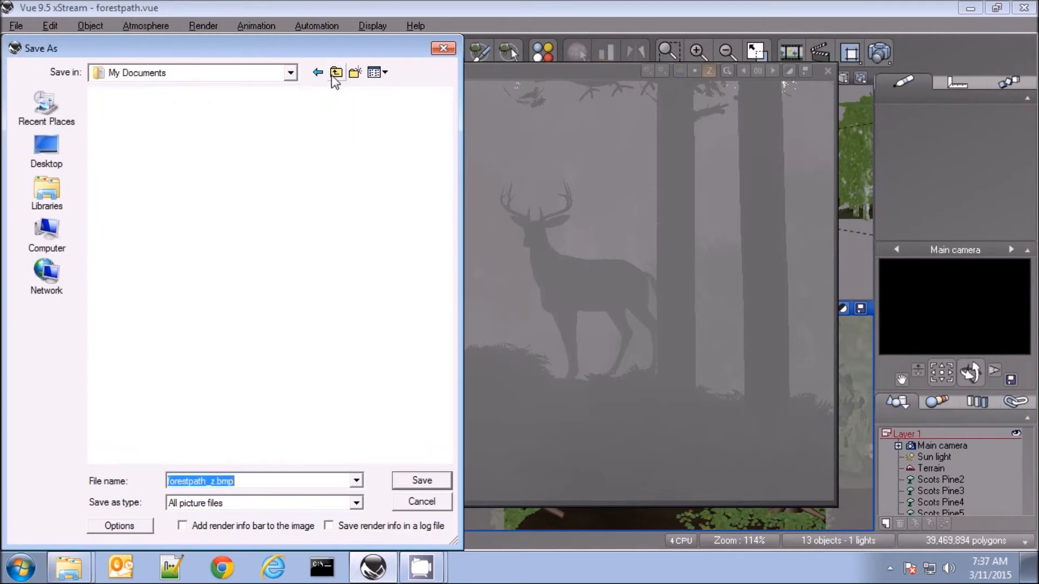
pyautogui.click(335, 73)
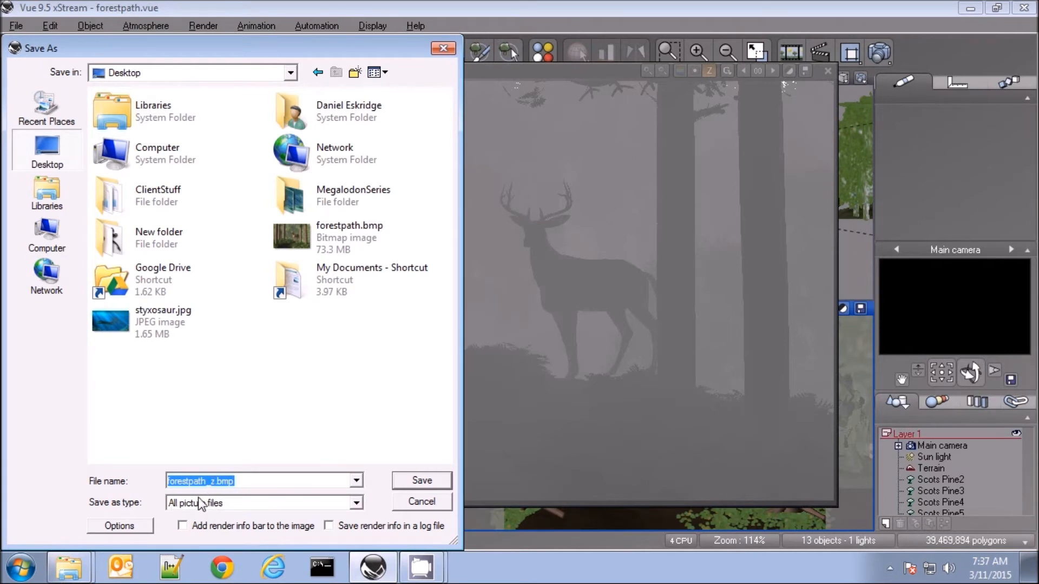
pyautogui.click(436, 482)
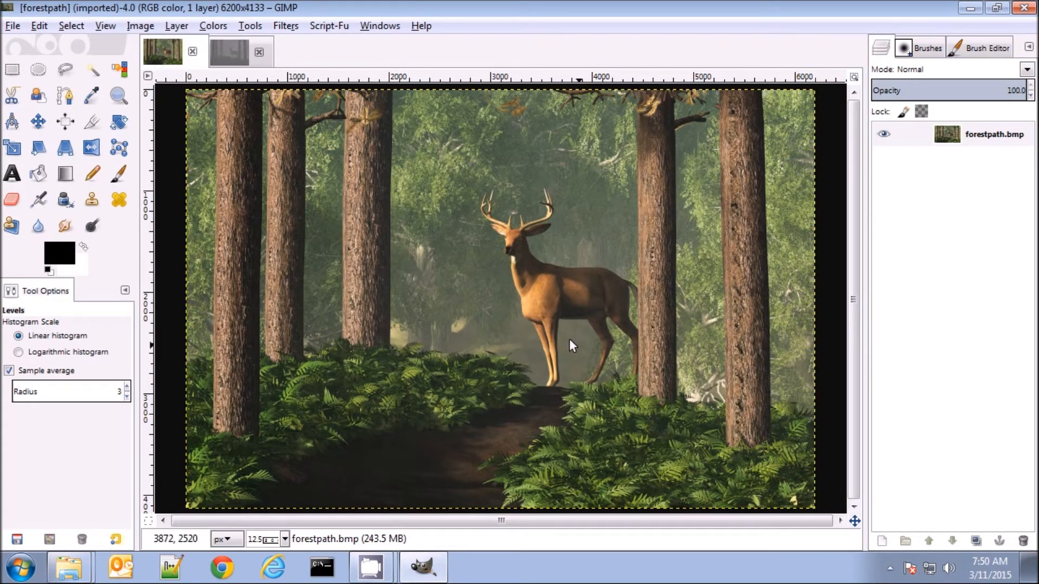
# In GIMP, apply a Threshold with range 118 to 255 to the forestpath_z.bmp depth image
pyautogui.click(223, 53)
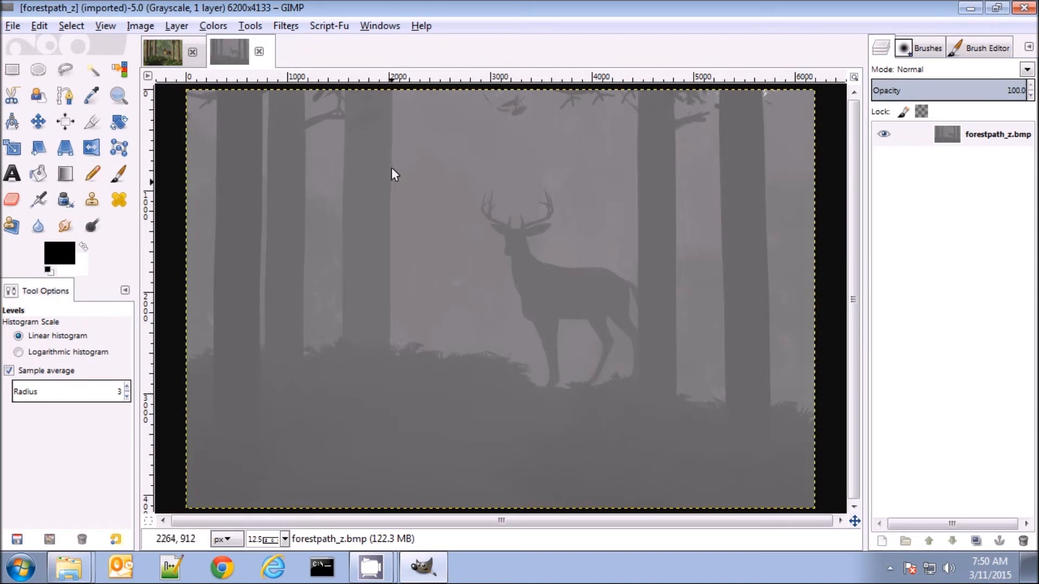
pyautogui.click(213, 26)
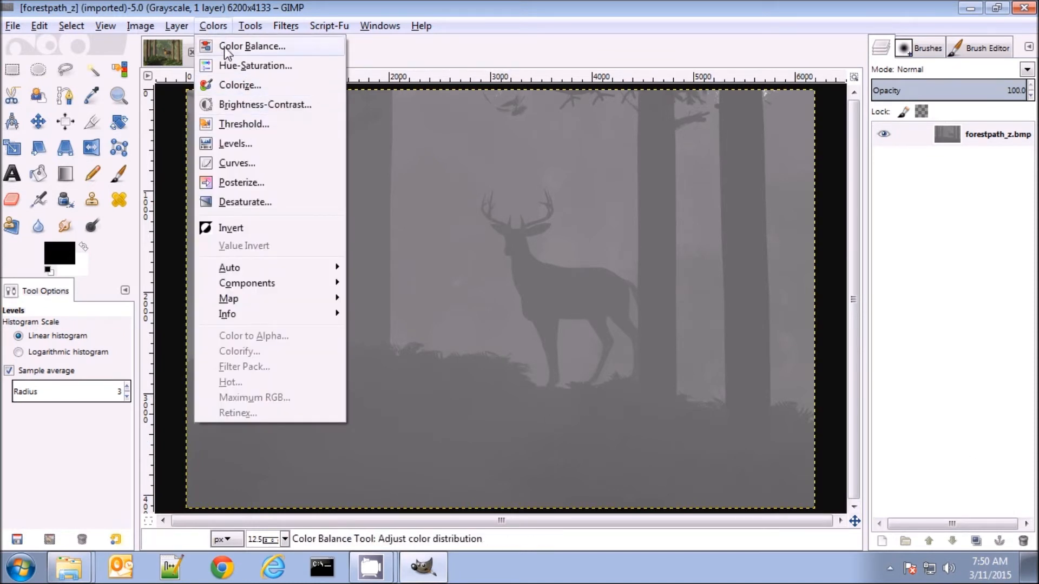
pyautogui.click(239, 124)
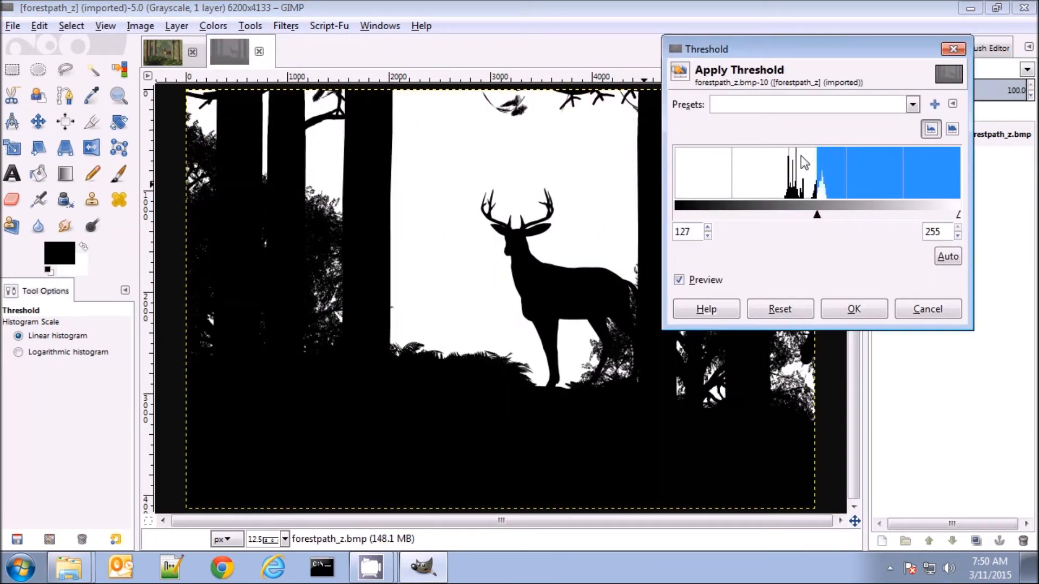
pyautogui.moveTo(814, 216)
pyautogui.mouseDown()
pyautogui.moveTo(852, 212)
pyautogui.moveTo(740, 214)
pyautogui.moveTo(807, 215)
pyautogui.mouseUp()
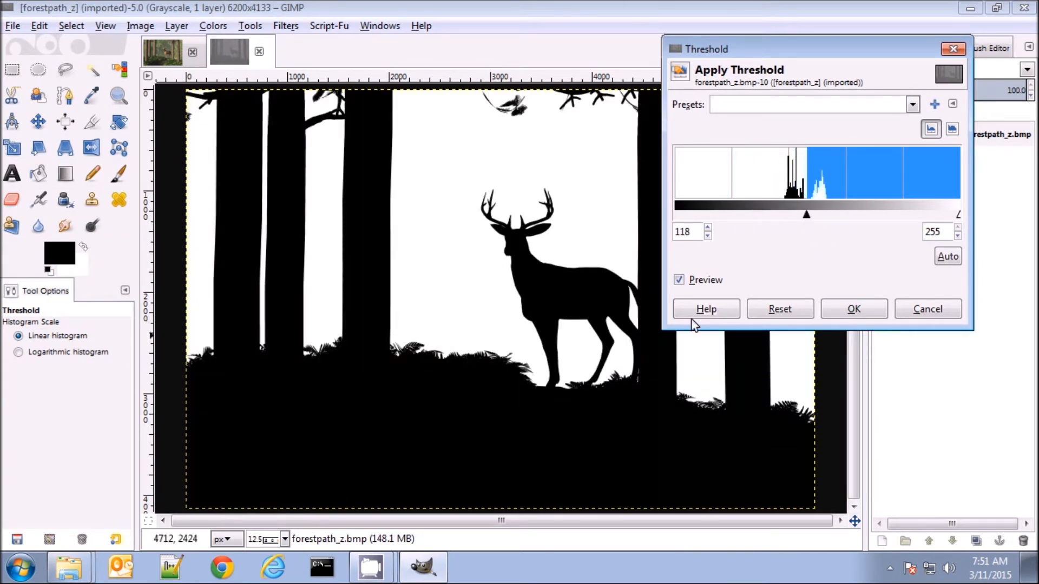
pyautogui.click(854, 313)
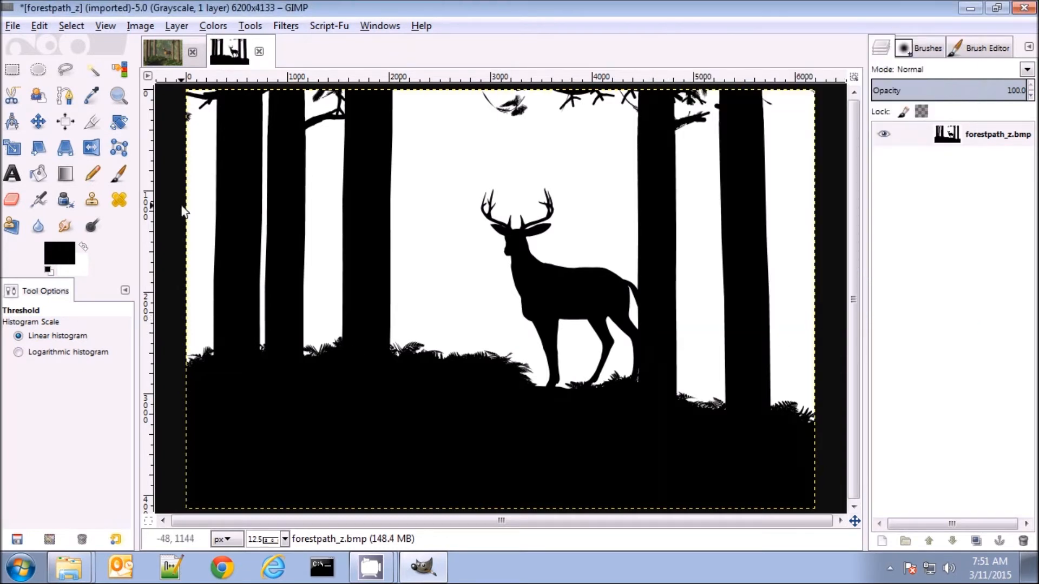
# Copy the entire black-and-white depth mask and paste it as a new layer in the forestpath image
pyautogui.click(70, 26)
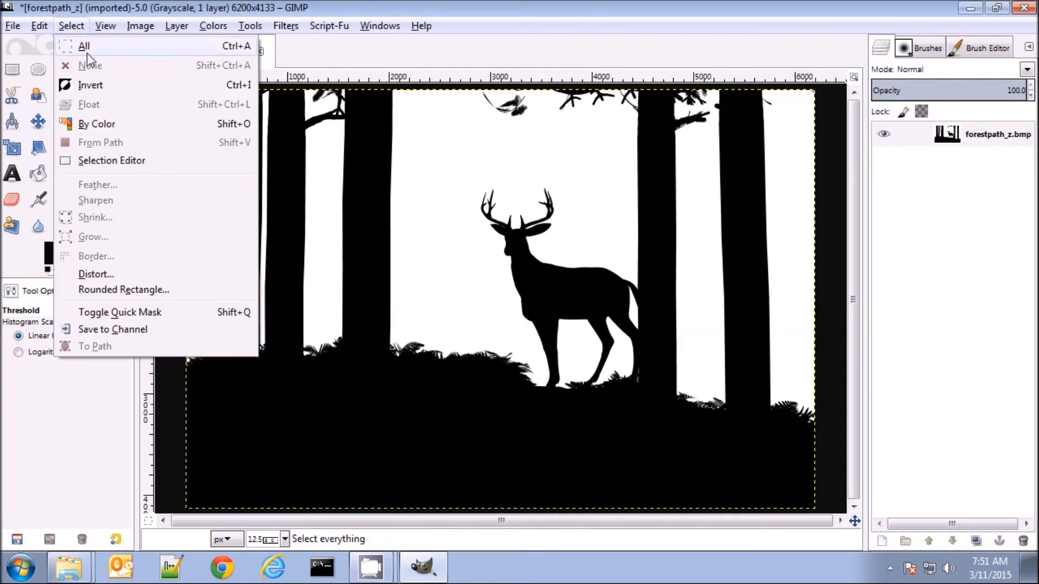
pyautogui.click(87, 47)
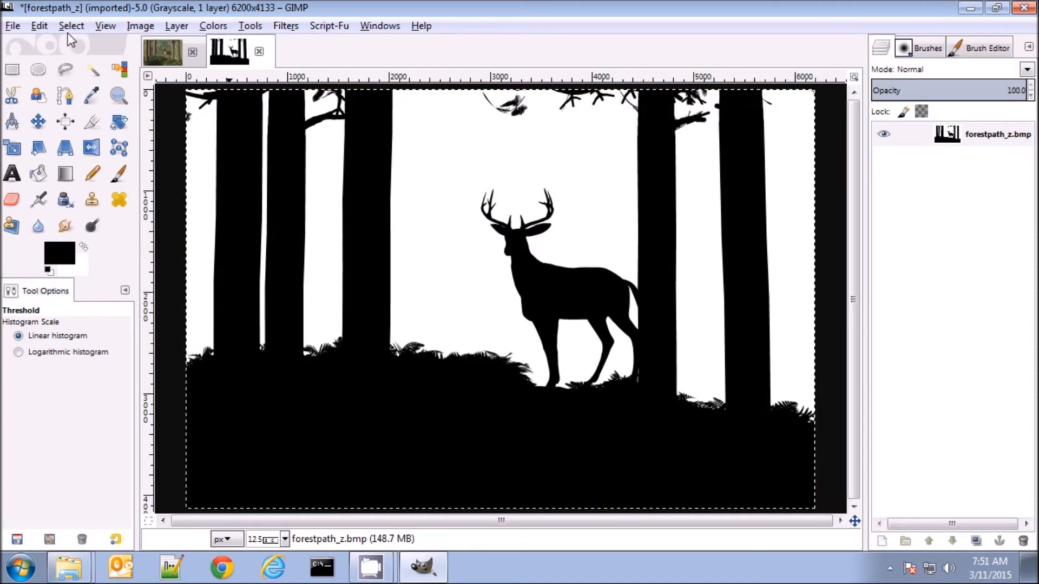
pyautogui.click(43, 26)
pyautogui.click(61, 139)
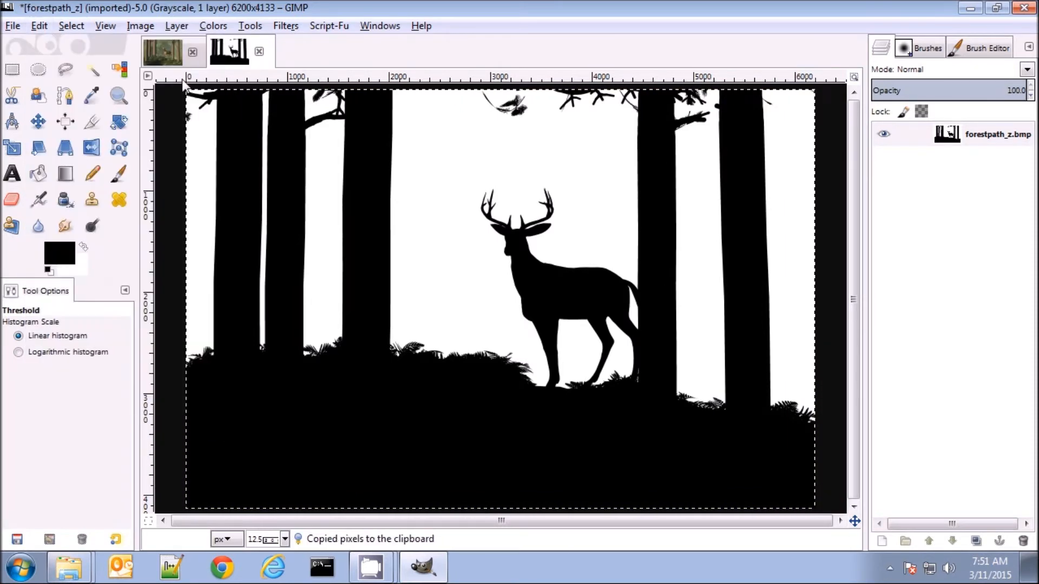
pyautogui.click(160, 60)
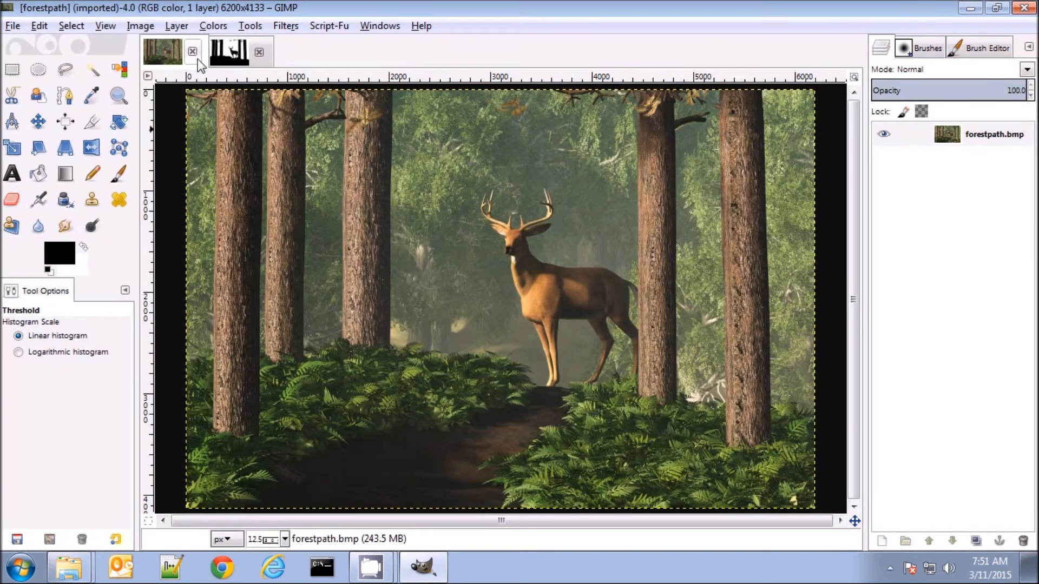
pyautogui.click(39, 25)
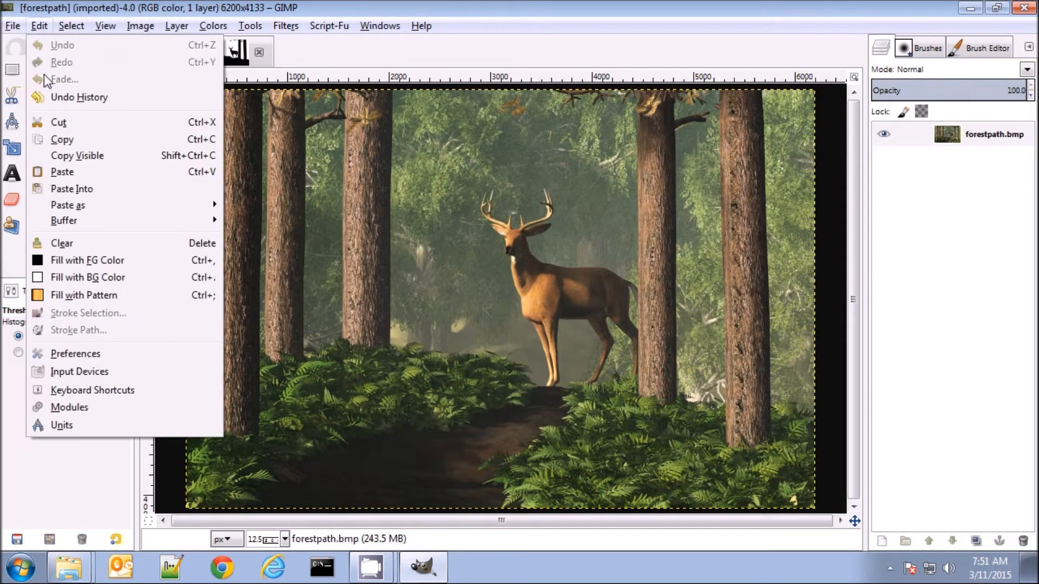
pyautogui.click(62, 172)
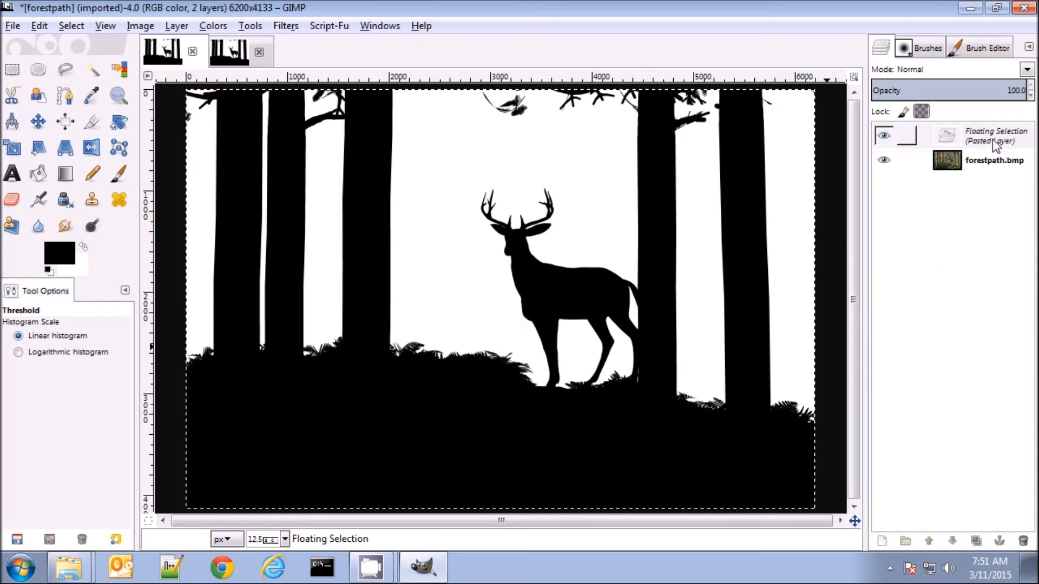
pyautogui.click(882, 542)
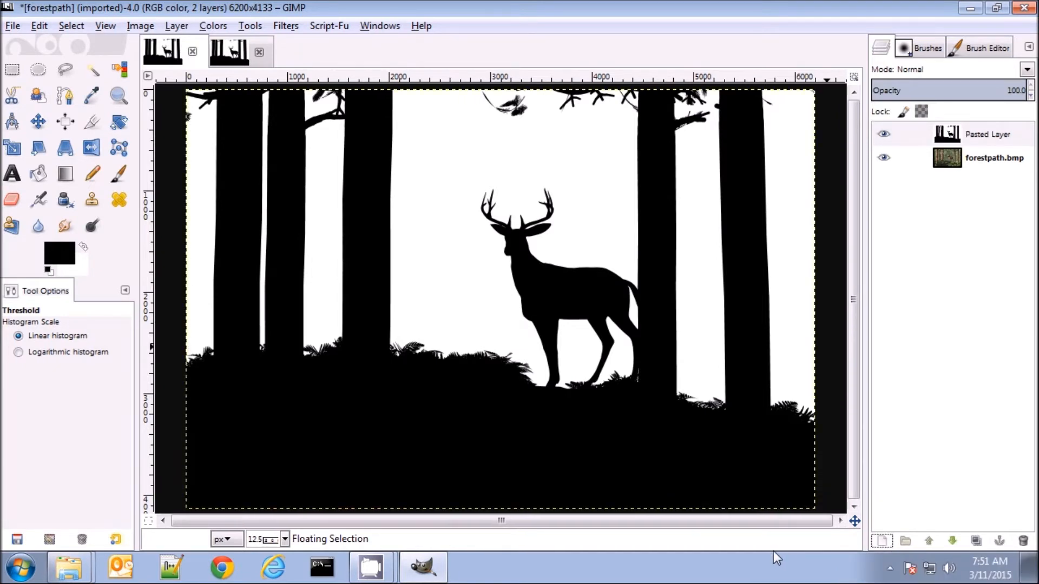
# Select the black foreground silhouette by color on the pasted mask layer and delete that layer
pyautogui.click(119, 70)
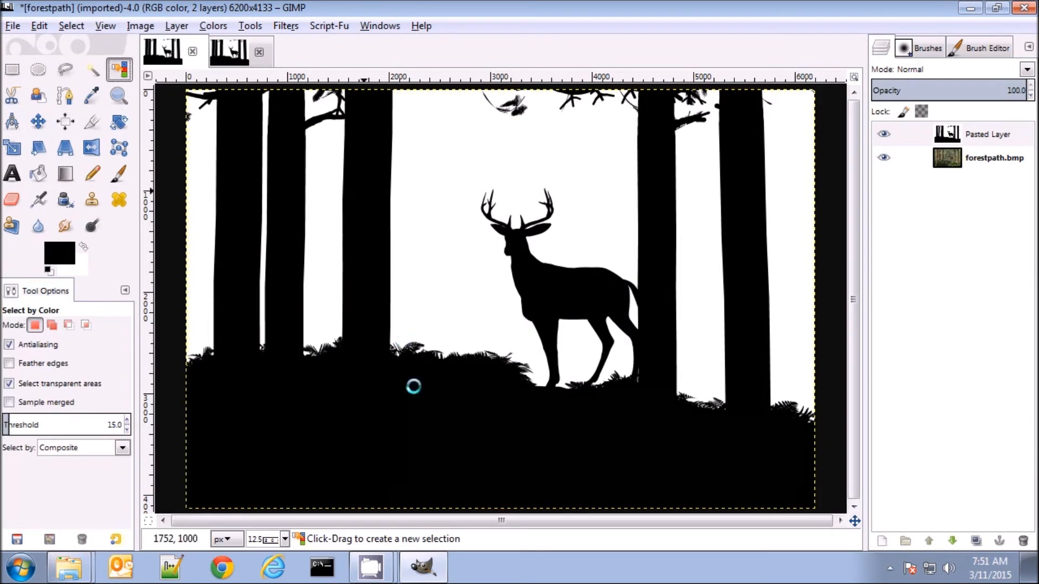
pyautogui.click(1023, 542)
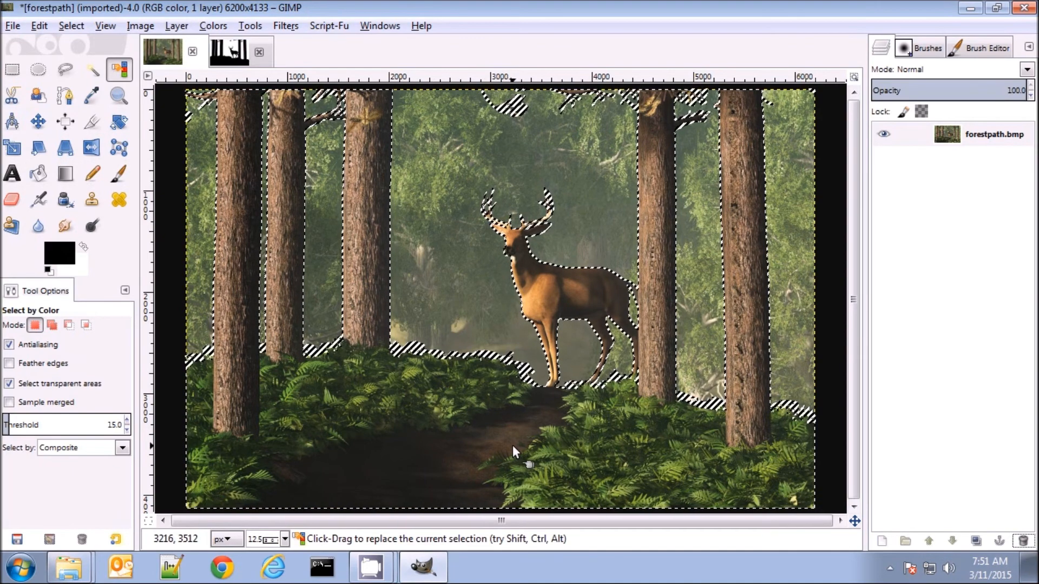
# Copy the selected foreground of forestpath.bmp onto a new layer and check the cutout by briefly hiding the background layer
pyautogui.click(53, 28)
pyautogui.click(49, 139)
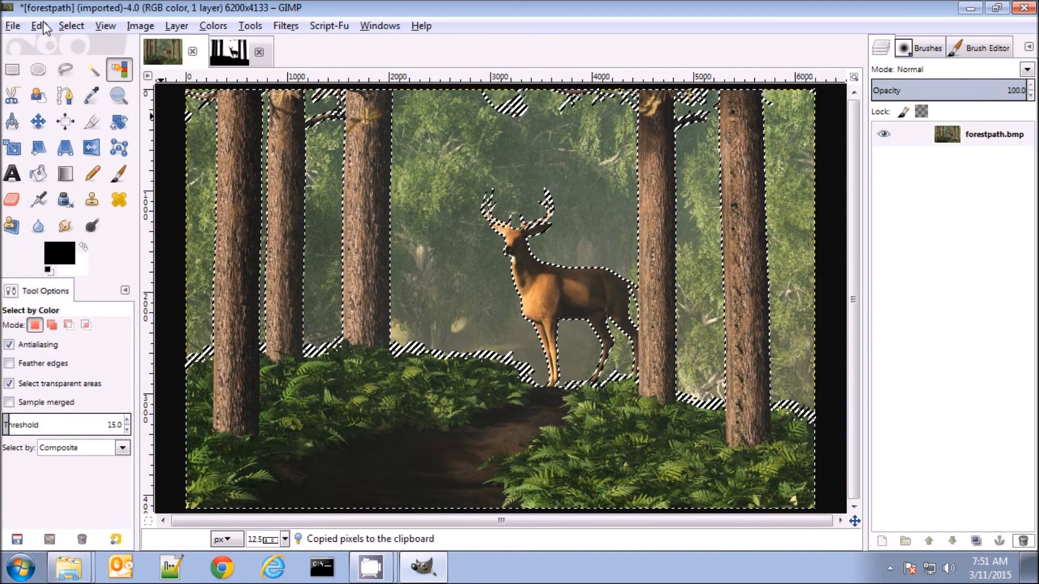
pyautogui.click(40, 25)
pyautogui.click(81, 172)
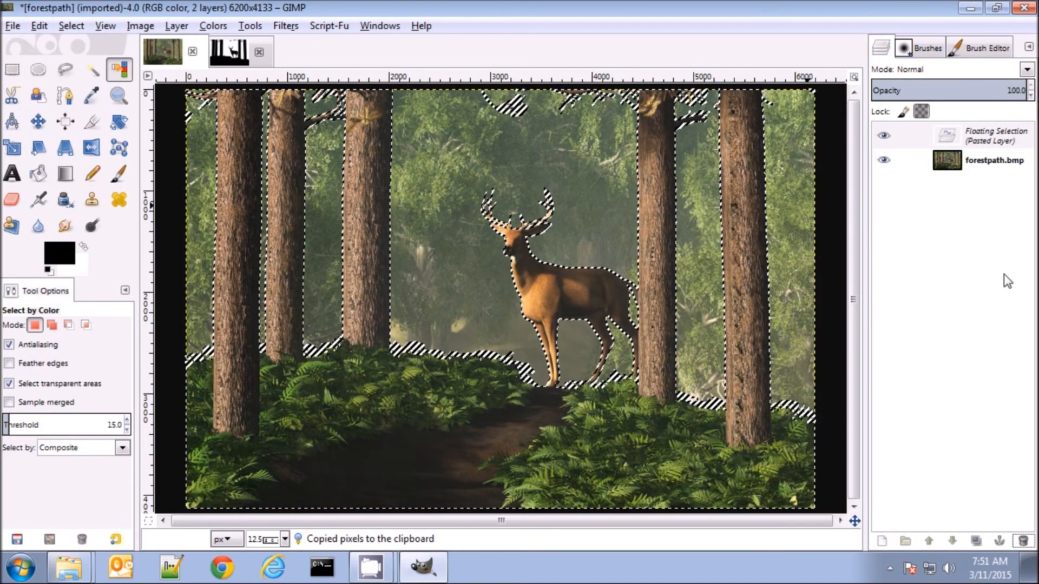
pyautogui.click(882, 543)
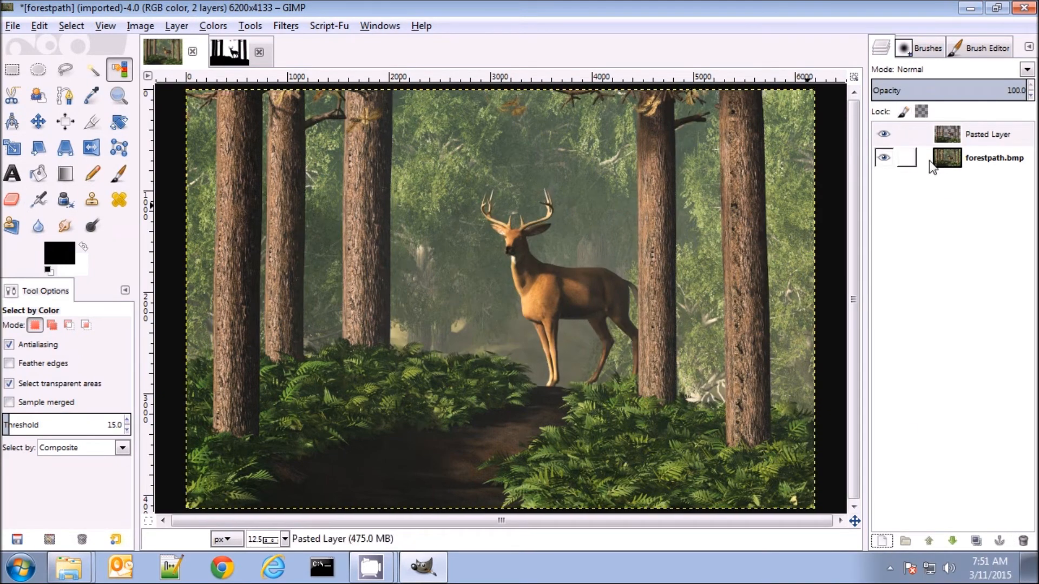
pyautogui.click(885, 159)
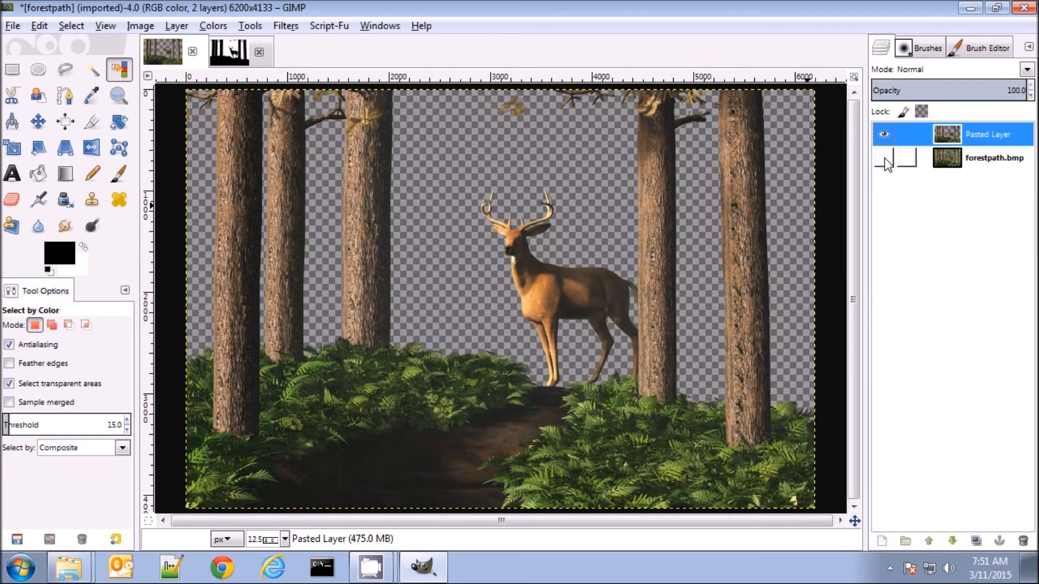
pyautogui.click(885, 159)
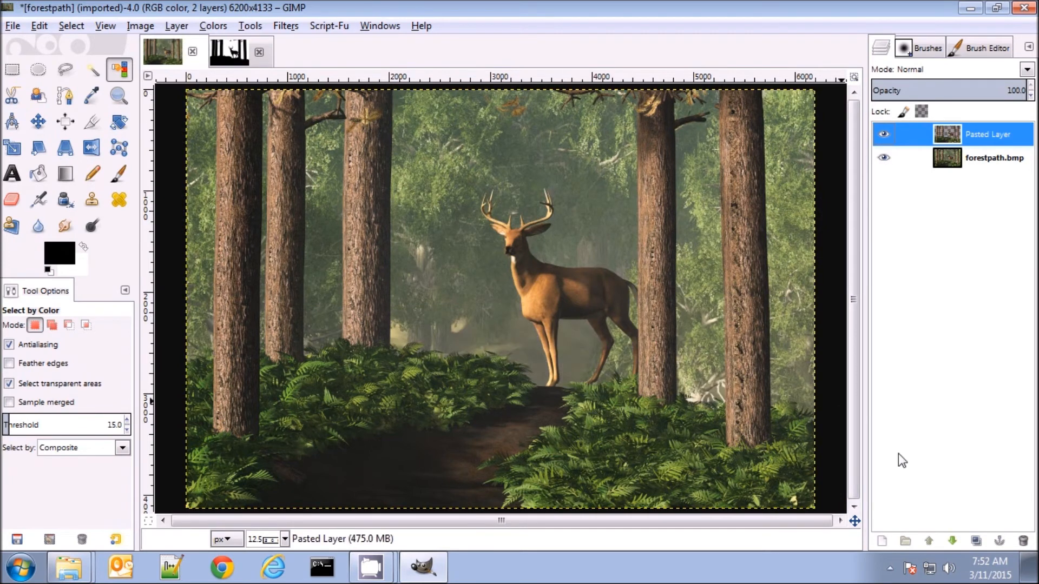
# Add a transparent 6200 by 4133 px layer and place it between the foreground cutout and forestpath.bmp
pyautogui.click(882, 541)
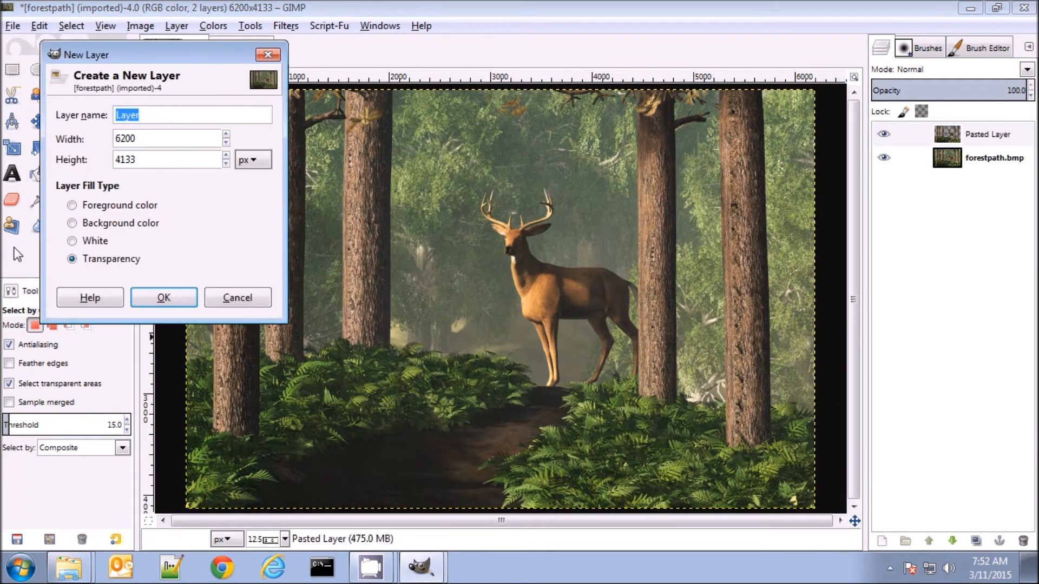
pyautogui.click(165, 297)
pyautogui.moveTo(969, 134); pyautogui.dragTo(974, 208)
pyautogui.click(953, 541)
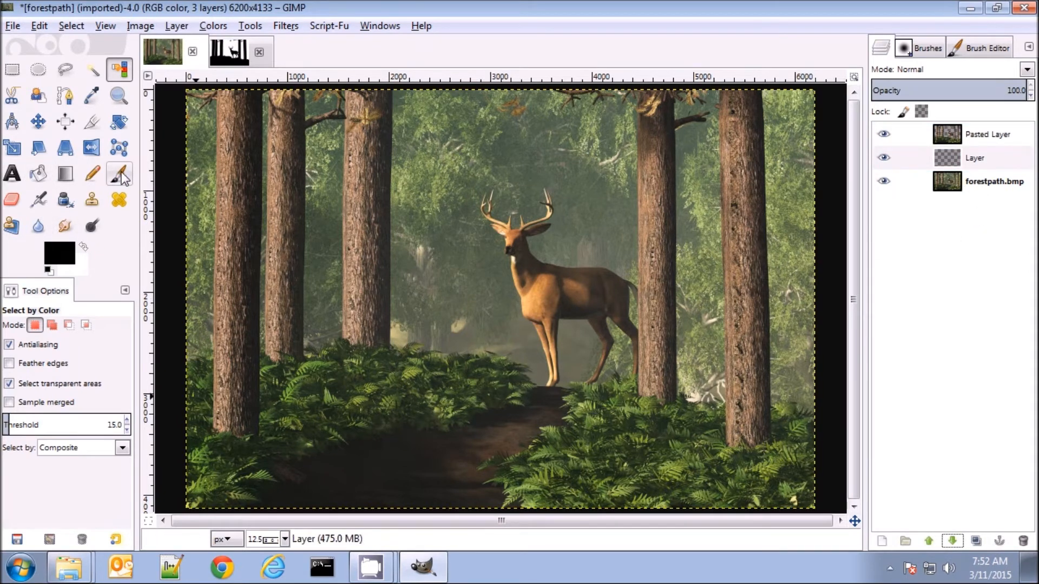
# Sample a pale tan from the background of the forestpath.bmp layer and lighten the foreground color to d9d7b8
pyautogui.click(38, 200)
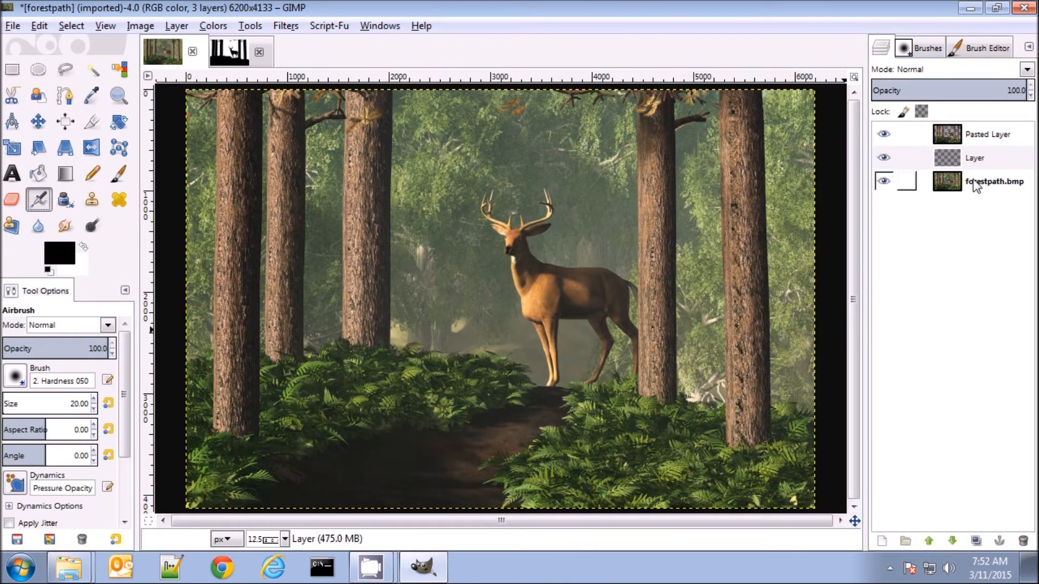
pyautogui.click(952, 181)
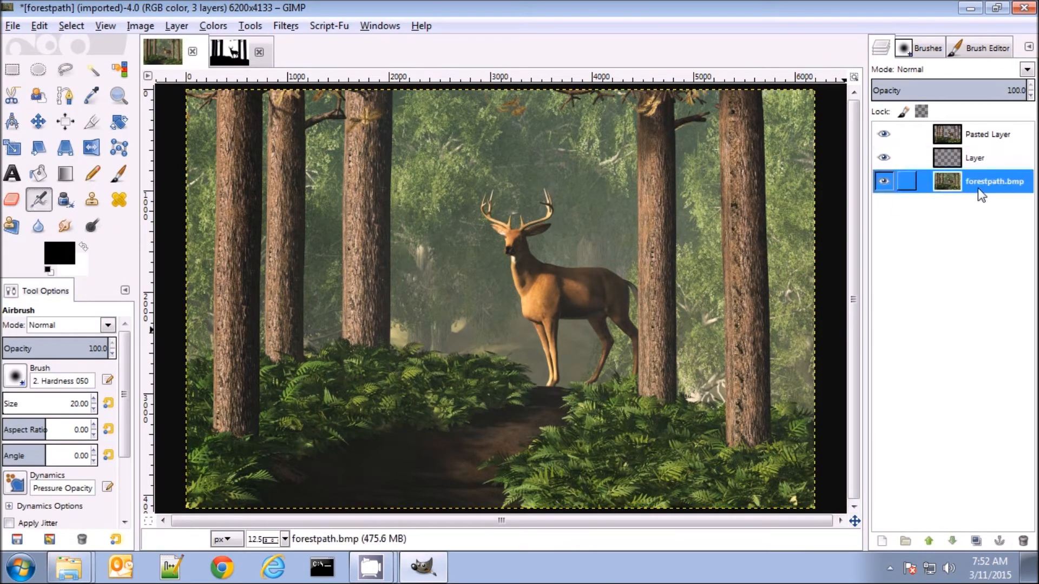
pyautogui.click(92, 96)
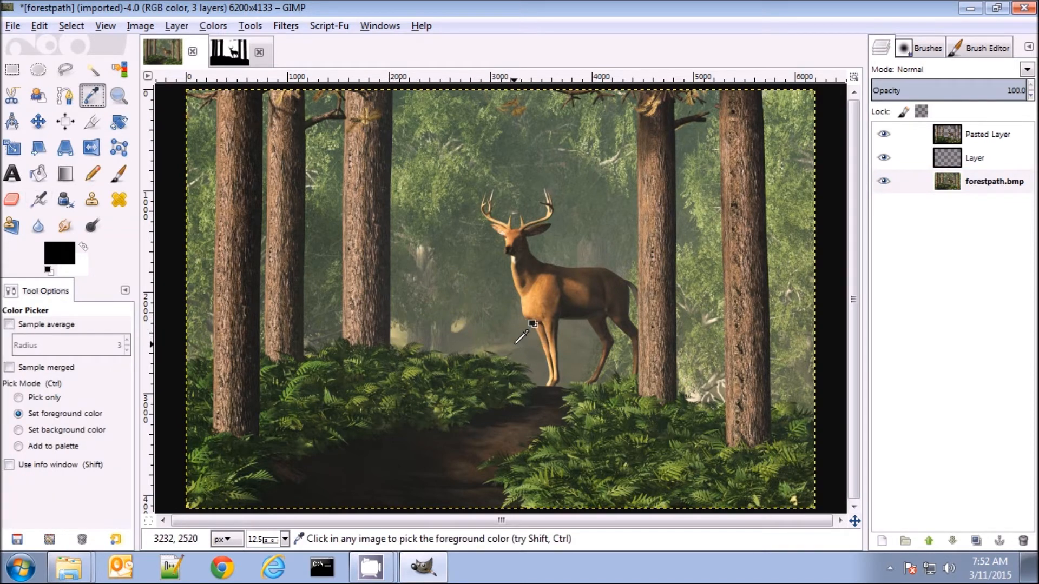
pyautogui.click(475, 337)
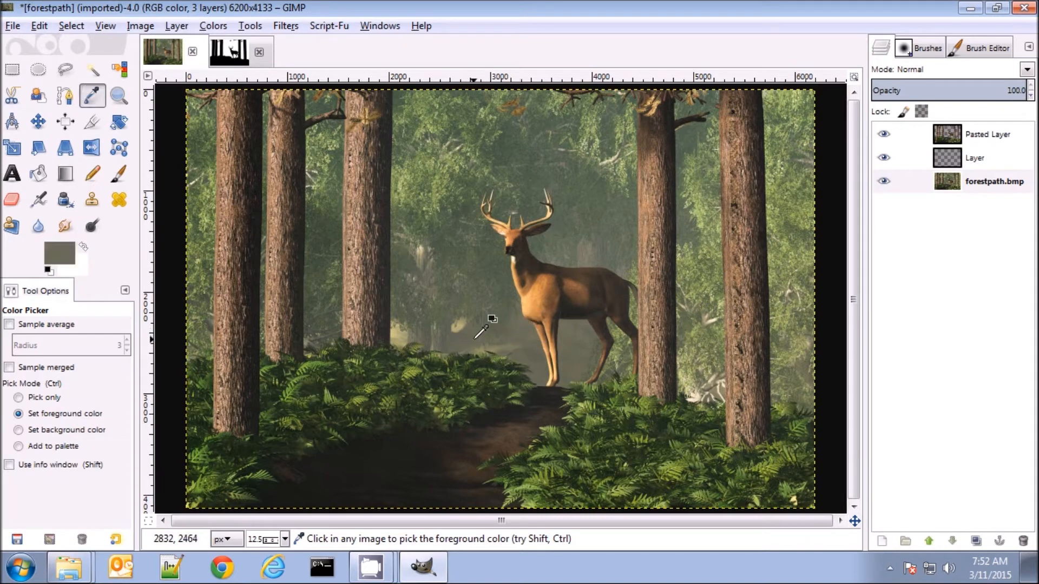
pyautogui.click(395, 330)
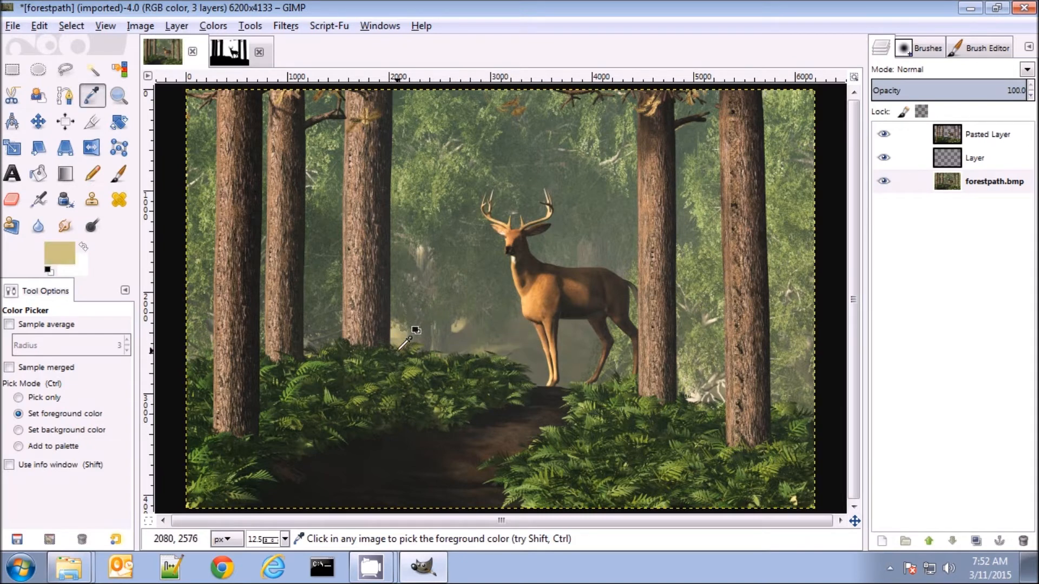
pyautogui.click(55, 251)
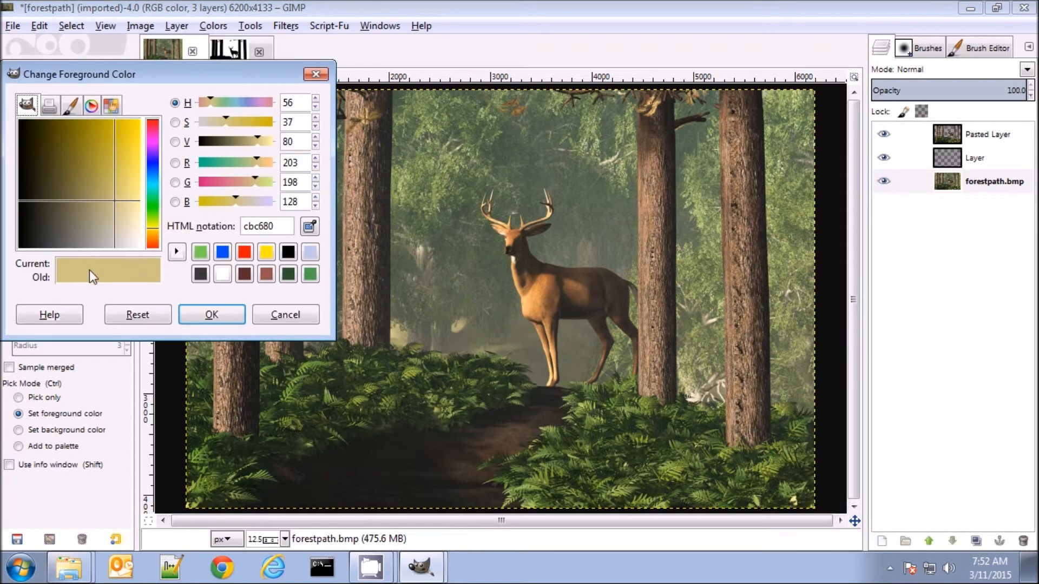
pyautogui.moveTo(125, 206); pyautogui.dragTo(122, 229)
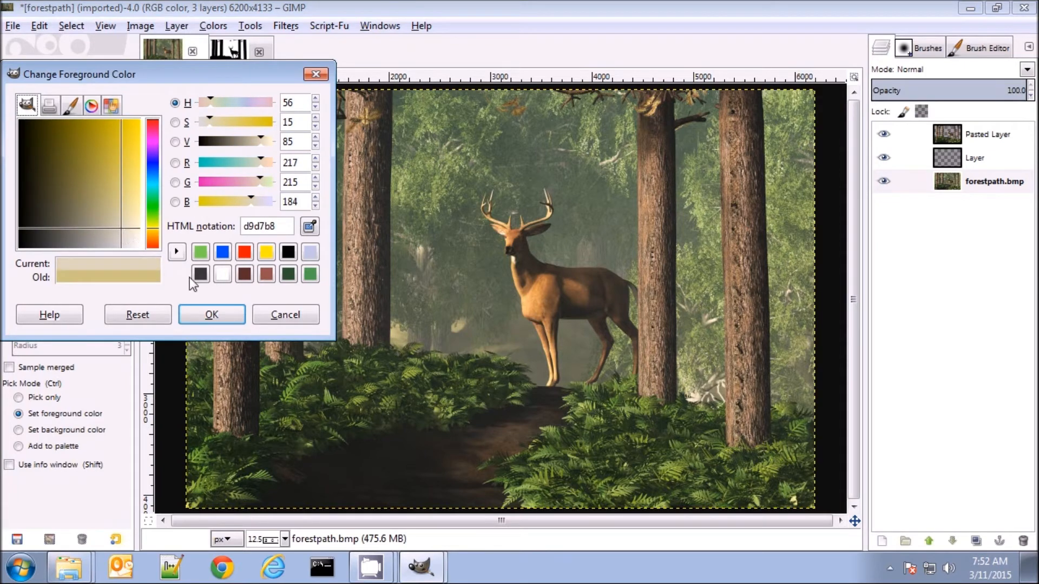
pyautogui.click(213, 314)
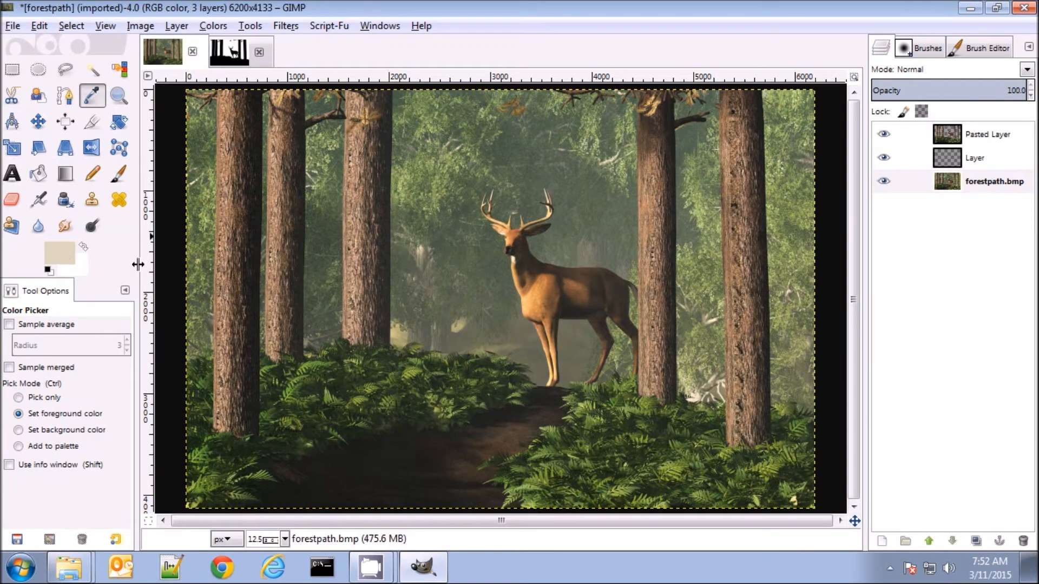
# Set up the Airbrush with the LJF Smoke B brush at size 981.50
pyautogui.click(37, 201)
pyautogui.click(19, 384)
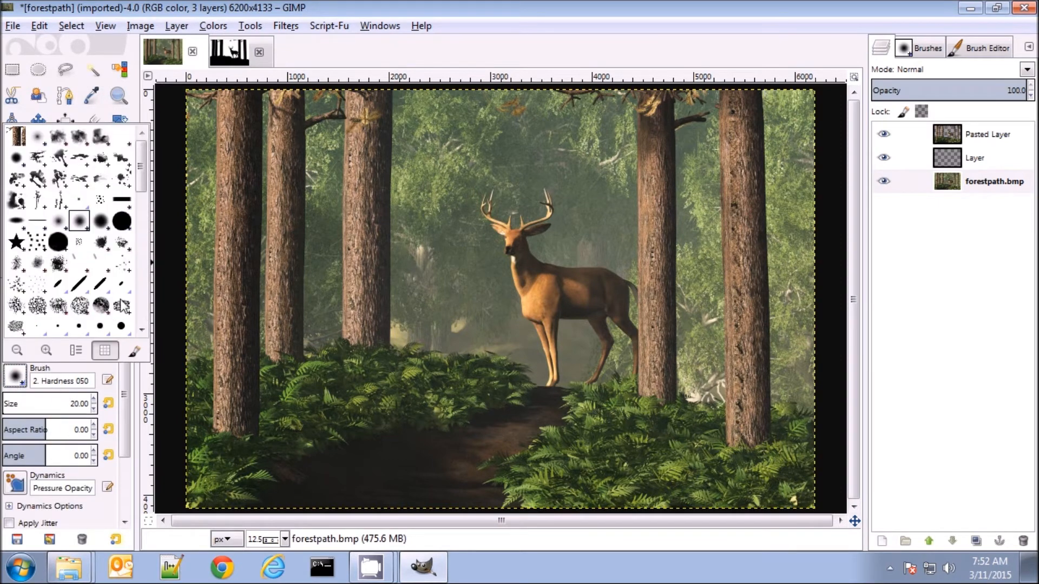
pyautogui.click(143, 234)
pyautogui.moveTo(143, 227)
pyautogui.mouseDown()
pyautogui.moveTo(143, 316)
pyautogui.moveTo(143, 165)
pyautogui.mouseUp()
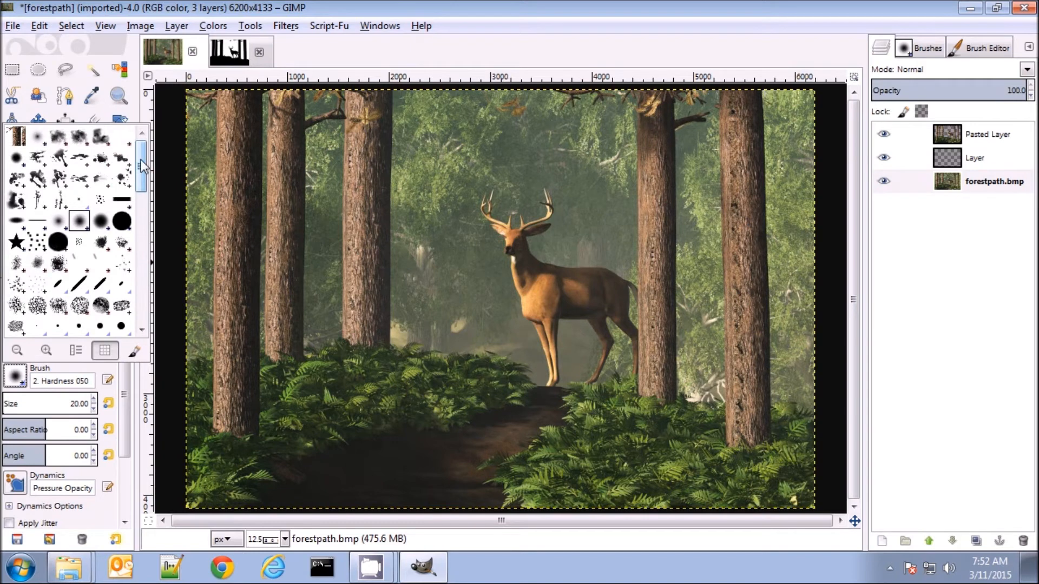
pyautogui.doubleClick(77, 139)
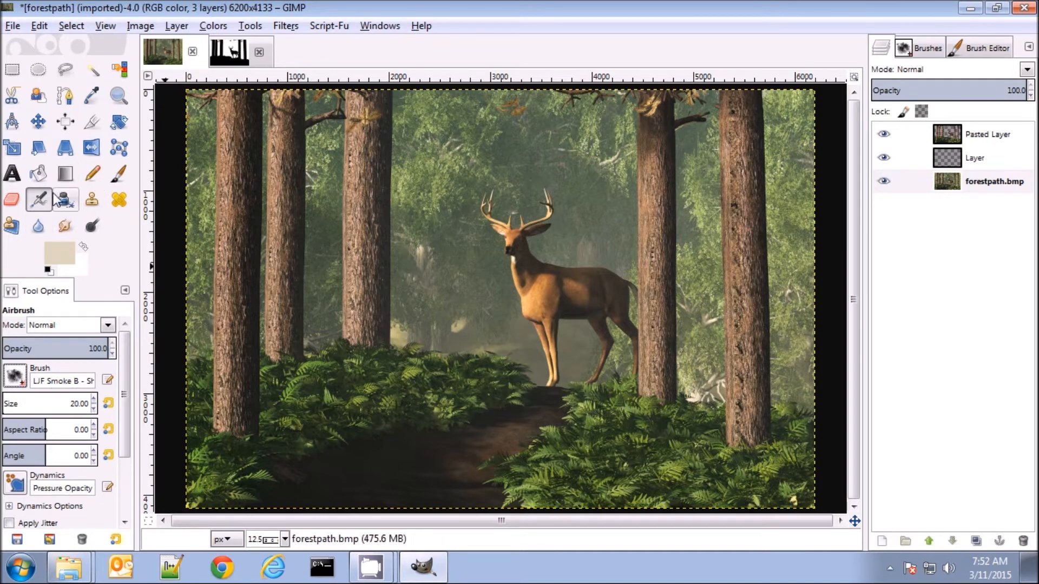
pyautogui.moveTo(10, 403); pyautogui.dragTo(58, 403)
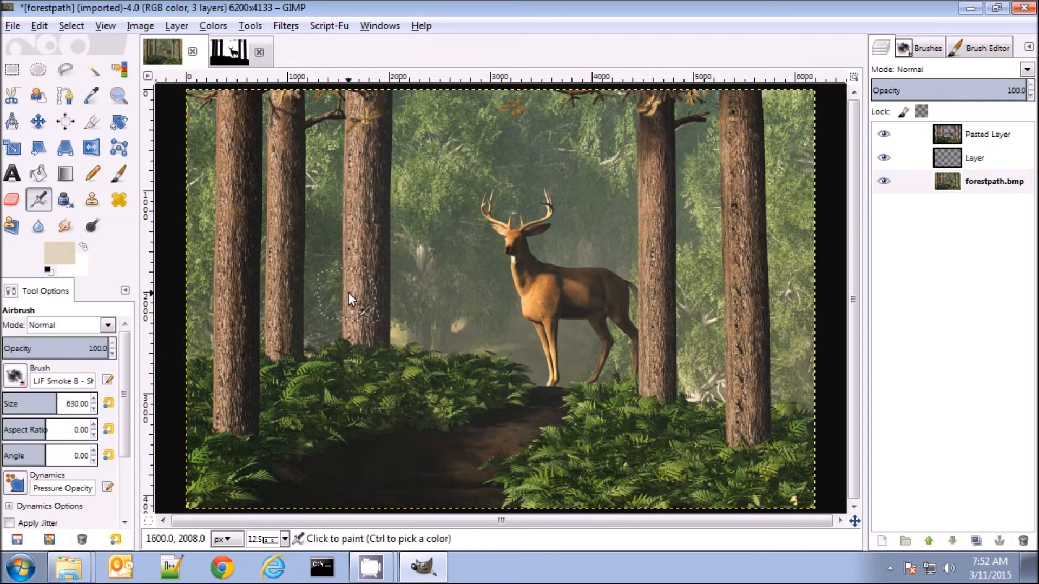
pyautogui.moveTo(61, 398); pyautogui.dragTo(66, 401)
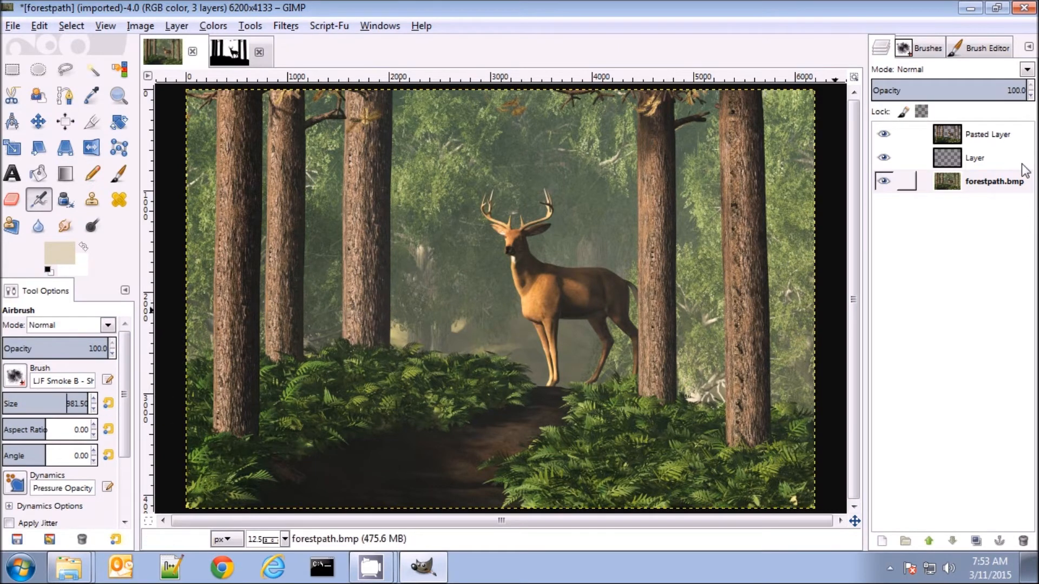
# Airbrush pale mist on the transparent layer around the deer and between the tree trunks, up into the background foliage
pyautogui.click(963, 164)
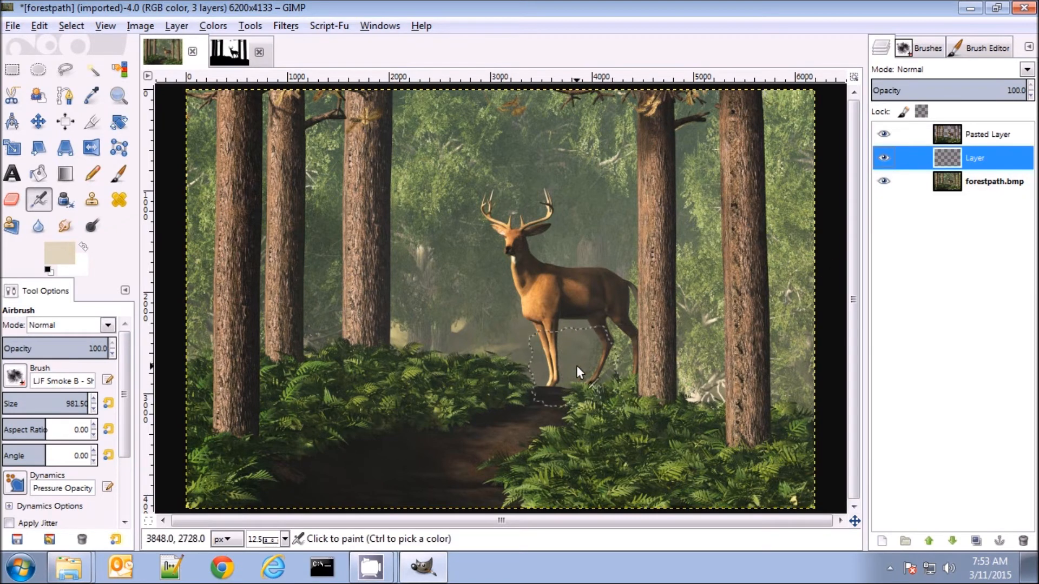
pyautogui.moveTo(634, 324)
pyautogui.mouseDown()
pyautogui.moveTo(495, 360)
pyautogui.moveTo(503, 359)
pyautogui.mouseUp()
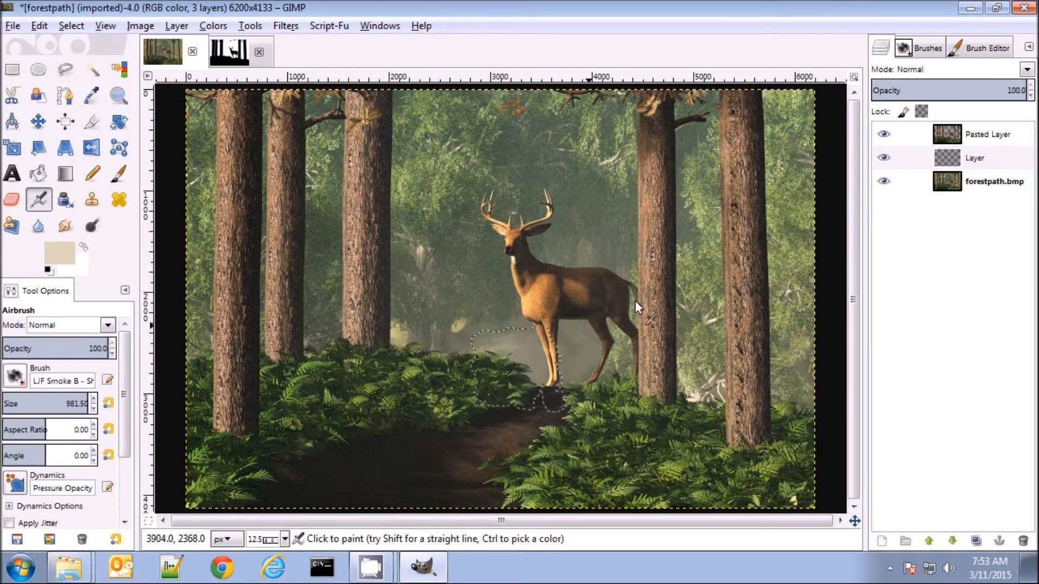
pyautogui.moveTo(610, 293)
pyautogui.mouseDown()
pyautogui.moveTo(672, 222)
pyautogui.moveTo(599, 262)
pyautogui.moveTo(577, 187)
pyautogui.moveTo(588, 210)
pyautogui.moveTo(657, 220)
pyautogui.moveTo(680, 199)
pyautogui.moveTo(698, 223)
pyautogui.moveTo(592, 161)
pyautogui.moveTo(599, 378)
pyautogui.moveTo(717, 375)
pyautogui.moveTo(697, 365)
pyautogui.moveTo(801, 378)
pyautogui.moveTo(790, 356)
pyautogui.moveTo(512, 368)
pyautogui.moveTo(435, 344)
pyautogui.moveTo(450, 352)
pyautogui.moveTo(405, 310)
pyautogui.moveTo(386, 330)
pyautogui.moveTo(323, 321)
pyautogui.moveTo(365, 306)
pyautogui.moveTo(340, 282)
pyautogui.moveTo(325, 190)
pyautogui.moveTo(363, 301)
pyautogui.moveTo(440, 324)
pyautogui.moveTo(440, 291)
pyautogui.mouseUp()
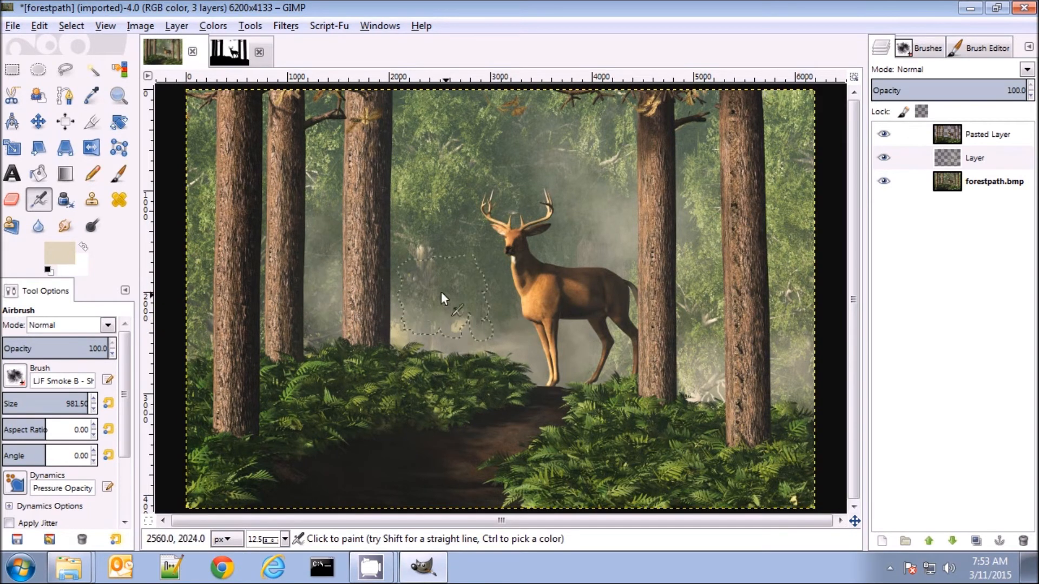
pyautogui.moveTo(446, 346)
pyautogui.mouseDown()
pyautogui.moveTo(288, 349)
pyautogui.moveTo(207, 321)
pyautogui.moveTo(240, 166)
pyautogui.moveTo(217, 157)
pyautogui.moveTo(367, 136)
pyautogui.moveTo(408, 144)
pyautogui.mouseUp()
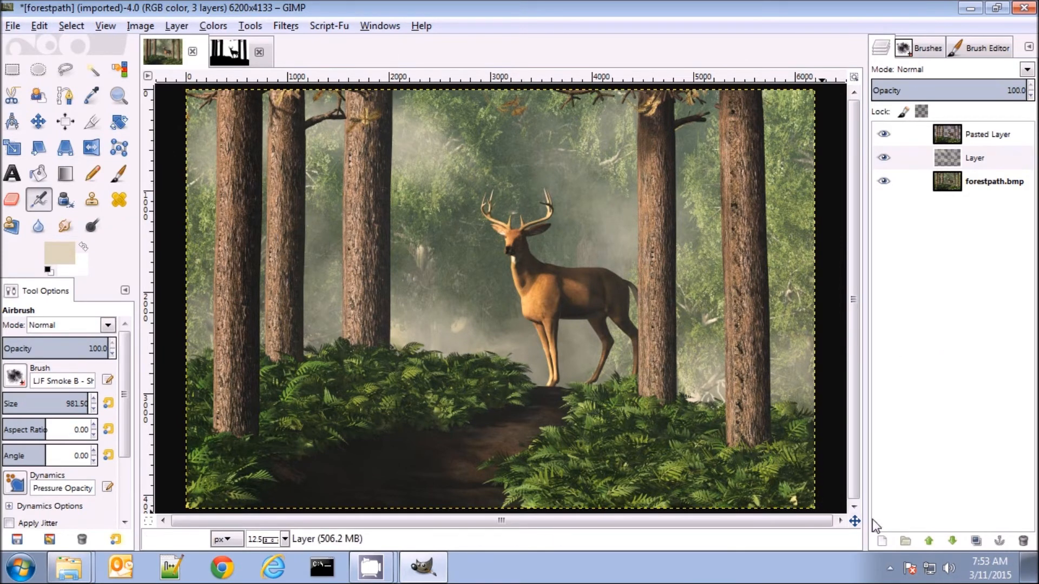
# Add another transparent 6200 by 4133 px layer above the mist and outline a wide diagonal light beam across the scene with Free Select
pyautogui.click(886, 544)
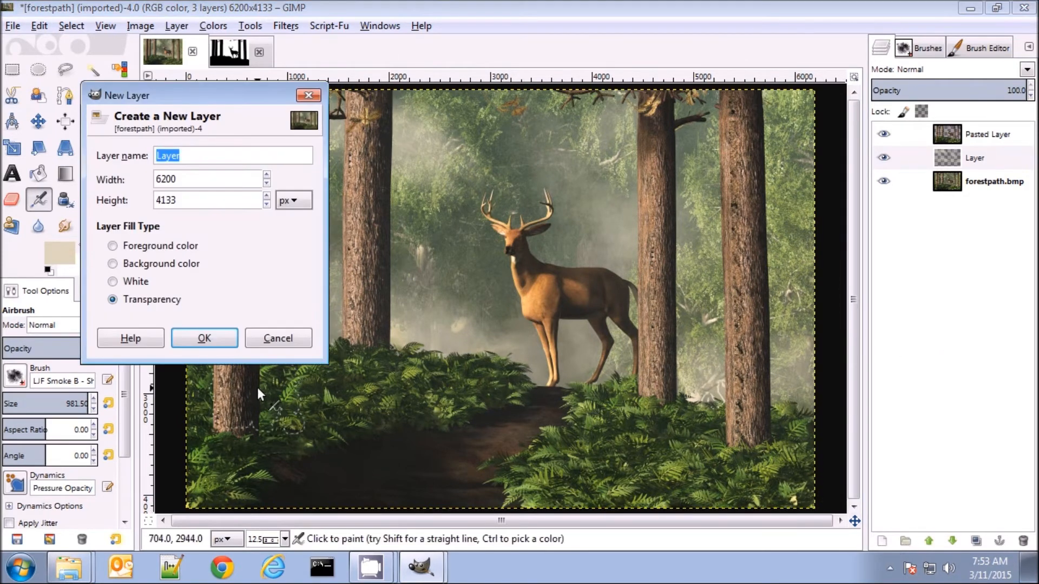
pyautogui.click(201, 339)
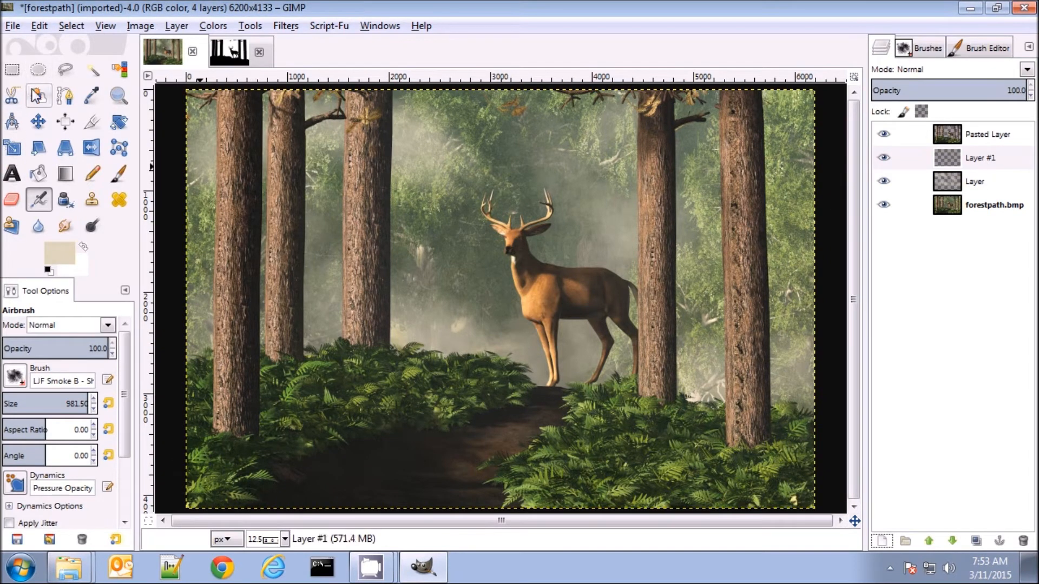
pyautogui.click(64, 73)
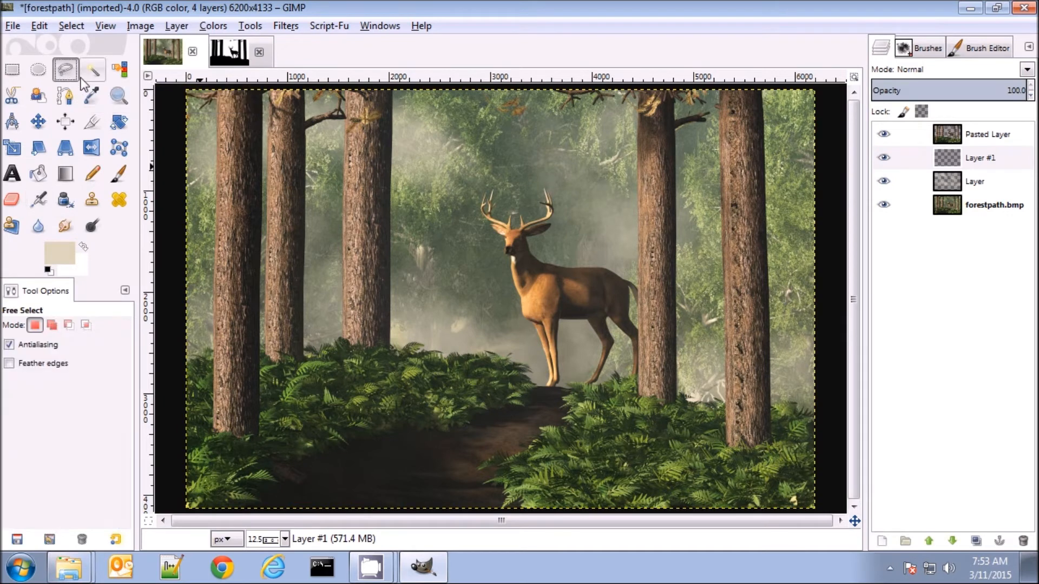
pyautogui.click(258, 84)
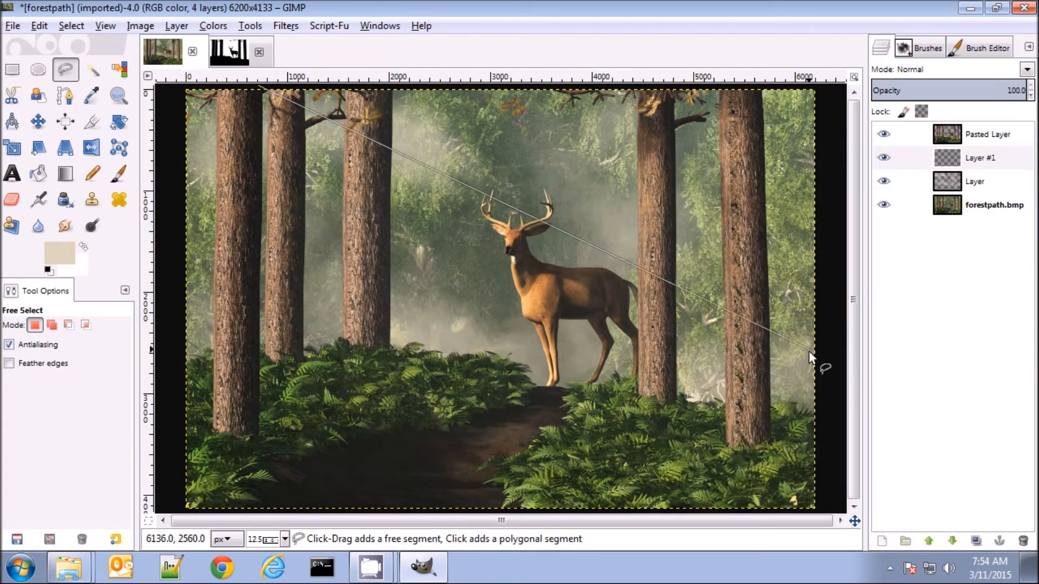
pyautogui.click(825, 333)
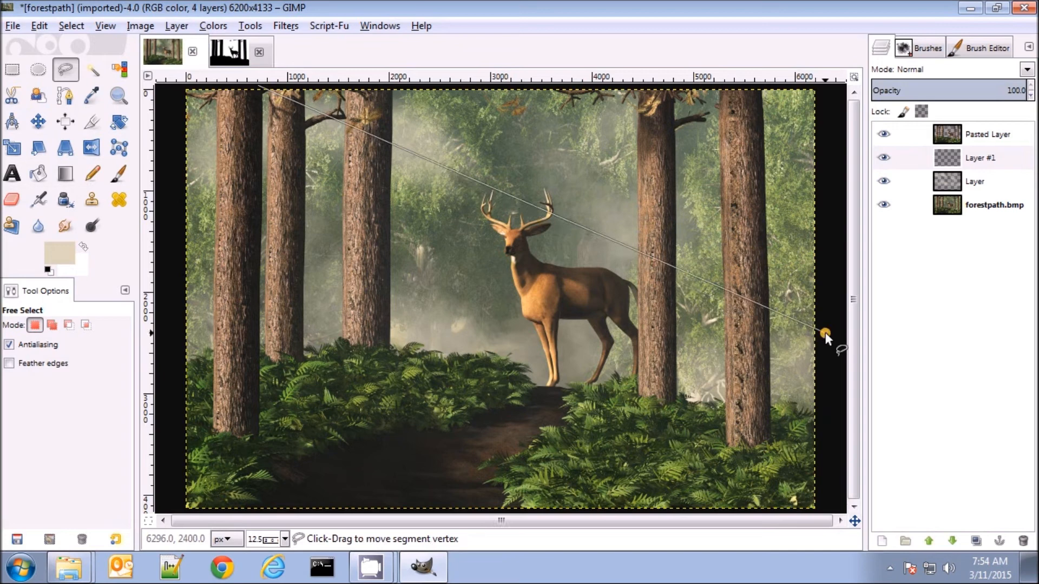
pyautogui.click(827, 462)
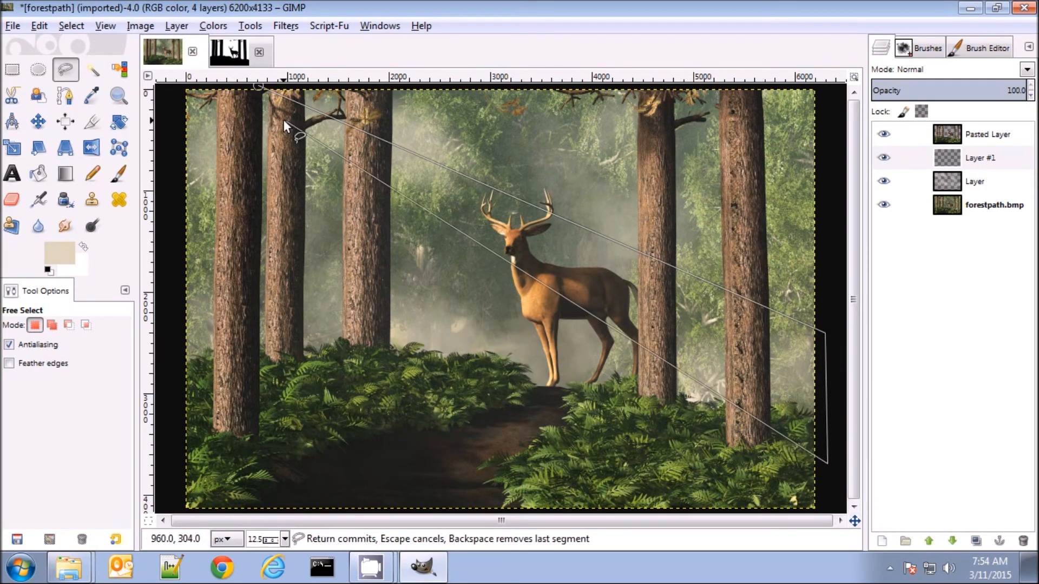
pyautogui.click(243, 97)
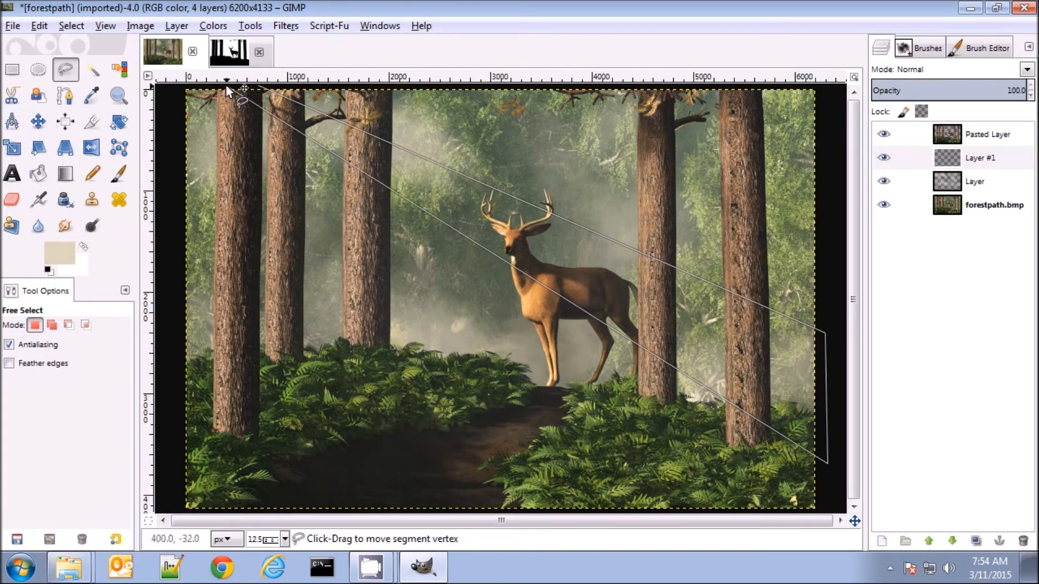
# Outline a second diagonal light beam below the first, down to the image's lower right corner, and commit the selection
pyautogui.click(178, 86)
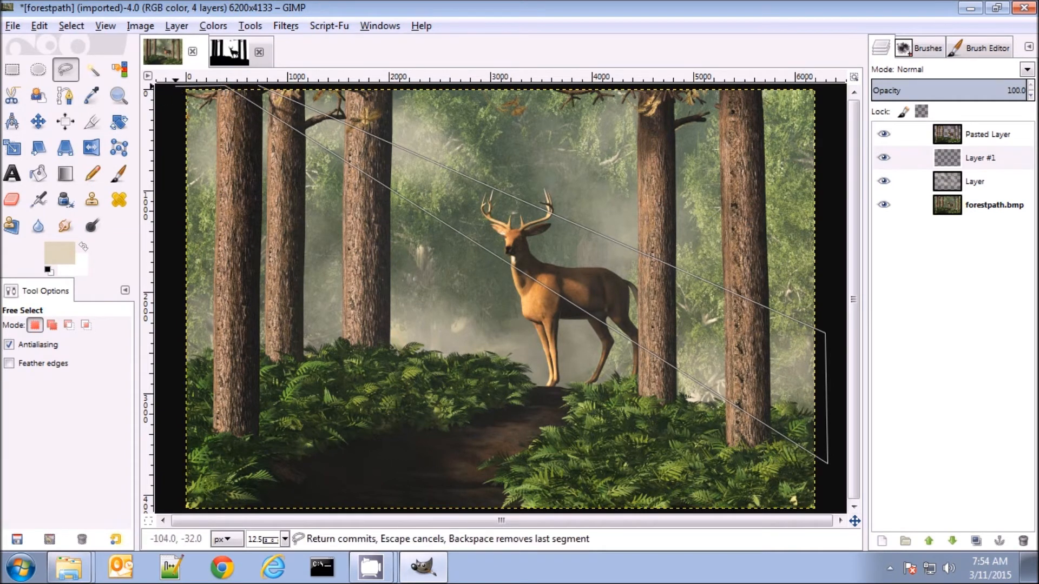
pyautogui.click(826, 487)
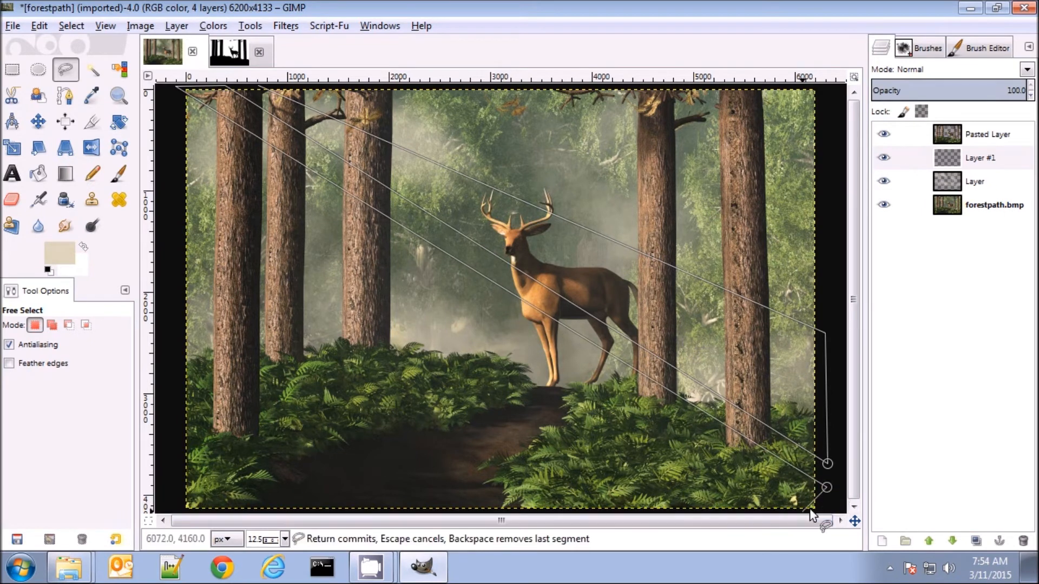
pyautogui.click(823, 508)
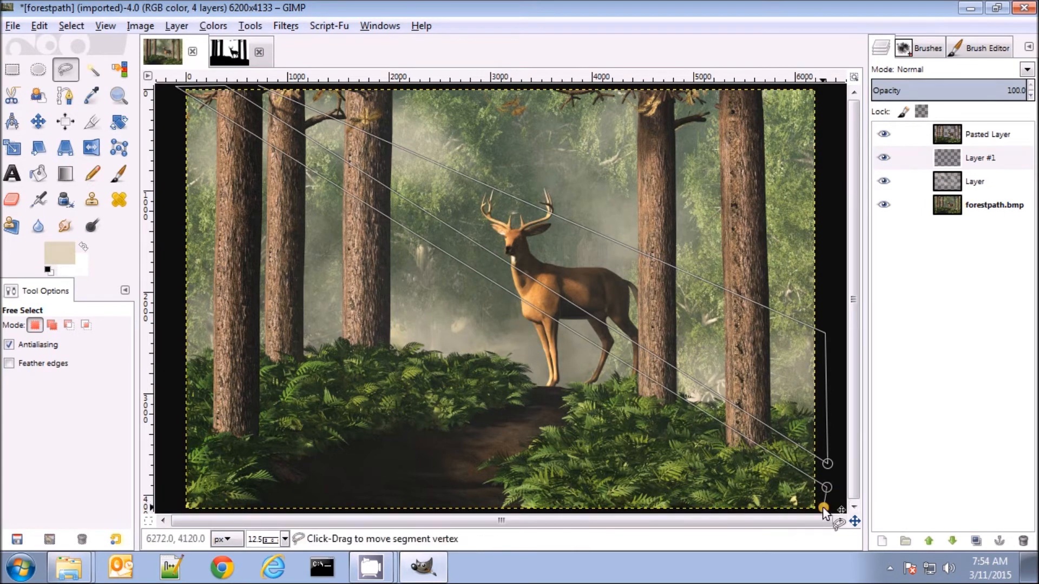
pyautogui.click(771, 512)
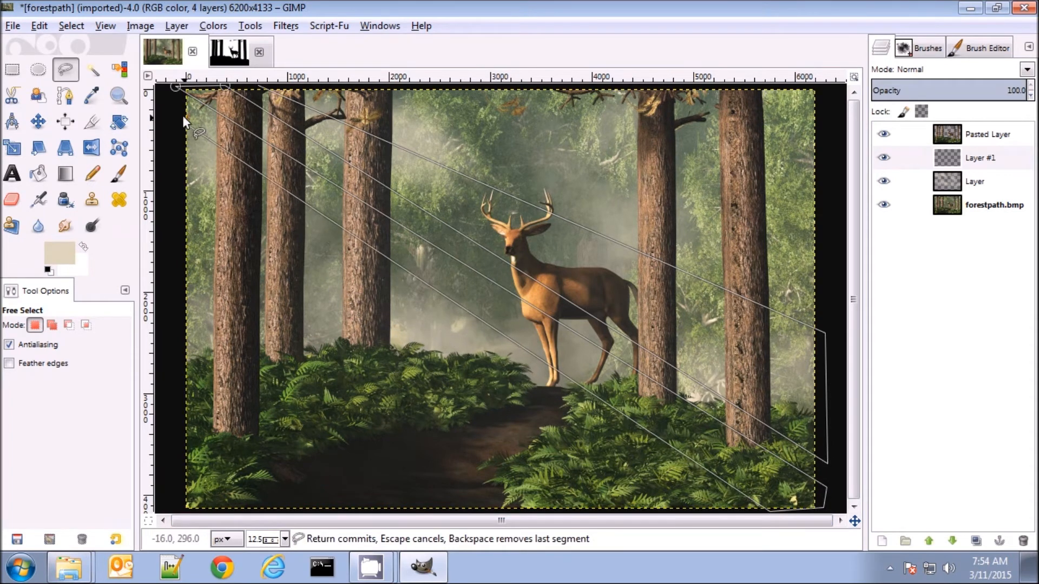
pyautogui.click(176, 87)
pyautogui.press('Return')
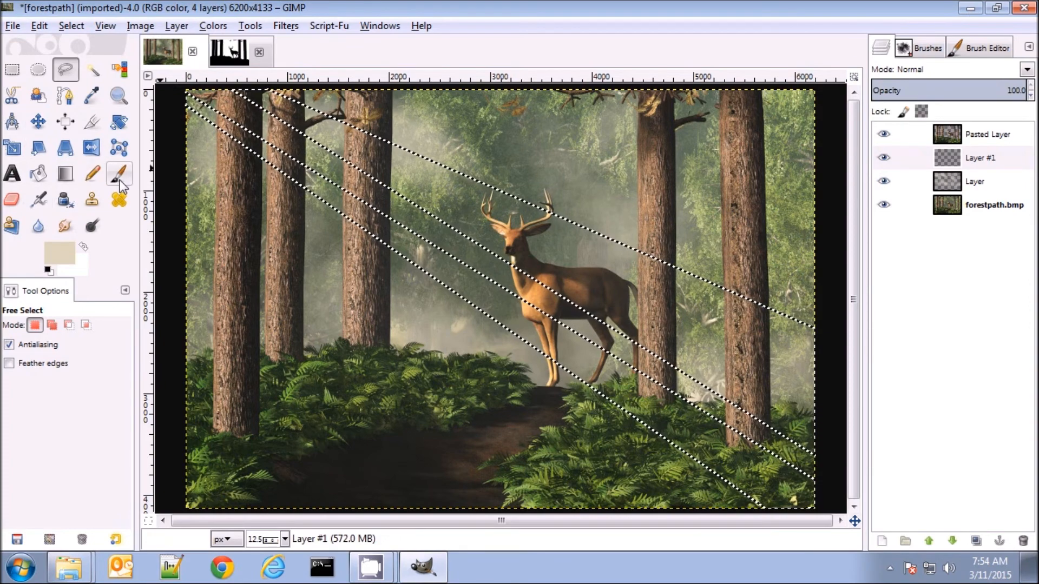
# Change the foreground color to a bright yellow, fdf467
pyautogui.click(62, 256)
pyautogui.moveTo(120, 226); pyautogui.dragTo(140, 150)
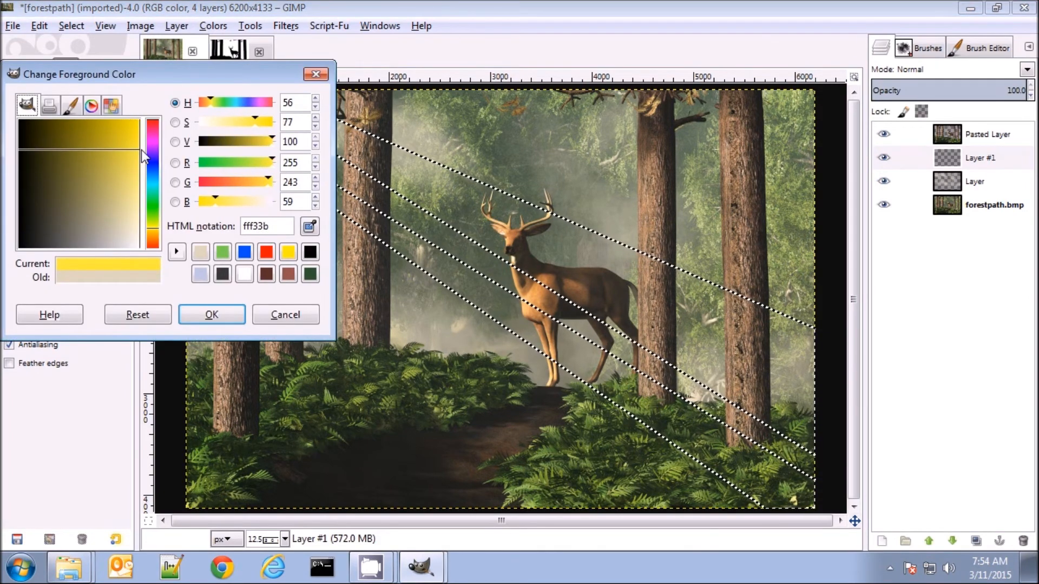
pyautogui.click(133, 157)
pyautogui.click(139, 172)
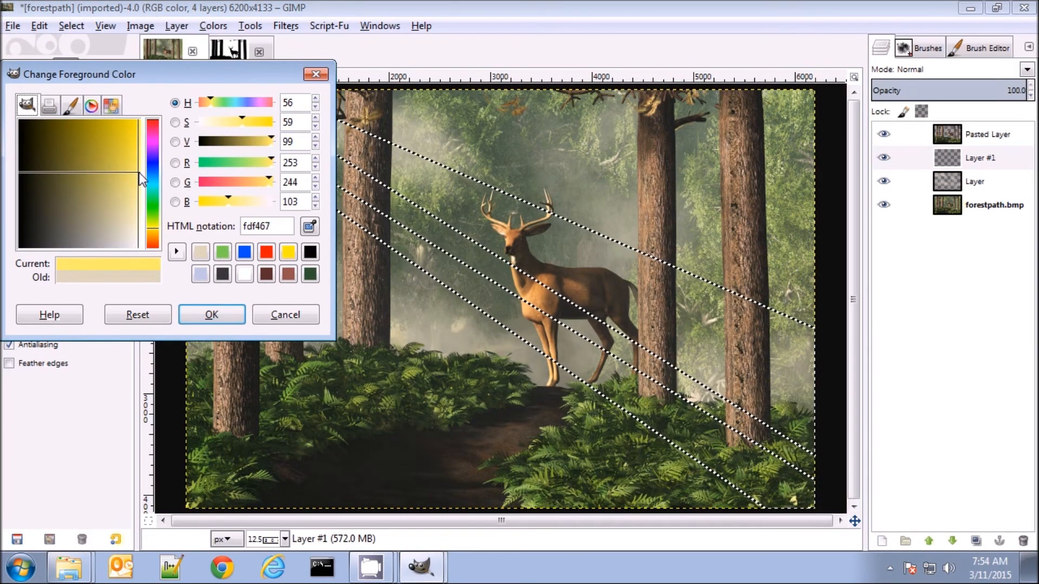
pyautogui.click(211, 315)
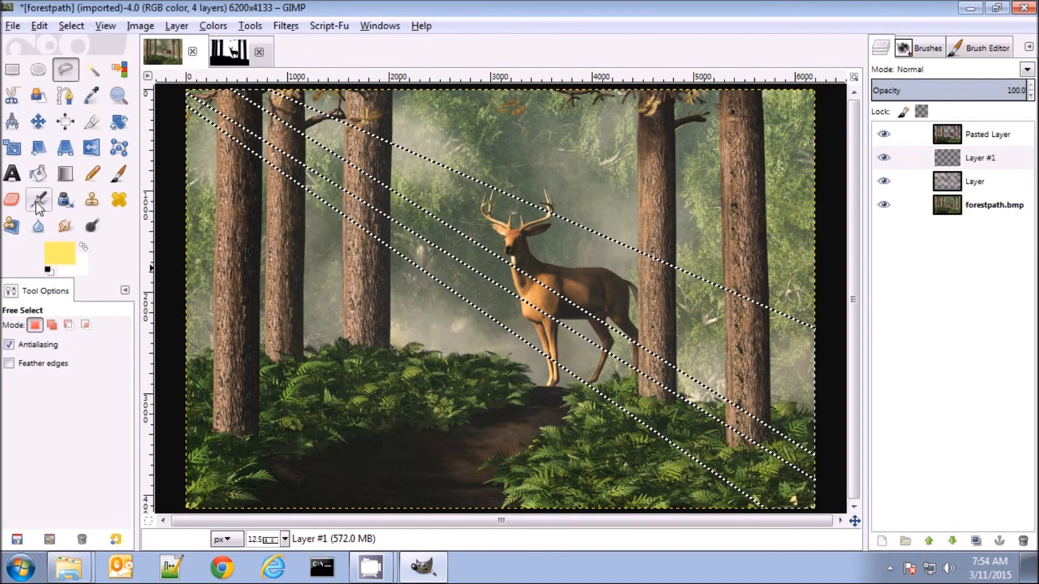
# Airbrush yellow light inside the selected beams on the new layer and check the effect by briefly hiding that layer
pyautogui.press('a')
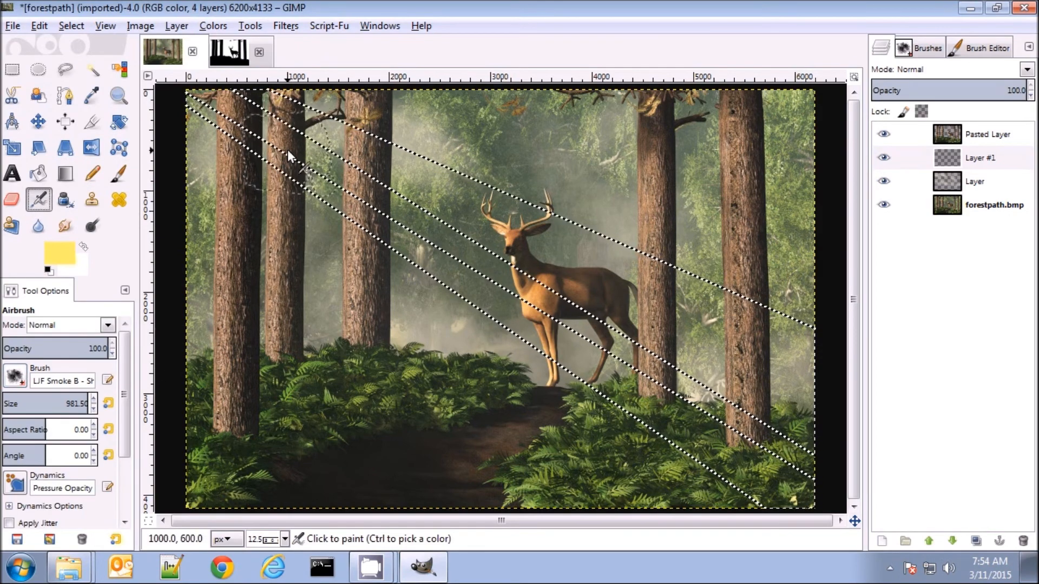
pyautogui.moveTo(239, 118)
pyautogui.mouseDown()
pyautogui.moveTo(313, 190)
pyautogui.moveTo(484, 278)
pyautogui.moveTo(513, 321)
pyautogui.moveTo(584, 380)
pyautogui.moveTo(619, 378)
pyautogui.moveTo(372, 213)
pyautogui.moveTo(267, 90)
pyautogui.moveTo(572, 249)
pyautogui.moveTo(657, 280)
pyautogui.moveTo(269, 90)
pyautogui.moveTo(503, 210)
pyautogui.moveTo(673, 320)
pyautogui.moveTo(479, 238)
pyautogui.moveTo(316, 126)
pyautogui.moveTo(269, 145)
pyautogui.moveTo(660, 417)
pyautogui.moveTo(643, 397)
pyautogui.mouseUp()
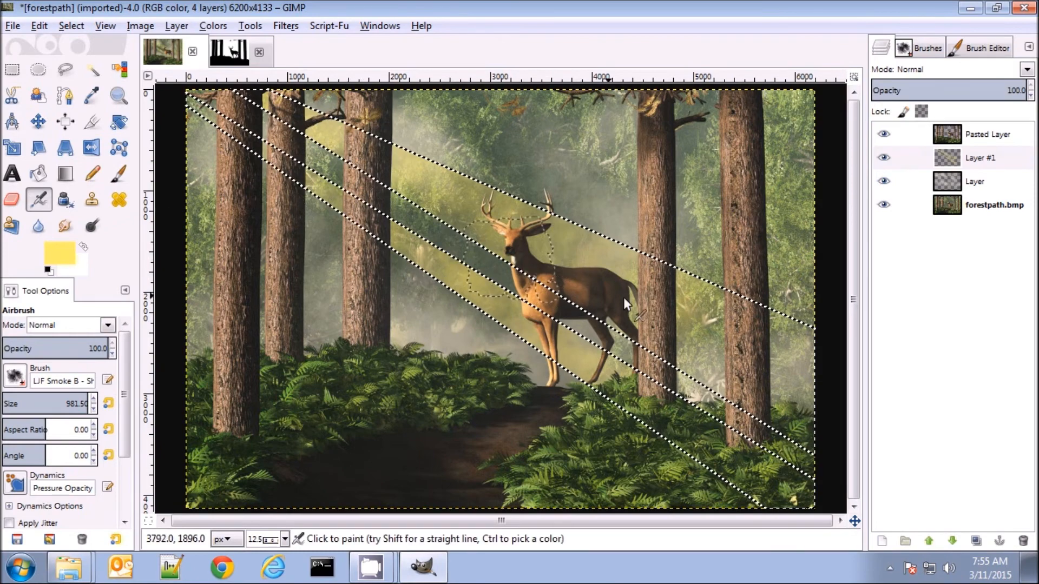
pyautogui.click(884, 158)
pyautogui.click(884, 158)
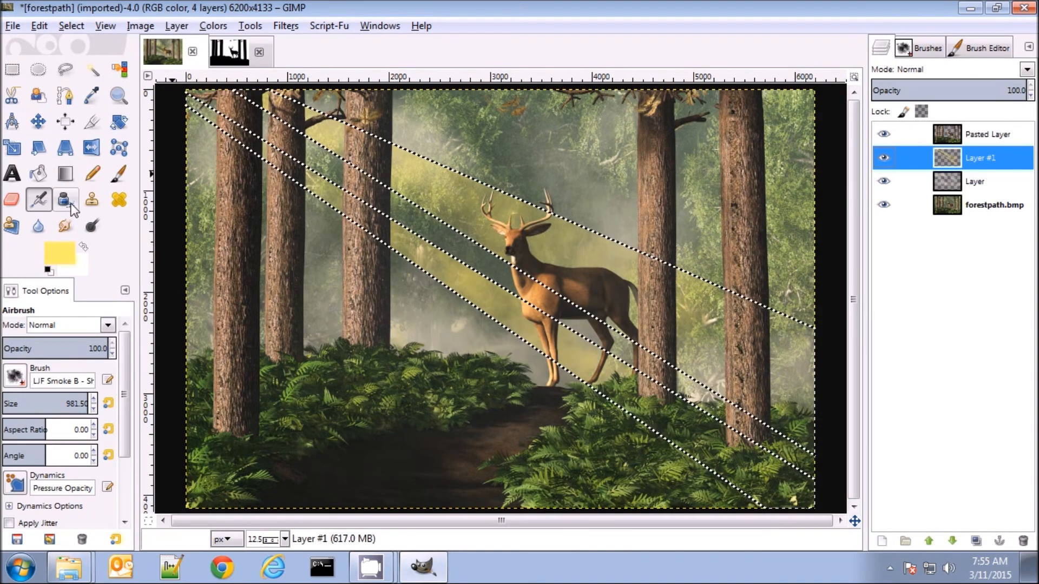
# Soften the outer edges of the yellow light beams on Layer #1 with the Eraser, using the Big Fuzzy brush at size 981.50
pyautogui.click(12, 199)
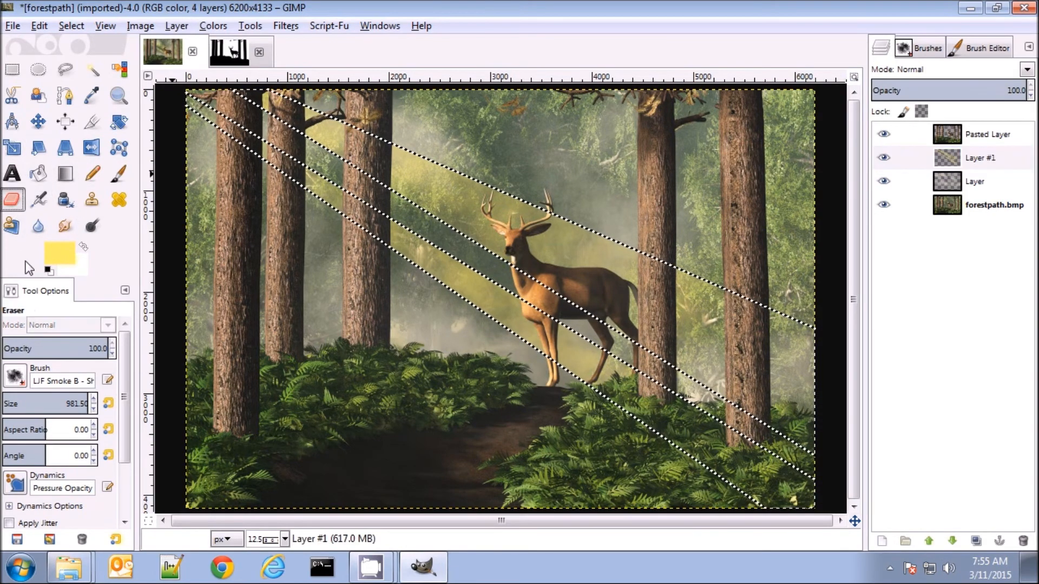
pyautogui.click(18, 377)
pyautogui.click(35, 135)
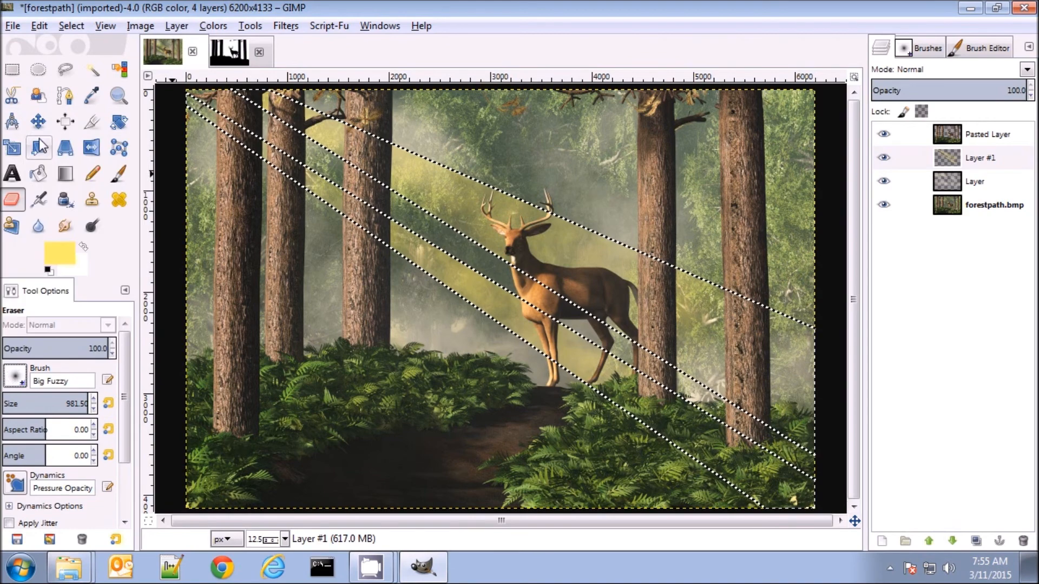
pyautogui.moveTo(488, 119)
pyautogui.mouseDown()
pyautogui.moveTo(383, 106)
pyautogui.moveTo(346, 132)
pyautogui.moveTo(454, 142)
pyautogui.moveTo(614, 213)
pyautogui.moveTo(864, 295)
pyautogui.moveTo(910, 330)
pyautogui.mouseUp()
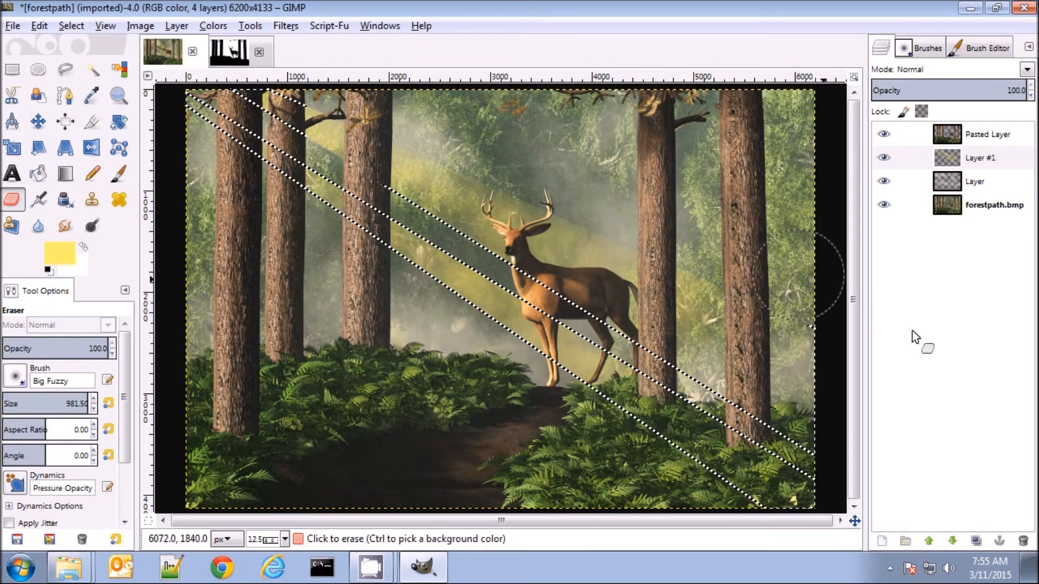
pyautogui.moveTo(257, 126)
pyautogui.mouseDown()
pyautogui.moveTo(261, 181)
pyautogui.moveTo(315, 232)
pyautogui.moveTo(589, 443)
pyautogui.moveTo(408, 309)
pyautogui.moveTo(416, 272)
pyautogui.moveTo(407, 294)
pyautogui.moveTo(467, 338)
pyautogui.moveTo(424, 301)
pyautogui.moveTo(387, 289)
pyautogui.moveTo(656, 472)
pyautogui.moveTo(714, 490)
pyautogui.mouseUp()
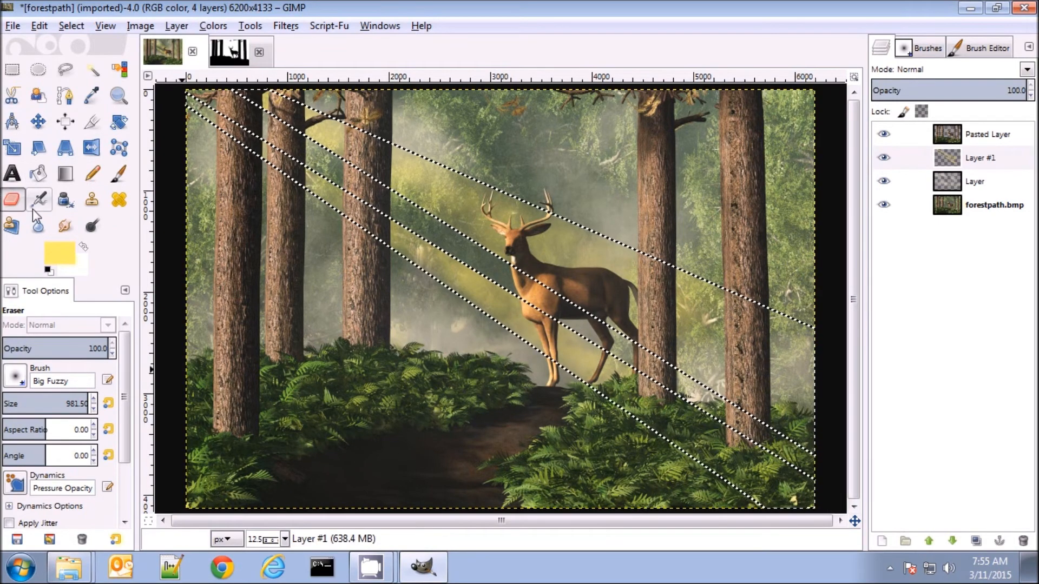
# Reduce the Eraser size to 324.75, erase along the light beam edges up to the image's upper left, and clear the selection
pyautogui.click(31, 403)
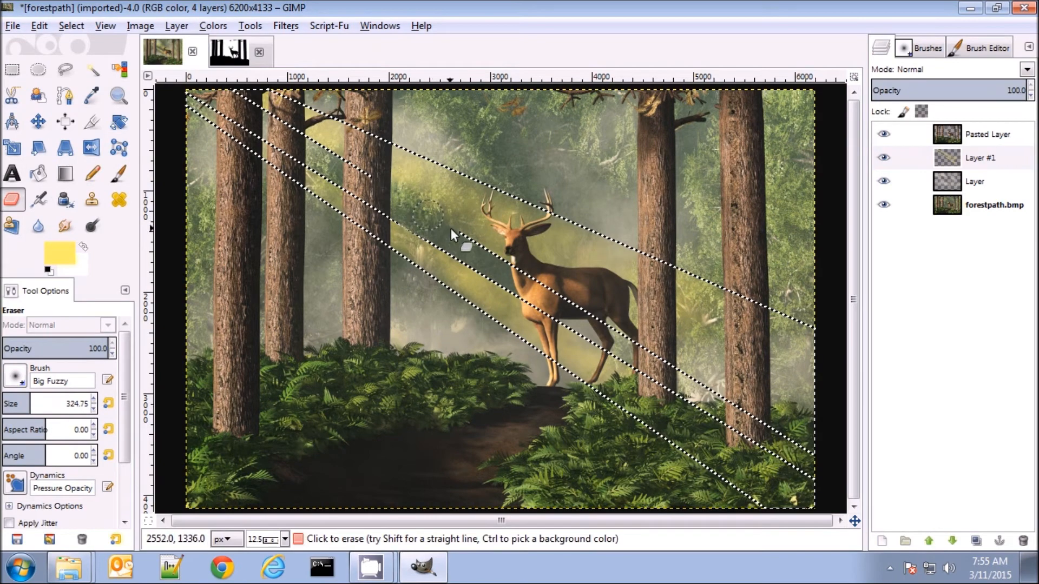
pyautogui.moveTo(568, 294)
pyautogui.mouseDown()
pyautogui.moveTo(684, 364)
pyautogui.moveTo(528, 305)
pyautogui.moveTo(222, 91)
pyautogui.mouseUp()
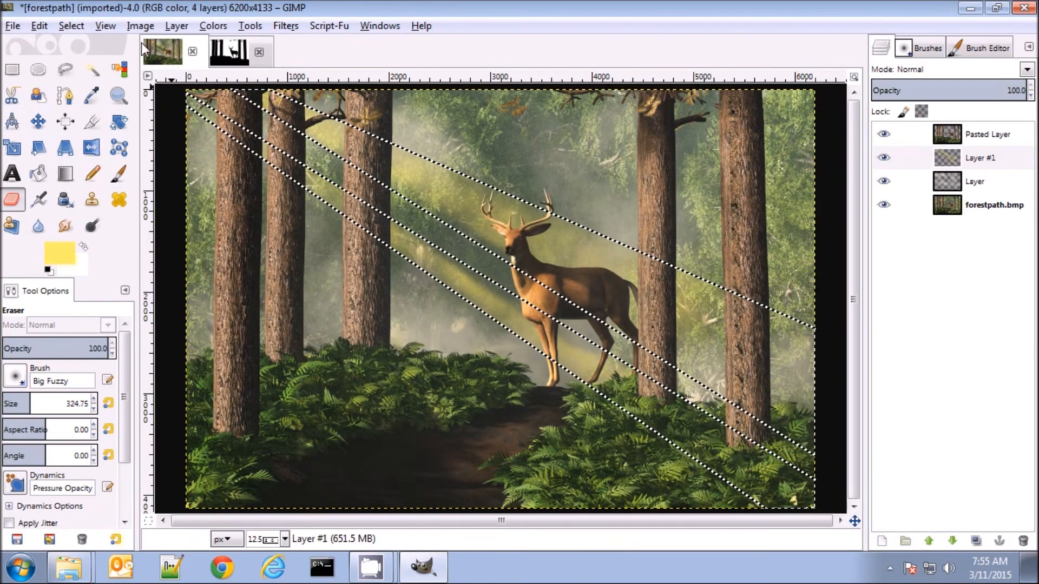
pyautogui.click(70, 26)
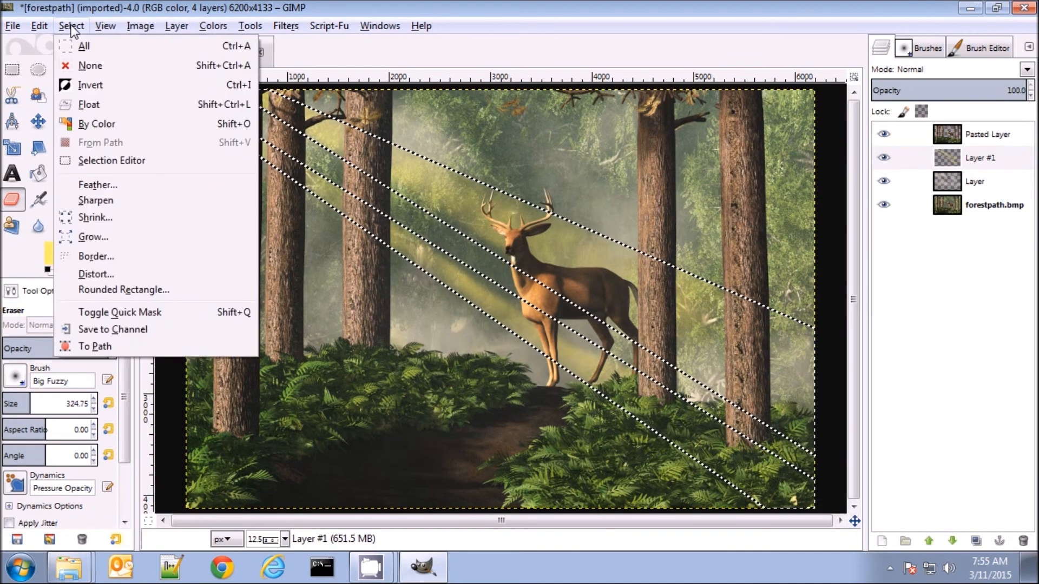
pyautogui.click(87, 66)
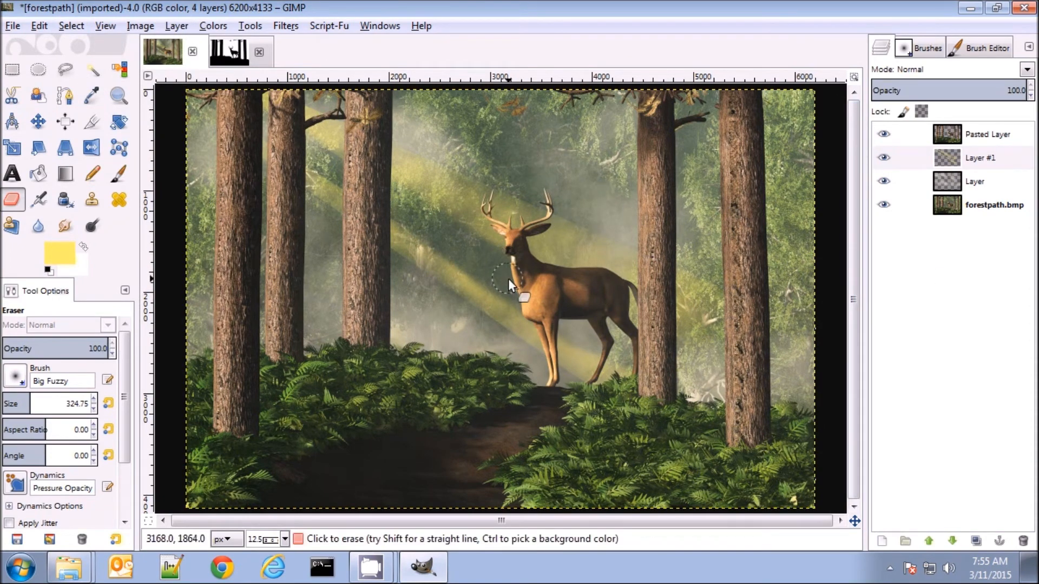
# Raise the brightness of the light beam layer to 104 and touch up the beams with the Eraser
pyautogui.click(214, 26)
pyautogui.click(266, 105)
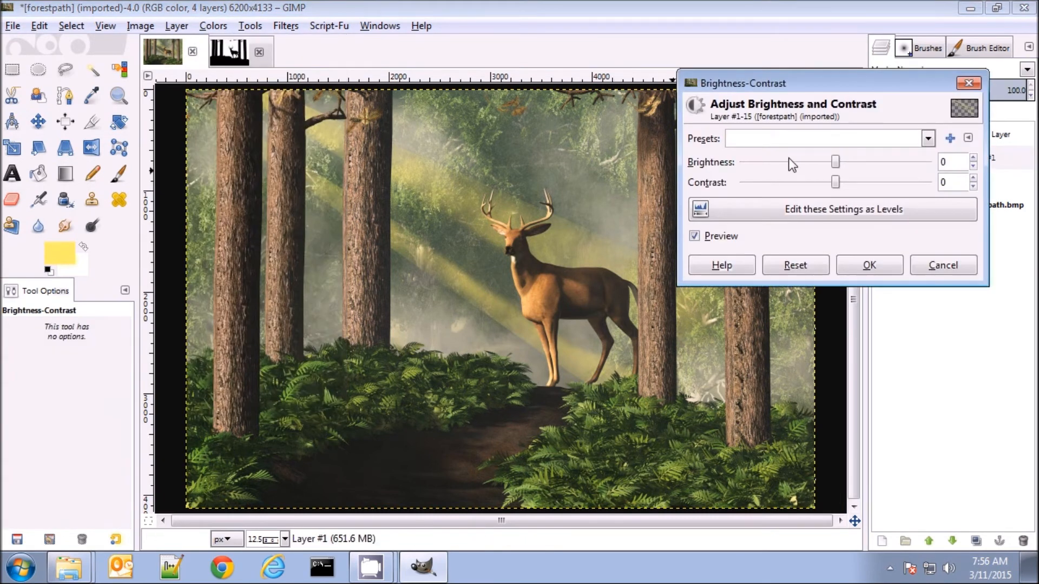
pyautogui.moveTo(843, 160); pyautogui.dragTo(912, 169)
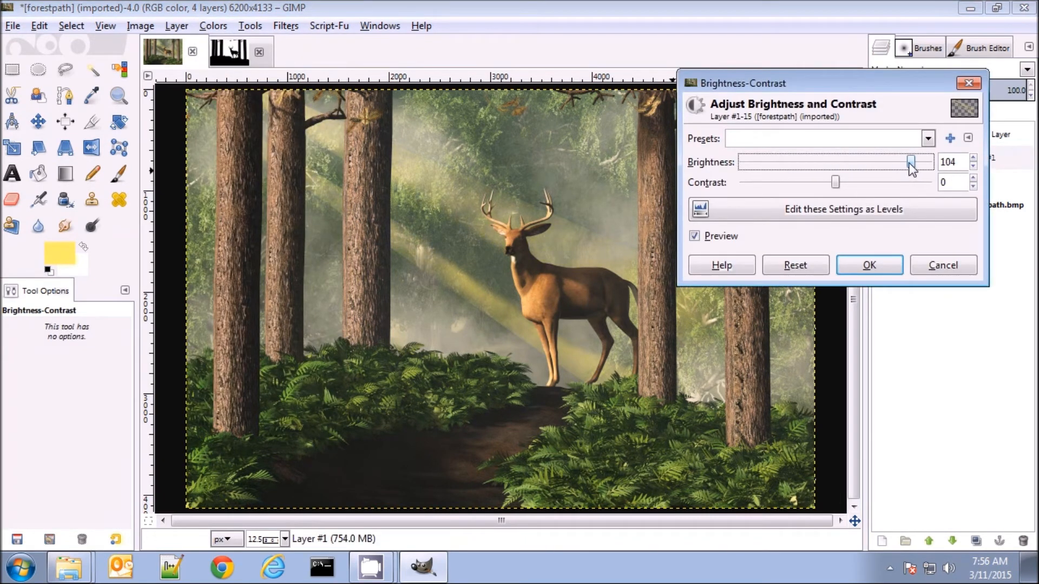
pyautogui.click(867, 263)
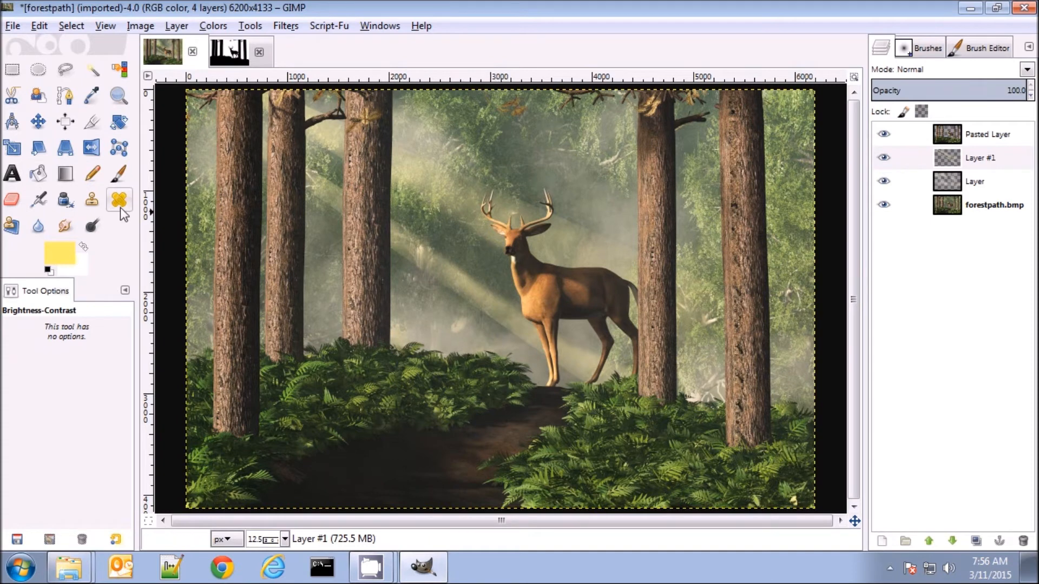
pyautogui.click(11, 199)
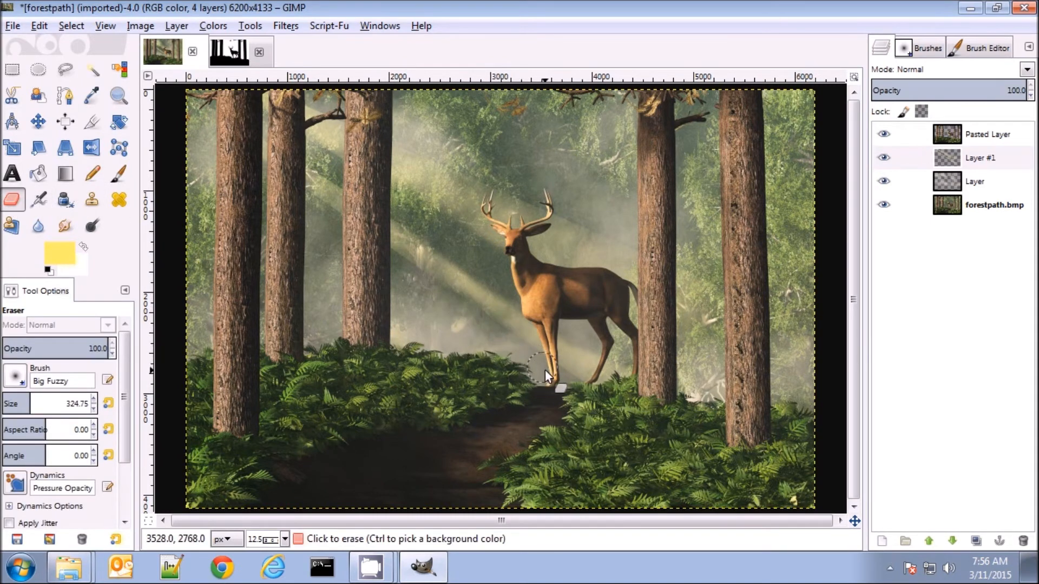
pyautogui.click(638, 446)
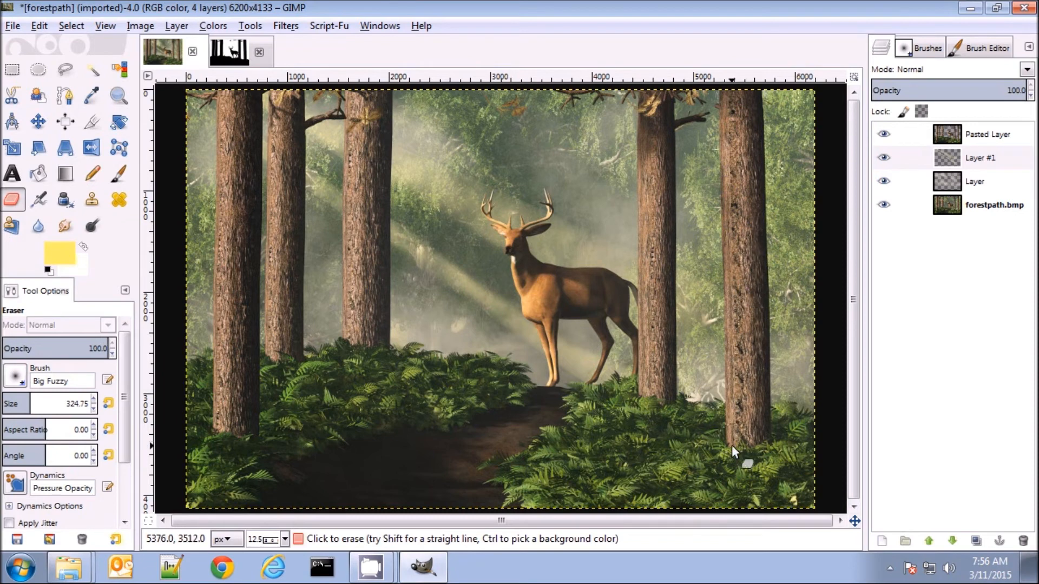
# On Pasted Layer, clone bark over the repeating dark spots on the rightmost tree trunk with the Big Fuzzy brush at size 195.25
pyautogui.click(985, 135)
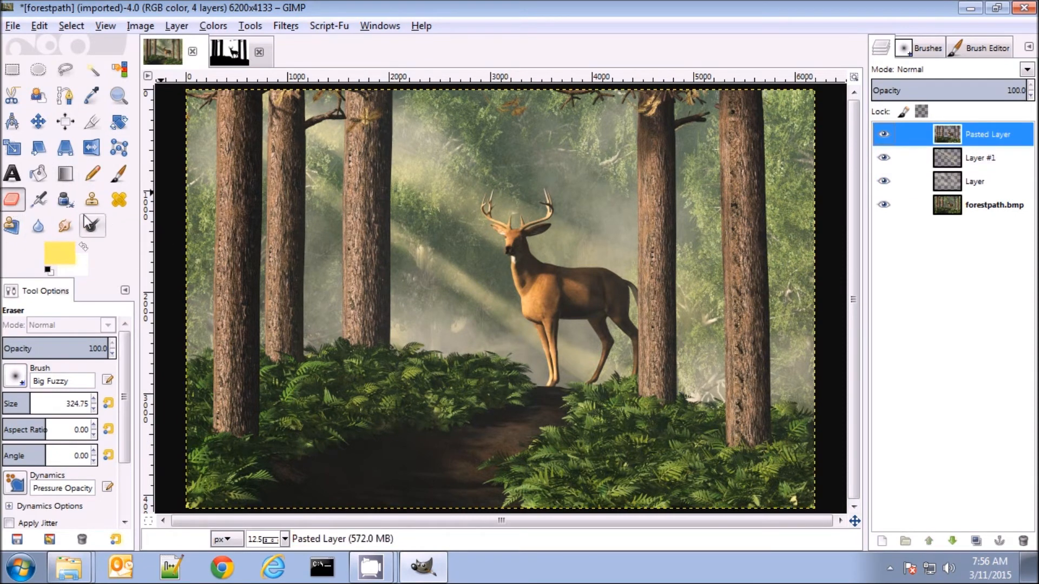
pyautogui.click(92, 199)
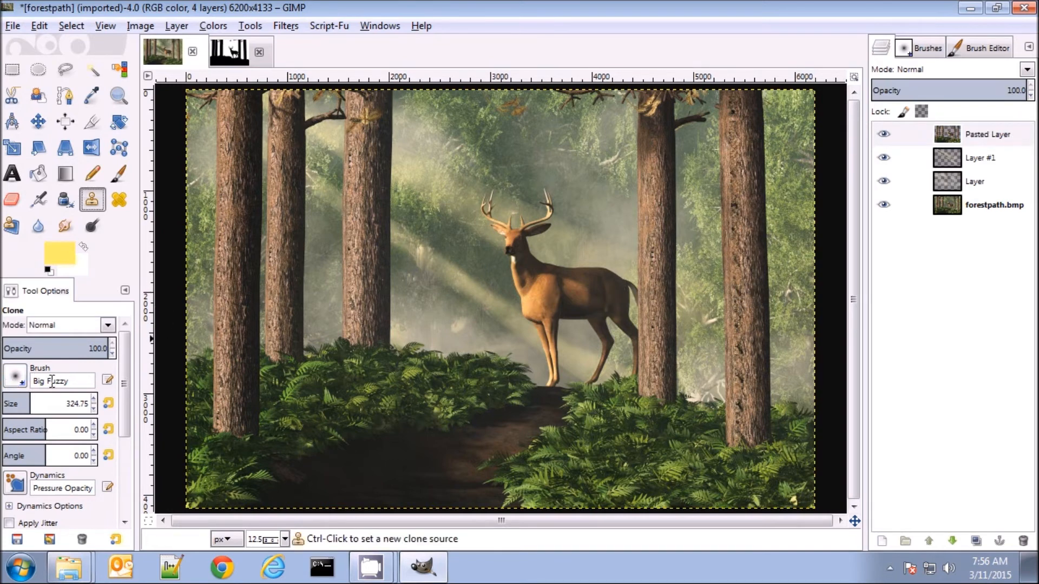
pyautogui.moveTo(25, 402); pyautogui.dragTo(19, 404)
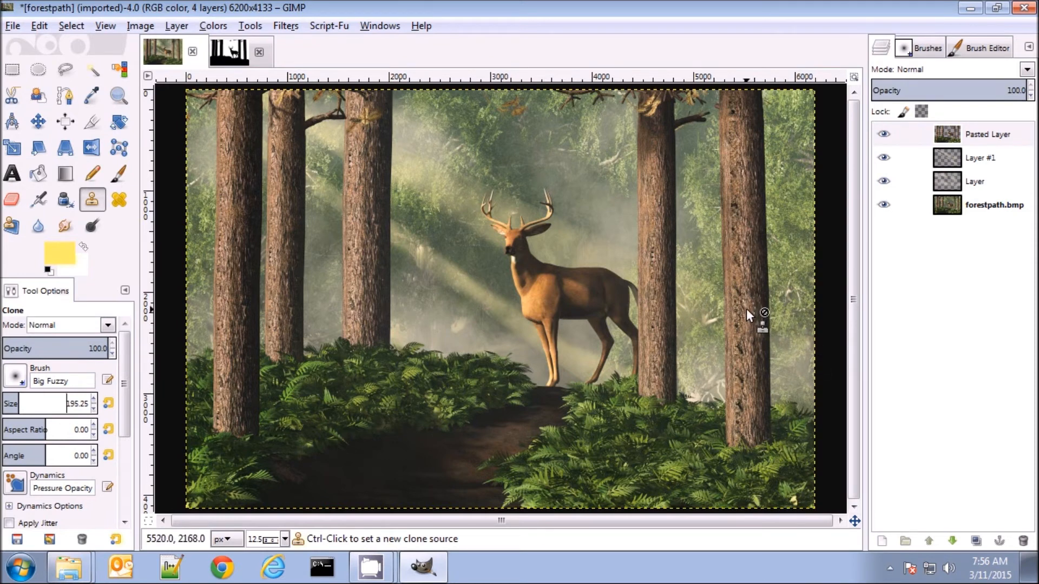
pyautogui.keyDown('ctrl'); pyautogui.click(753, 380); pyautogui.keyUp('ctrl')
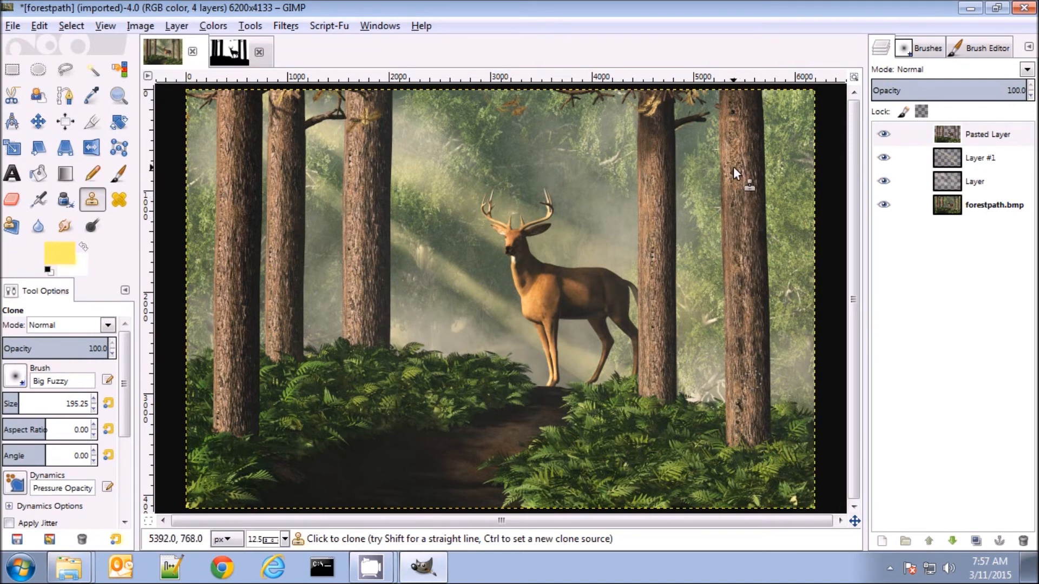
pyautogui.keyDown('ctrl'); pyautogui.click(733, 139); pyautogui.keyUp('ctrl')
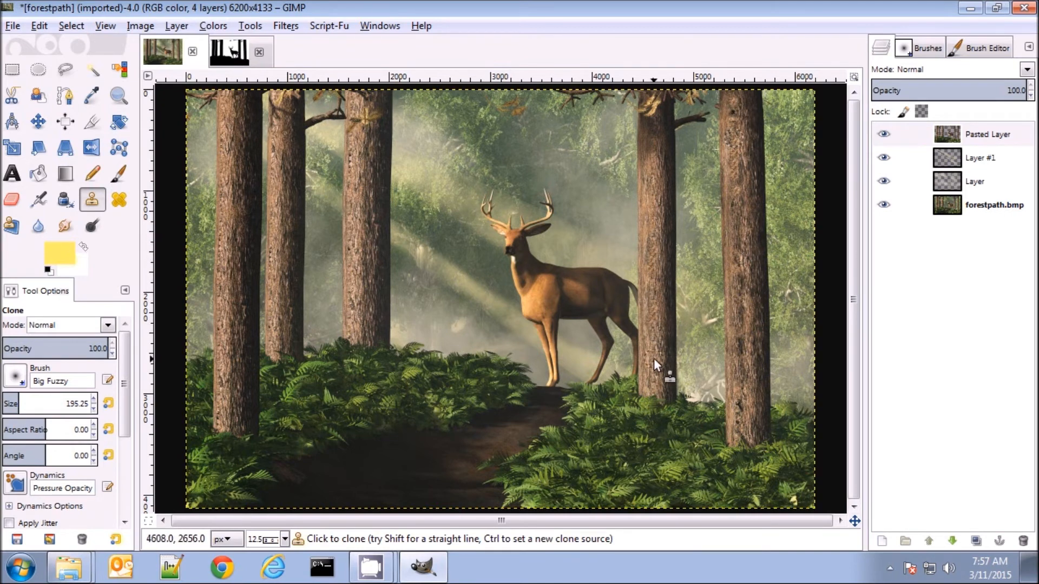
# Clone fresh bark texture over the repeated marks on the second and third tree trunks from the left
pyautogui.press('ctrl')
pyautogui.keyDown('ctrl'); pyautogui.click(358, 208); pyautogui.keyUp('ctrl')
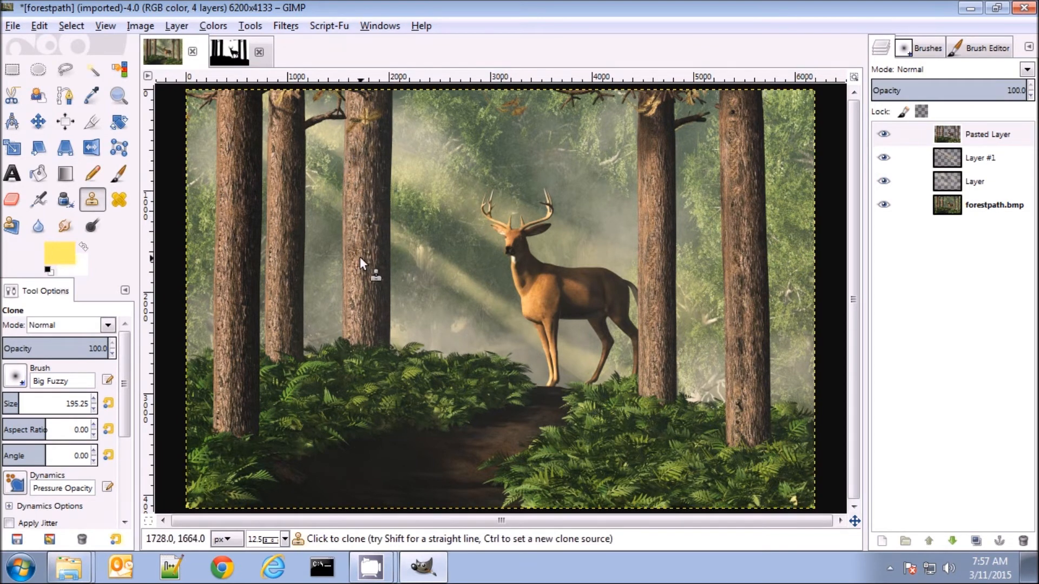
pyautogui.keyDown('ctrl'); pyautogui.click(352, 209); pyautogui.keyUp('ctrl')
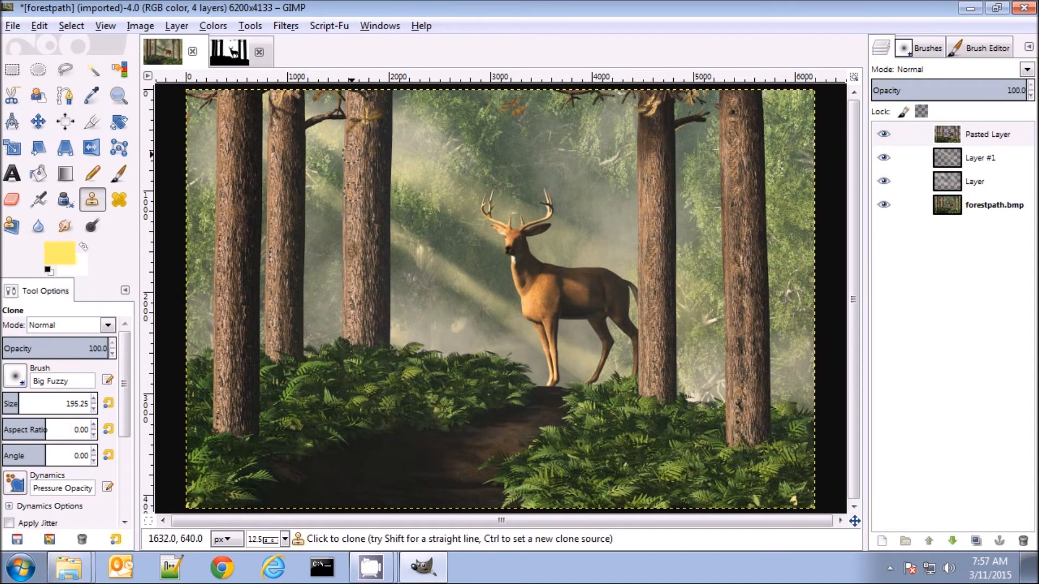
pyautogui.press('ctrl')
pyautogui.keyDown('ctrl'); pyautogui.click(275, 285); pyautogui.keyUp('ctrl')
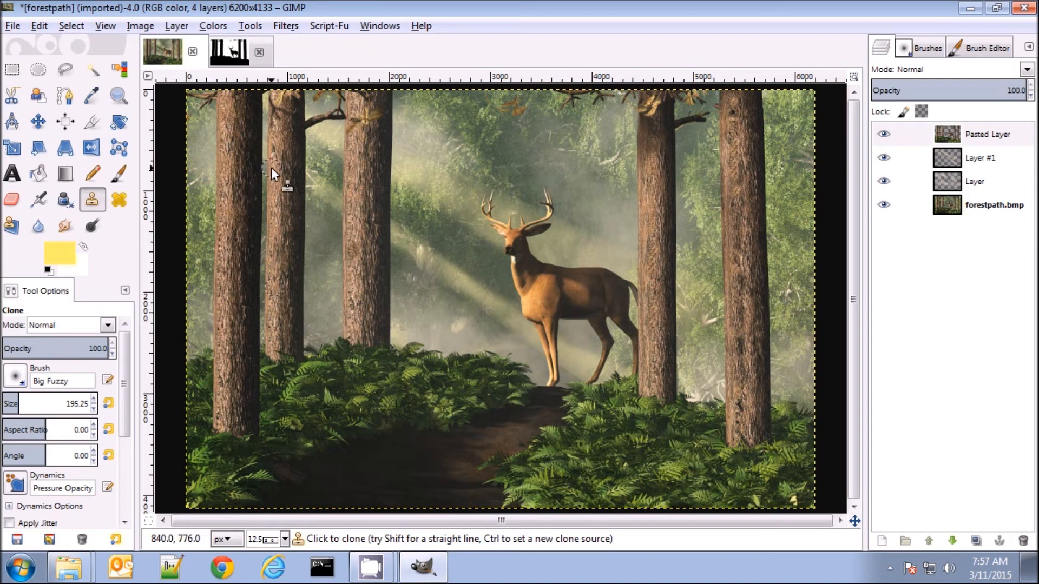
pyautogui.press('ctrl')
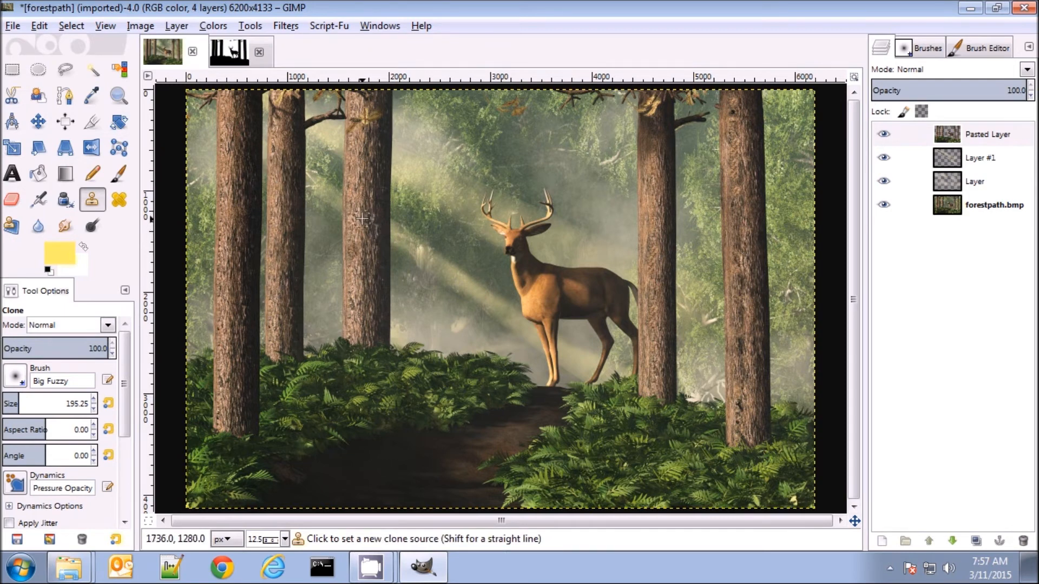
pyautogui.keyDown('ctrl'); pyautogui.click(369, 220); pyautogui.keyUp('ctrl')
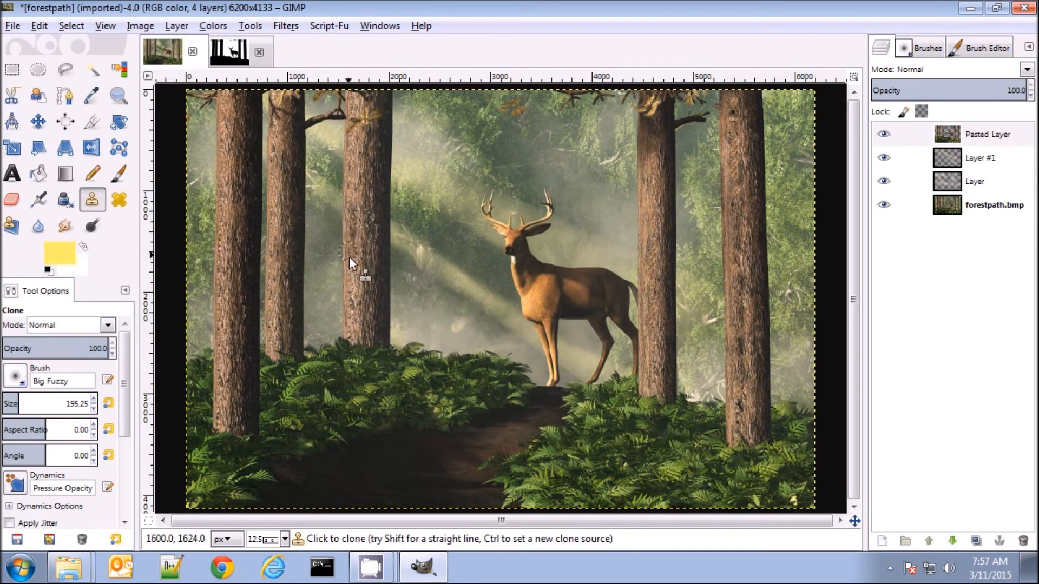
# Clone bark texture over the repeated marks along the leftmost tree trunk, resampling the source as needed
pyautogui.press('ctrl')
pyautogui.keyDown('ctrl'); pyautogui.click(224, 412); pyautogui.keyUp('ctrl')
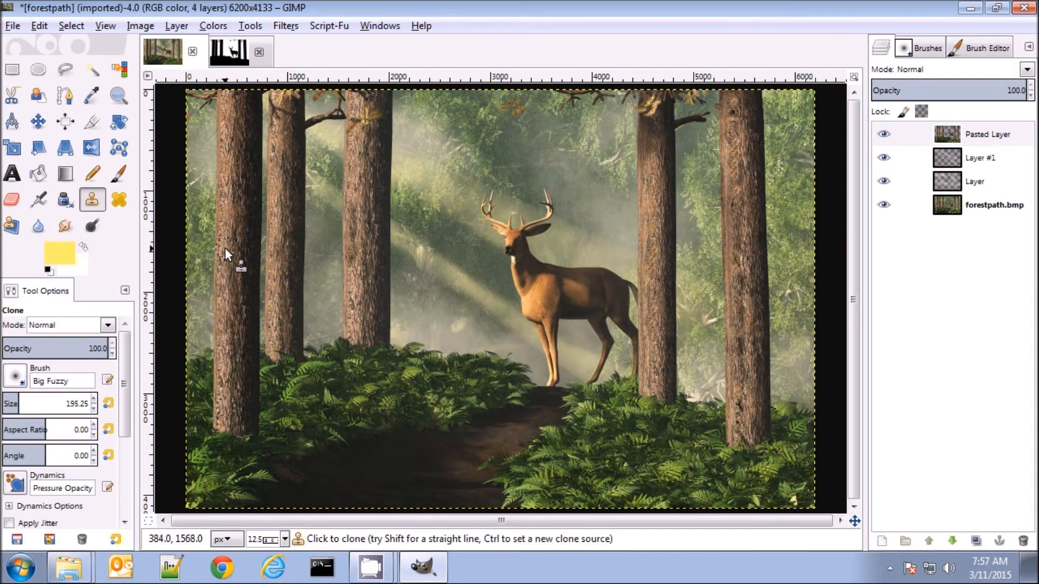
pyautogui.press('ctrl')
pyautogui.keyDown('ctrl'); pyautogui.click(225, 214); pyautogui.keyUp('ctrl')
pyautogui.keyDown('ctrl'); pyautogui.click(228, 171); pyautogui.keyUp('ctrl')
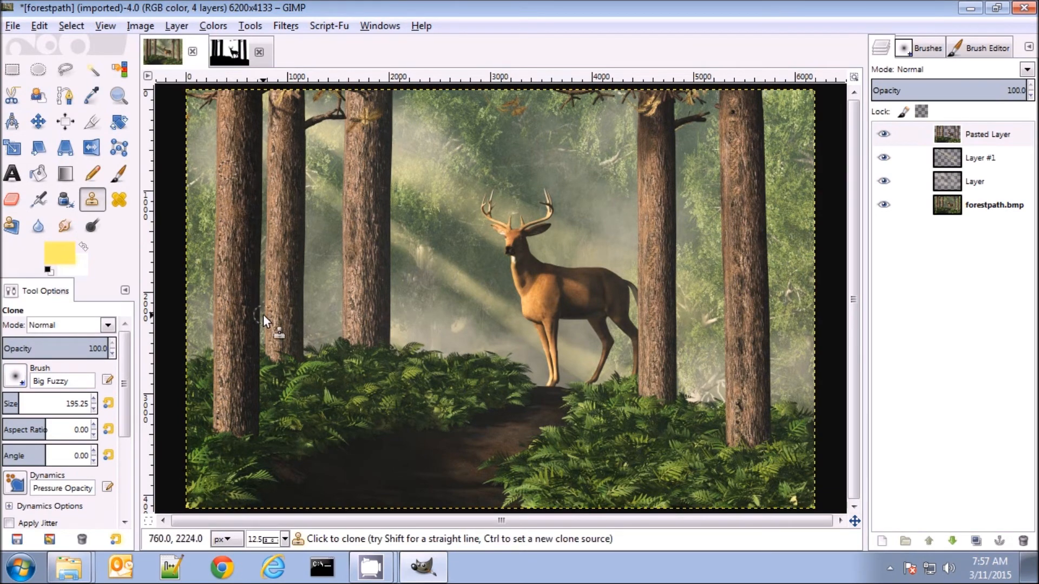
pyautogui.press('ctrl')
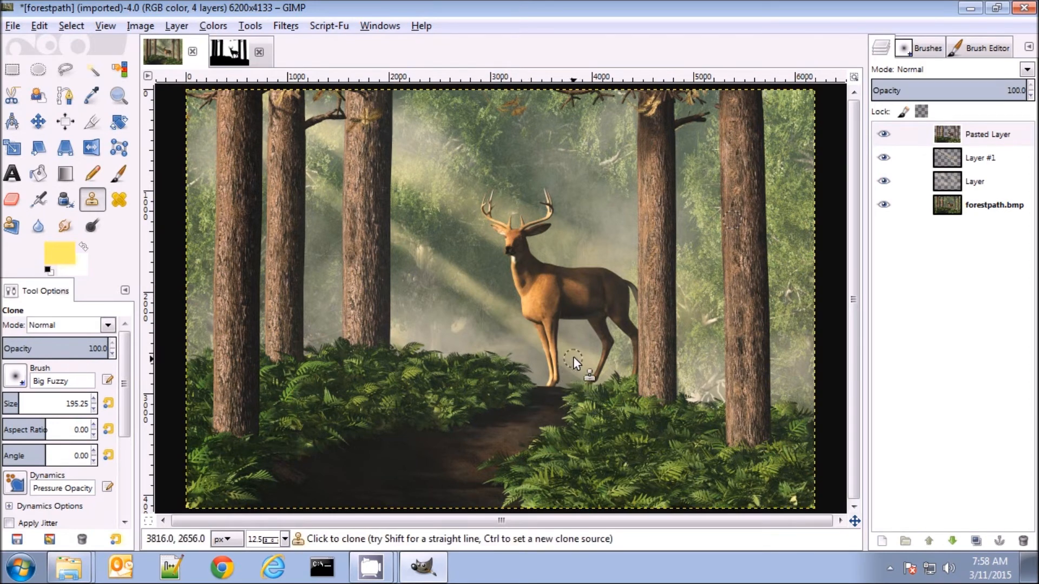
# Set up the Smudge tool on Pasted Layer with the Bristles 03 brush at size 65.75
pyautogui.click(977, 135)
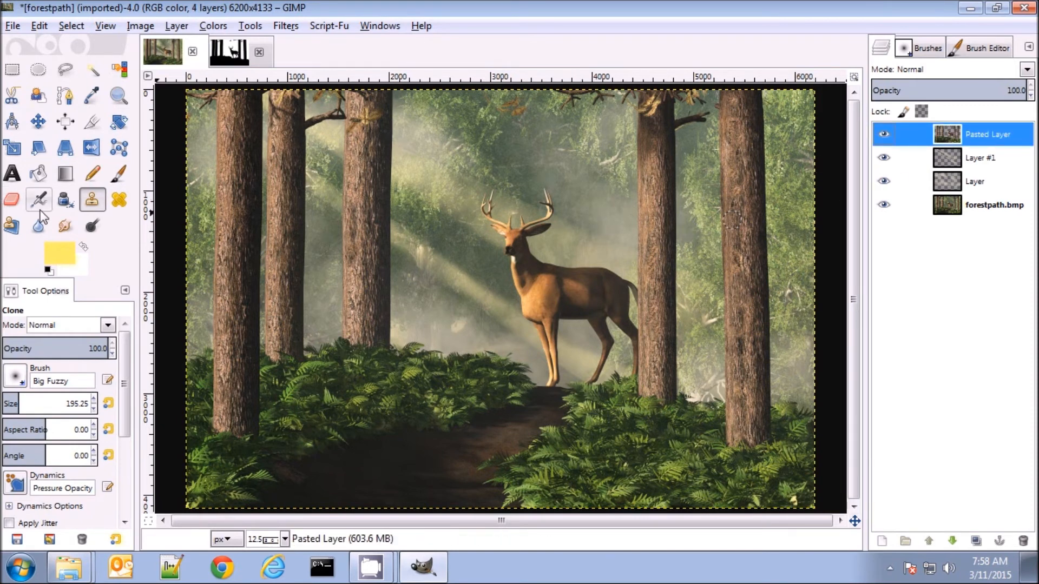
pyautogui.click(65, 226)
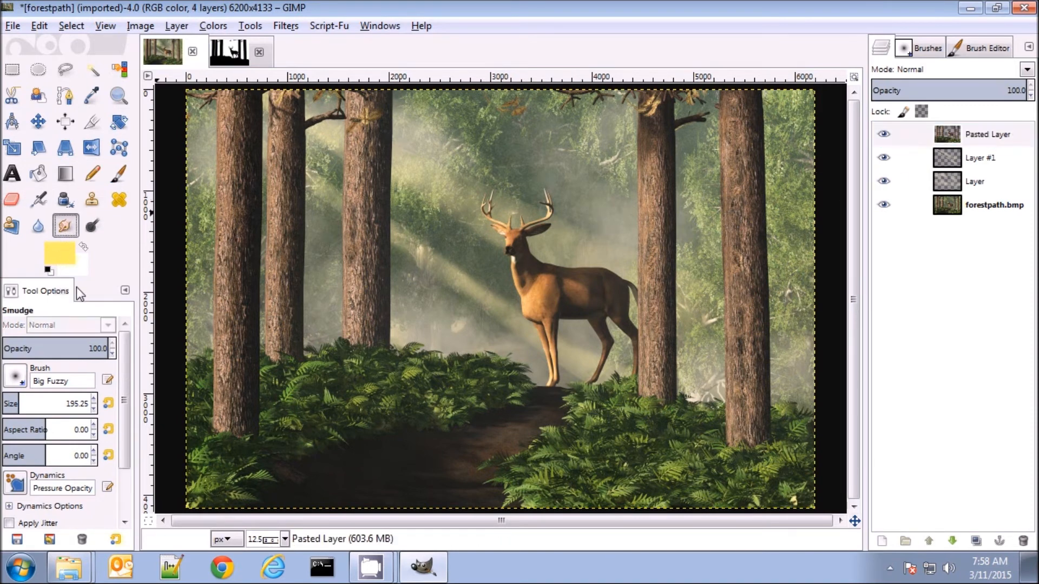
pyautogui.click(15, 381)
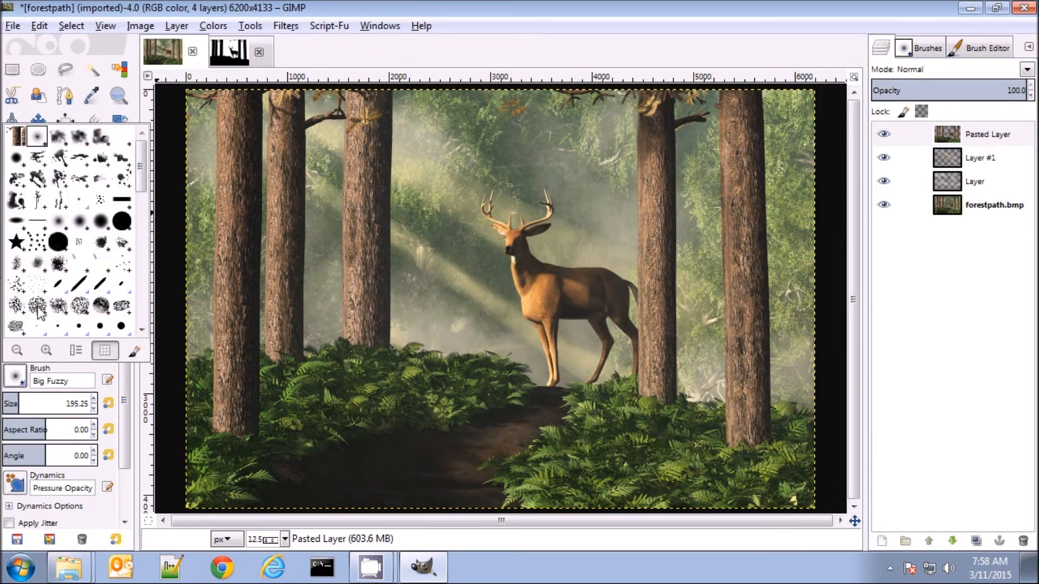
pyautogui.click(35, 289)
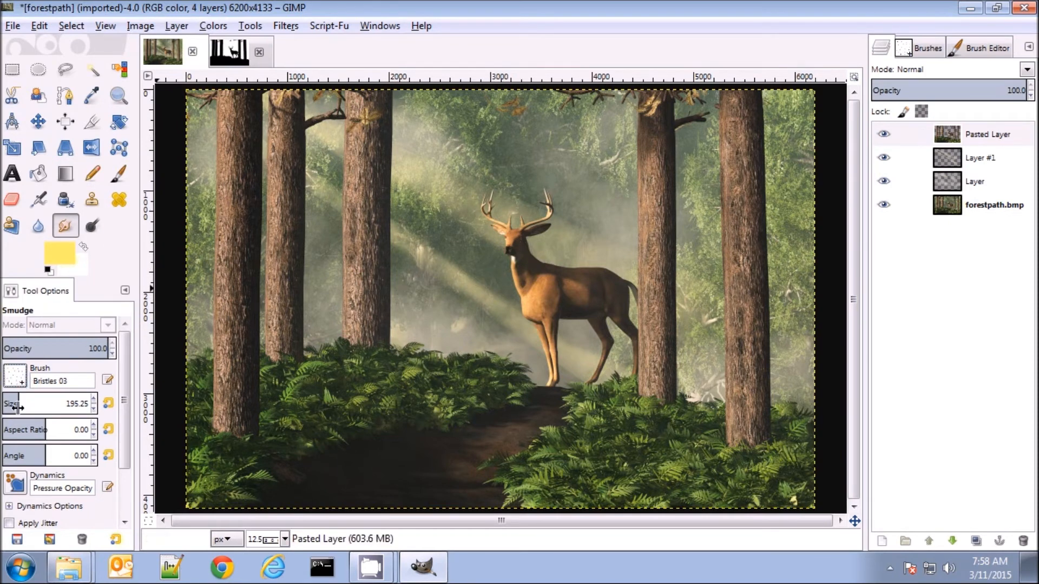
pyautogui.moveTo(16, 405); pyautogui.dragTo(6, 404)
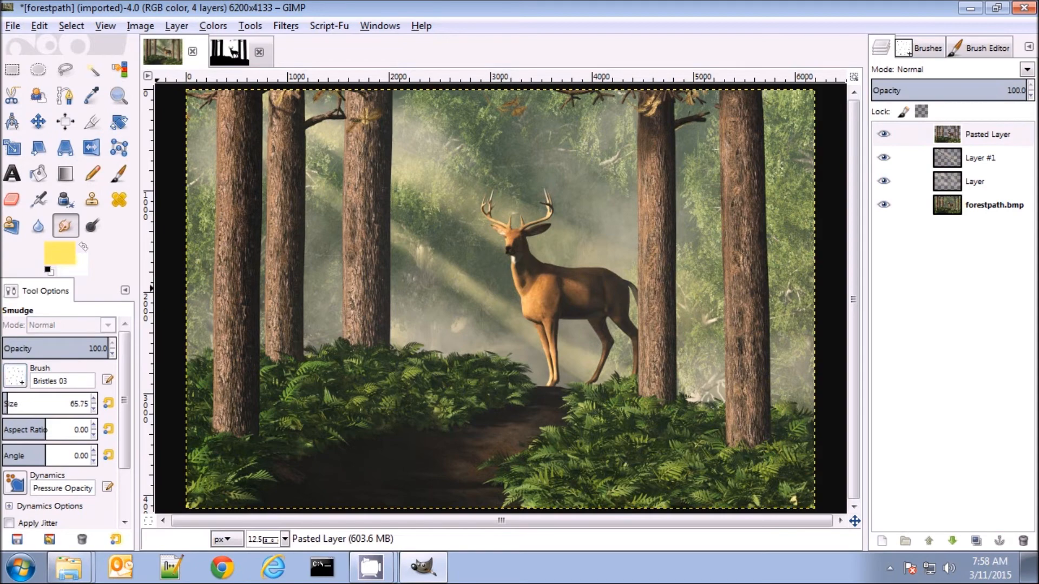
# Set the Smudge brush size to 20 and smudge the hard shadow edge down the deer's face
pyautogui.click(119, 96)
pyautogui.moveTo(552, 276); pyautogui.dragTo(553, 276)
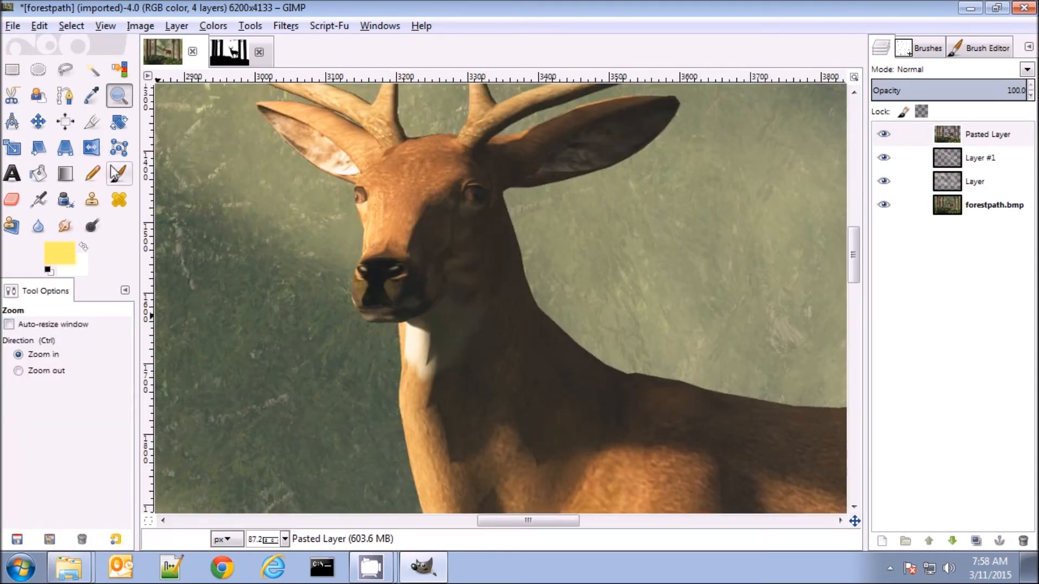
pyautogui.click(65, 226)
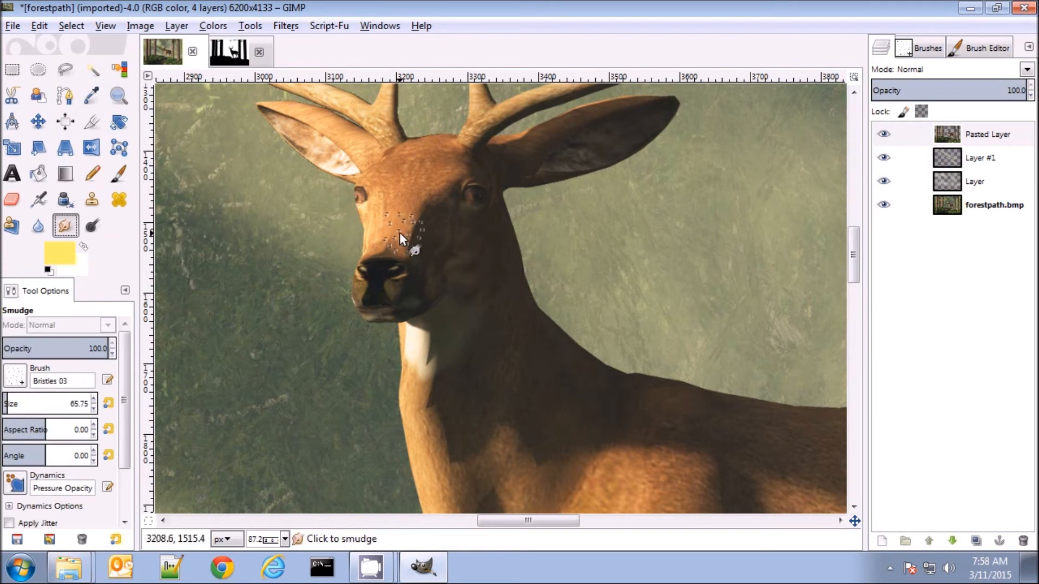
pyautogui.moveTo(69, 404); pyautogui.dragTo(89, 403)
pyautogui.write('20')
pyautogui.press('Return')
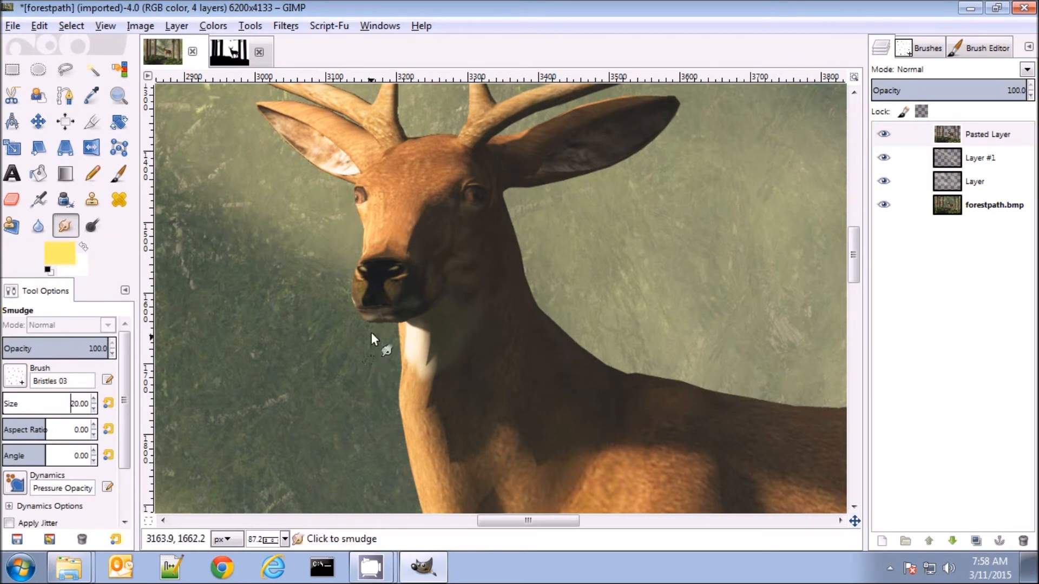
pyautogui.moveTo(421, 224)
pyautogui.mouseDown()
pyautogui.moveTo(410, 217)
pyautogui.moveTo(422, 226)
pyautogui.moveTo(421, 211)
pyautogui.moveTo(406, 261)
pyautogui.mouseUp()
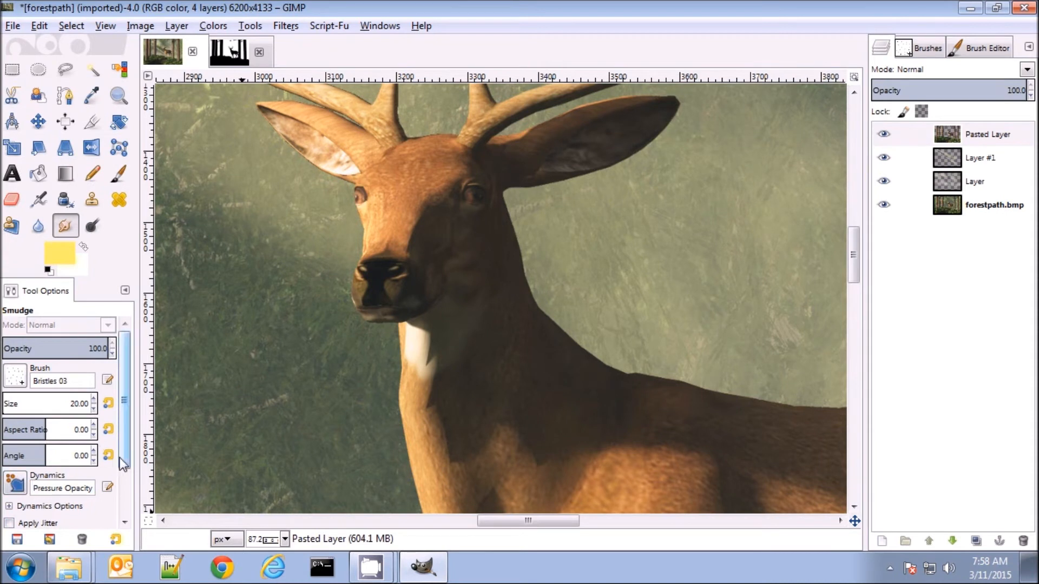
# Set the Smudge rate to 76.3 and smudge the shadow edge on the deer's face and neck and the white throat patch
pyautogui.scroll(-1, 128, 450)
pyautogui.moveTo(129, 449); pyautogui.dragTo(126, 497)
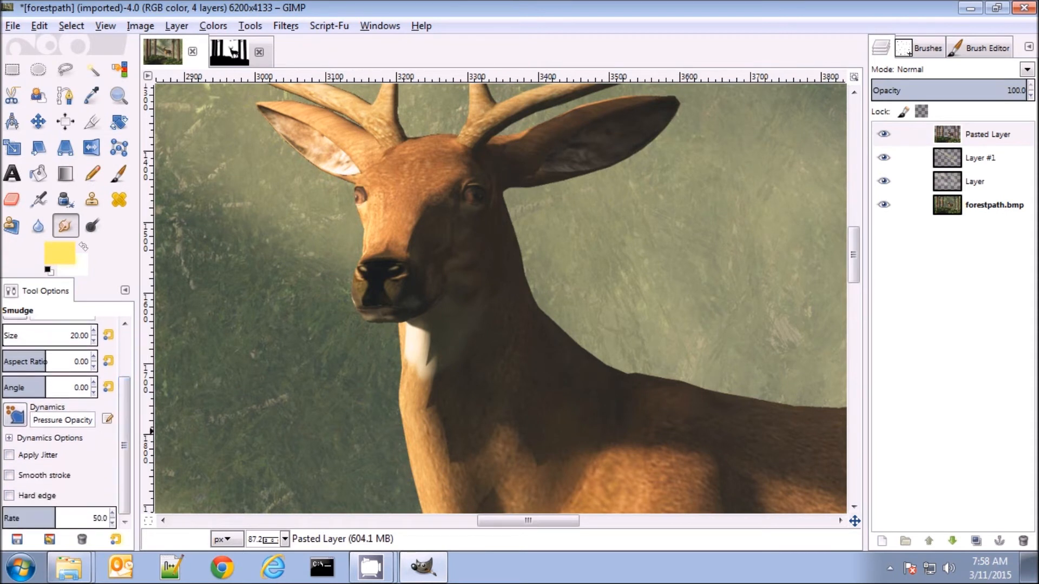
pyautogui.click(57, 513)
pyautogui.moveTo(56, 513); pyautogui.dragTo(83, 512)
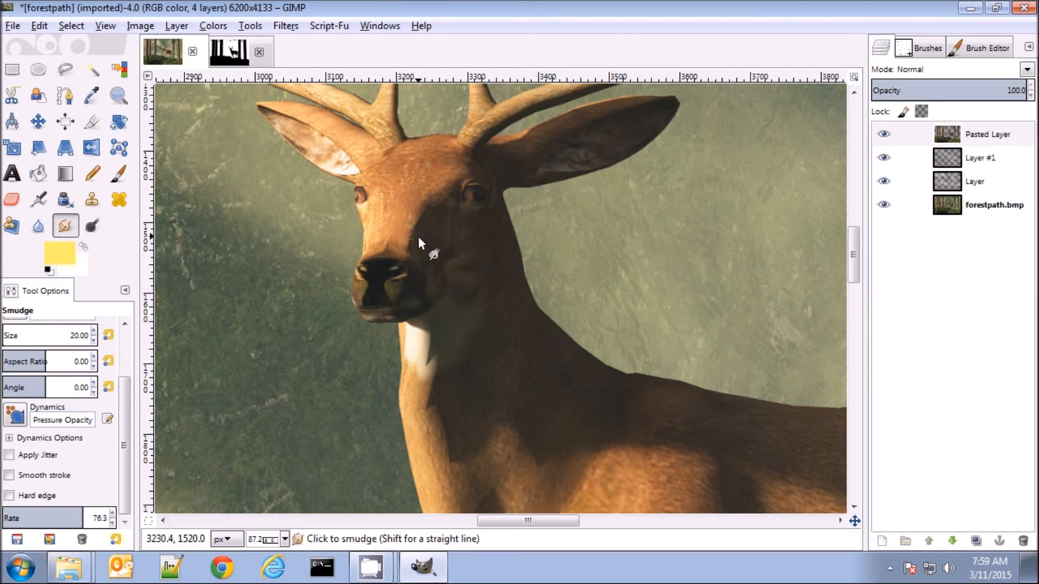
pyautogui.moveTo(424, 213)
pyautogui.mouseDown()
pyautogui.moveTo(436, 201)
pyautogui.moveTo(405, 239)
pyautogui.mouseUp()
pyautogui.moveTo(432, 339)
pyautogui.mouseDown()
pyautogui.moveTo(420, 342)
pyautogui.moveTo(427, 370)
pyautogui.moveTo(434, 345)
pyautogui.moveTo(412, 326)
pyautogui.moveTo(424, 397)
pyautogui.moveTo(437, 381)
pyautogui.moveTo(432, 407)
pyautogui.moveTo(437, 401)
pyautogui.moveTo(444, 418)
pyautogui.moveTo(444, 465)
pyautogui.moveTo(453, 433)
pyautogui.moveTo(440, 420)
pyautogui.moveTo(509, 468)
pyautogui.moveTo(524, 453)
pyautogui.moveTo(466, 453)
pyautogui.mouseUp()
pyautogui.moveTo(388, 346)
pyautogui.mouseDown()
pyautogui.moveTo(405, 339)
pyautogui.moveTo(395, 356)
pyautogui.moveTo(410, 363)
pyautogui.moveTo(406, 393)
pyautogui.moveTo(408, 379)
pyautogui.mouseUp()
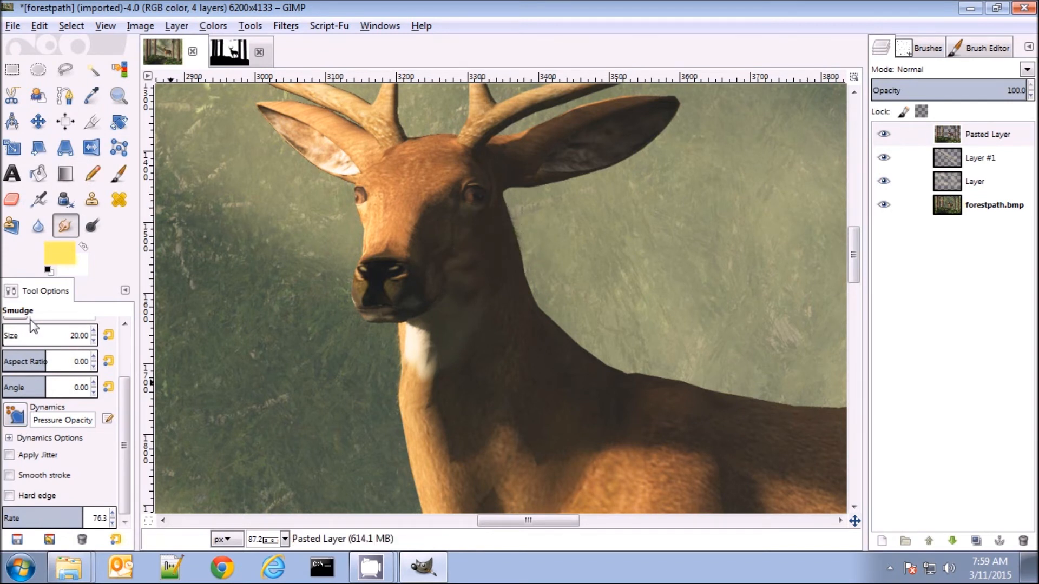
# Switch the Smudge brush to Bristles 02 at size 21 and roughen the fur outline along the deer's neck, face and ears
pyautogui.scroll(3, 49, 370)
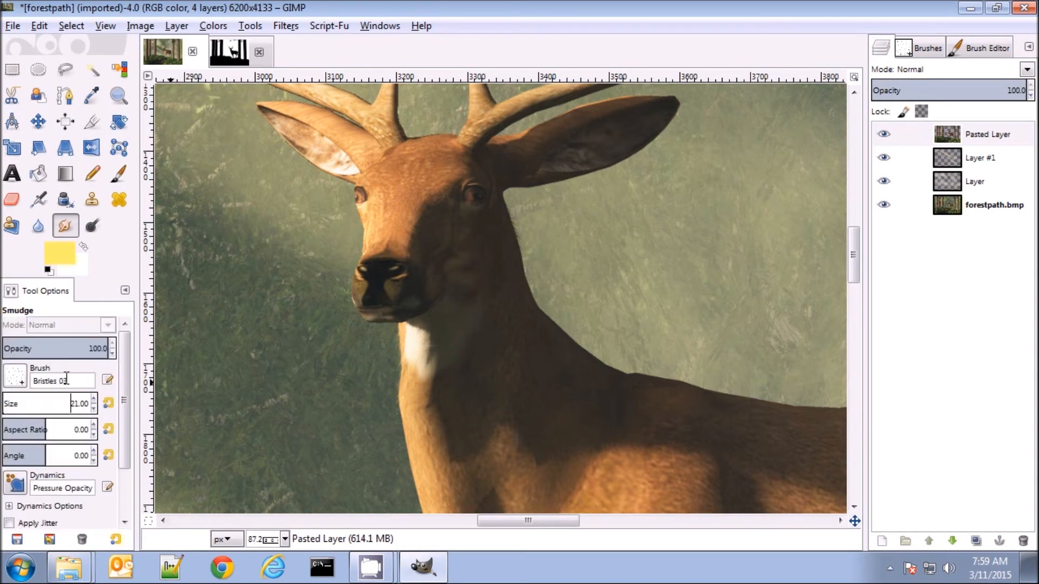
pyautogui.click(23, 372)
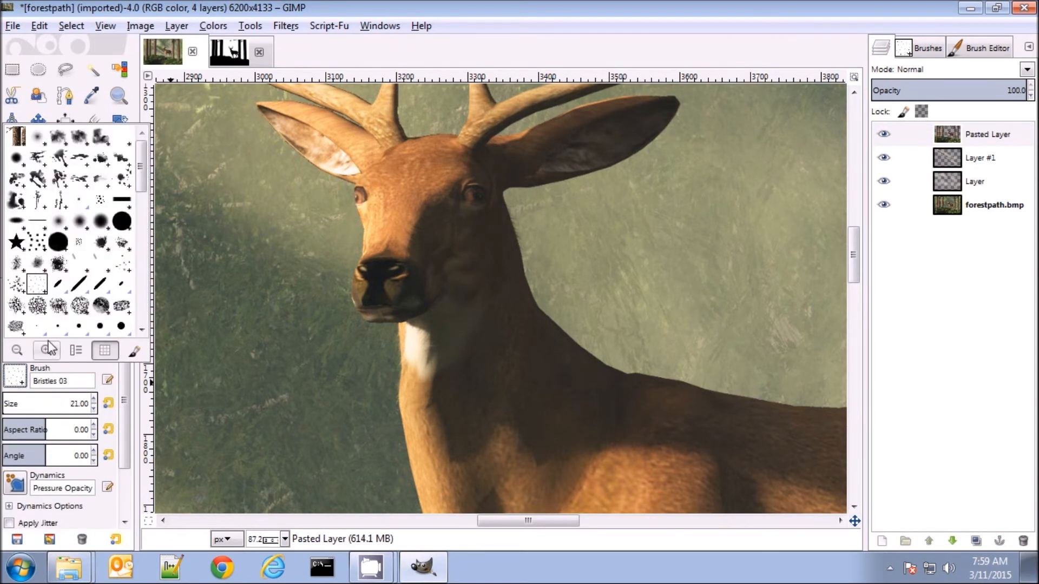
pyautogui.click(15, 297)
pyautogui.moveTo(407, 336)
pyautogui.mouseDown()
pyautogui.moveTo(418, 342)
pyautogui.moveTo(405, 351)
pyautogui.moveTo(397, 406)
pyautogui.moveTo(407, 413)
pyautogui.moveTo(415, 490)
pyautogui.moveTo(413, 468)
pyautogui.mouseUp()
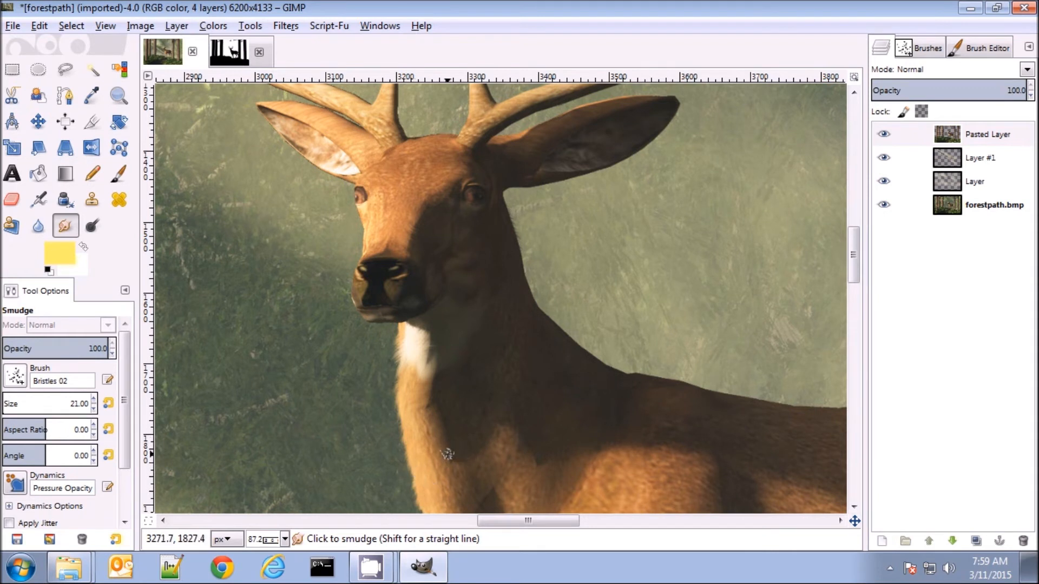
pyautogui.moveTo(362, 215); pyautogui.dragTo(365, 231)
pyautogui.moveTo(348, 147); pyautogui.dragTo(338, 141)
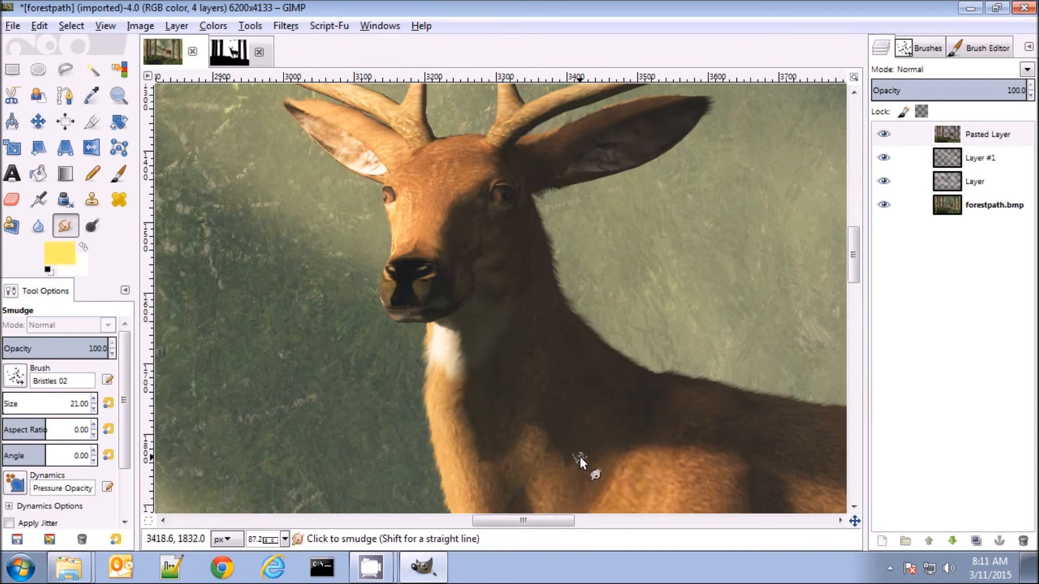
# Examine the smudged fur along the deer's chest, back, belly and legs
pyautogui.scroll(-5, 555, 403)
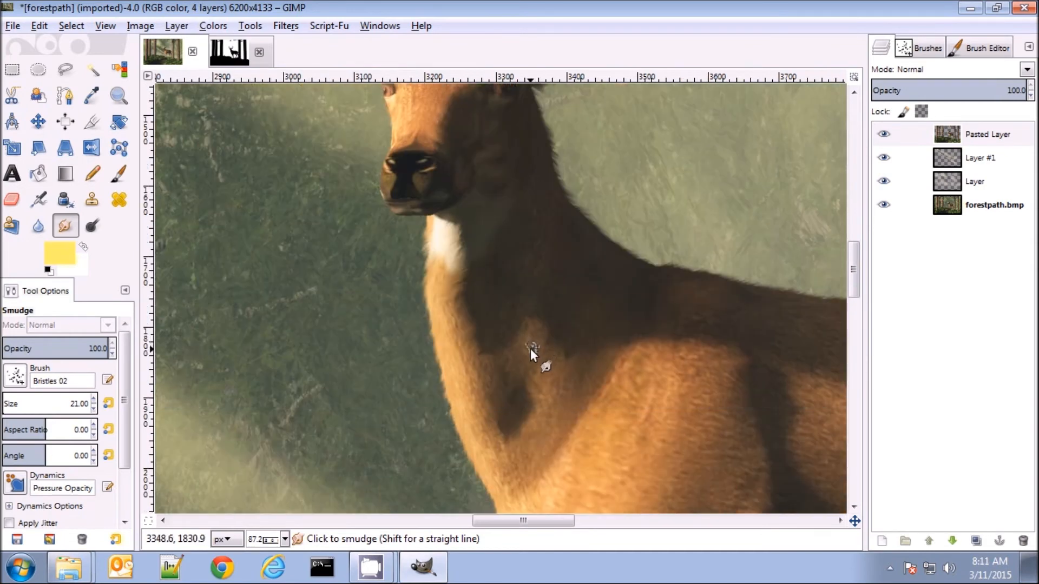
pyautogui.scroll(-2, 527, 344)
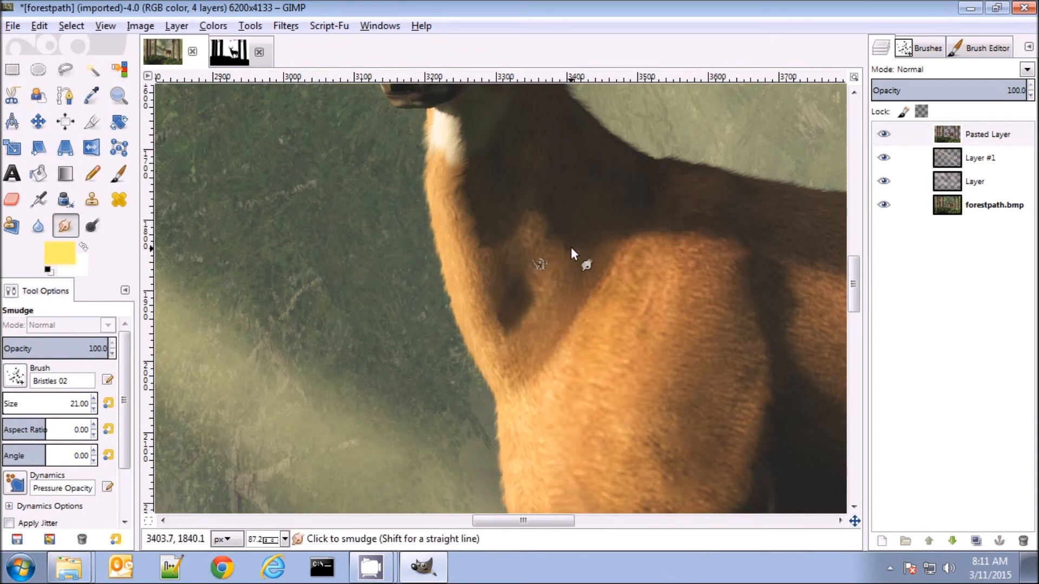
pyautogui.scroll(3, 798, 178)
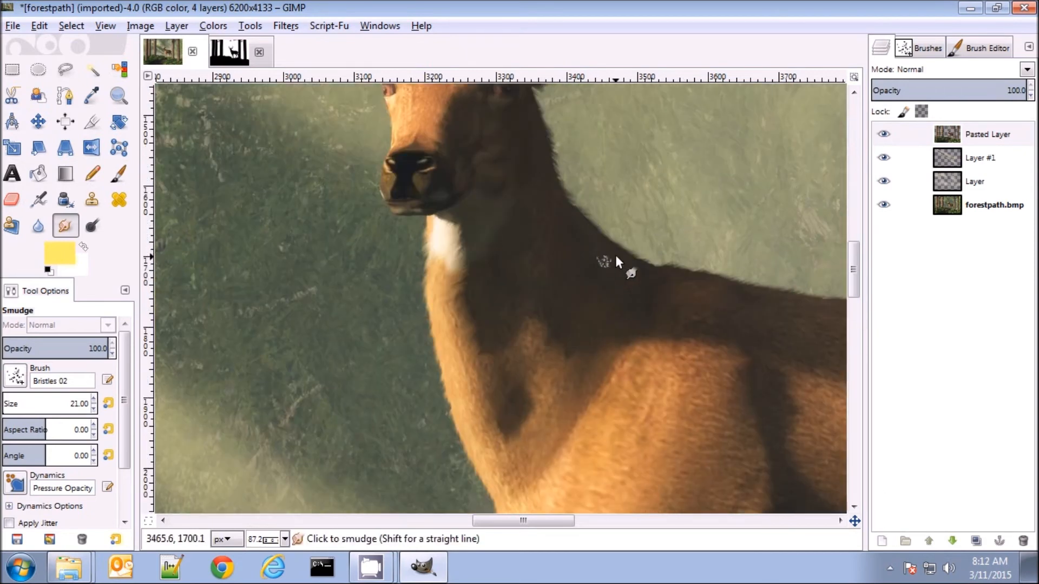
pyautogui.moveTo(551, 522); pyautogui.dragTo(610, 524)
pyautogui.scroll(-3, 752, 348)
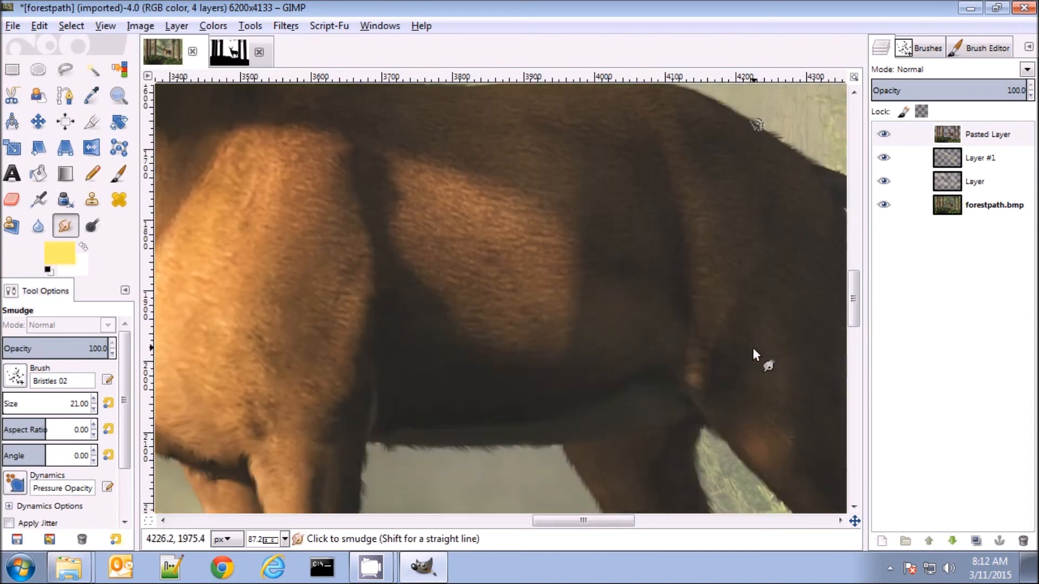
pyautogui.scroll(-3, 754, 355)
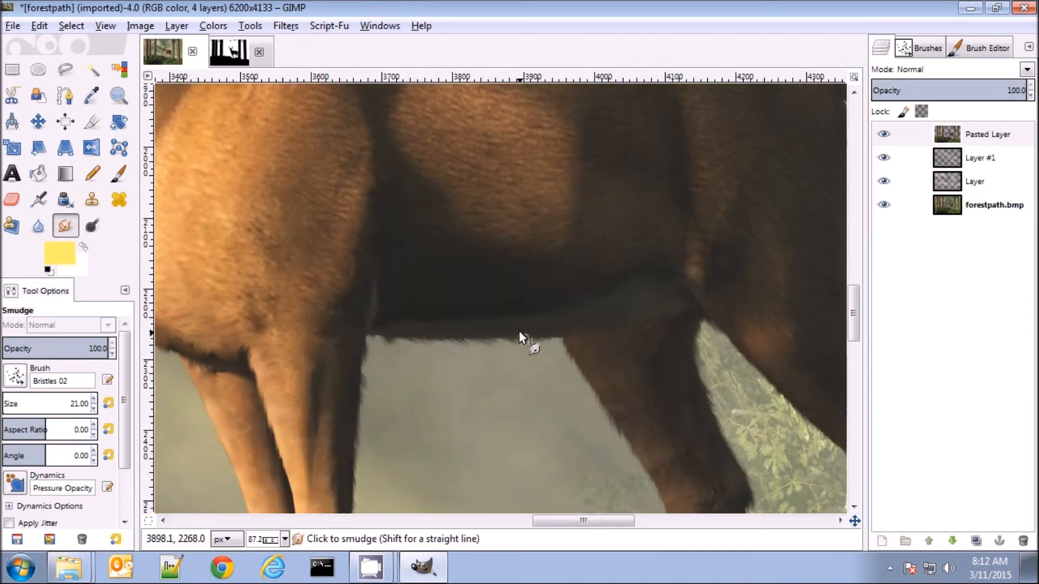
pyautogui.scroll(-5, 541, 368)
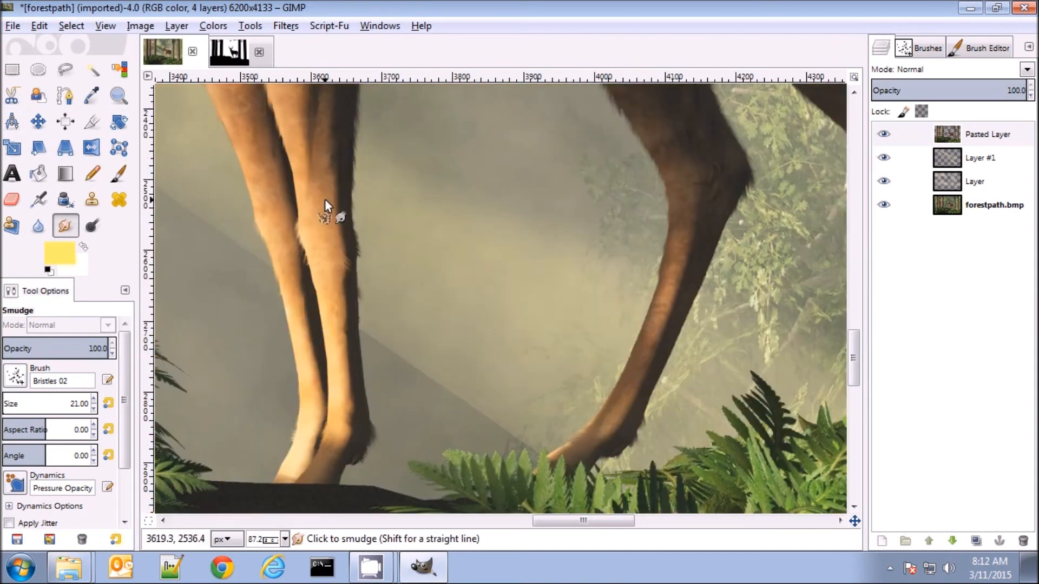
pyautogui.scroll(5, 297, 301)
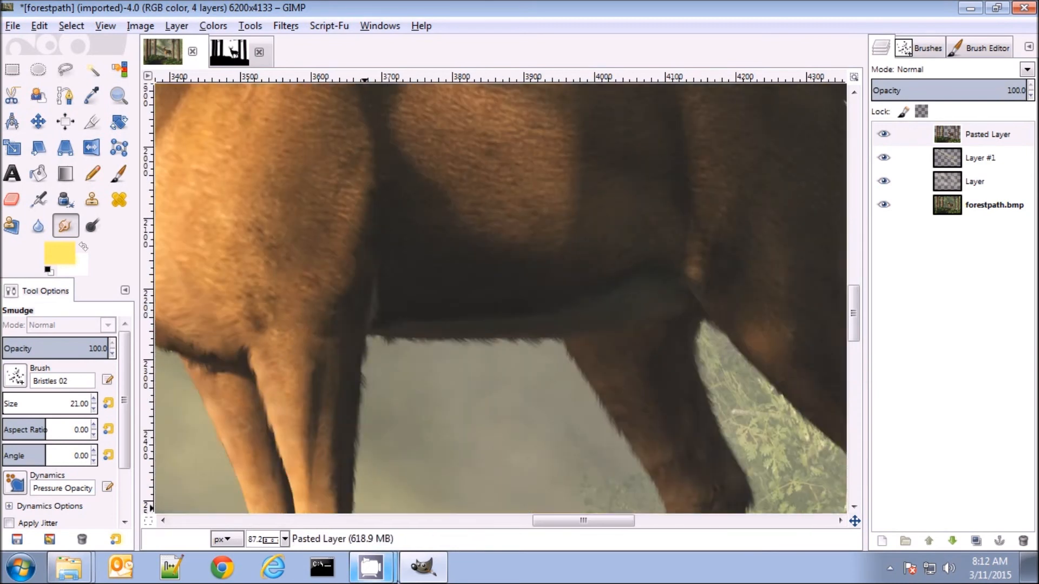
pyautogui.moveTo(602, 522); pyautogui.dragTo(541, 521)
pyautogui.scroll(4, 556, 391)
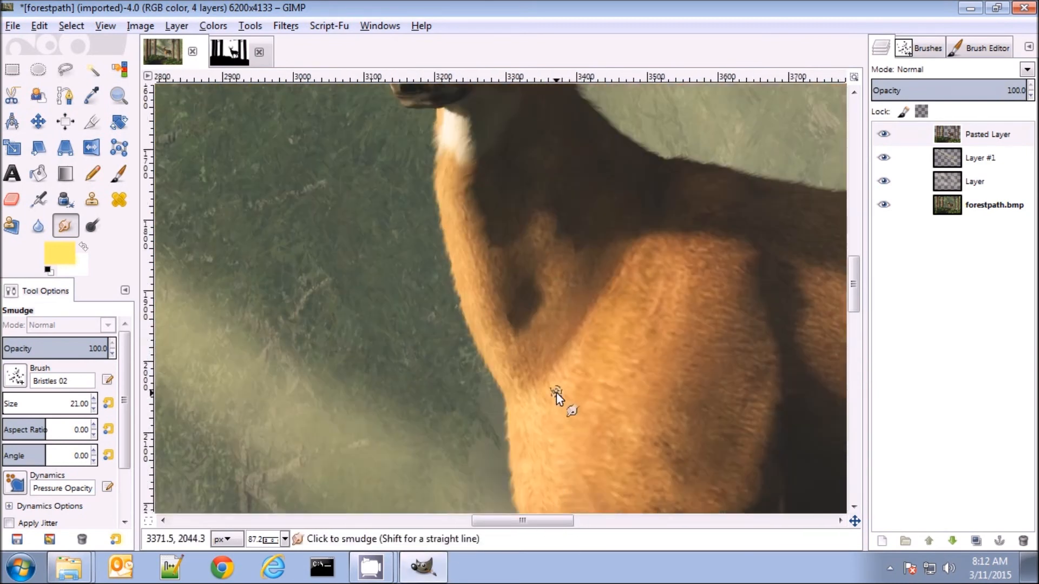
# Set up the Paintbrush with white as the foreground color and the 2. Hardness 050 brush at size 15
pyautogui.scroll(5, 556, 391)
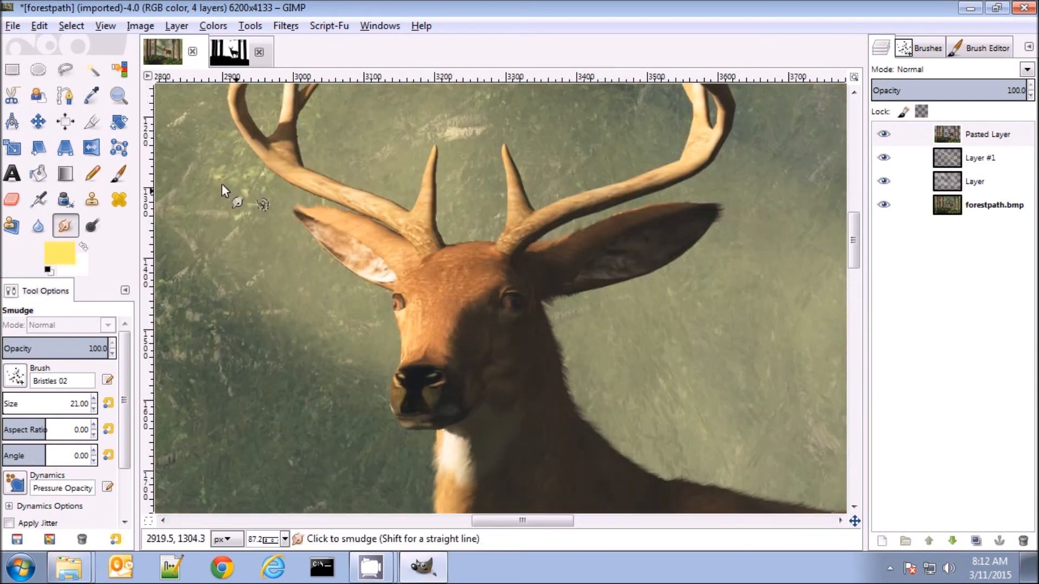
pyautogui.click(118, 177)
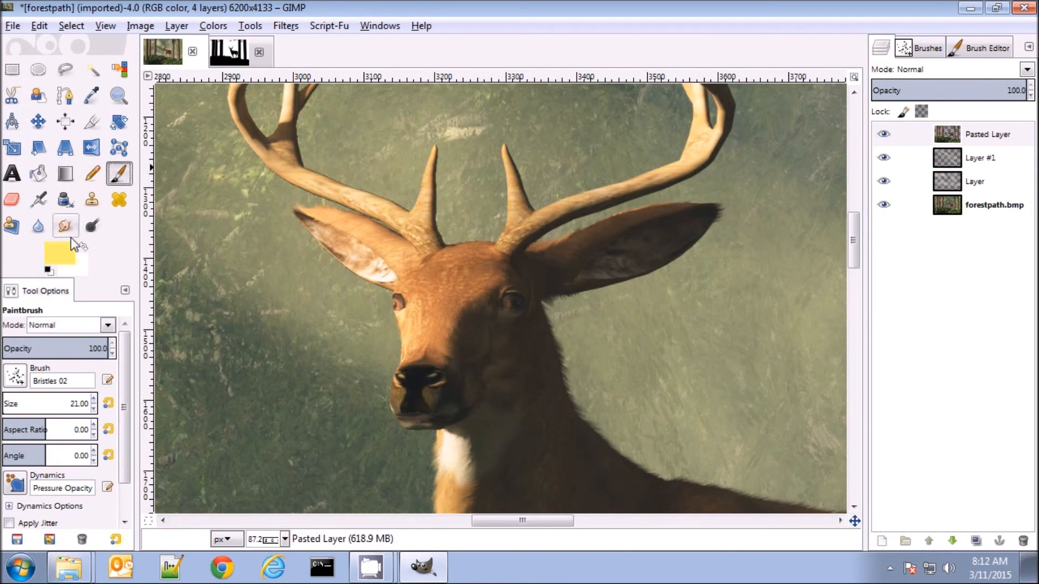
pyautogui.click(84, 247)
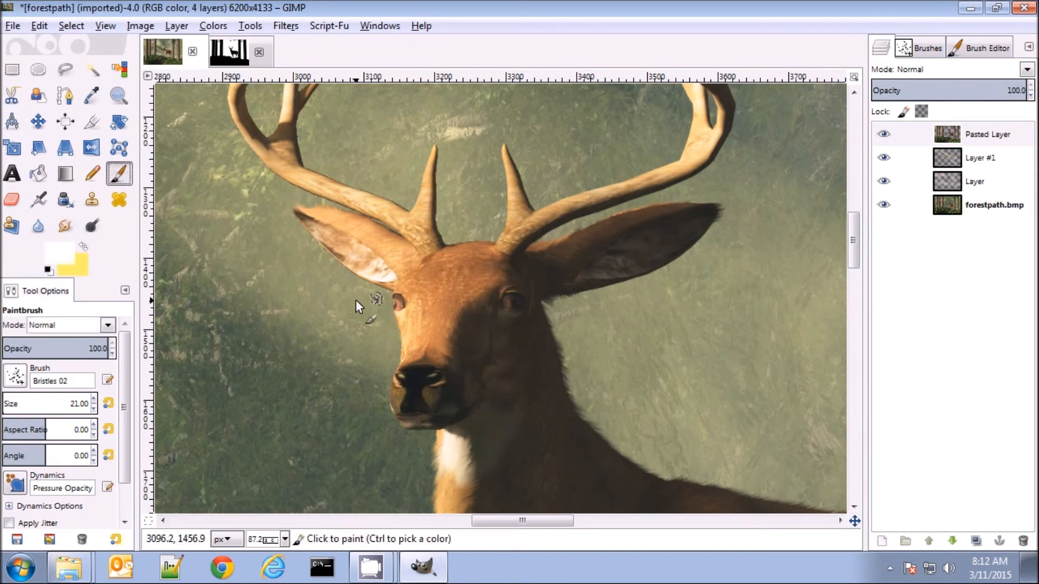
pyautogui.click(21, 377)
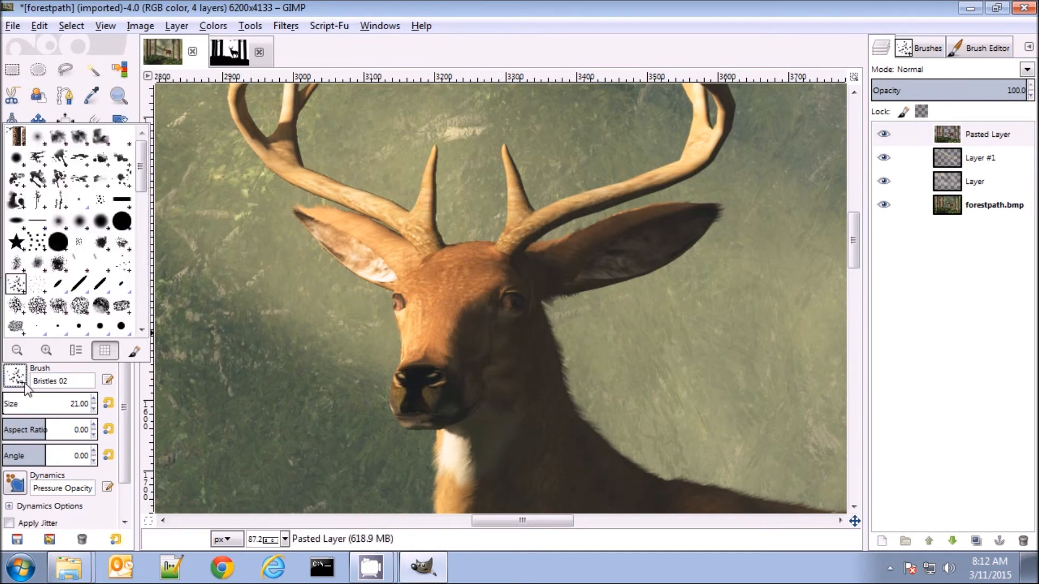
pyautogui.click(80, 223)
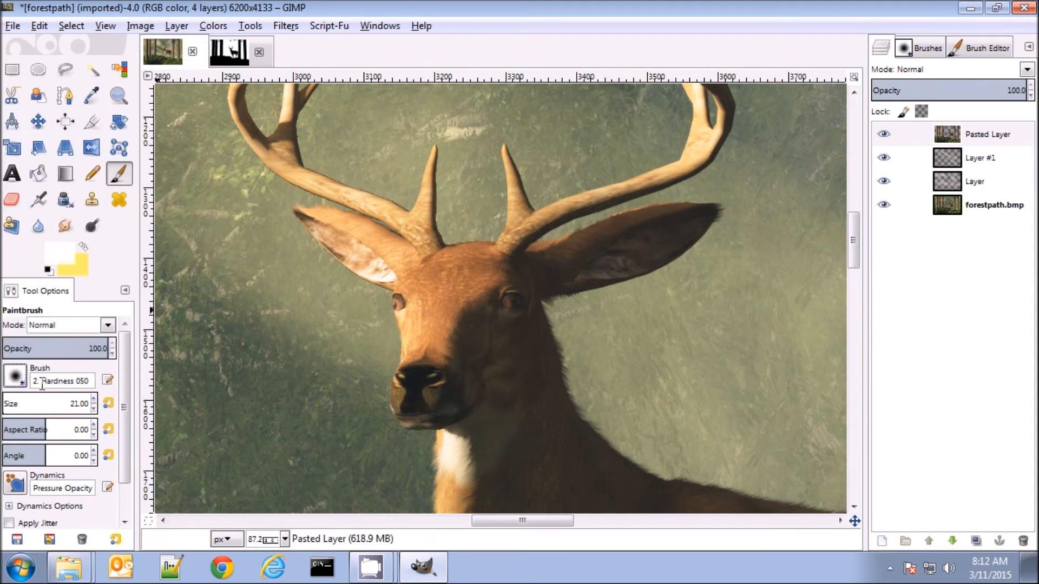
pyautogui.doubleClick(71, 405)
pyautogui.write('15')
pyautogui.press('Return')
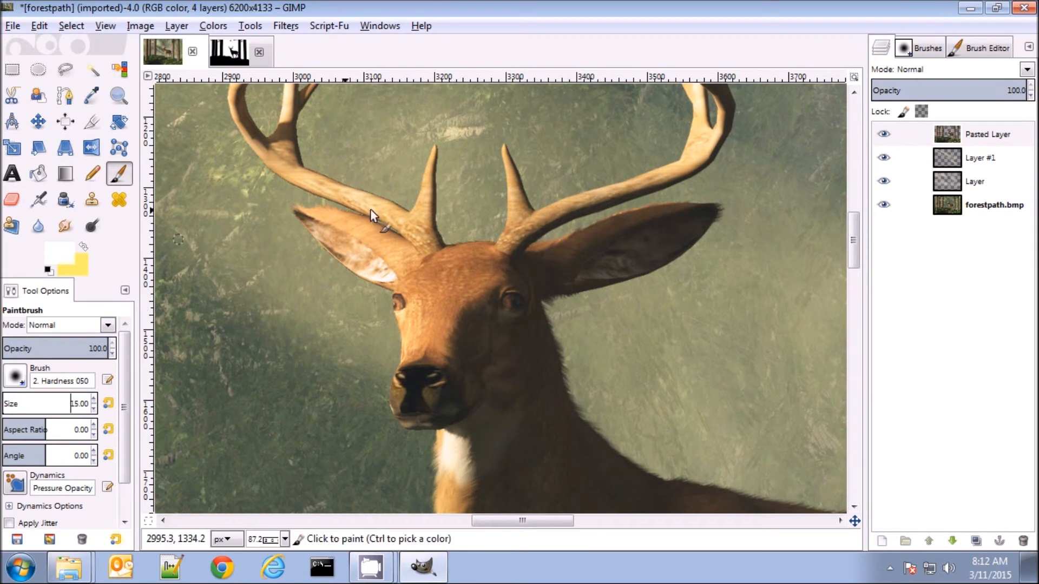
# Paint a small white highlight in the deer's sunlit eye, undoing the first dab and repainting it
pyautogui.click(394, 301)
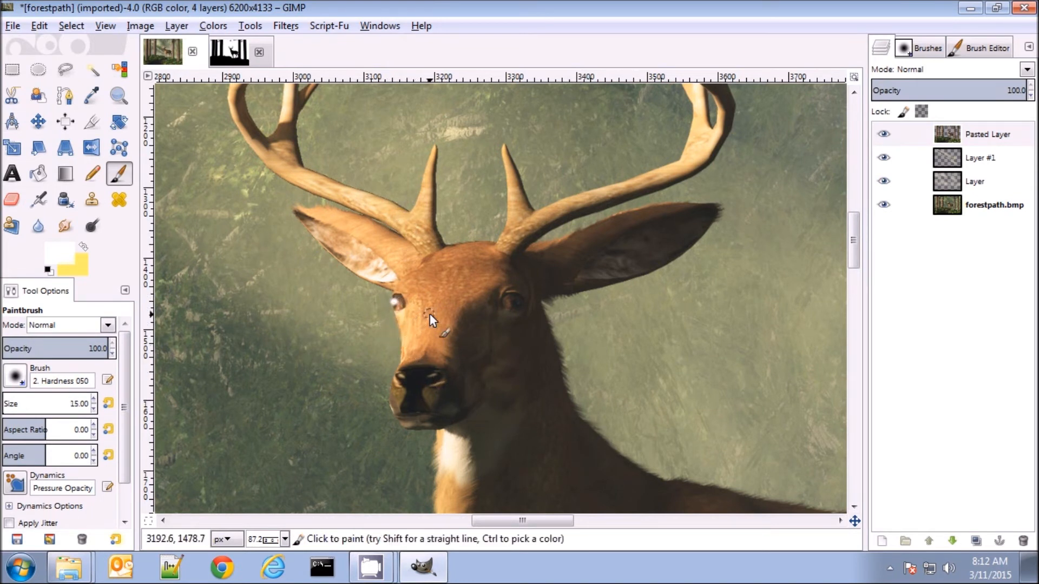
pyautogui.hotkey('ctrl', 'z')
pyautogui.click(395, 300)
# Set the foreground color to a9a78c and the brush opacity to 54.2, and paint a dimmer highlight in the deer's shaded eye
pyautogui.click(64, 249)
pyautogui.click(222, 252)
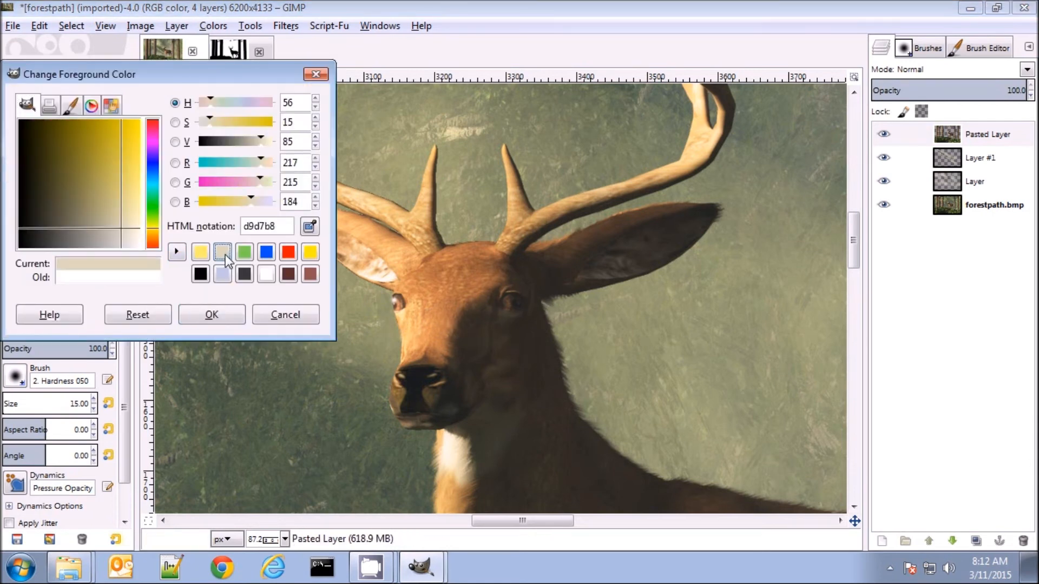
pyautogui.moveTo(122, 229); pyautogui.dragTo(99, 227)
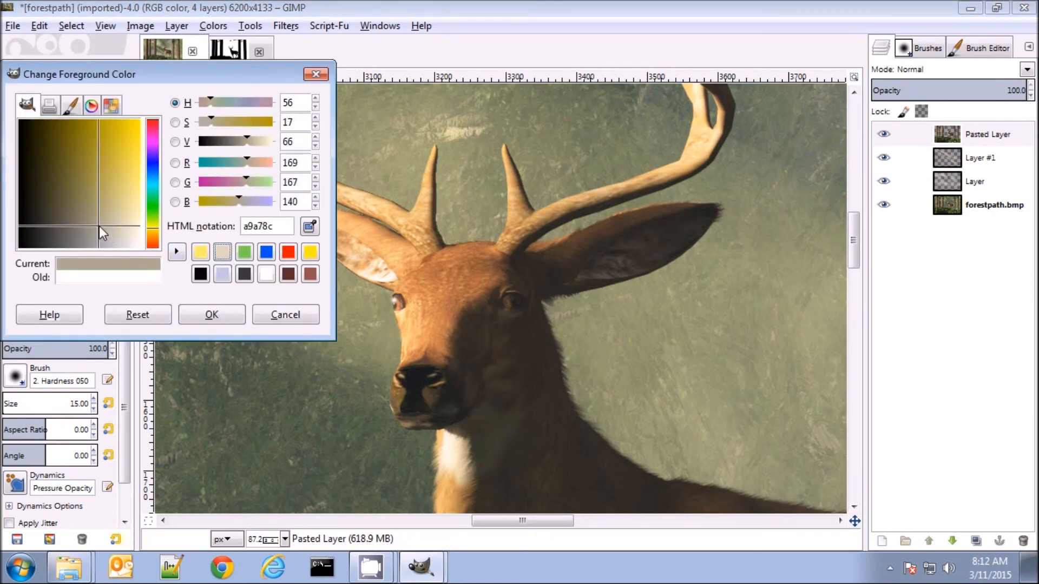
pyautogui.click(222, 319)
pyautogui.click(516, 299)
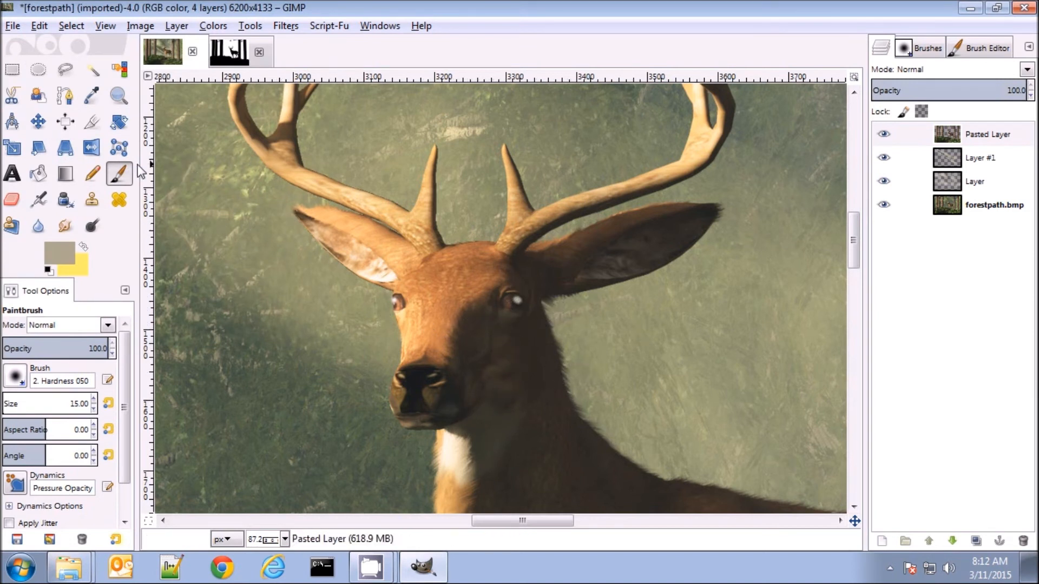
pyautogui.hotkey('ctrl', 'z')
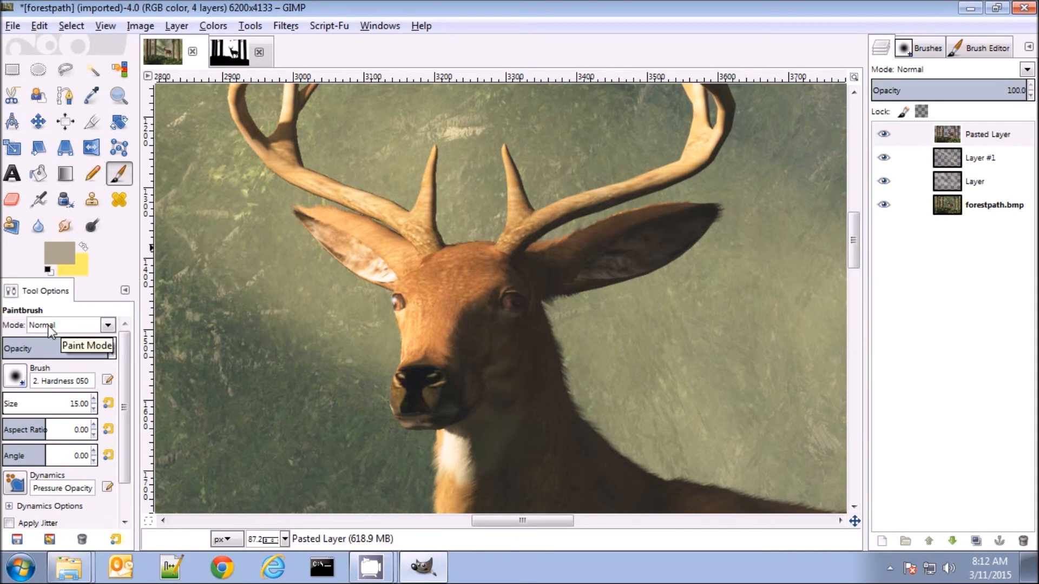
pyautogui.click(62, 348)
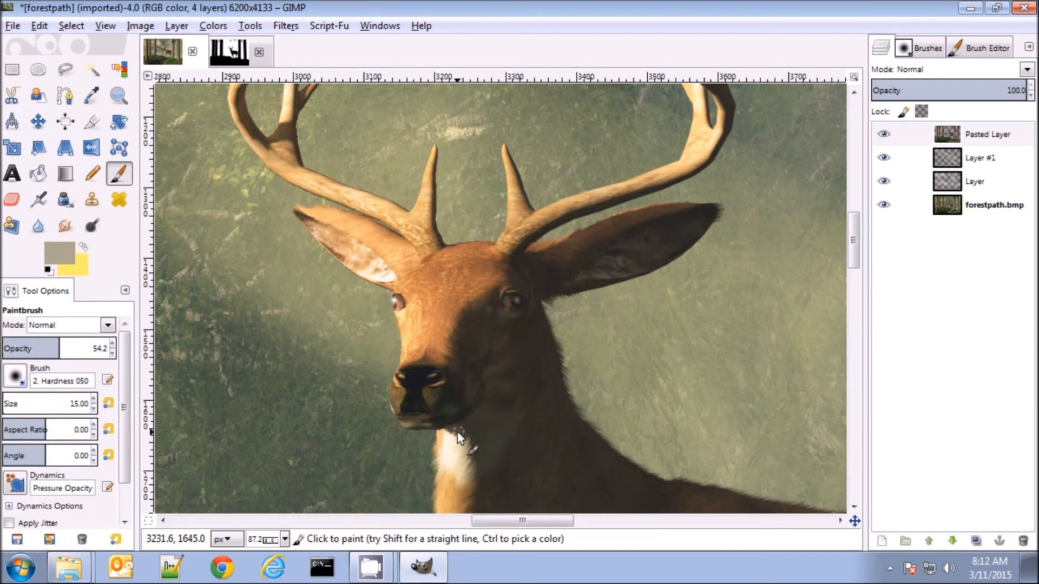
# Fit the whole image in view and flatten all layers into one
pyautogui.hotkey('shift', 'ctrl', 'j')
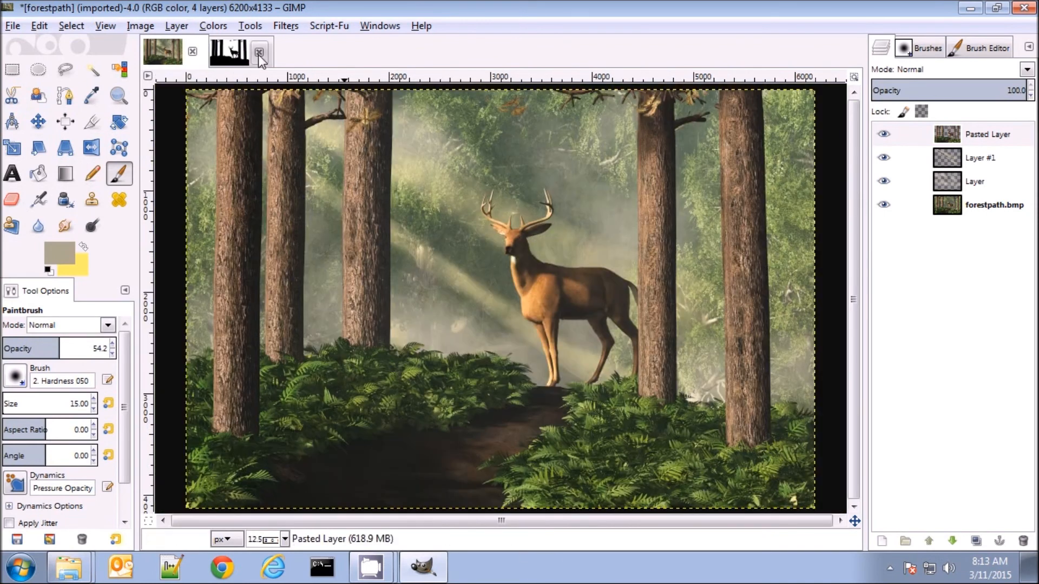
pyautogui.click(1029, 49)
pyautogui.moveTo(922, 59)
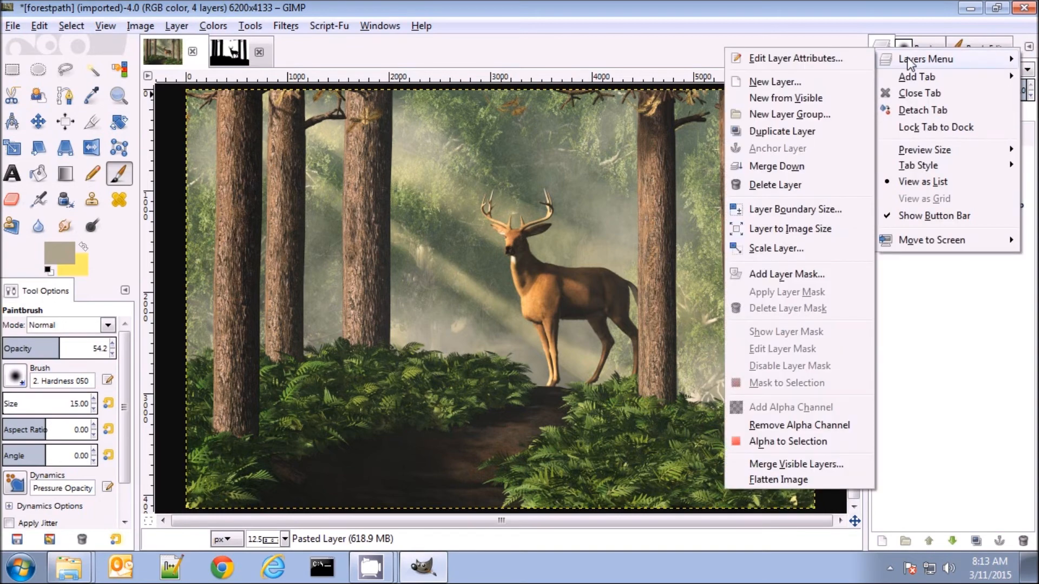
pyautogui.click(758, 480)
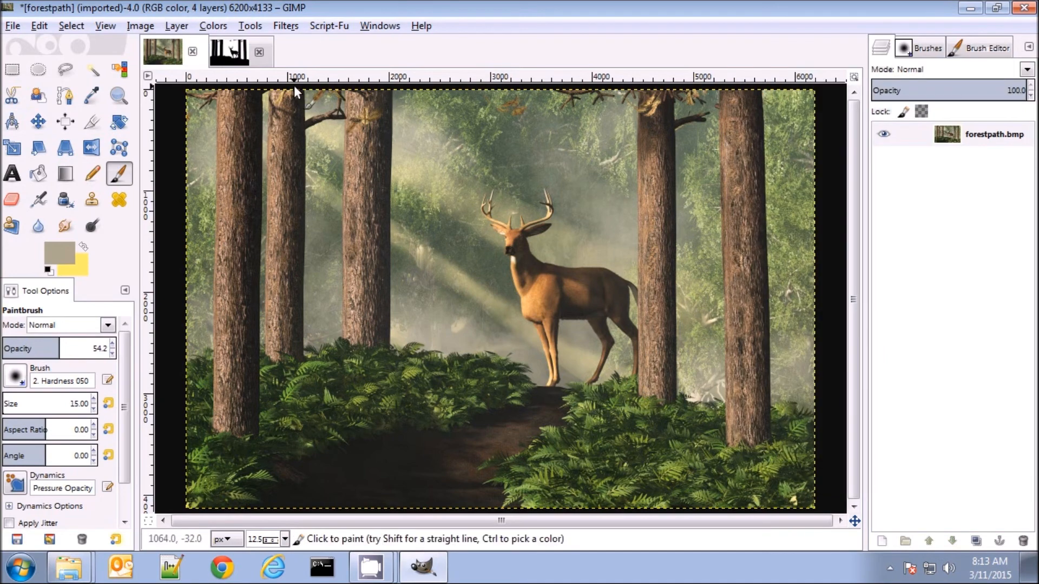
# Adjust the flattened image's Value levels with a black input level of 17 and a gamma of 1.18
pyautogui.click(212, 25)
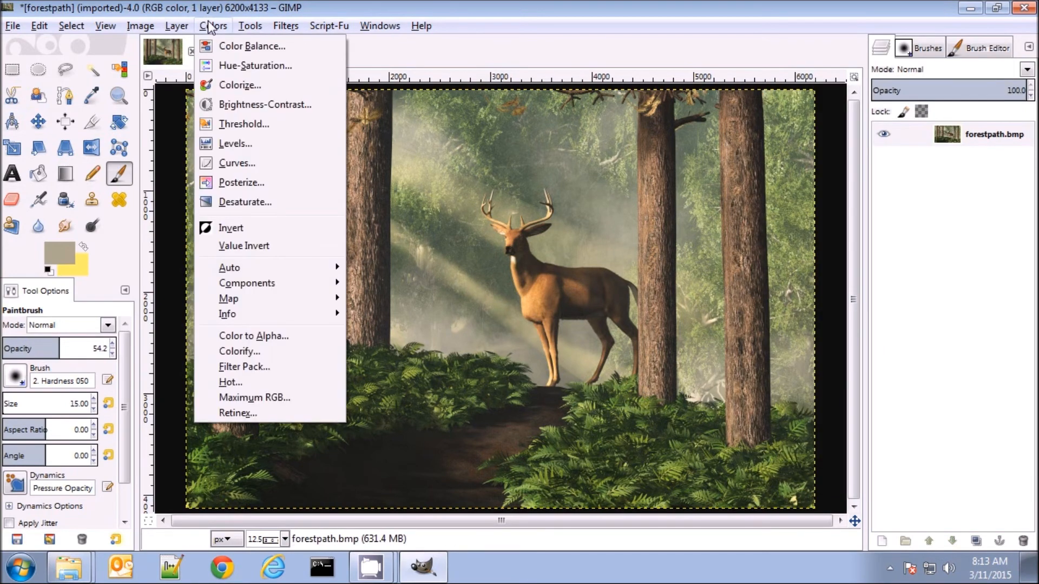
pyautogui.click(233, 142)
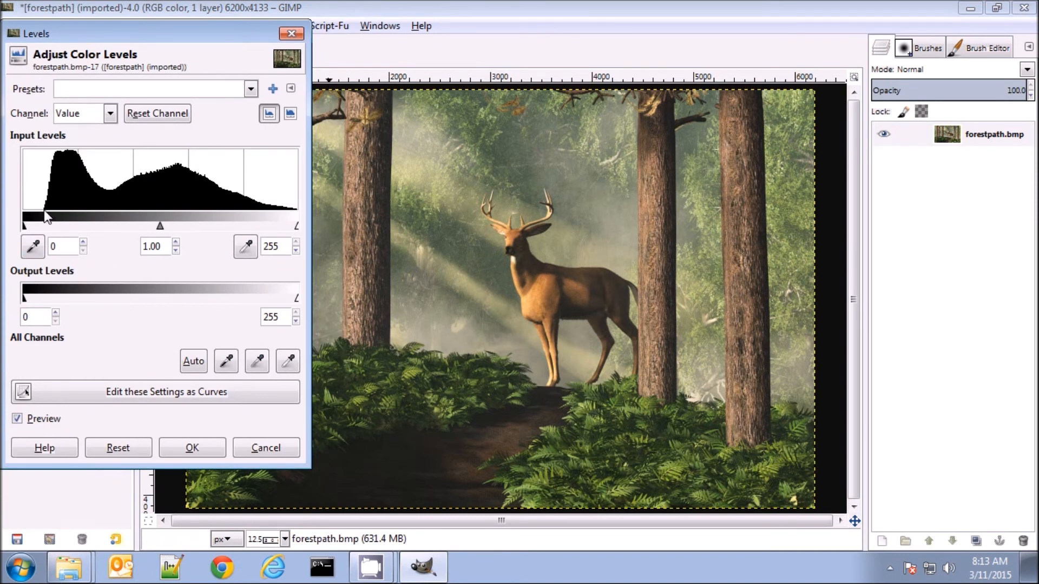
pyautogui.moveTo(25, 227); pyautogui.dragTo(44, 226)
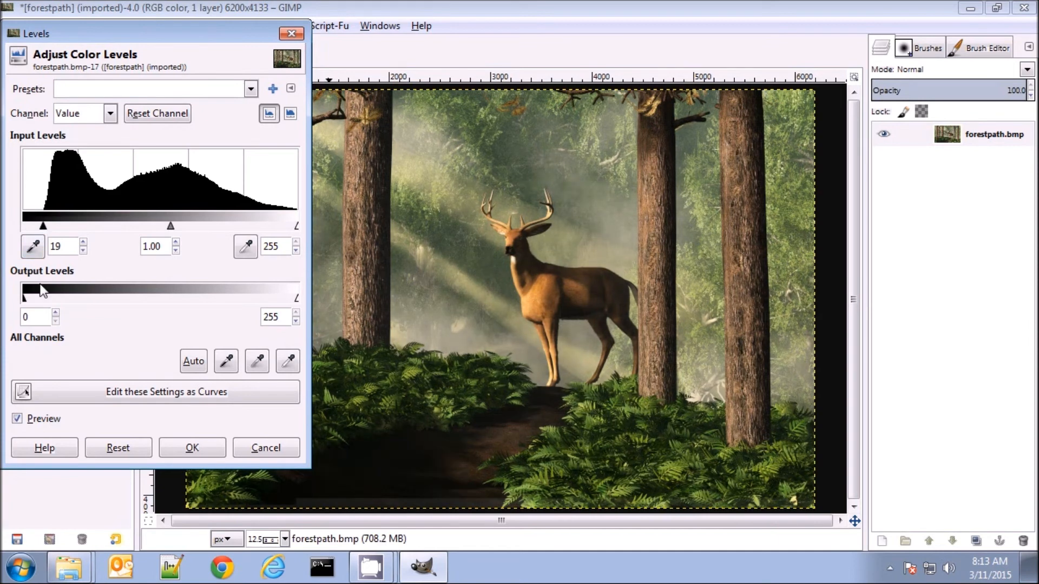
pyautogui.moveTo(43, 226); pyautogui.dragTo(42, 227)
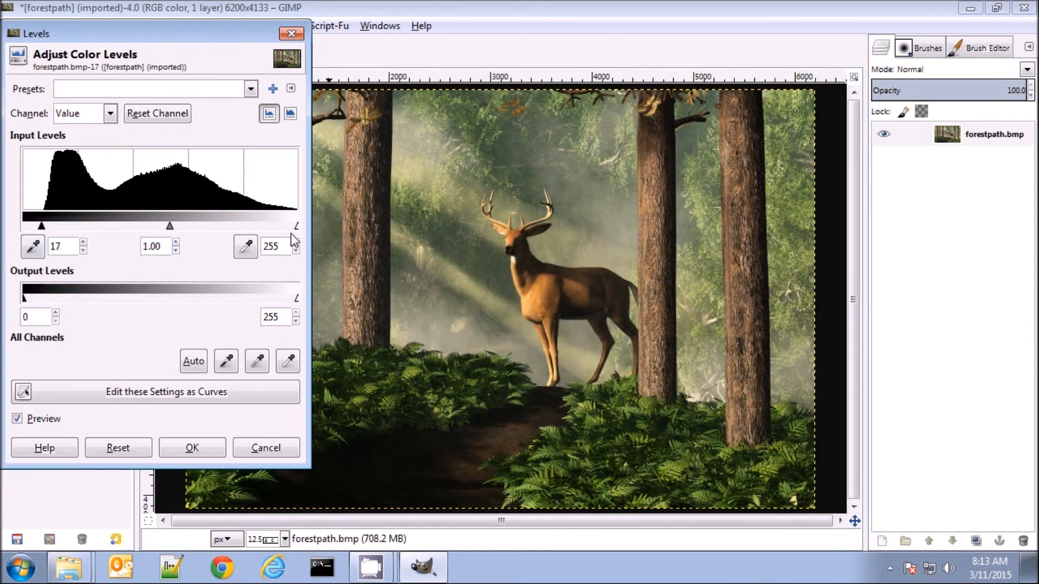
pyautogui.moveTo(166, 226); pyautogui.dragTo(161, 227)
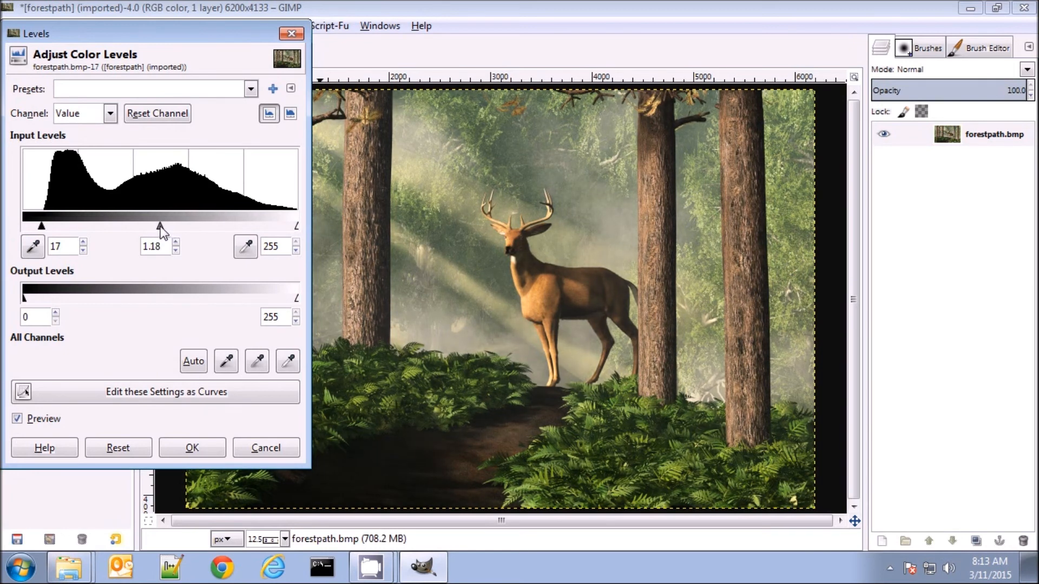
pyautogui.click(215, 446)
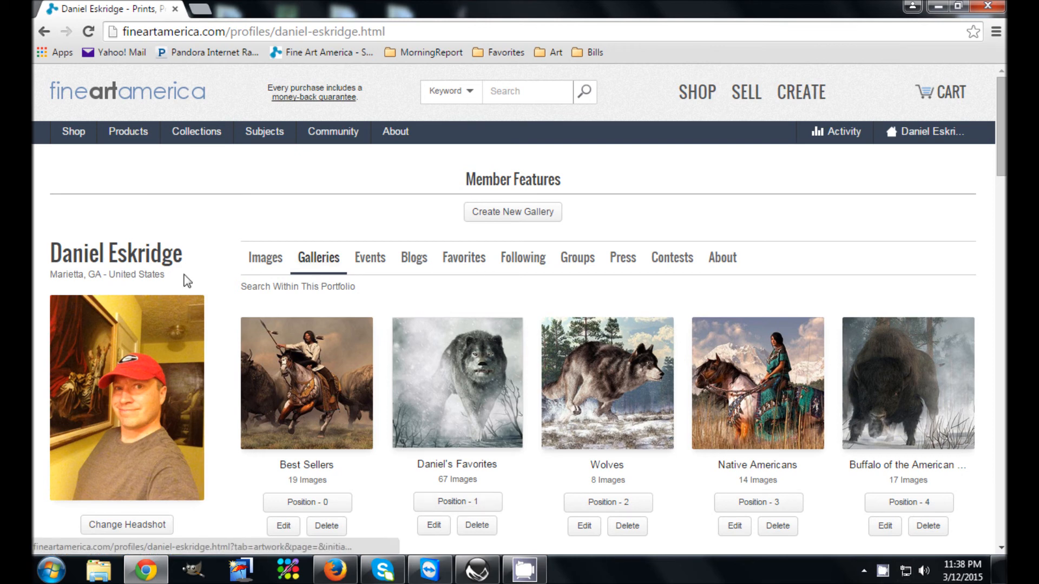
# Switch to the Fine Art America artist profile in Chrome and upload forestpath.jpg from the Desktop as a new image
pyautogui.click(265, 267)
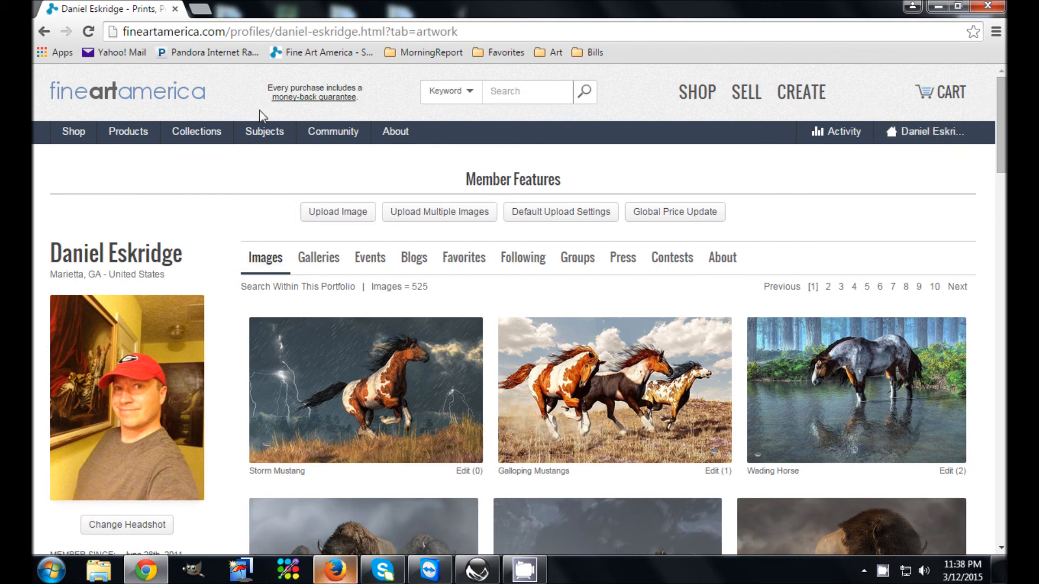
pyautogui.click(326, 220)
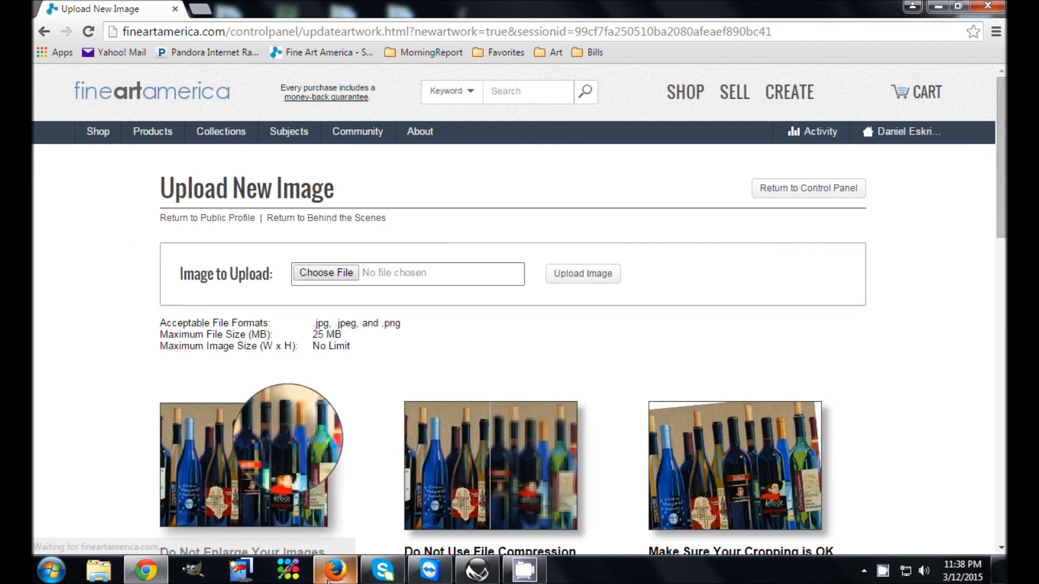
pyautogui.click(327, 273)
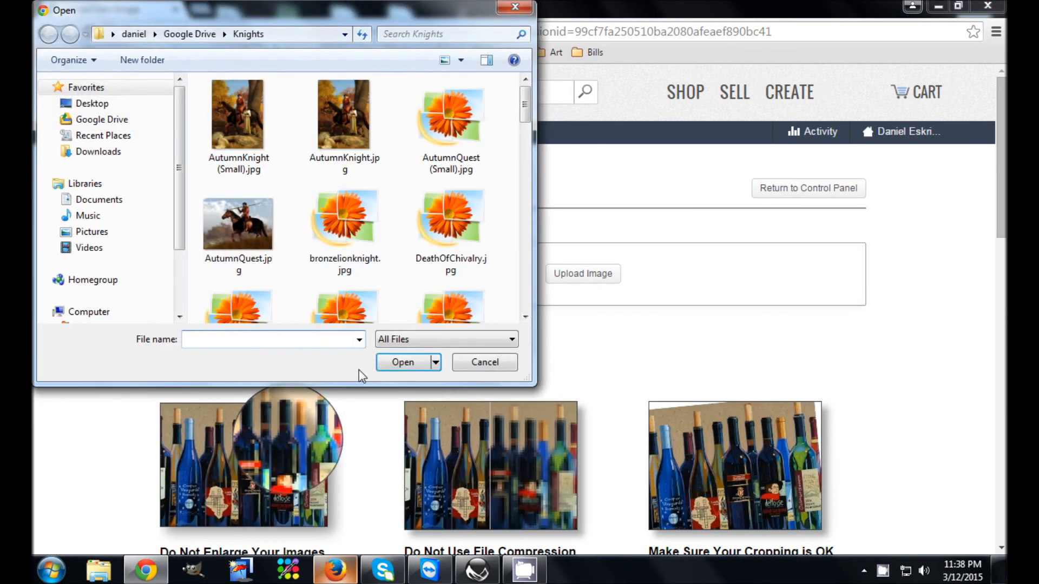
pyautogui.click(87, 103)
pyautogui.scroll(-3, 287, 263)
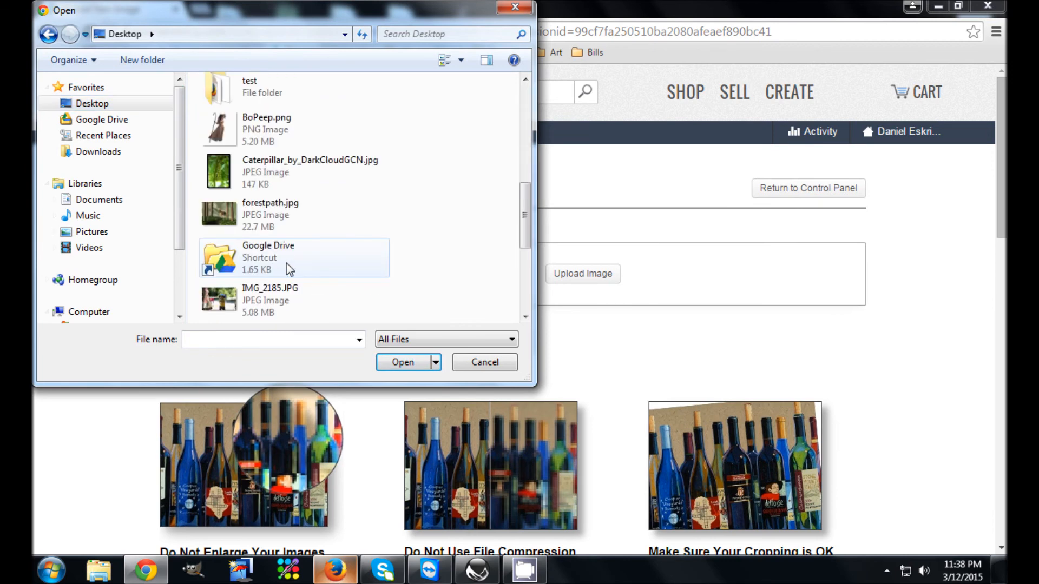
pyautogui.click(260, 172)
pyautogui.click(262, 222)
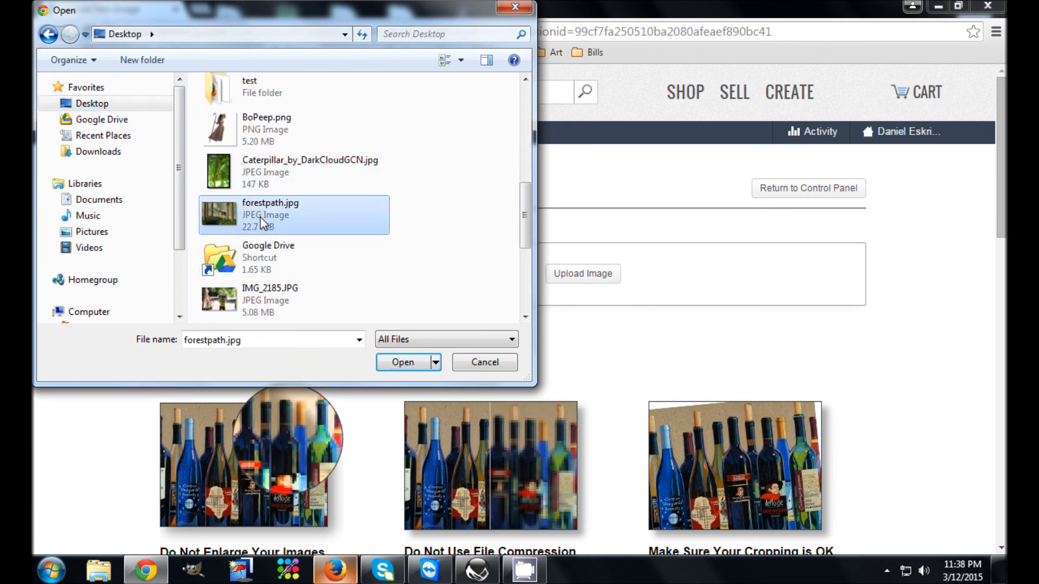
pyautogui.doubleClick(262, 222)
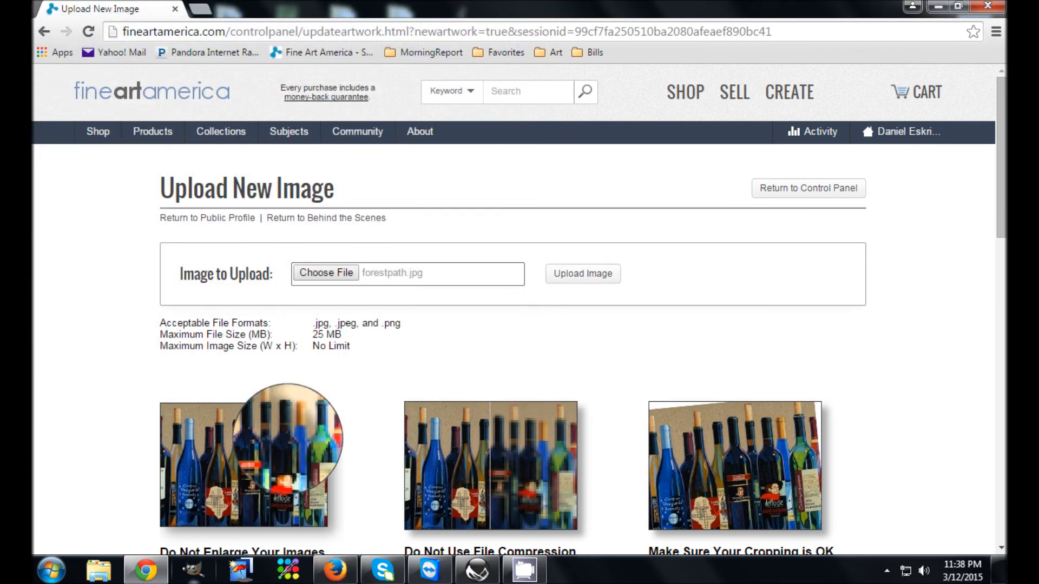
pyautogui.click(578, 273)
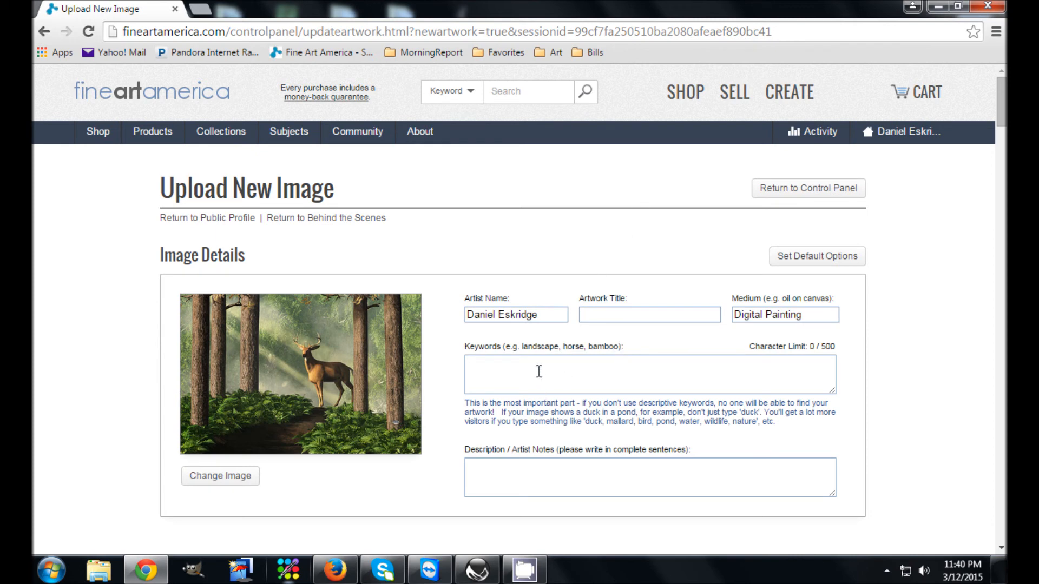
# Enter "Deer on a Forest Path" as the artwork title
pyautogui.click(631, 315)
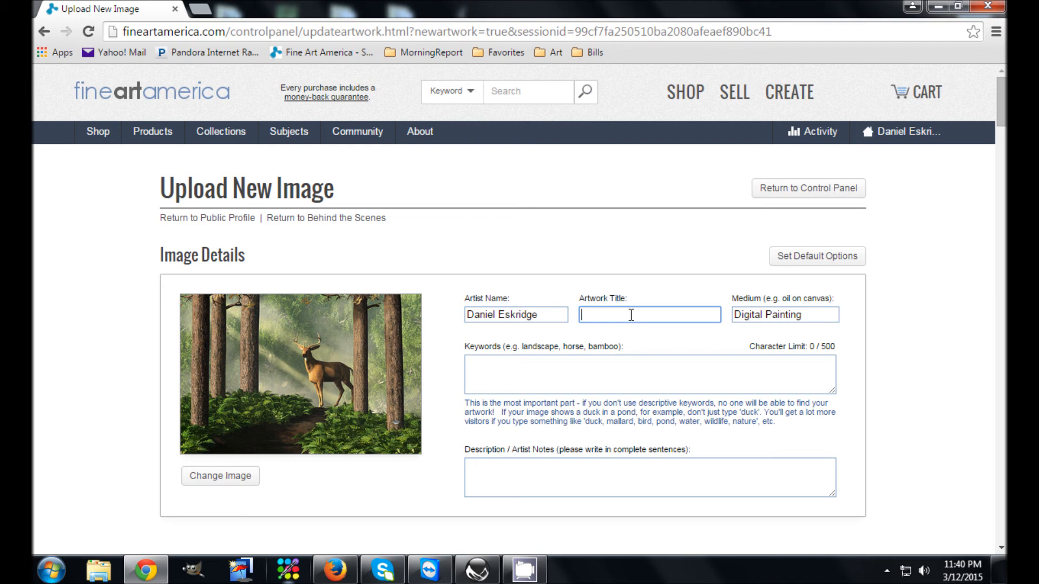
pyautogui.write('F')
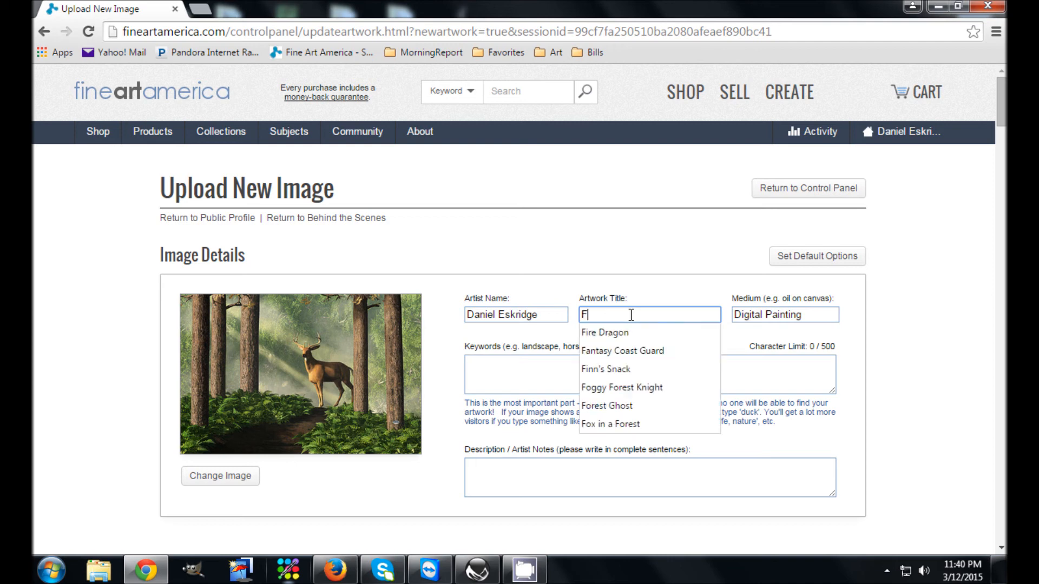
pyautogui.write('ores')
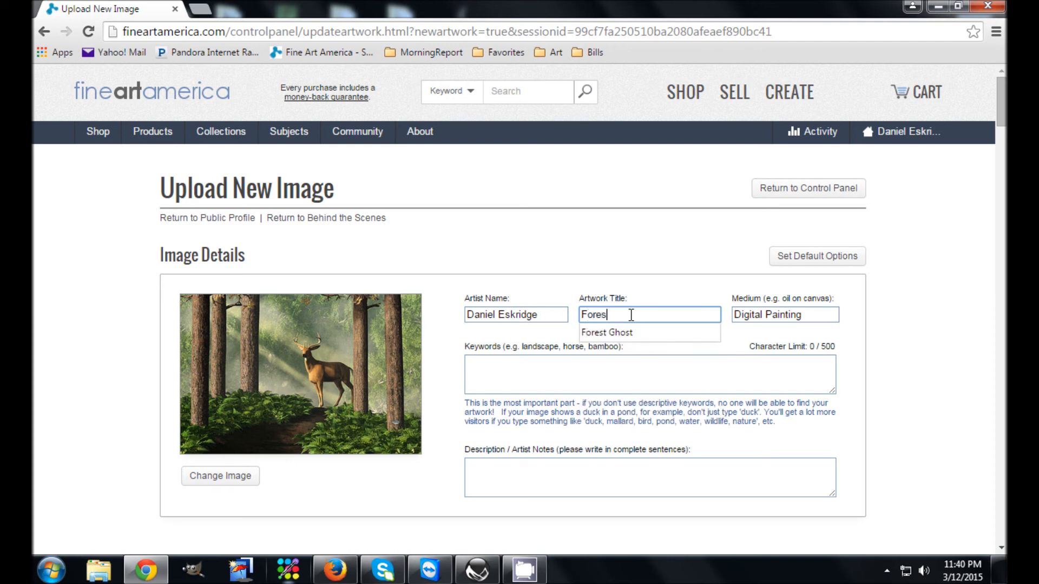
pyautogui.press('BackSpace')
pyautogui.press('BackSpace')
pyautogui.press('BackSpace')
pyautogui.write('Deer on a')
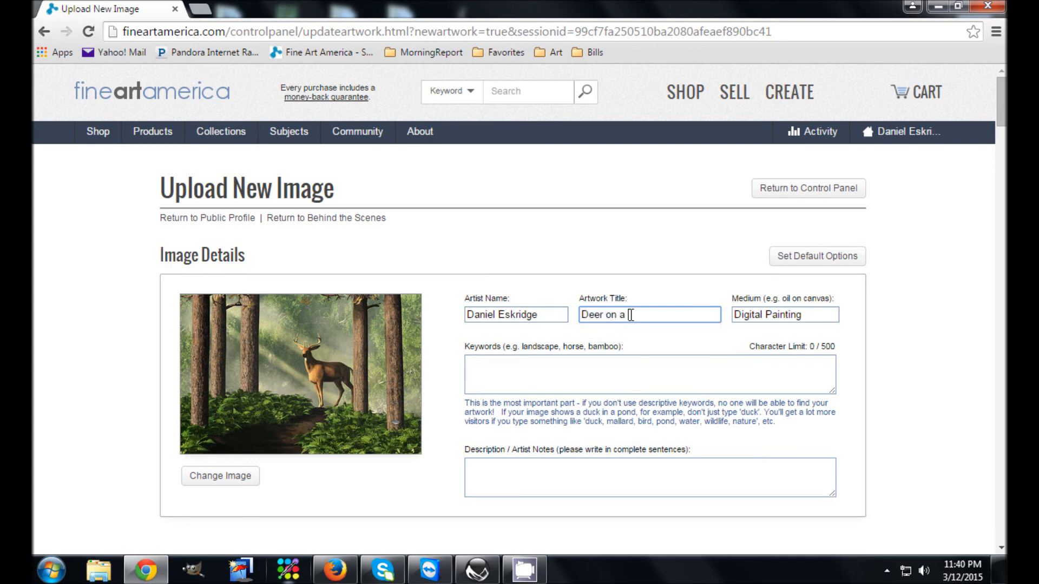
pyautogui.write(' forest Path')
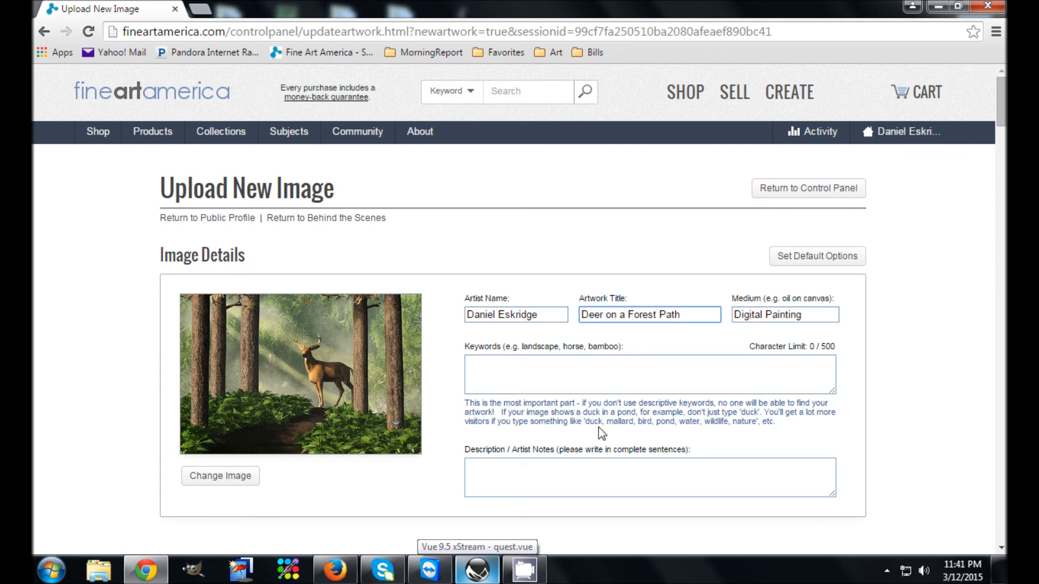
# Enter the keywords "Deer, Forest, Path" for the artwork
pyautogui.click(535, 376)
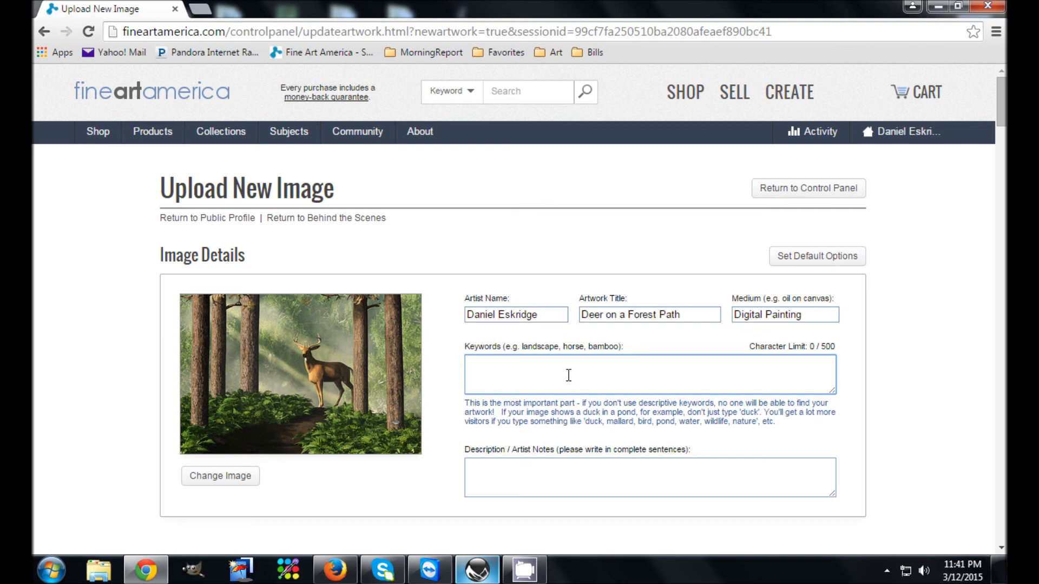
pyautogui.write('Deer, Forest, Path')
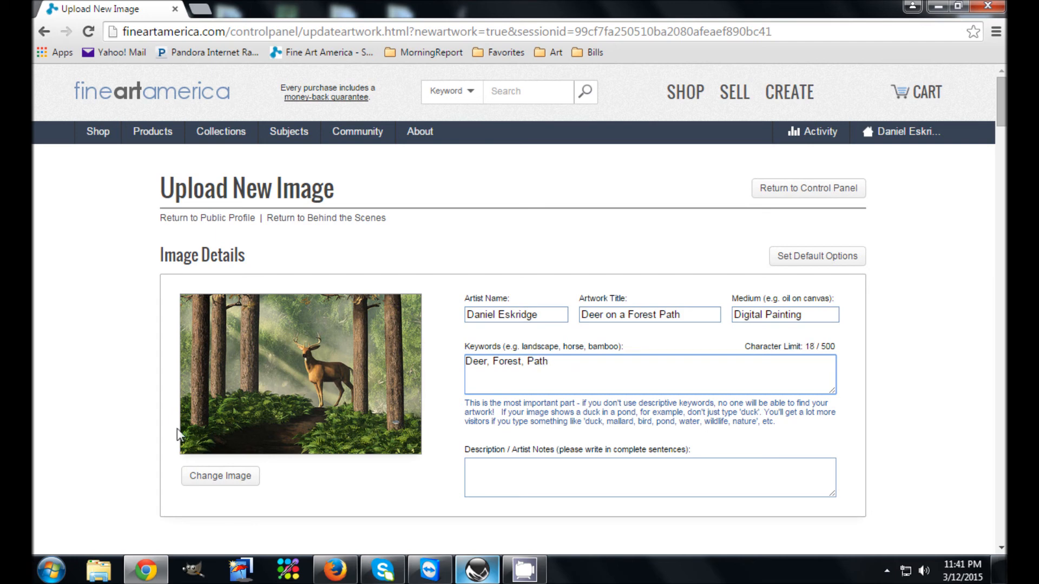
# Enter "A deer on a forest path." as the artwork's description and artist notes
pyautogui.click(534, 489)
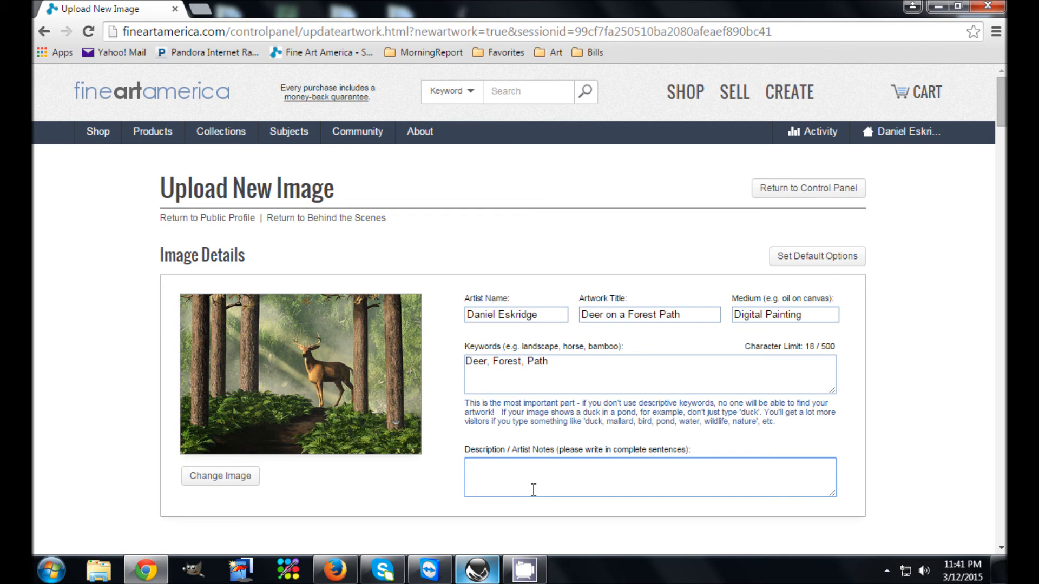
pyautogui.write('A dee')
pyautogui.write('r path')
pyautogui.press('BackSpace')
pyautogui.press('BackSpace')
pyautogui.press('BackSpace')
pyautogui.write('on a forest p')
pyautogui.write('ath.')
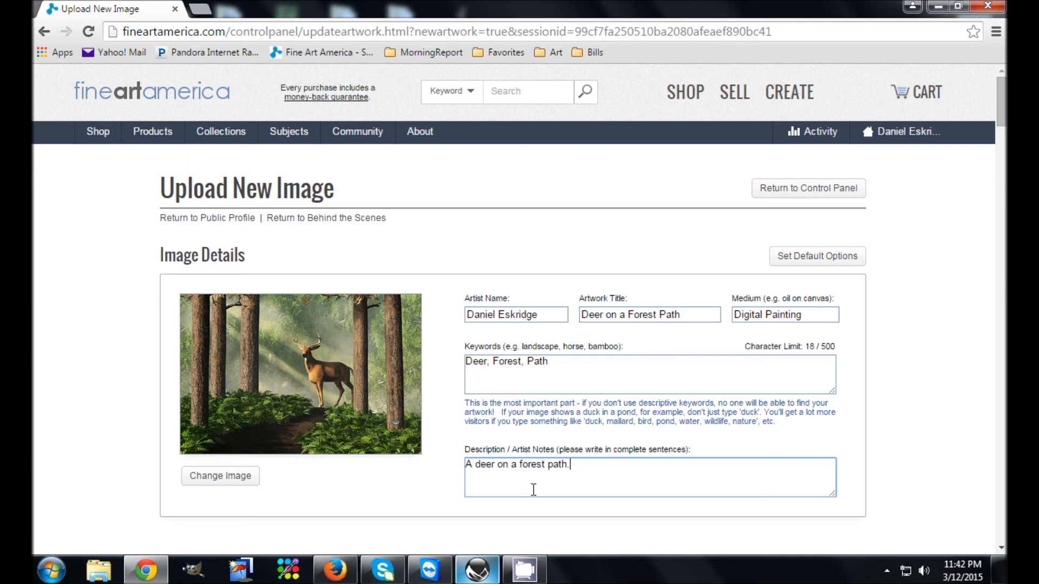
# Add the artwork to the Wildlife gallery
pyautogui.scroll(-7, 501, 427)
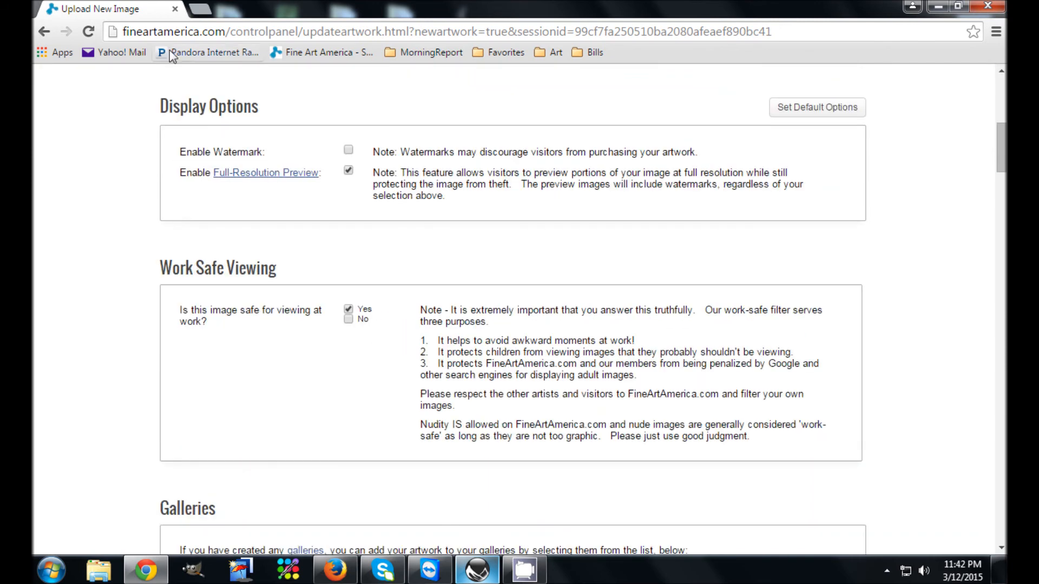
pyautogui.scroll(1, 320, 302)
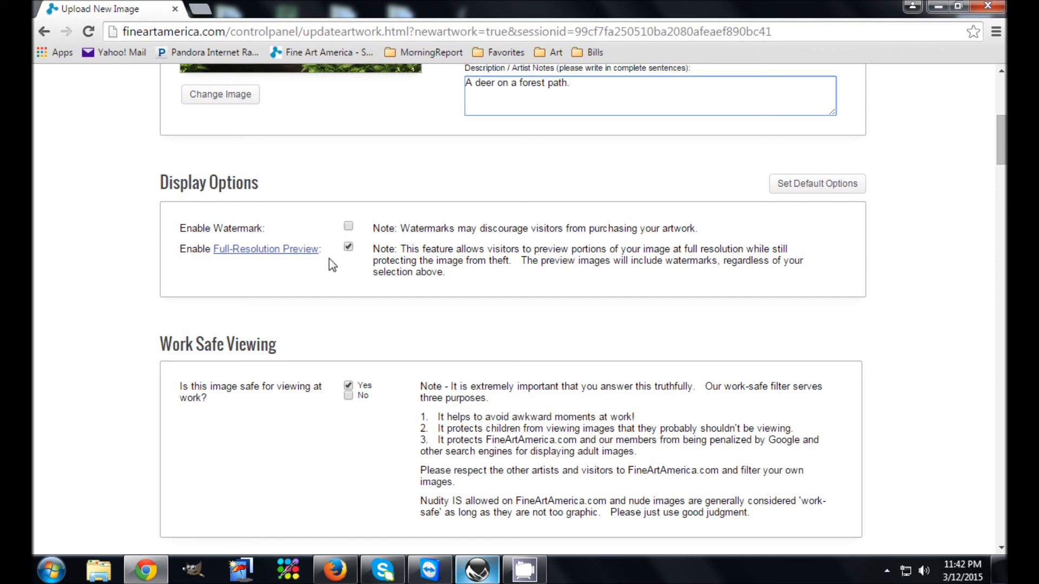
pyautogui.scroll(1, 332, 264)
pyautogui.scroll(-2, 332, 264)
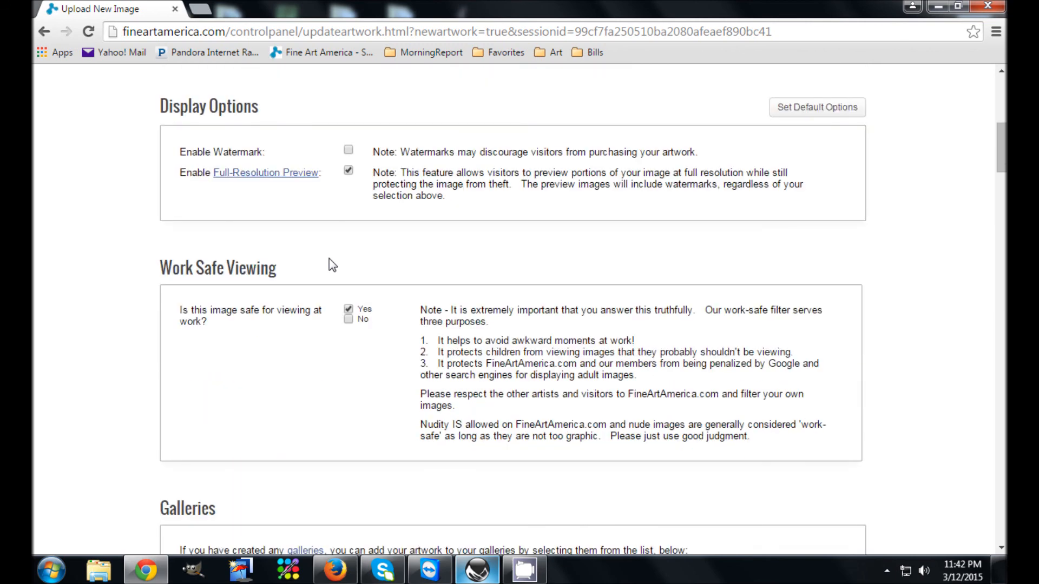
pyautogui.scroll(-2, 441, 350)
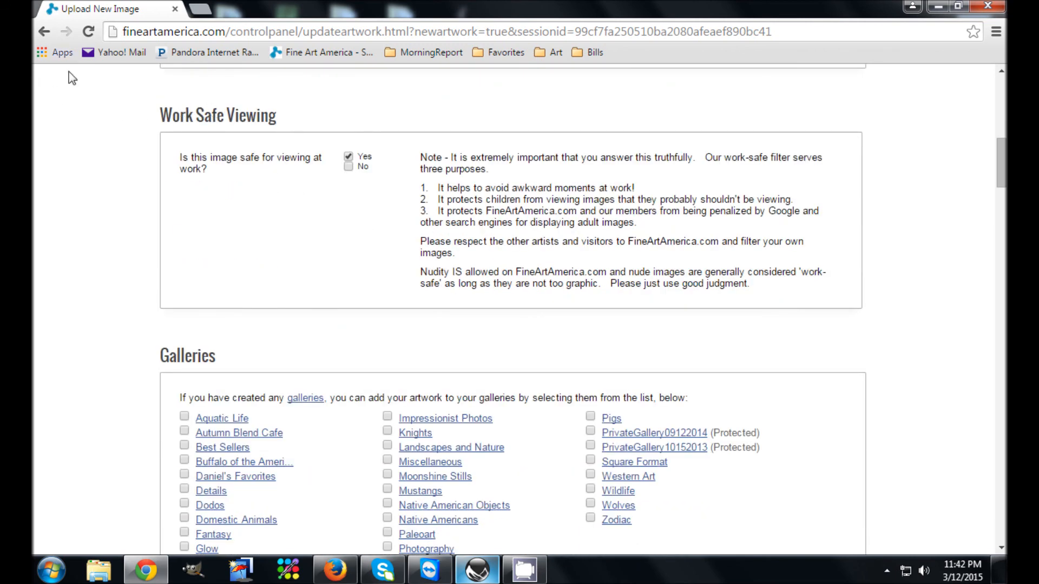
pyautogui.scroll(6, 320, 111)
pyautogui.scroll(1, 320, 112)
pyautogui.scroll(-8, 318, 327)
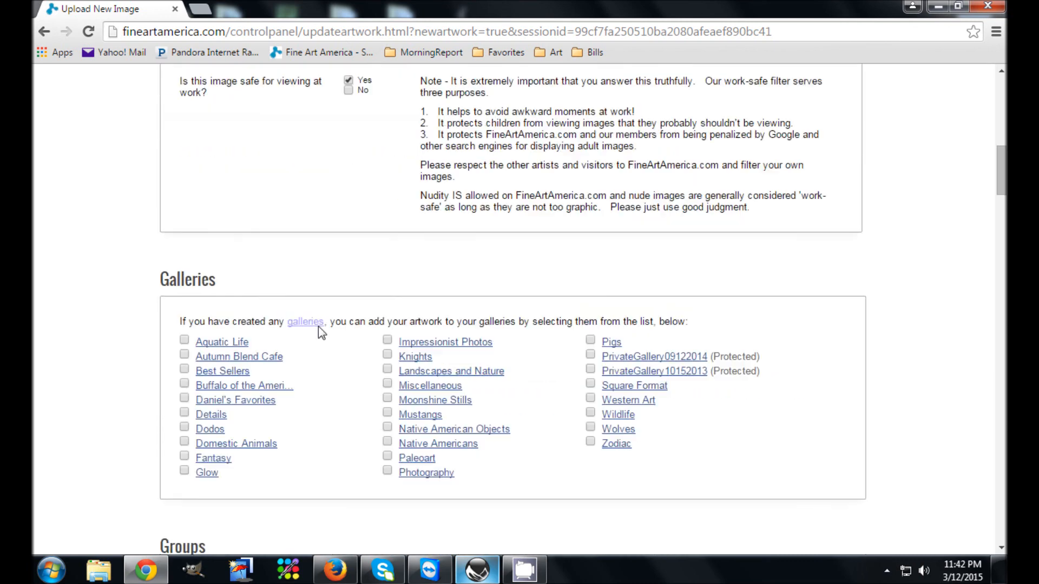
pyautogui.scroll(1, 318, 326)
pyautogui.scroll(1, 318, 326)
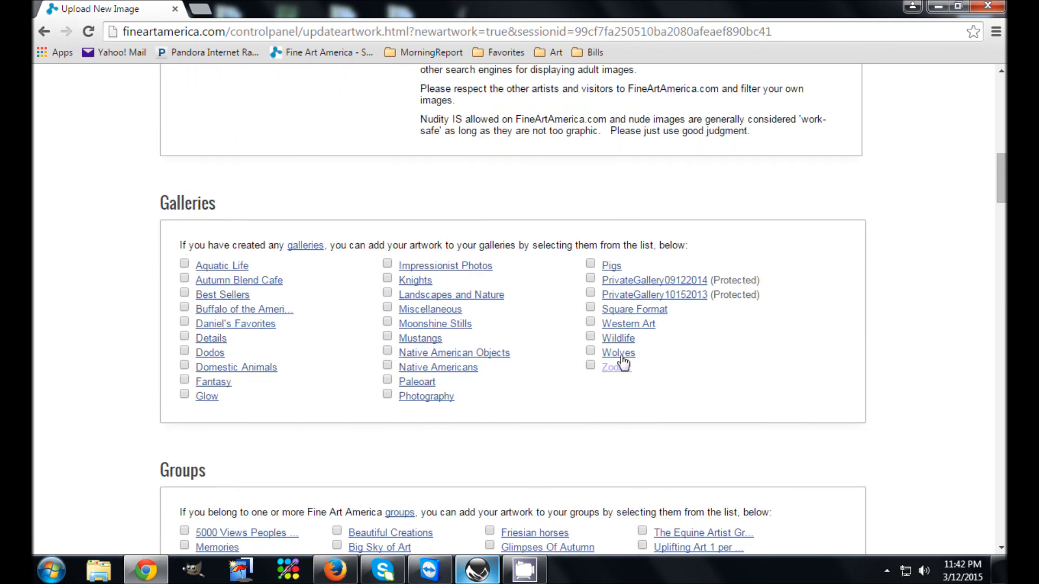
pyautogui.click(591, 336)
# Review the artwork's groups, artwork category, original-for-sale details and print mark-ups
pyautogui.scroll(-3, 541, 400)
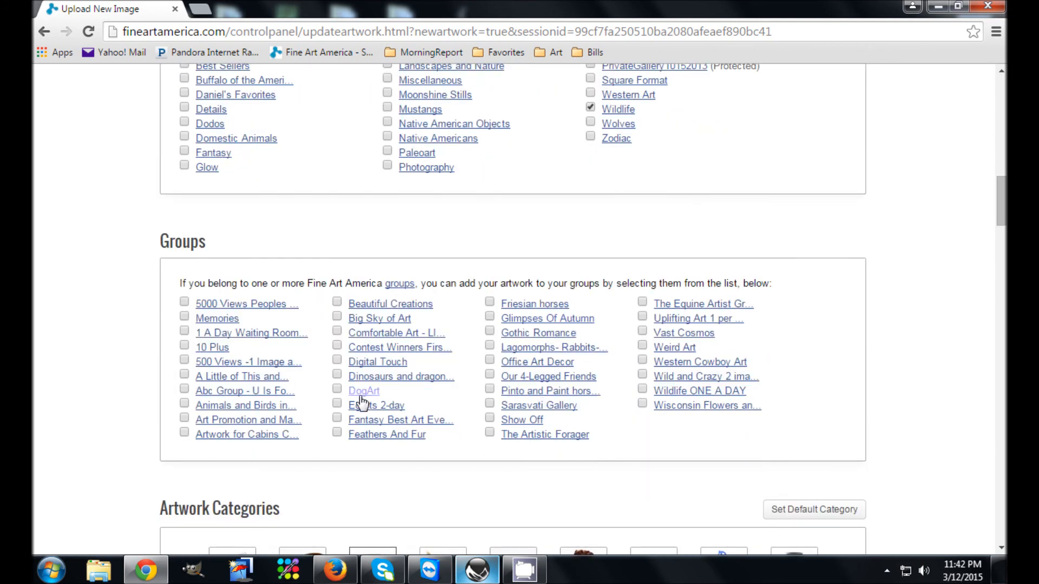
pyautogui.scroll(-1, 362, 404)
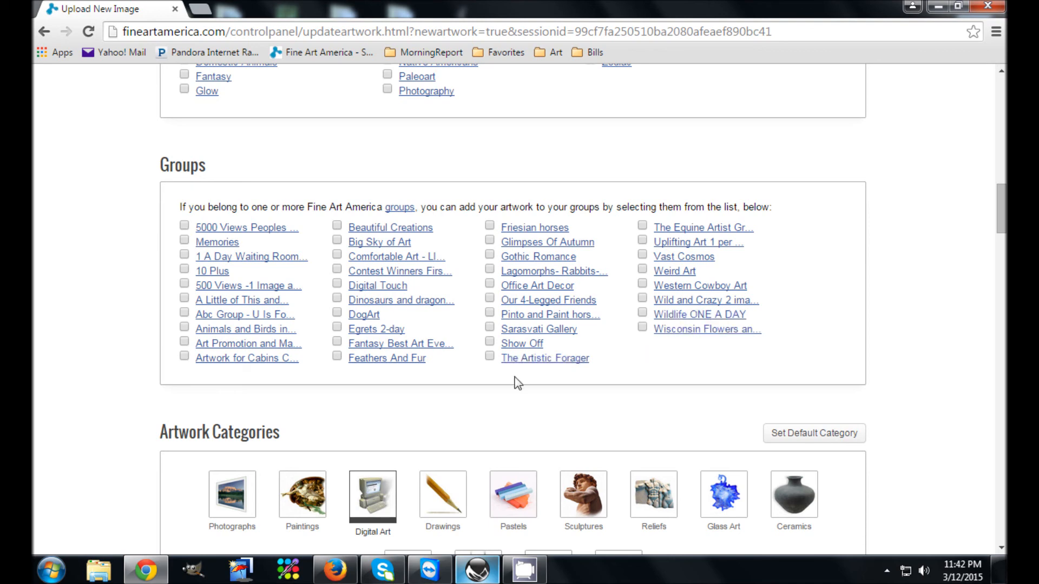
pyautogui.scroll(-1, 497, 383)
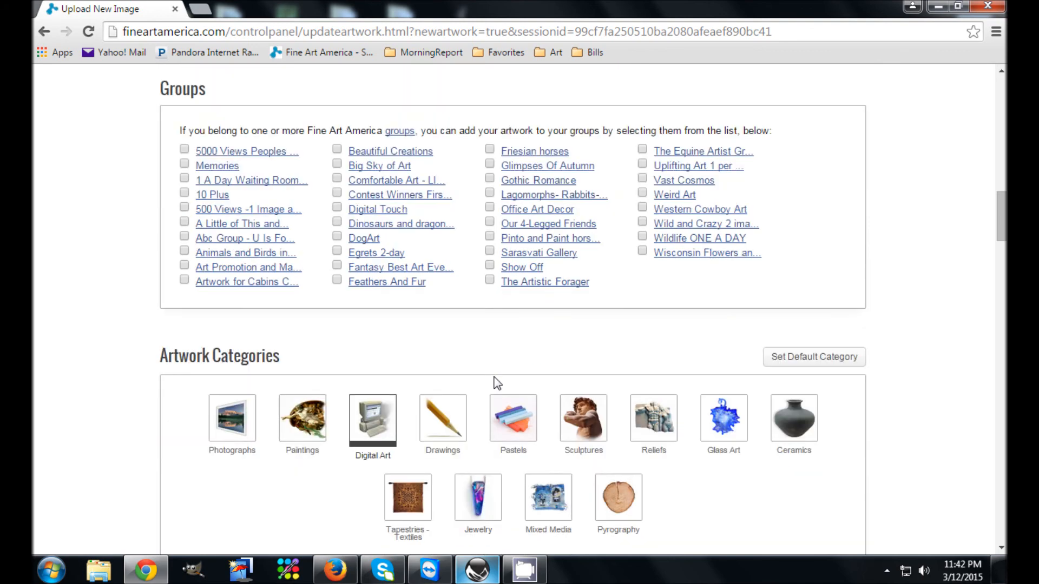
pyautogui.scroll(-5, 494, 377)
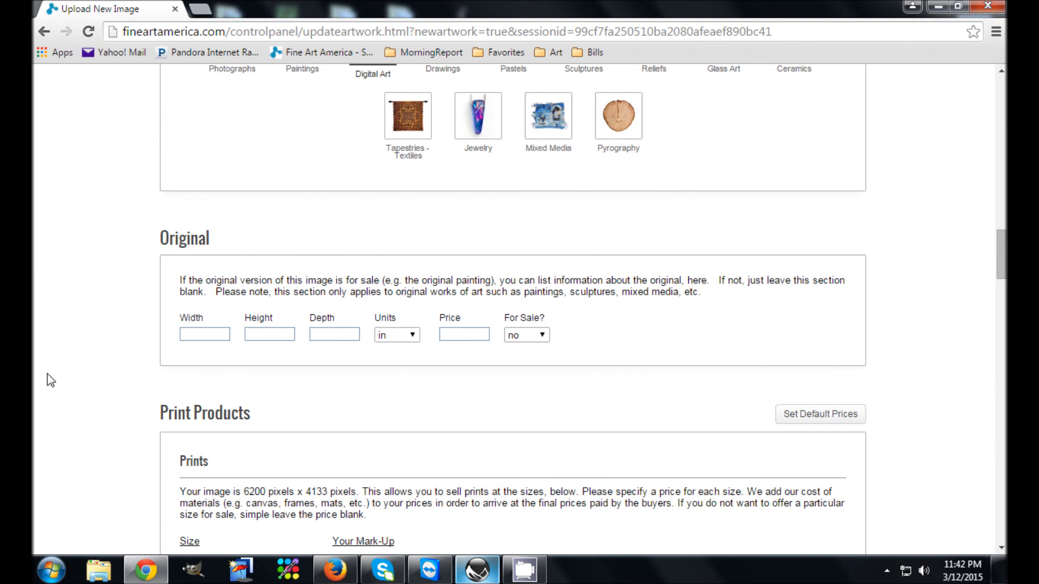
pyautogui.scroll(3, 379, 298)
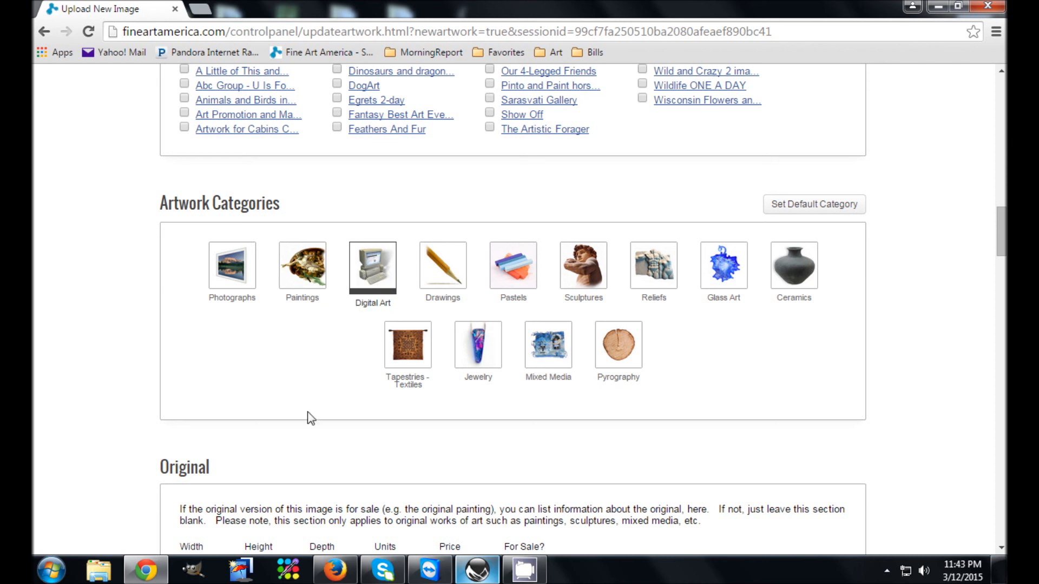
pyautogui.scroll(-3, 278, 476)
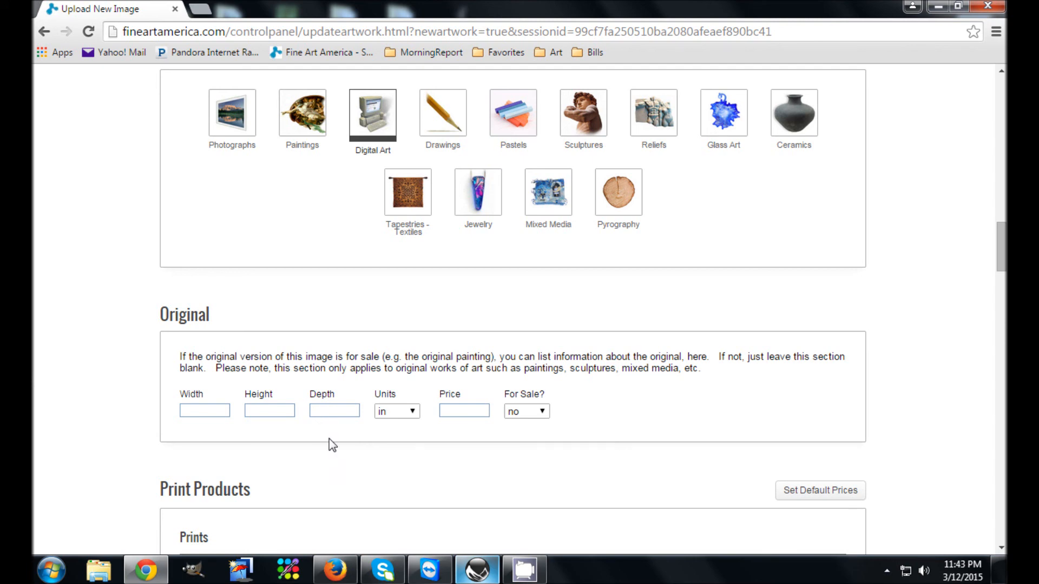
pyautogui.scroll(-5, 332, 445)
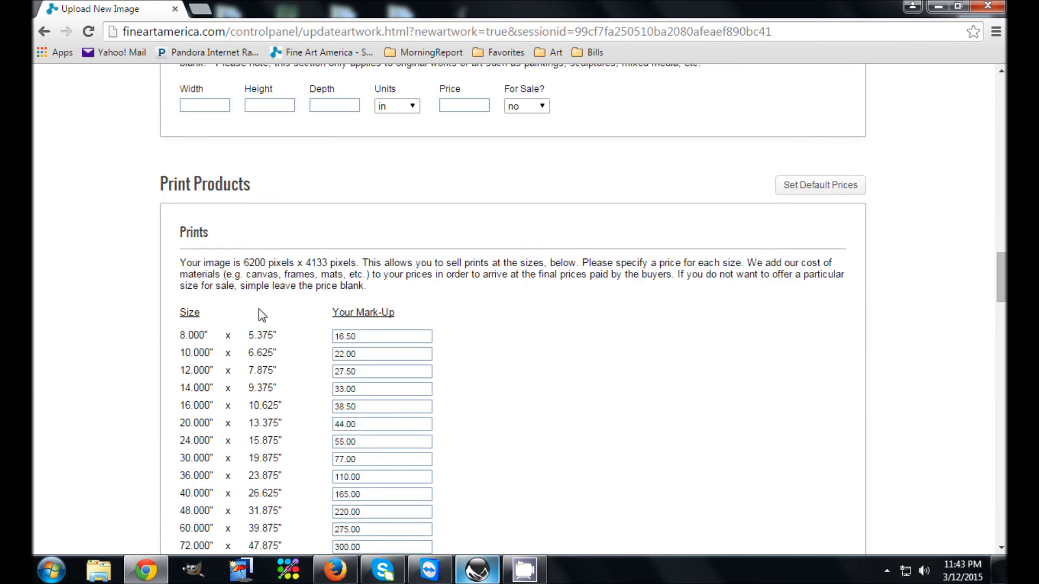
pyautogui.scroll(-2, 262, 316)
pyautogui.scroll(1, 206, 204)
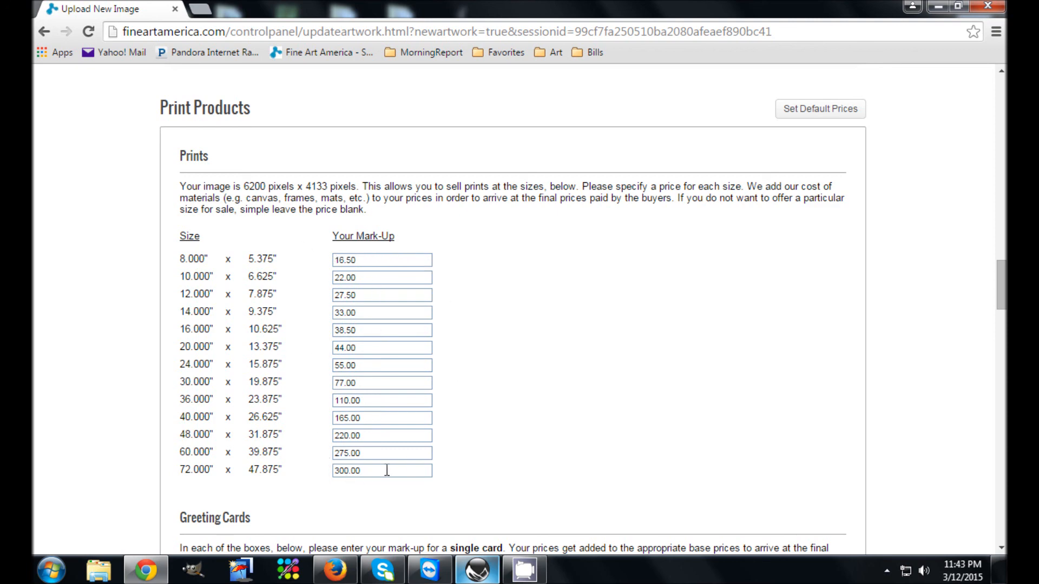
# Review the greeting card, pillow, duvet cover and phone case mark-ups, the image licensing prices, and the Facebook and Twitter options
pyautogui.scroll(-4, 486, 468)
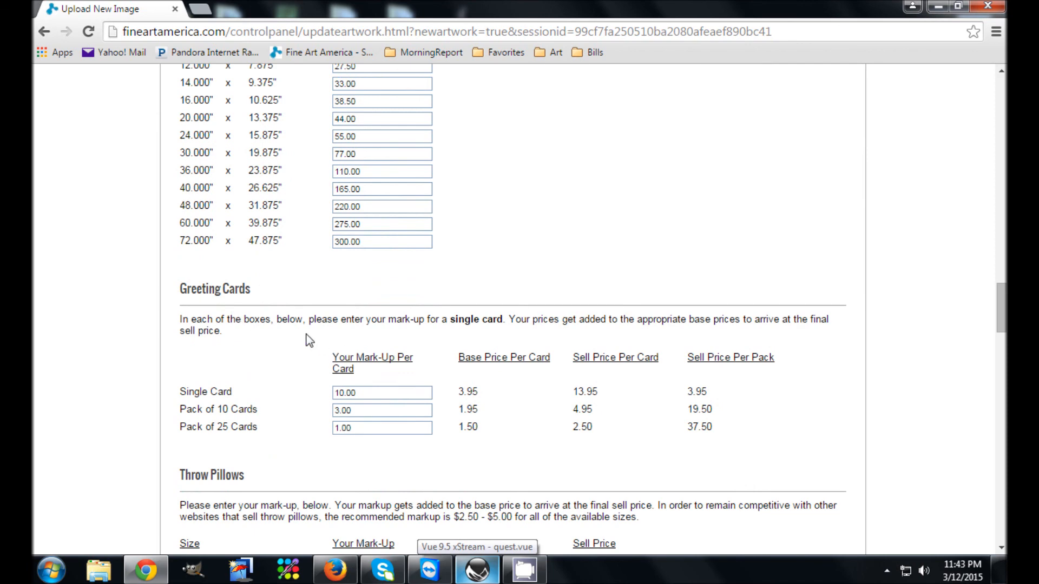
pyautogui.scroll(-1, 309, 340)
pyautogui.scroll(-7, 231, 417)
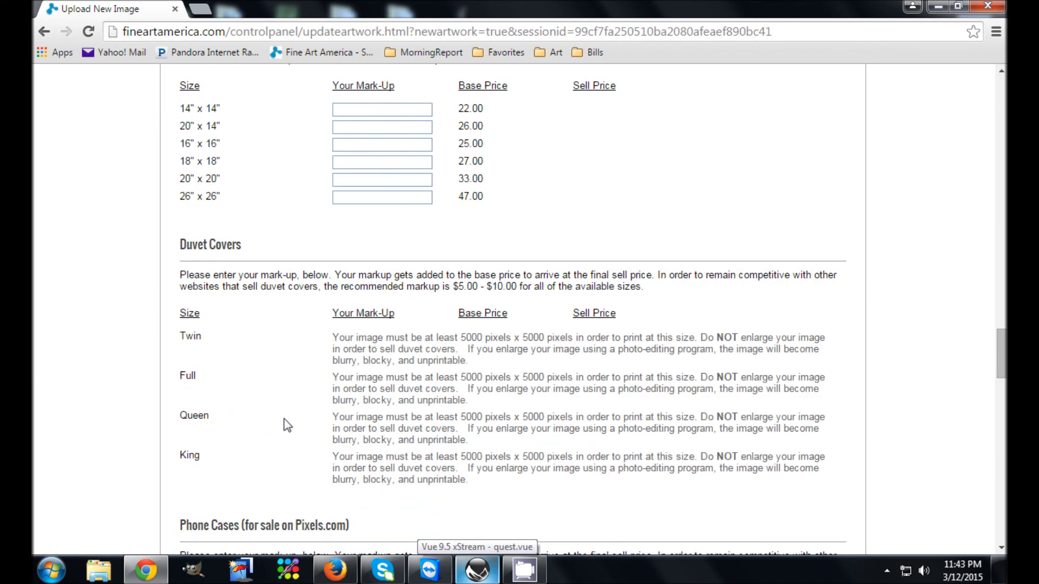
pyautogui.scroll(-6, 383, 441)
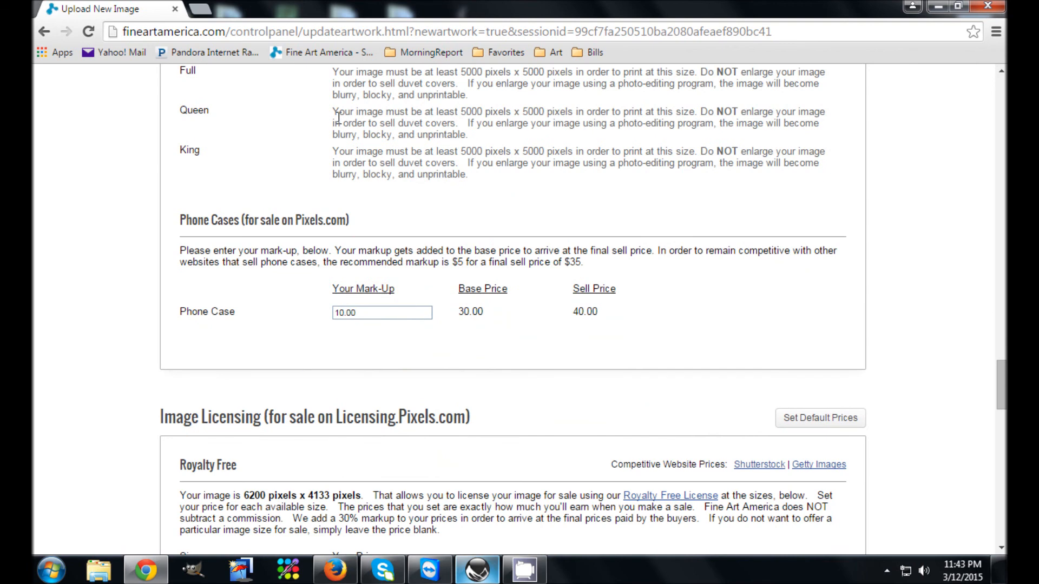
pyautogui.scroll(-4, 341, 409)
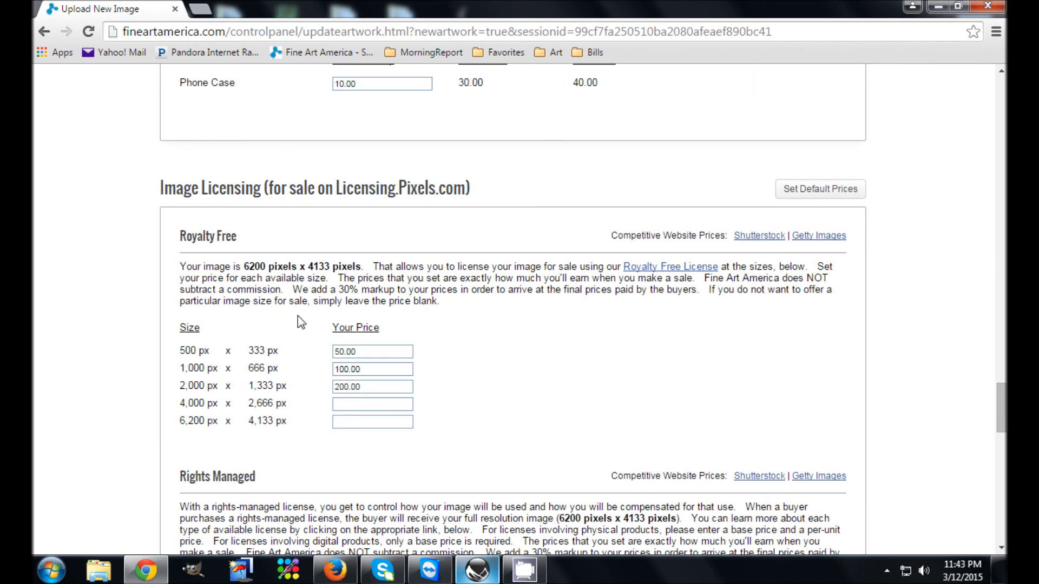
pyautogui.moveTo(160, 188); pyautogui.dragTo(276, 188)
pyautogui.click(504, 190)
pyautogui.scroll(-3, 390, 389)
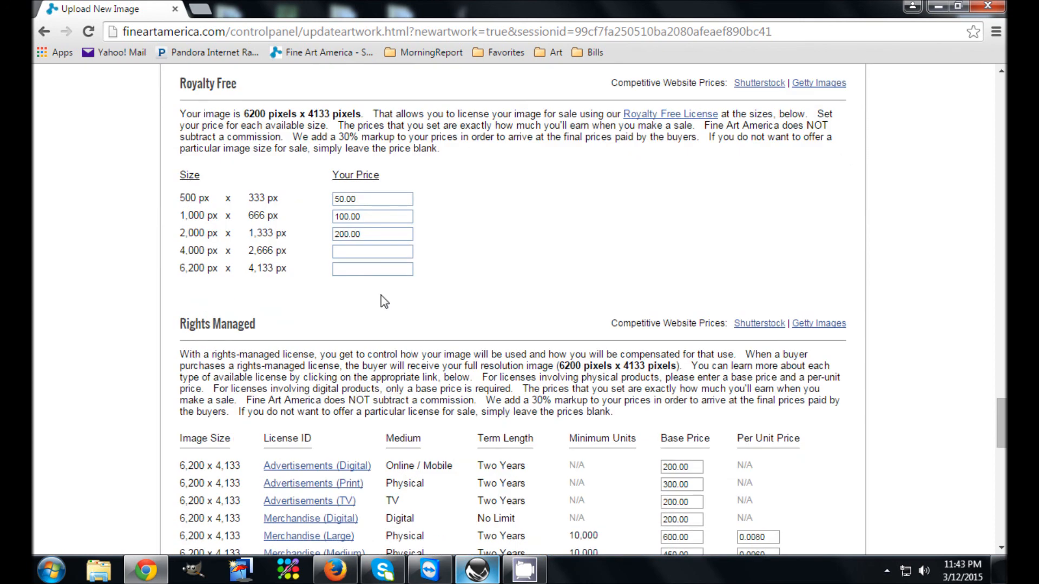
pyautogui.scroll(-9, 384, 302)
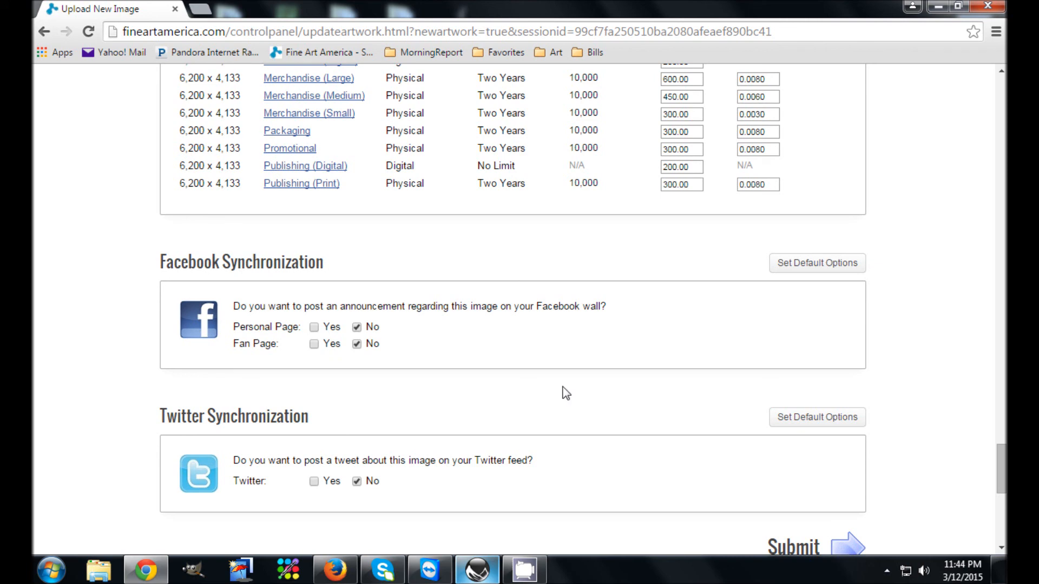
pyautogui.scroll(-3, 273, 372)
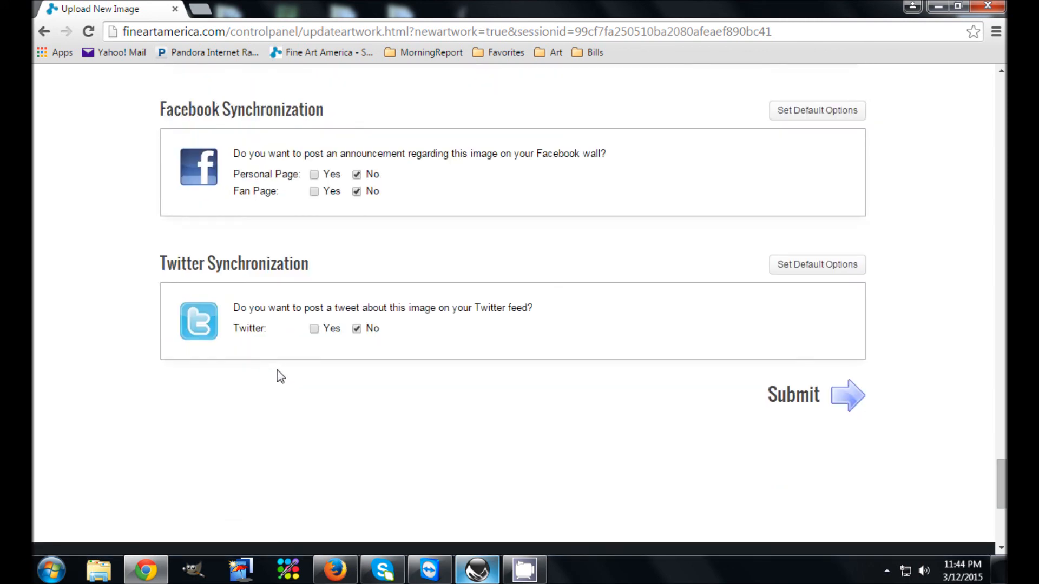
# Submit the new artwork and look over its published page
pyautogui.scroll(2, 308, 341)
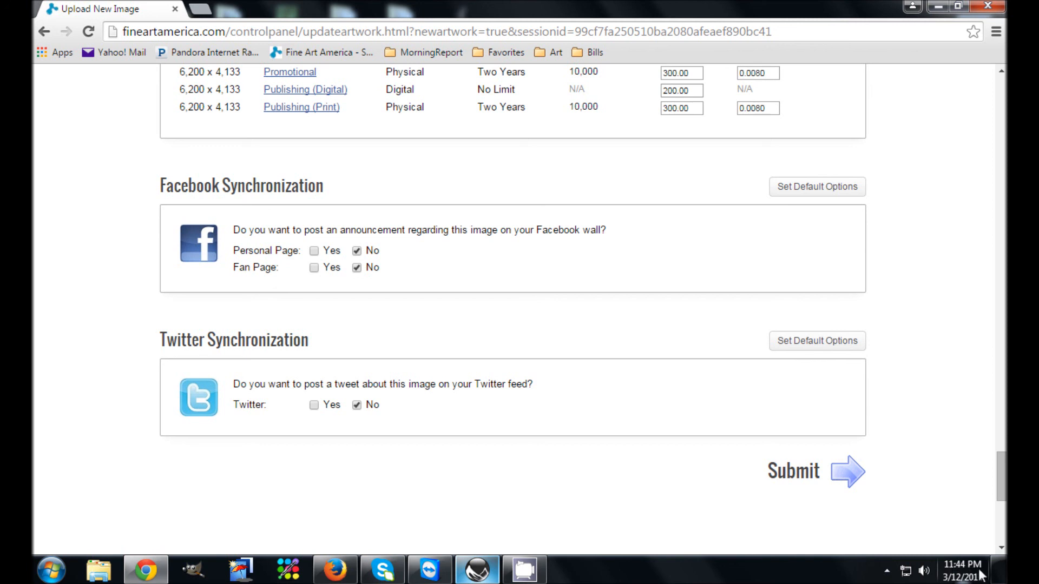
pyautogui.click(798, 475)
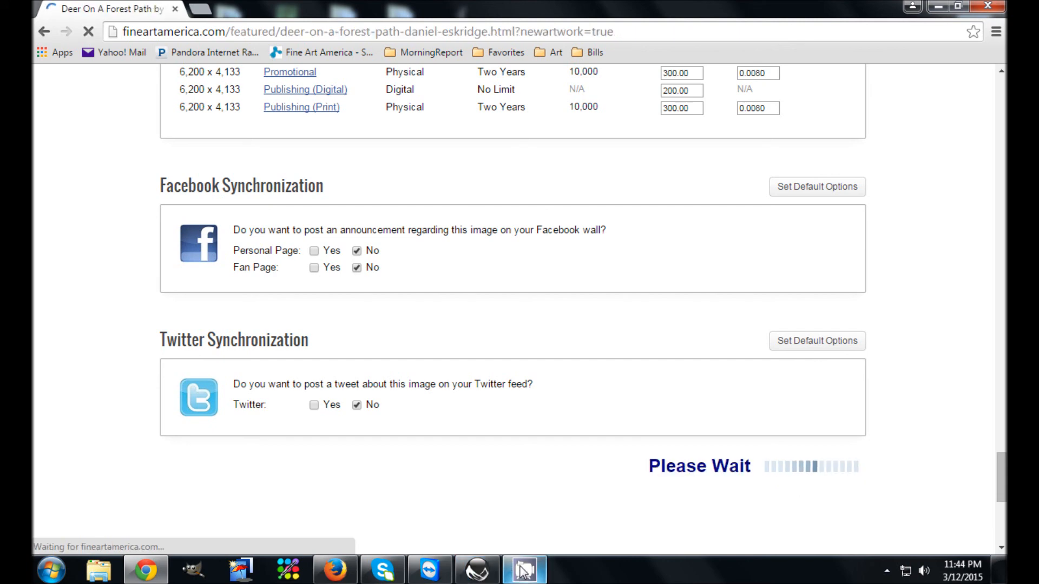
pyautogui.scroll(-3, 632, 430)
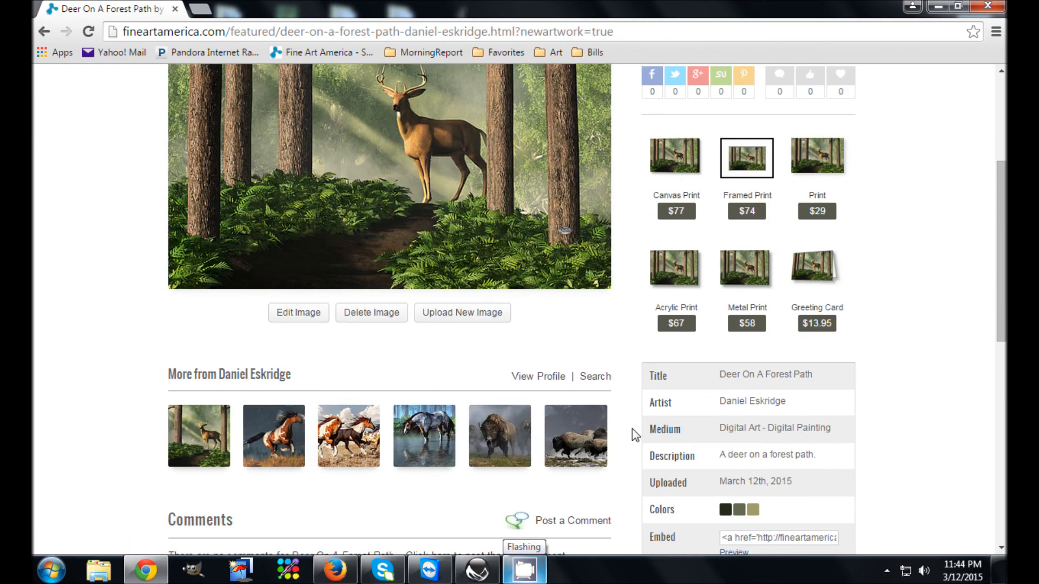
pyautogui.scroll(2, 632, 429)
pyautogui.scroll(-2, 413, 434)
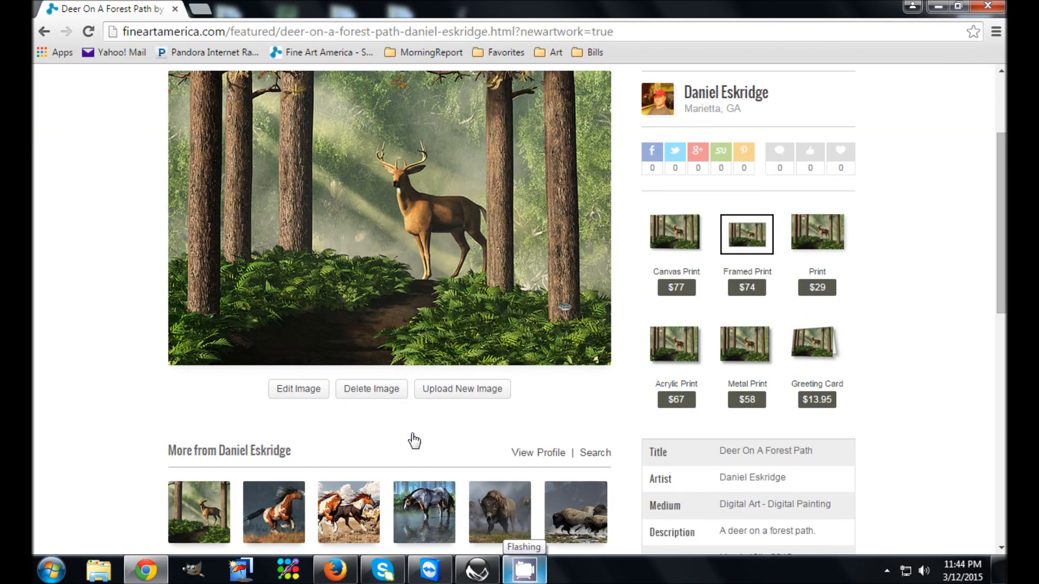
pyautogui.scroll(2, 414, 441)
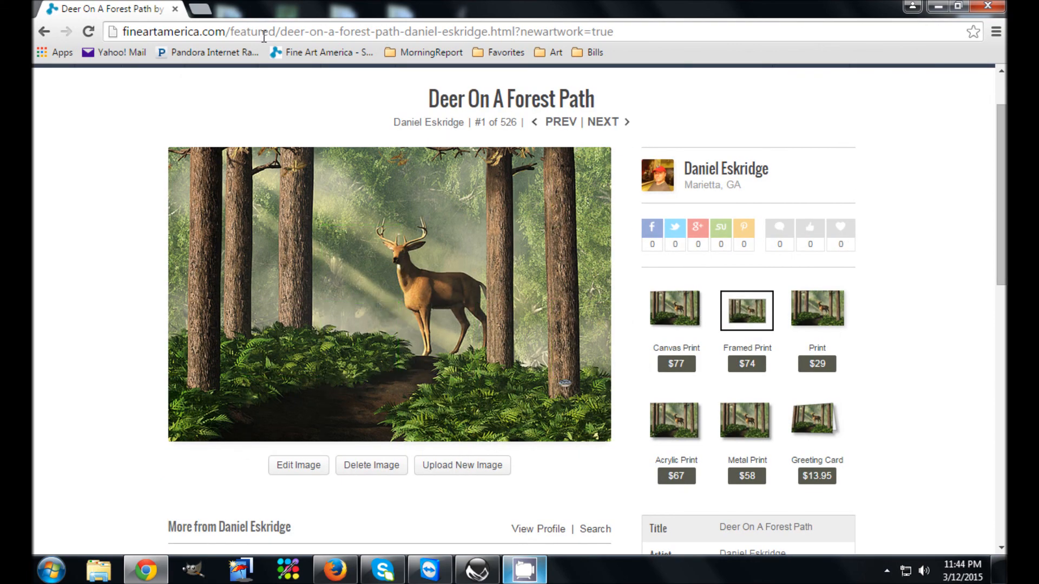
# Open Facebook in a new browser tab
pyautogui.click(199, 10)
pyautogui.write('rl')
pyautogui.press('BackSpace')
pyautogui.press('BackSpace')
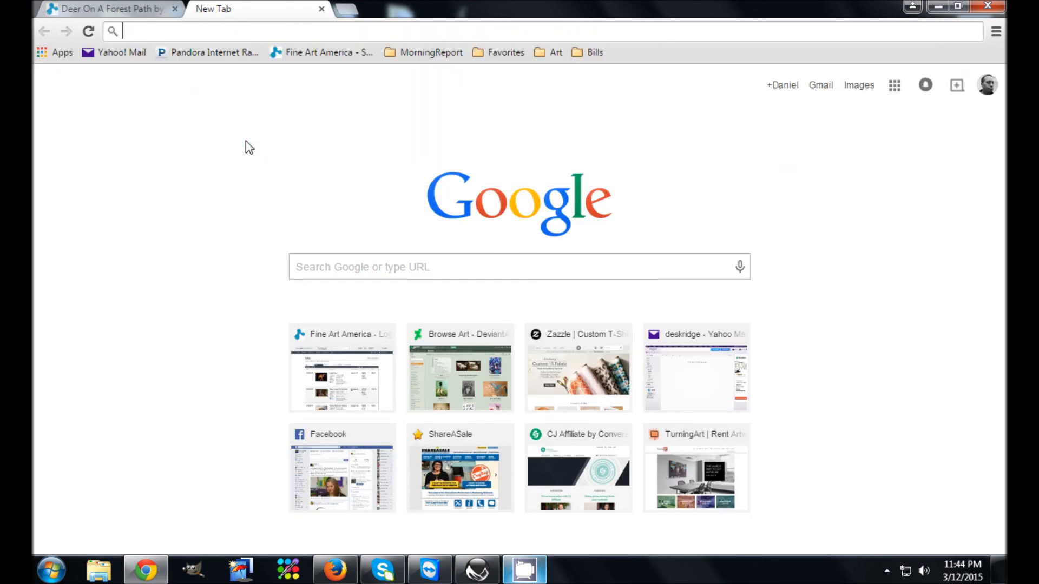
pyautogui.write('facebook.com')
pyautogui.press('Down')
pyautogui.press('Up')
pyautogui.press('Return')
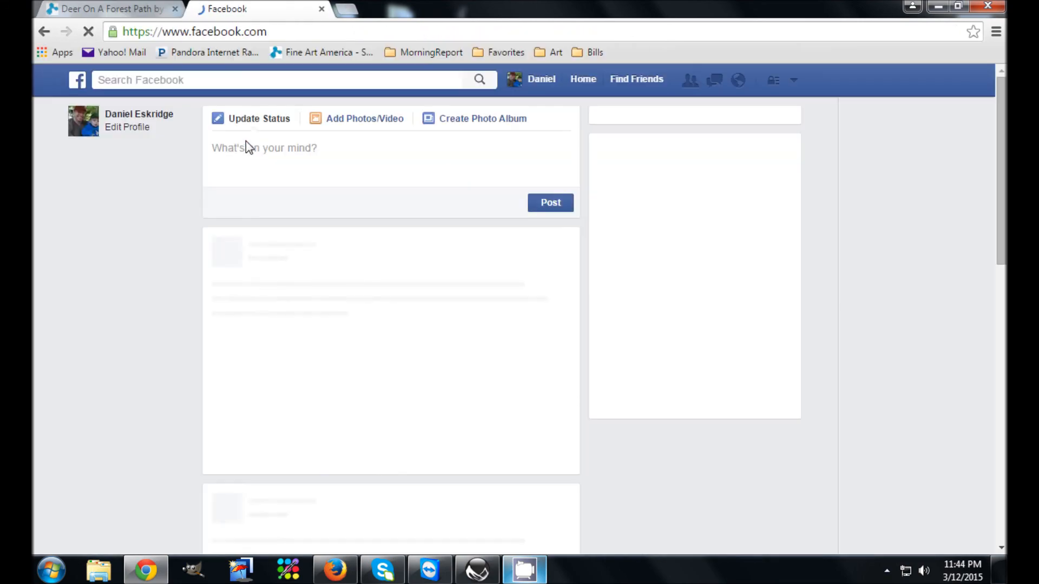
# Switch to using Facebook as the artist's art page and find its status composer
pyautogui.click(793, 80)
pyautogui.click(725, 126)
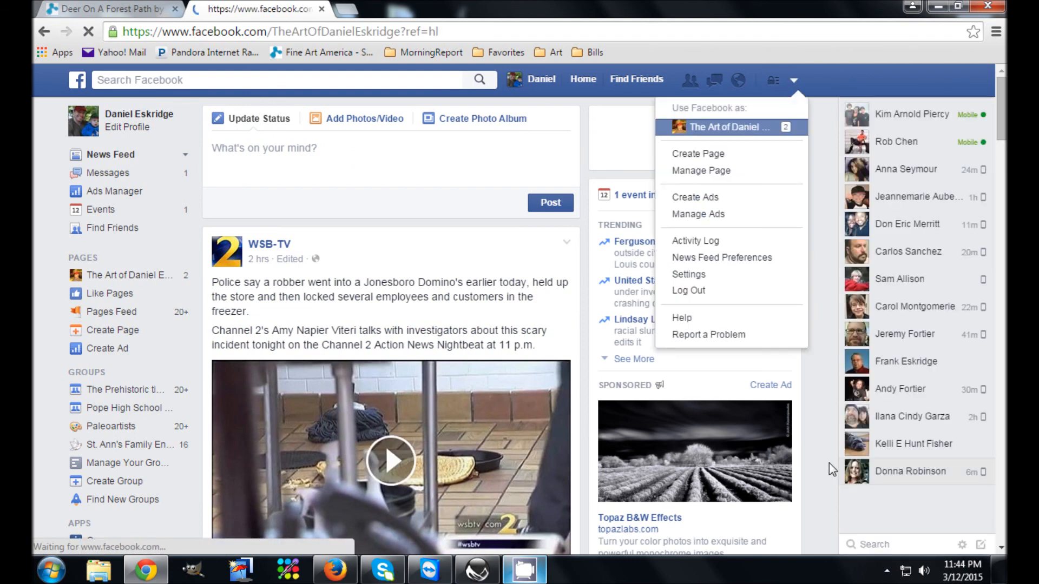
pyautogui.scroll(-5, 784, 408)
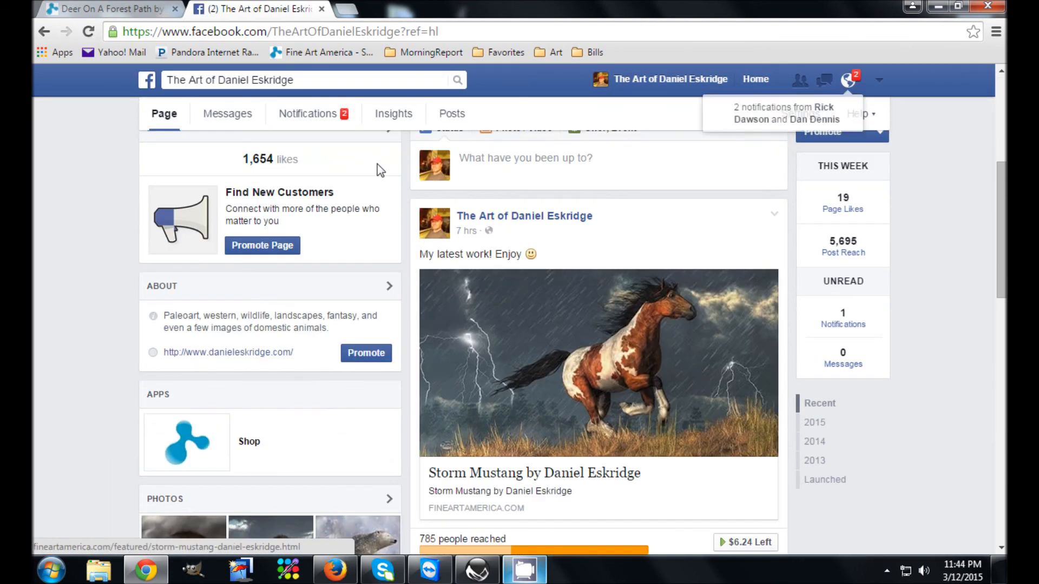
# Copy the web address of the published Deer On A Forest Path artwork page
pyautogui.click(108, 9)
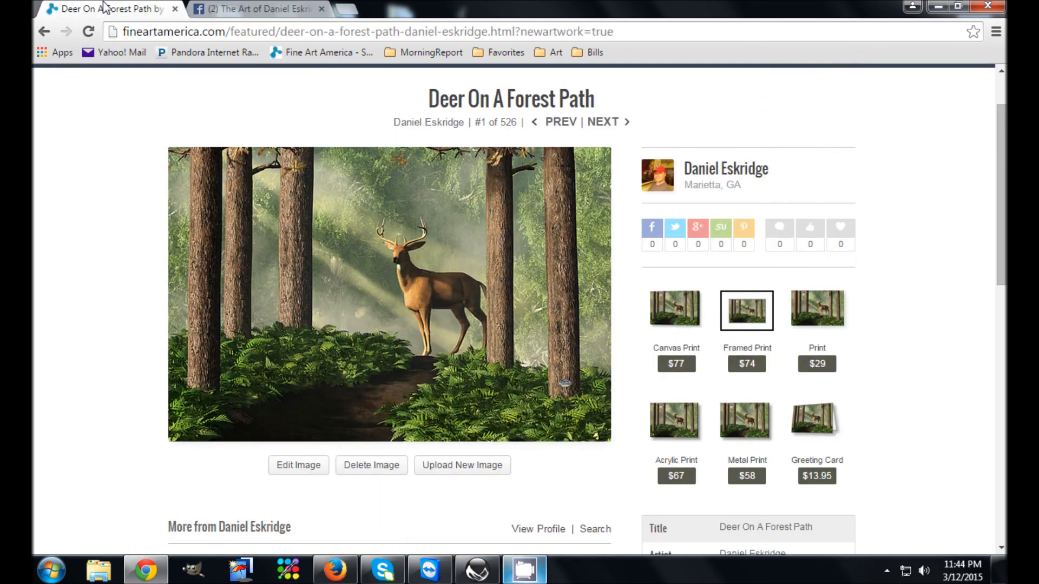
pyautogui.click(179, 32)
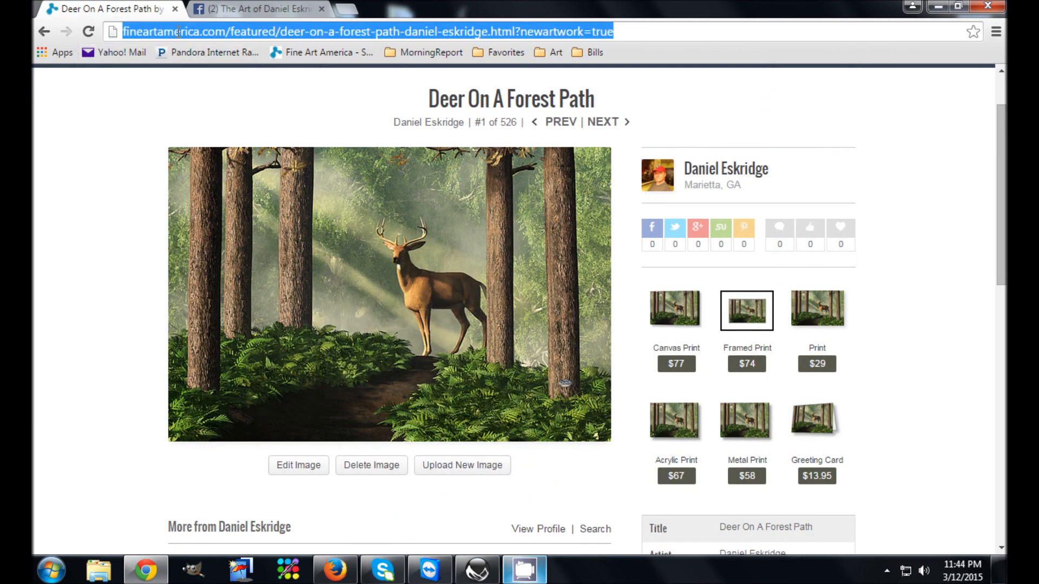
pyautogui.rightClick(194, 26)
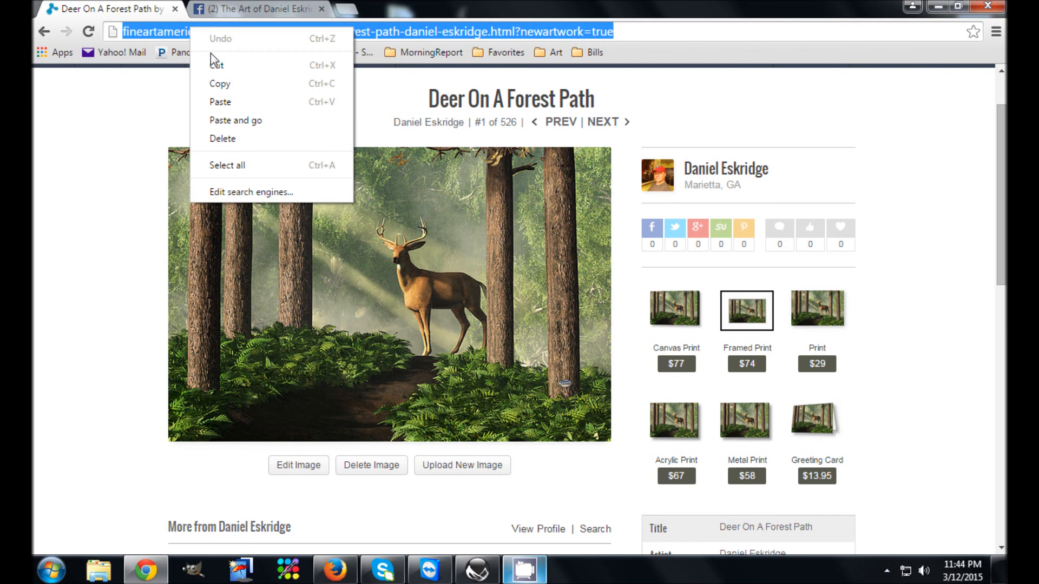
pyautogui.click(216, 81)
# Paste the artwork's link into a new status post on the artist's Facebook page
pyautogui.click(238, 11)
pyautogui.rightClick(619, 168)
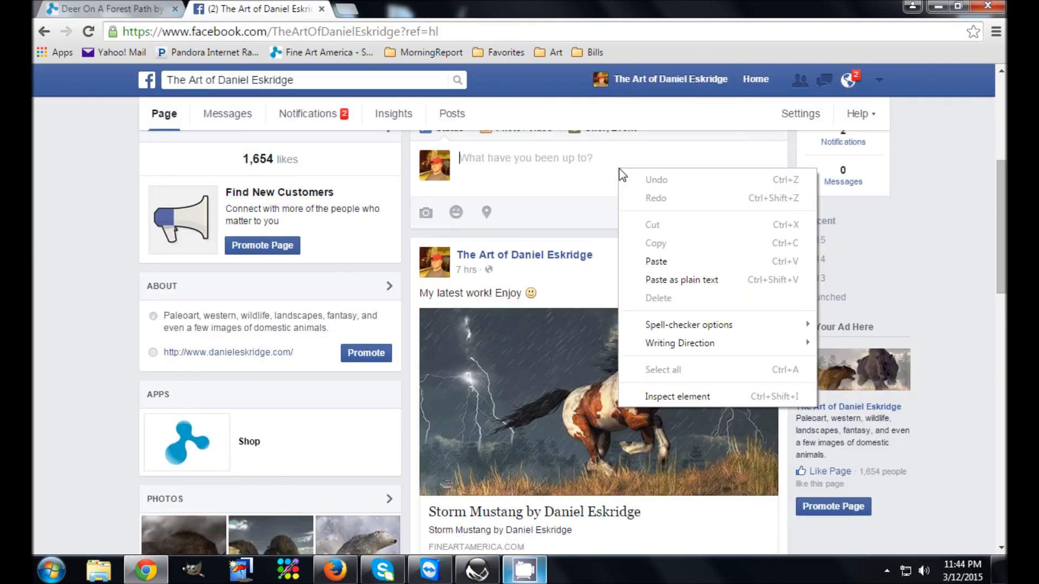
pyautogui.click(579, 187)
pyautogui.scroll(1, 581, 243)
pyautogui.rightClick(576, 243)
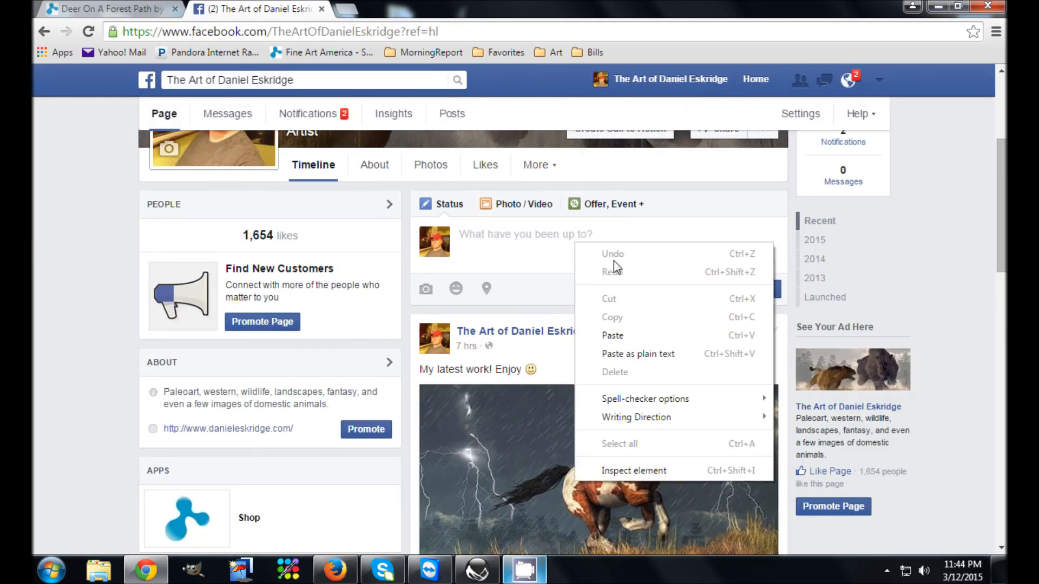
pyautogui.click(612, 336)
pyautogui.scroll(-1, 626, 377)
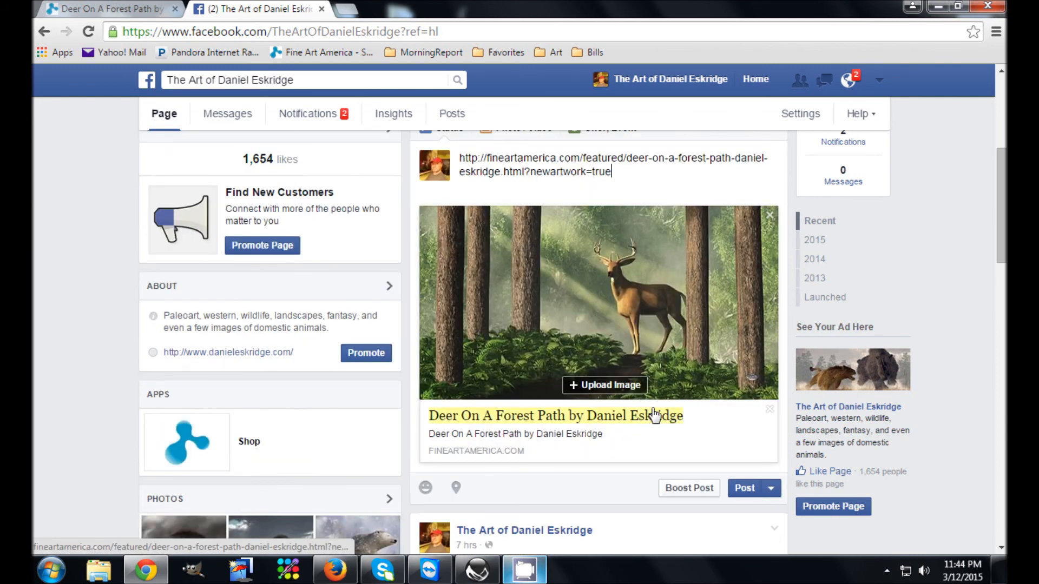
# Schedule the Facebook post for 3/13/2015 with the hour set to 8
pyautogui.click(771, 490)
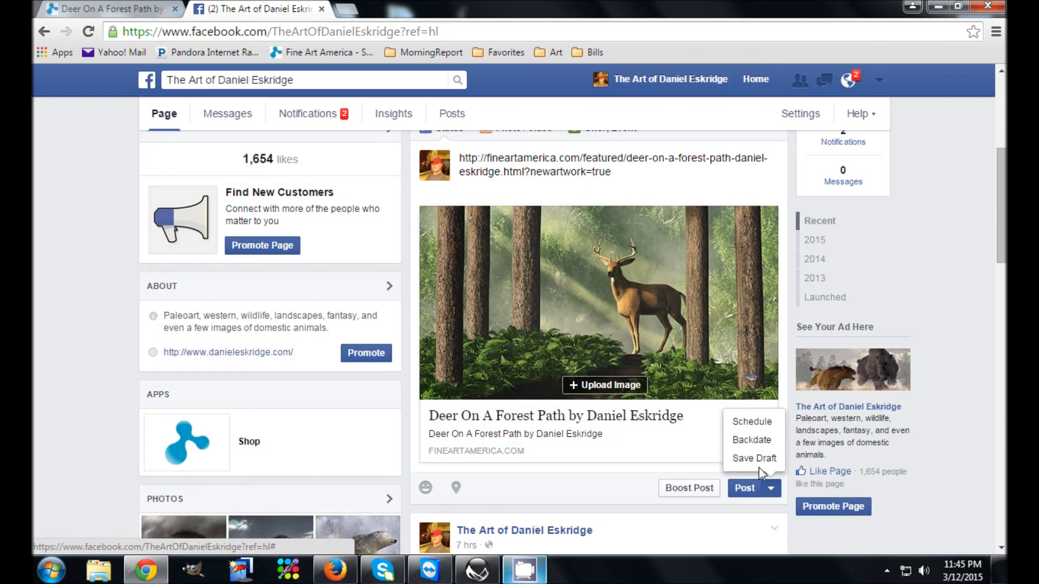
pyautogui.click(751, 425)
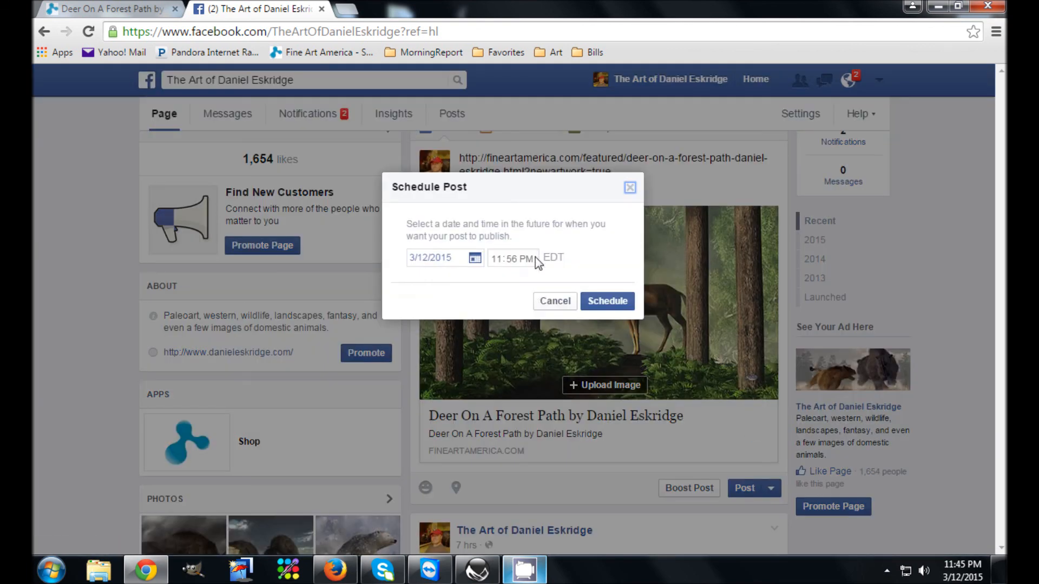
pyautogui.click(475, 259)
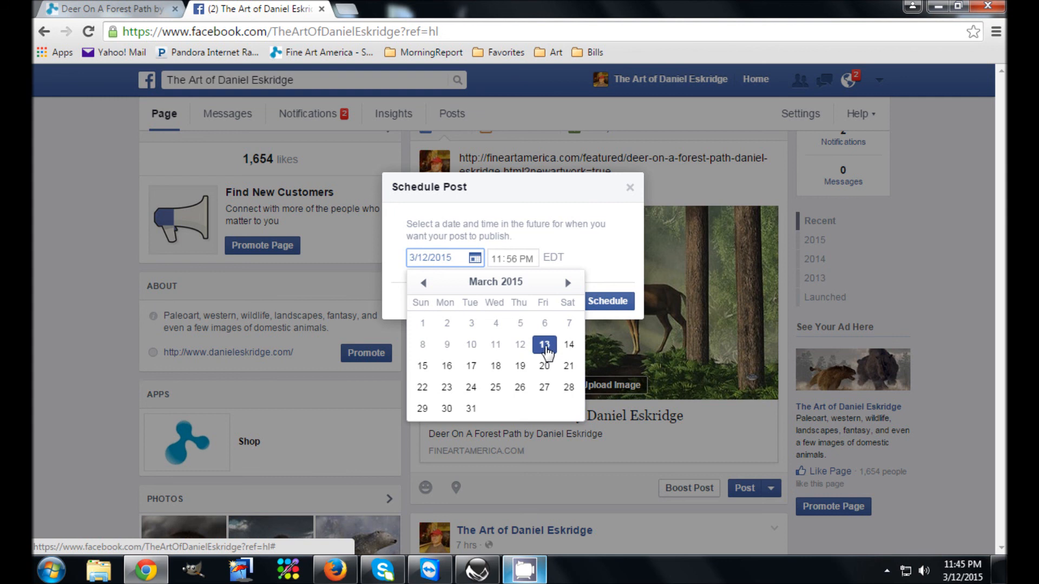
pyautogui.click(545, 346)
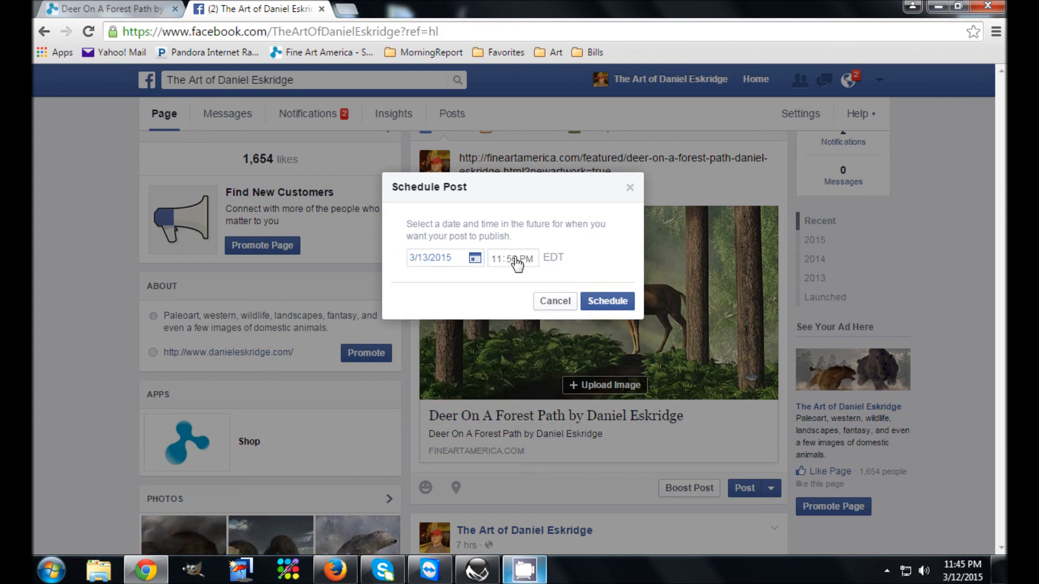
pyautogui.click(497, 260)
pyautogui.write('8')
pyautogui.click(513, 261)
pyautogui.click(617, 305)
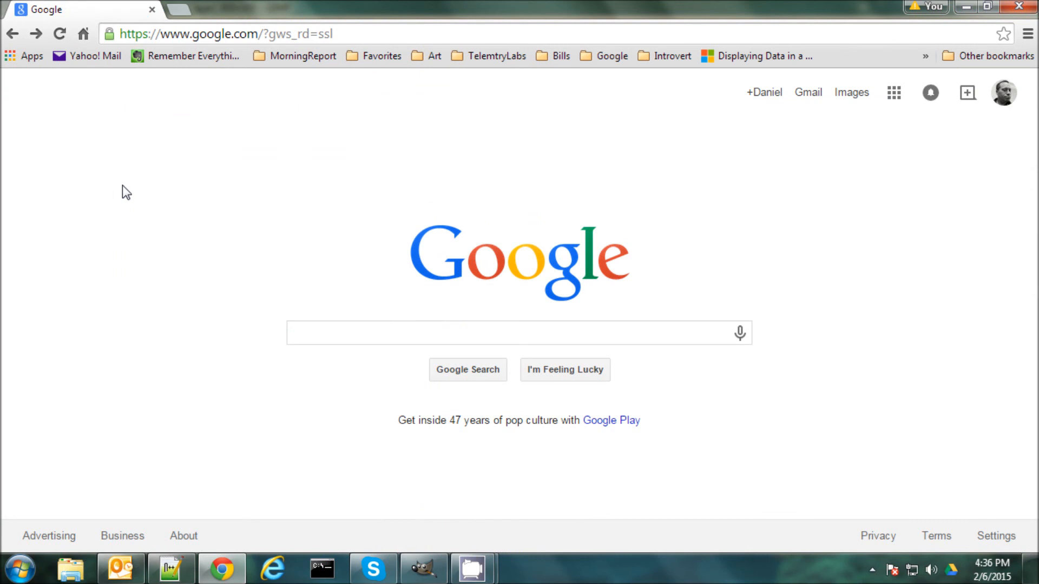
pyautogui.tripleClick(175, 33)
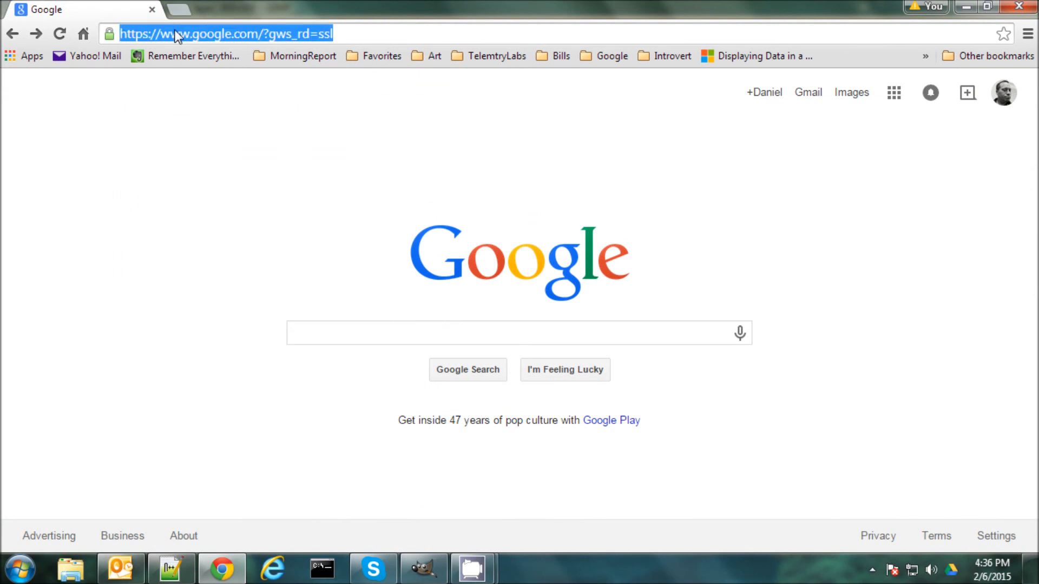
pyautogui.write('www.Intr')
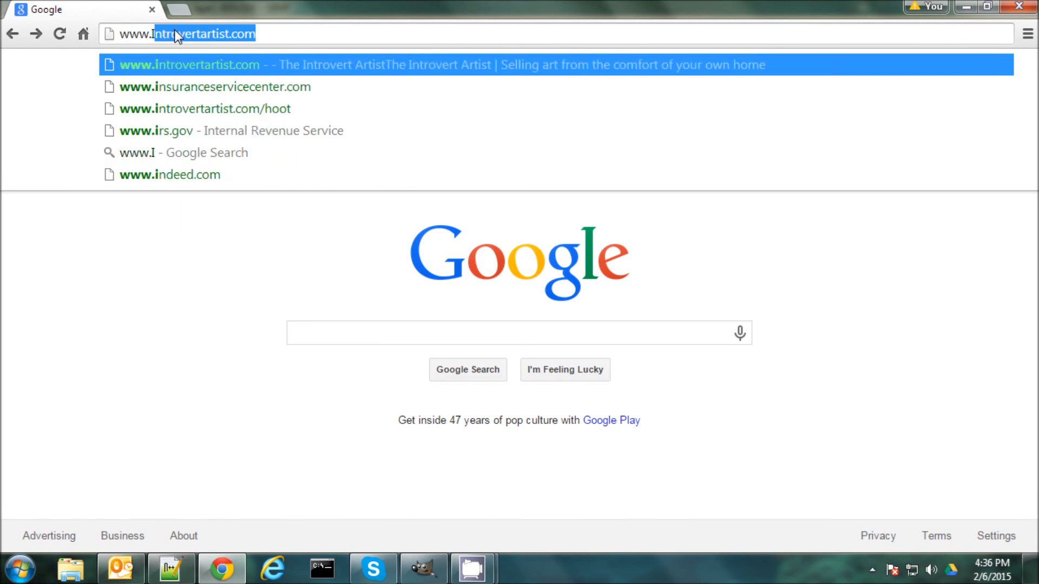
pyautogui.write('overtArtist.')
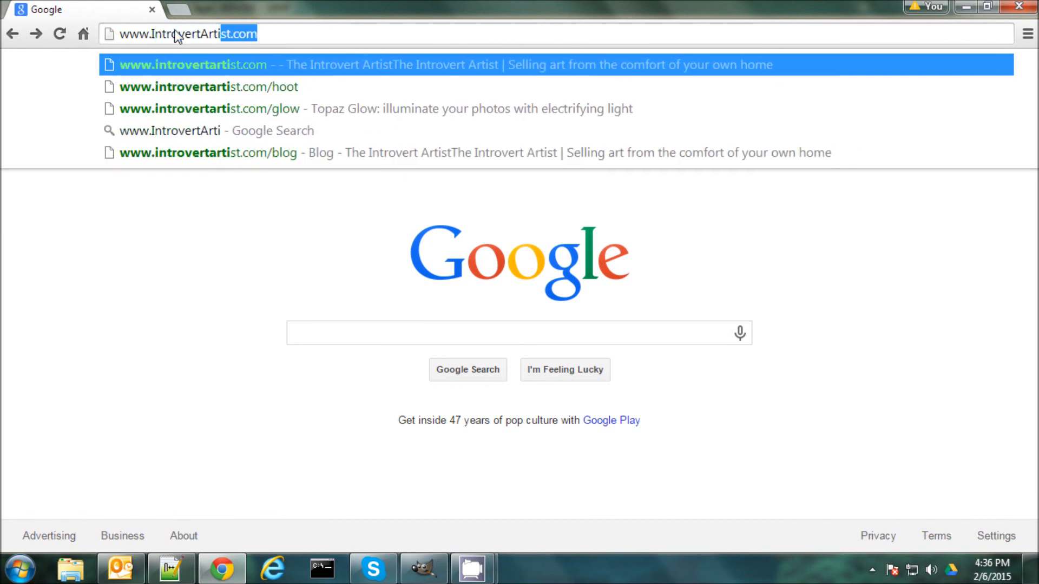
pyautogui.write('com')
pyautogui.press('Return')
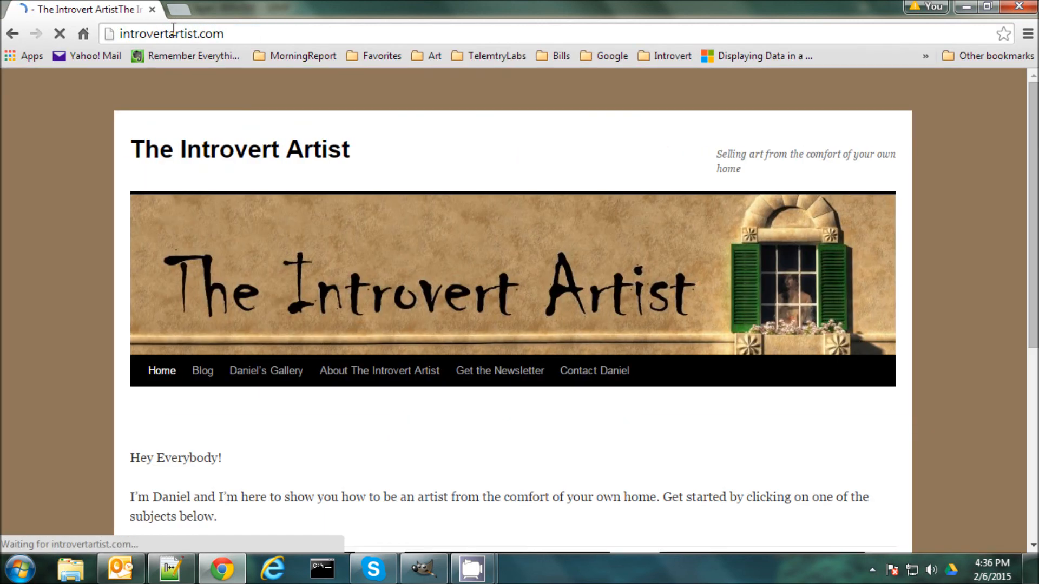
# Look over the site's home page and open its newsletter page to view the sign-up form
pyautogui.scroll(-3, 214, 304)
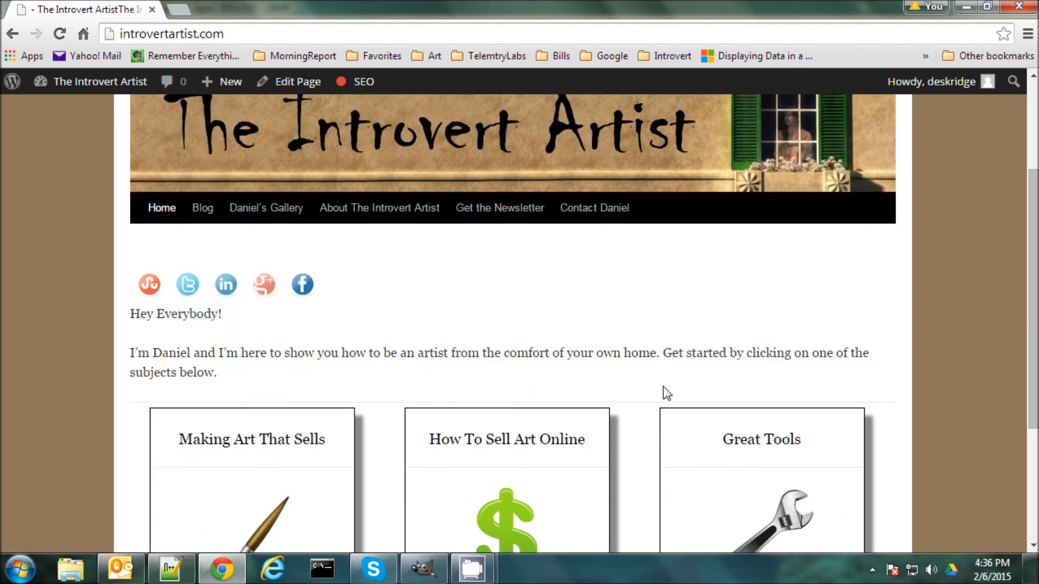
pyautogui.scroll(2, 503, 390)
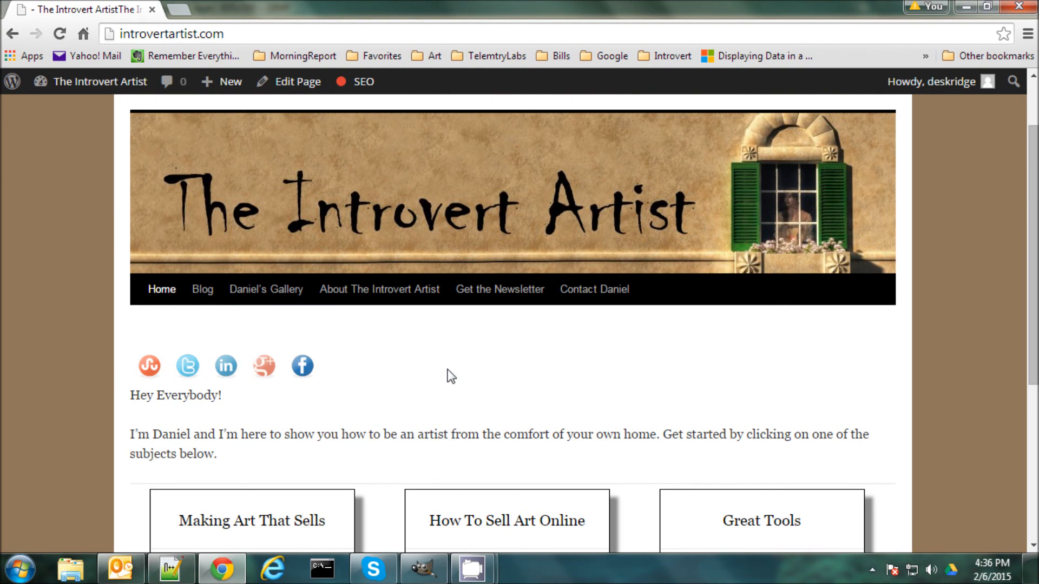
pyautogui.click(485, 302)
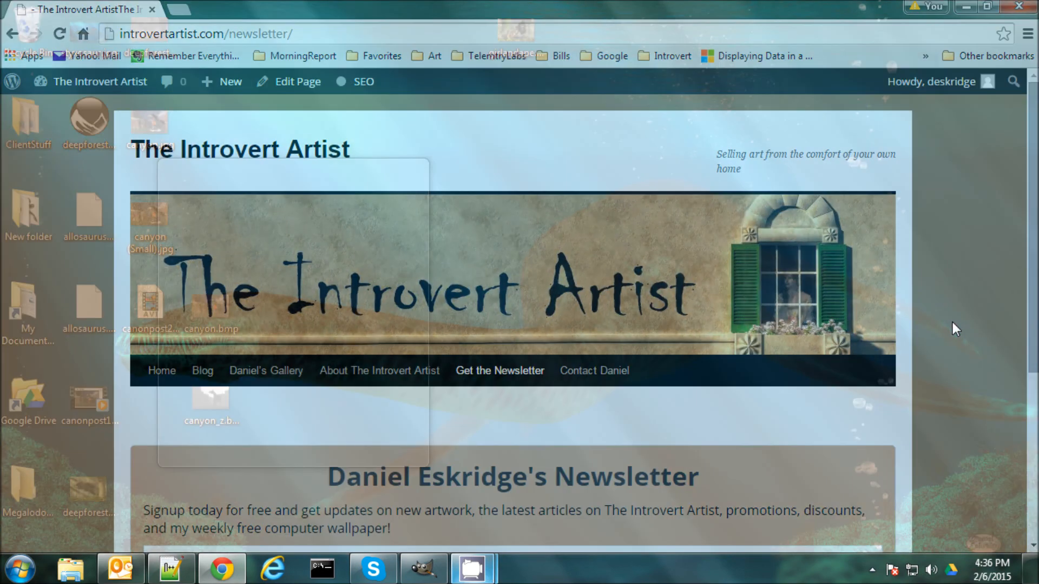
pyautogui.scroll(-4, 727, 320)
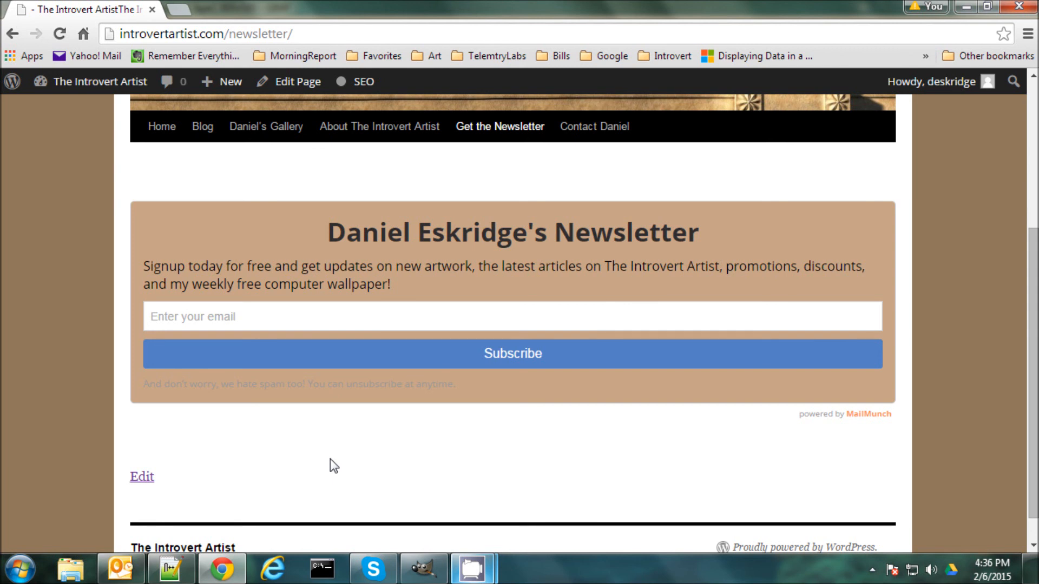